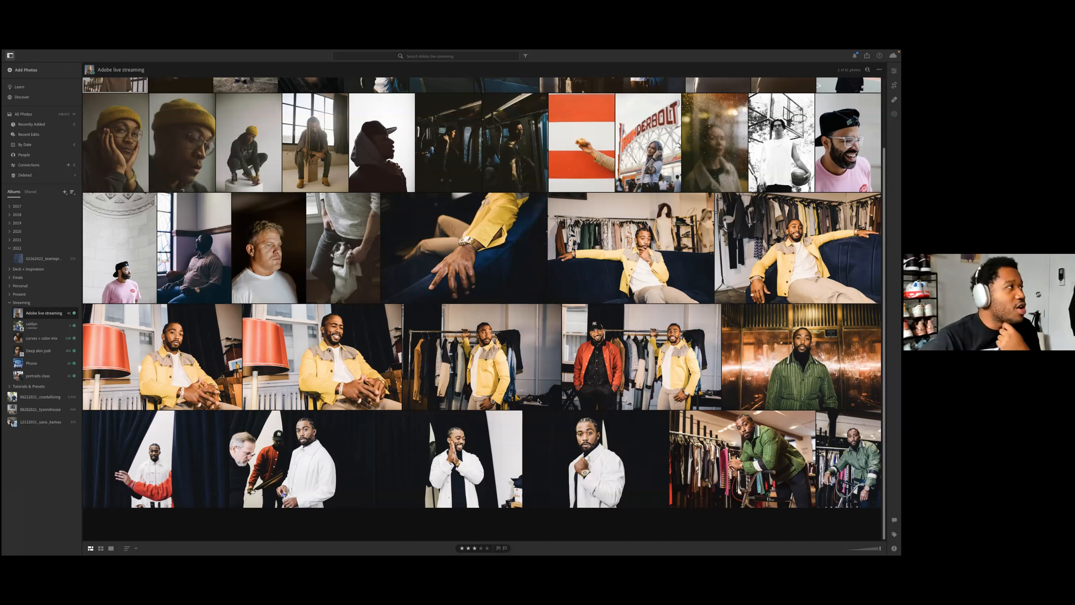
Step: Look through the portraits of the man in the white coat in the Adobe live streaming album
{"action": "left_click", "coordinate": [578, 444]}
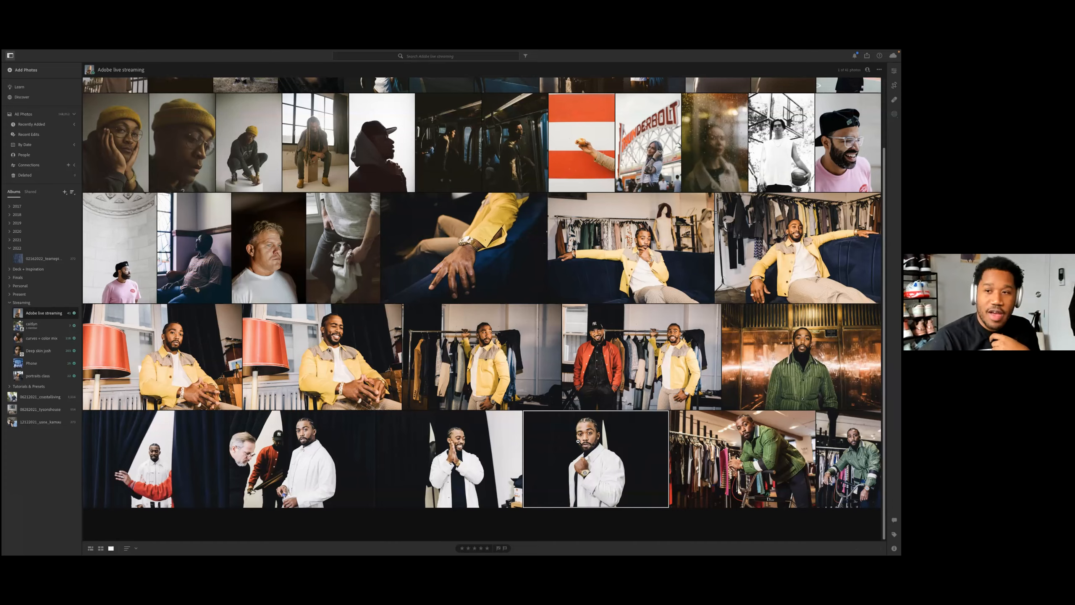
{"action": "double_click", "coordinate": [578, 443]}
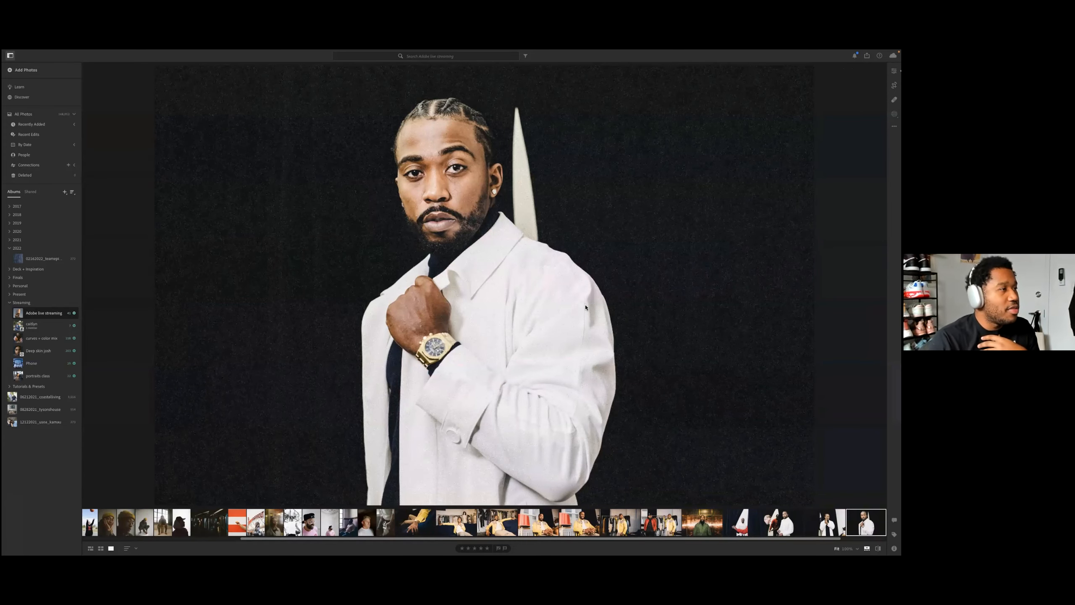
{"action": "key", "text": "Left"}
{"action": "key", "text": "Left"}
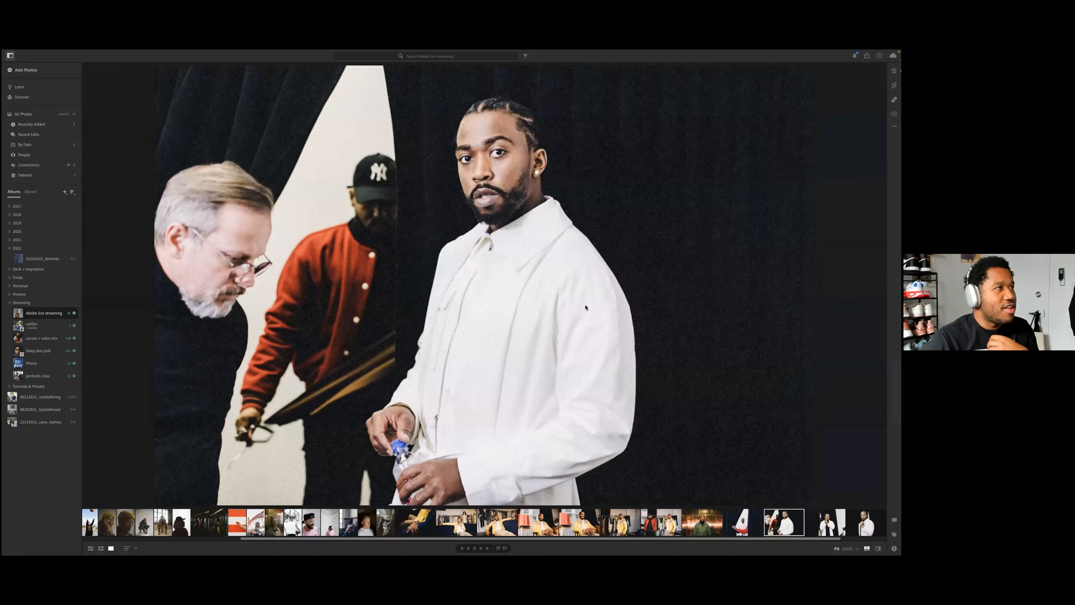
{"action": "key", "text": "Left"}
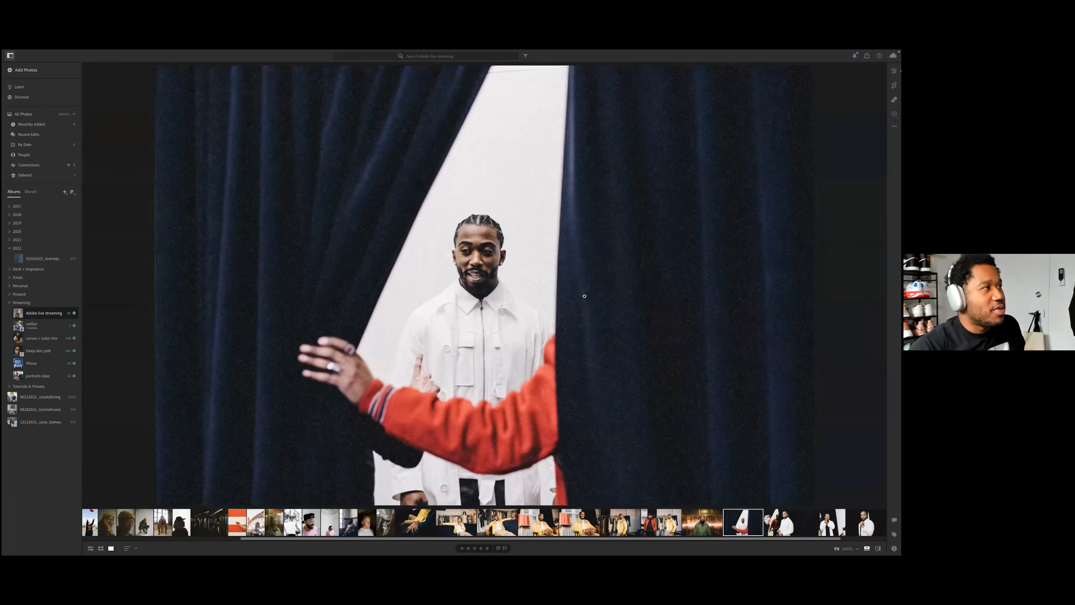
{"action": "key", "text": "g"}
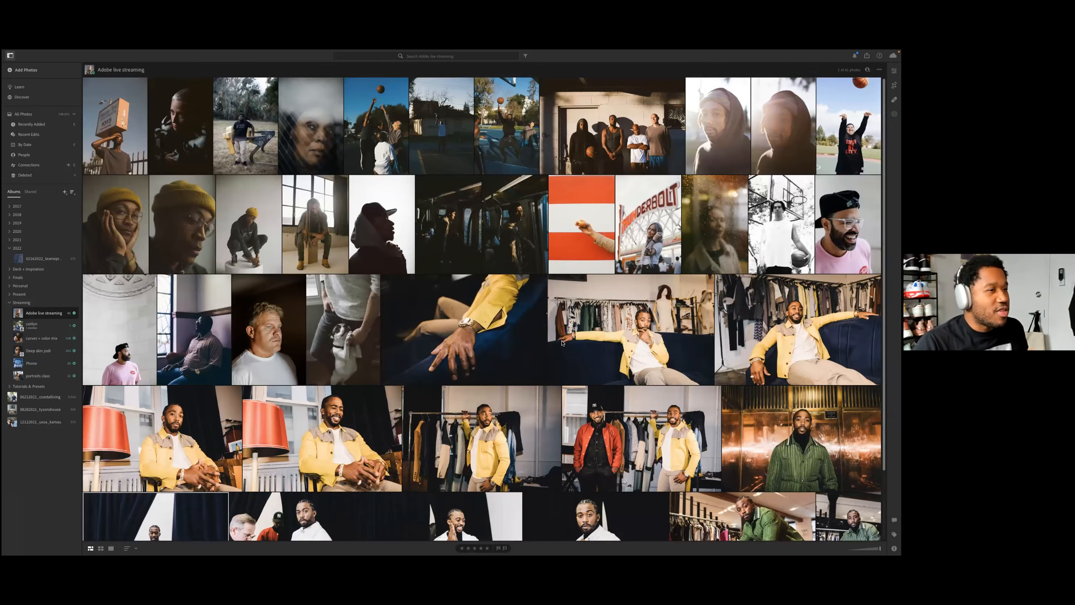
{"action": "scroll", "coordinate": [563, 343], "scroll_direction": "down", "scroll_amount": 1}
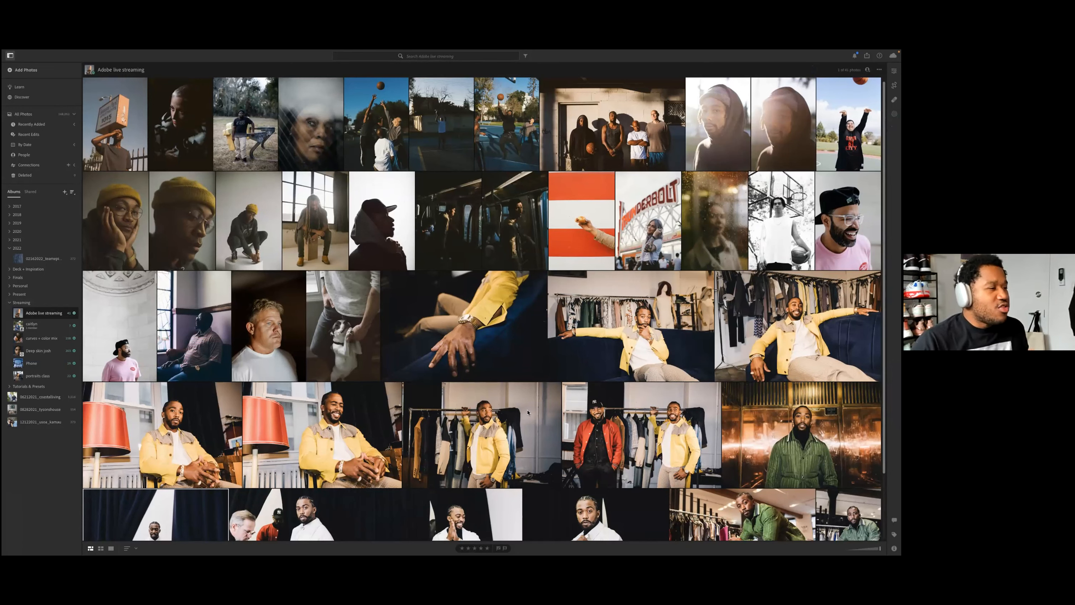
{"action": "scroll", "coordinate": [527, 412], "scroll_direction": "down", "scroll_amount": 2}
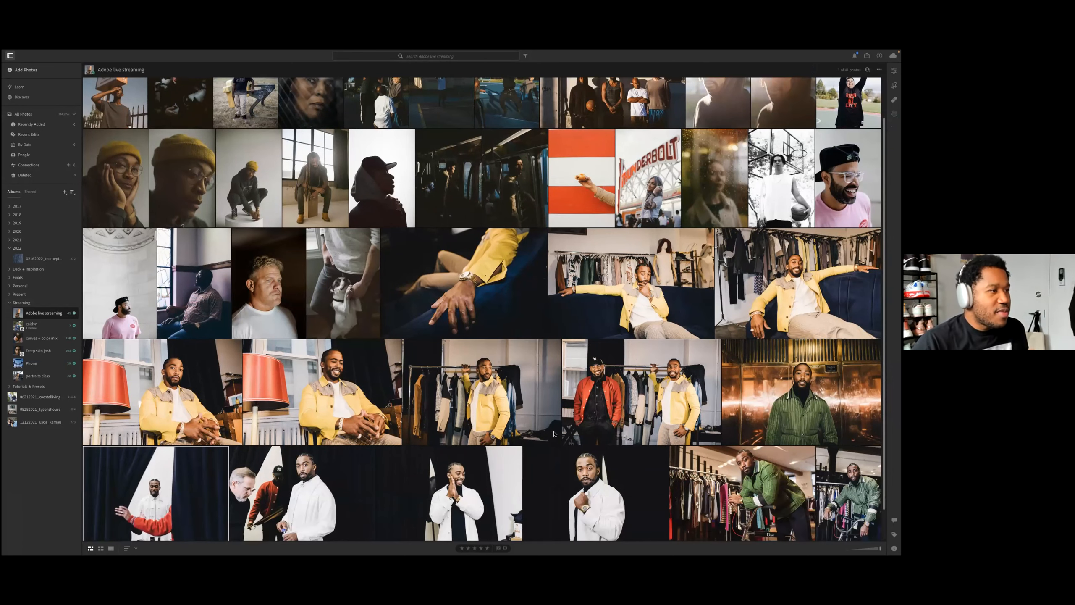
{"action": "scroll", "coordinate": [554, 433], "scroll_direction": "down", "scroll_amount": 2}
{"action": "double_click", "coordinate": [595, 436]}
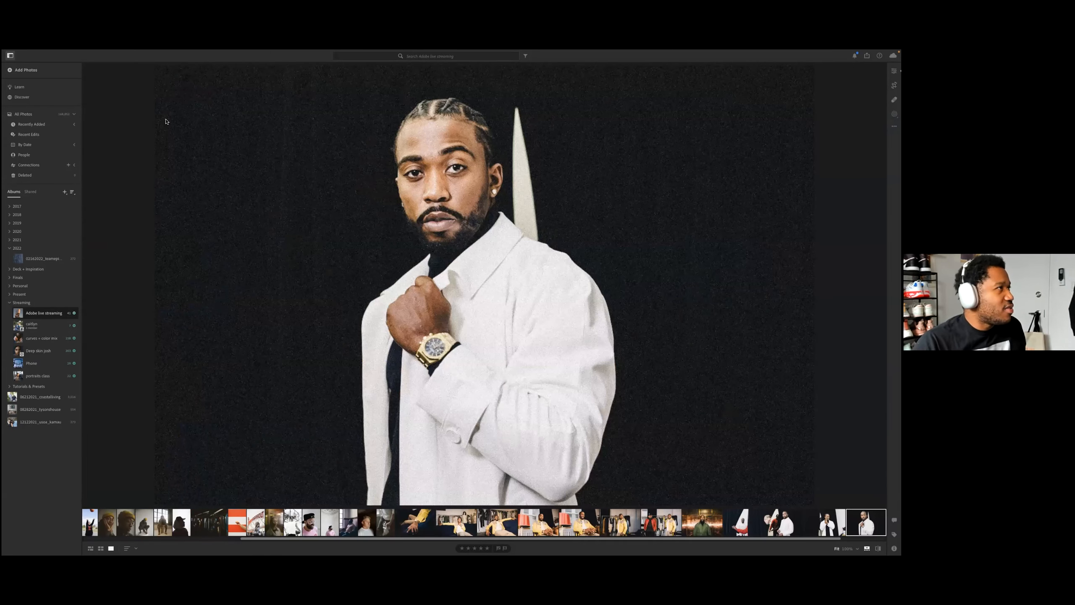
{"action": "key", "text": "g"}
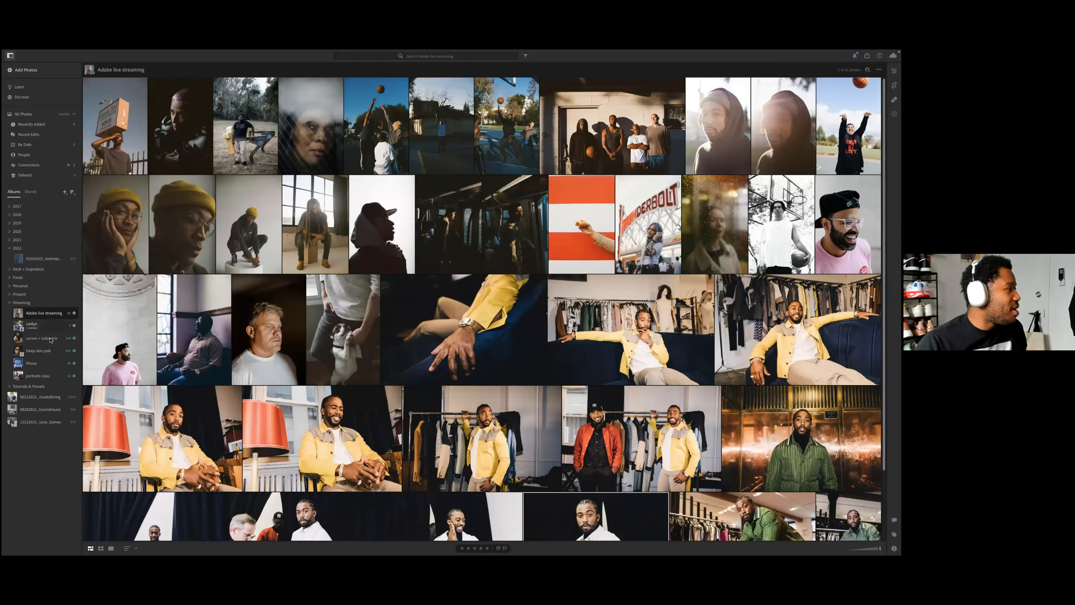
Step: Open the curves + color mix album and display the smiling portrait of the woman in the patterned headwrap
{"action": "left_click", "coordinate": [49, 337]}
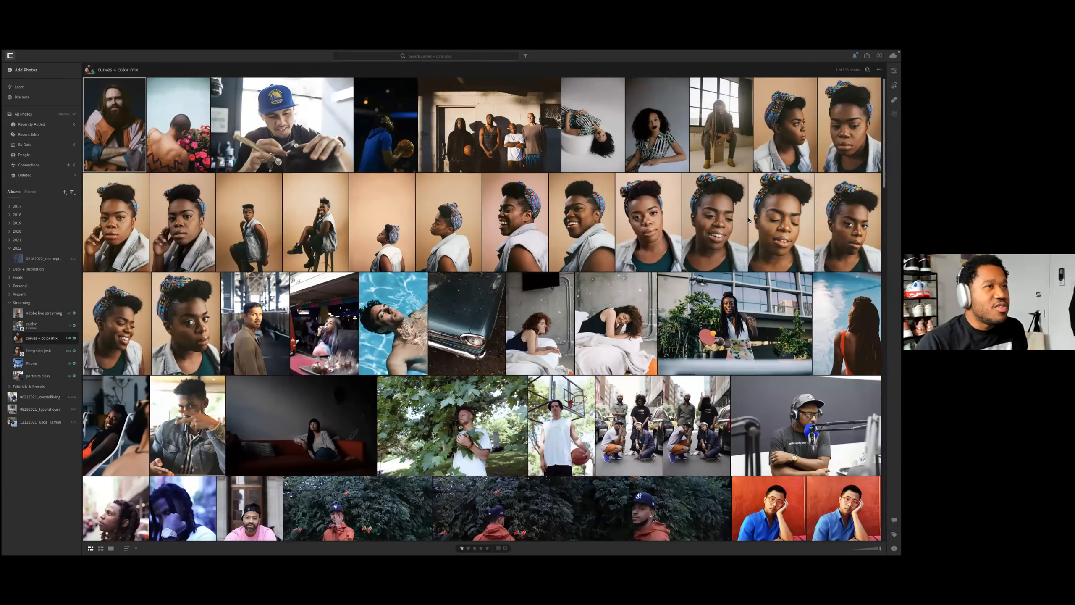
{"action": "double_click", "coordinate": [713, 228]}
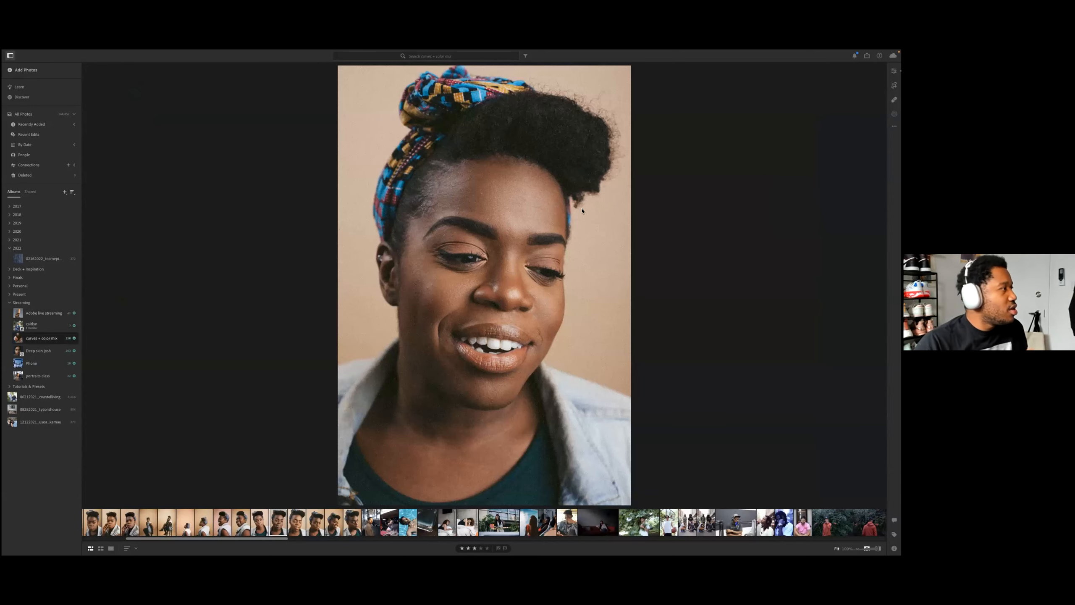
{"action": "key", "text": "g"}
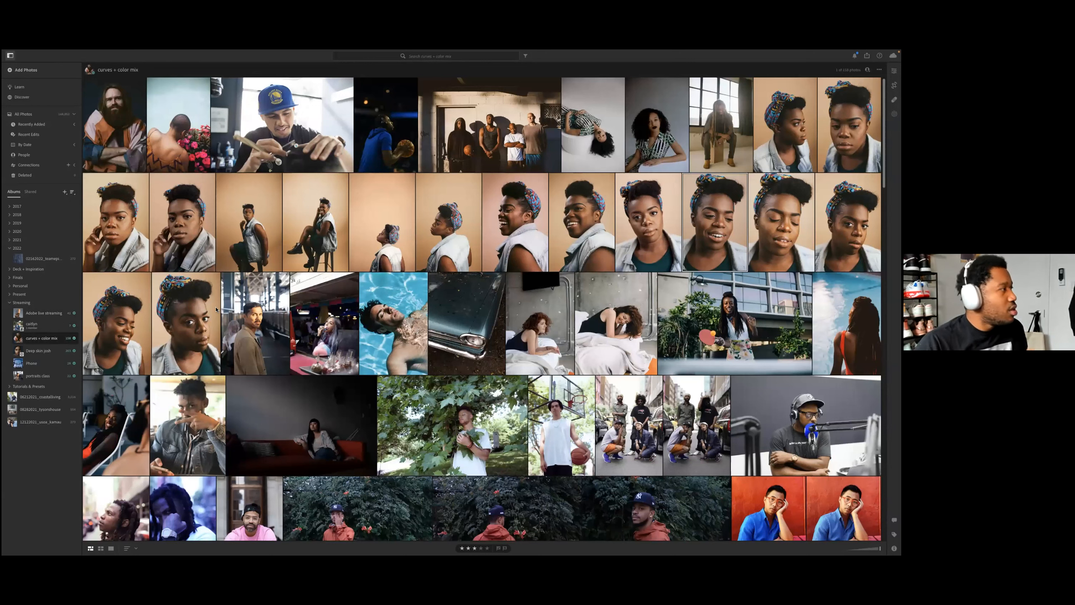
{"action": "left_click", "coordinate": [154, 315]}
{"action": "double_click", "coordinate": [136, 315]}
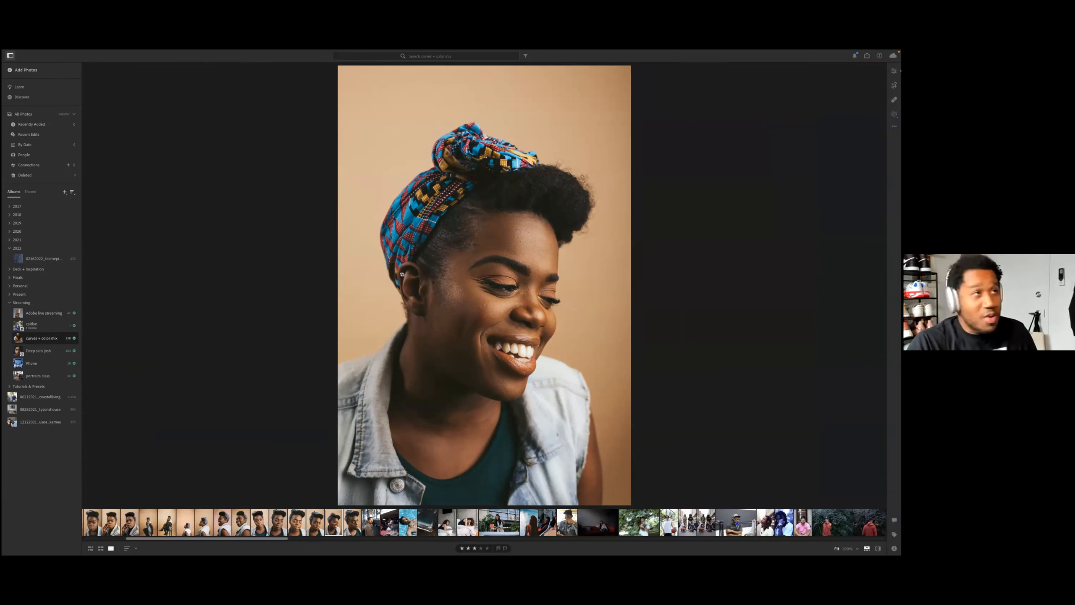
Step: Save the portrait's current edits as a version named edit1
{"action": "left_click", "coordinate": [900, 71]}
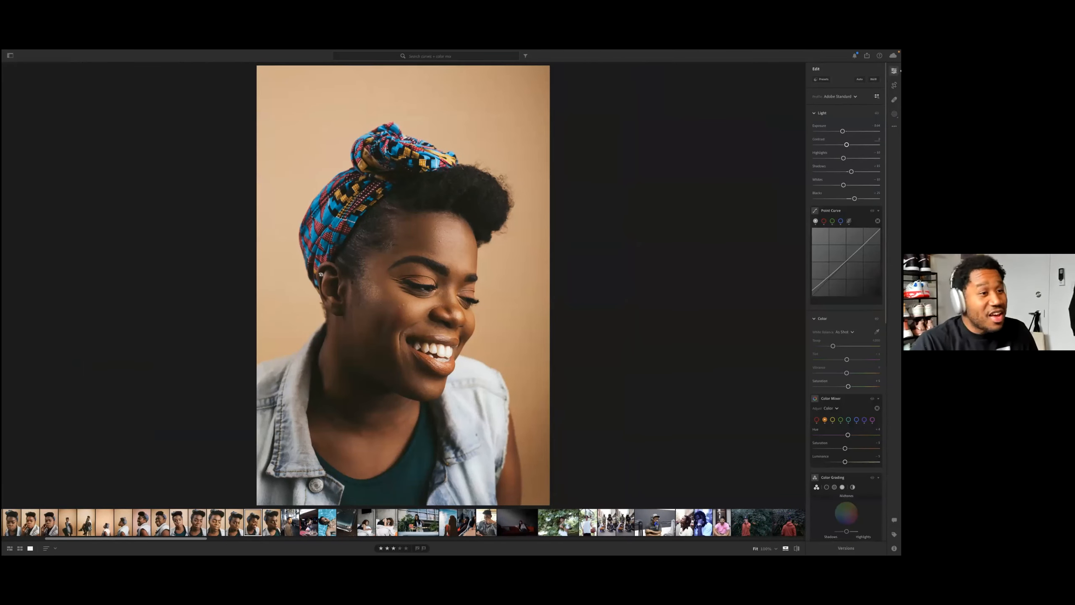
{"action": "left_click", "coordinate": [847, 548]}
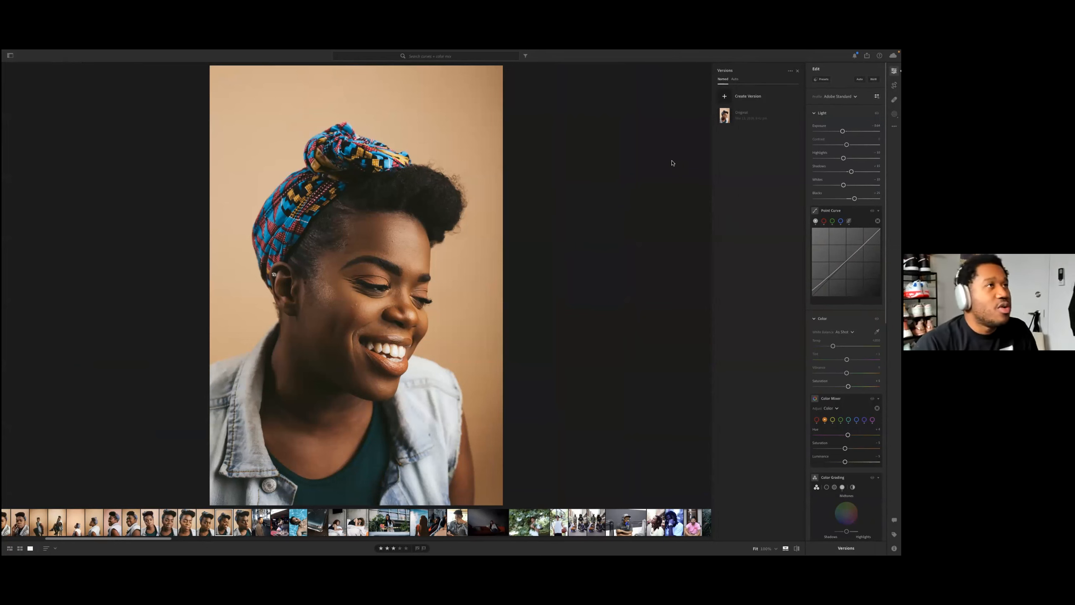
{"action": "left_click", "coordinate": [730, 97]}
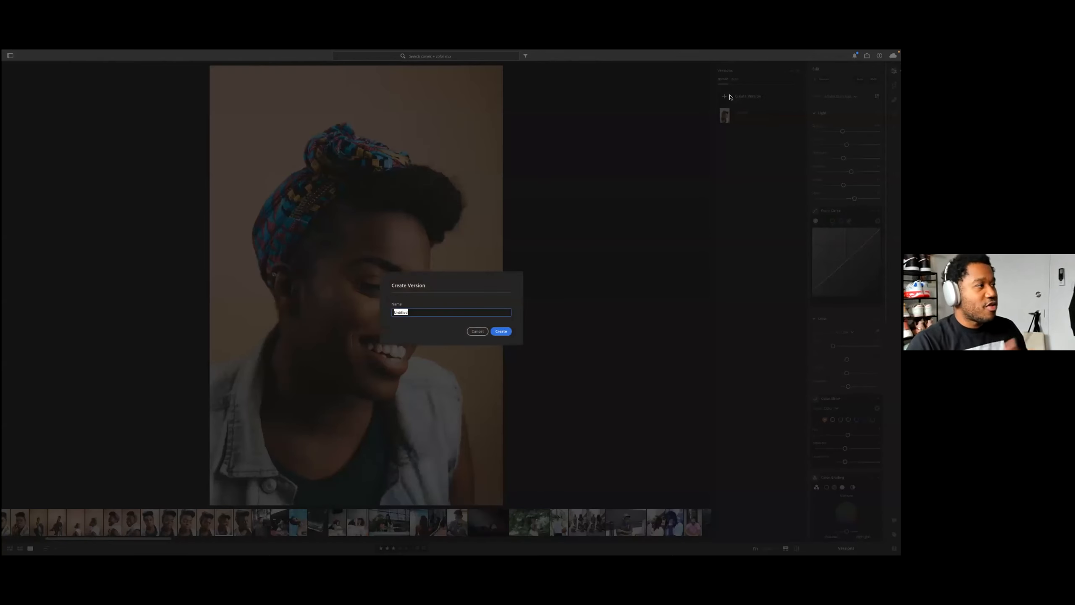
{"action": "type", "text": "edit1"}
{"action": "key", "text": "Return"}
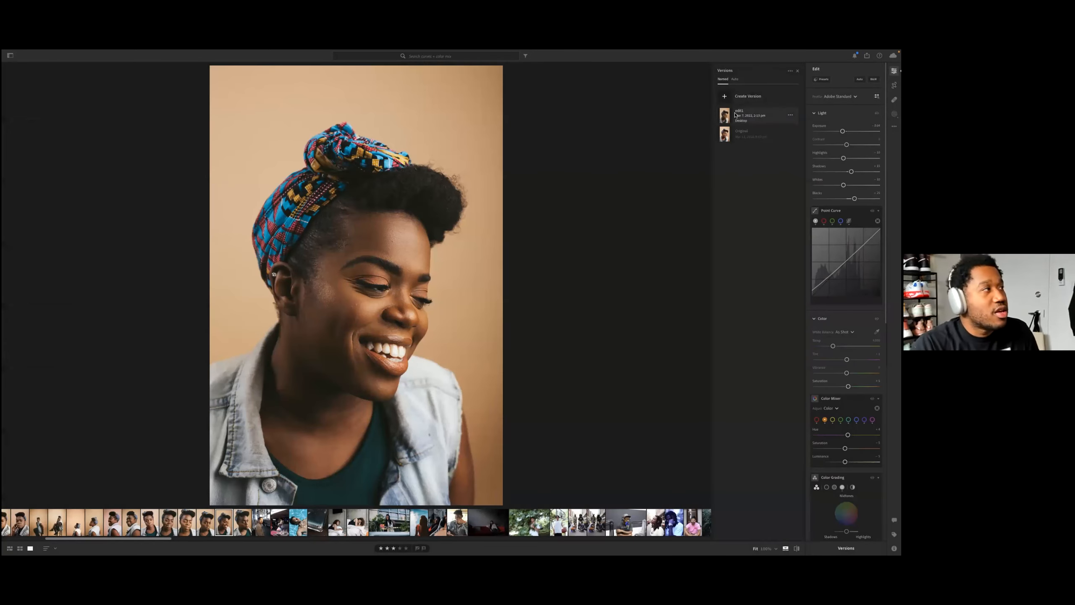
Step: Compare the edit1 and Original versions by switching between them, and leave Original applied
{"action": "left_click", "coordinate": [737, 136]}
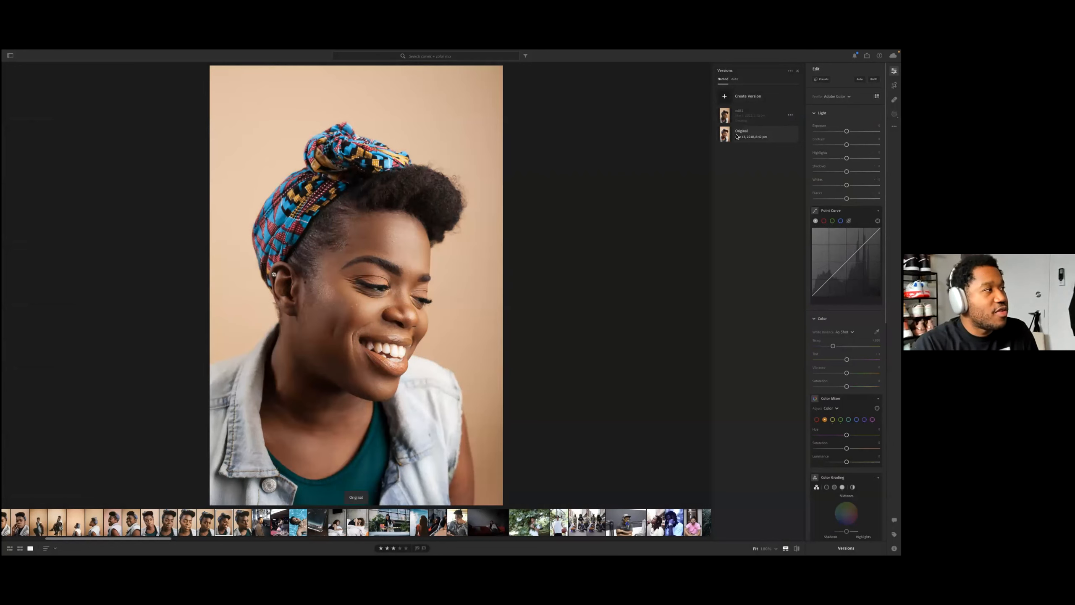
{"action": "left_click", "coordinate": [740, 115]}
{"action": "left_click", "coordinate": [740, 133]}
{"action": "left_click", "coordinate": [741, 113]}
{"action": "left_click", "coordinate": [740, 134]}
{"action": "left_click", "coordinate": [744, 118]}
{"action": "left_click", "coordinate": [742, 134]}
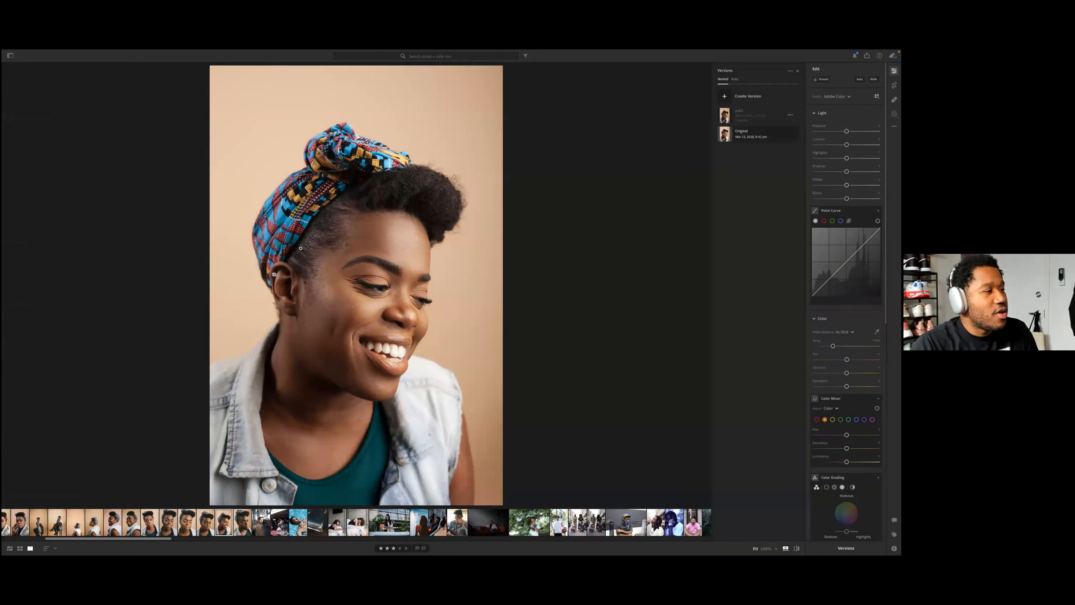
Step: Open the original portrait in Photoshop, enlarge the window to fill the screen and dismiss the crop overlay
{"action": "right_click", "coordinate": [223, 531]}
{"action": "left_click", "coordinate": [242, 473]}
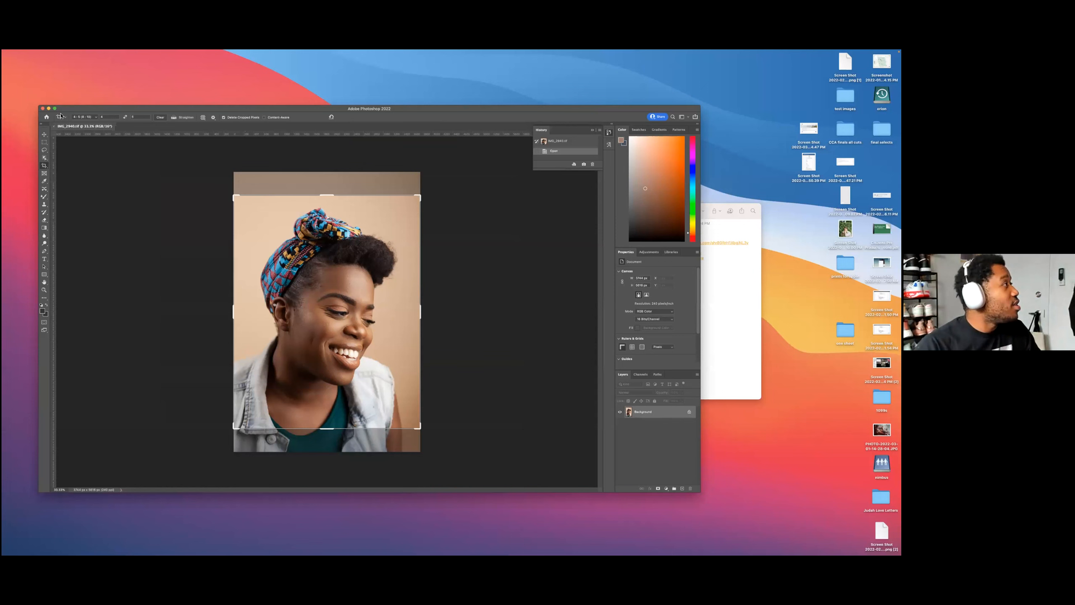
{"action": "left_click", "coordinate": [55, 109]}
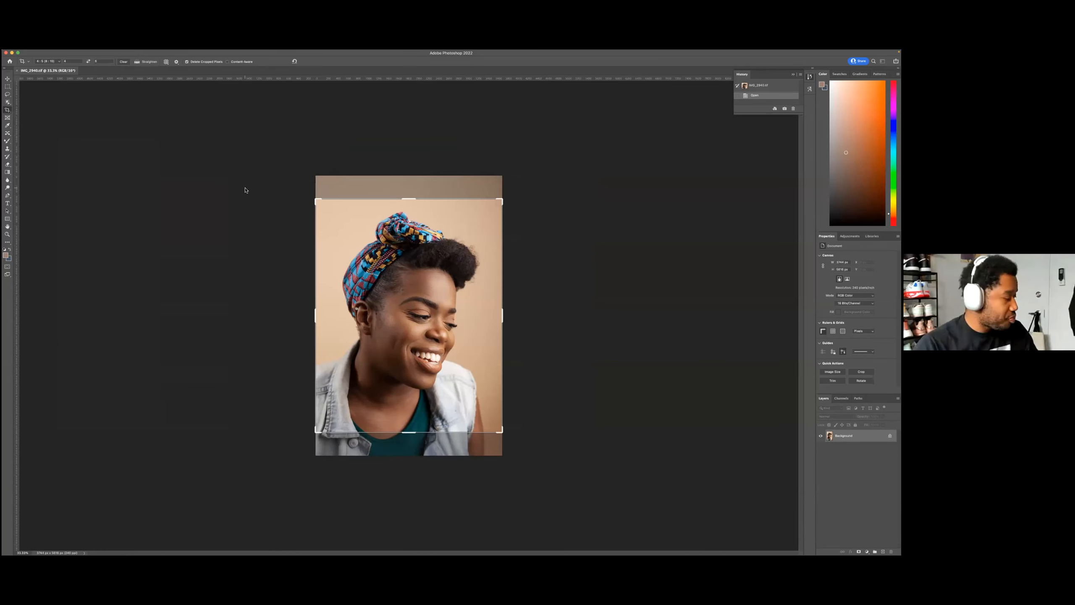
{"action": "key", "text": "Escape"}
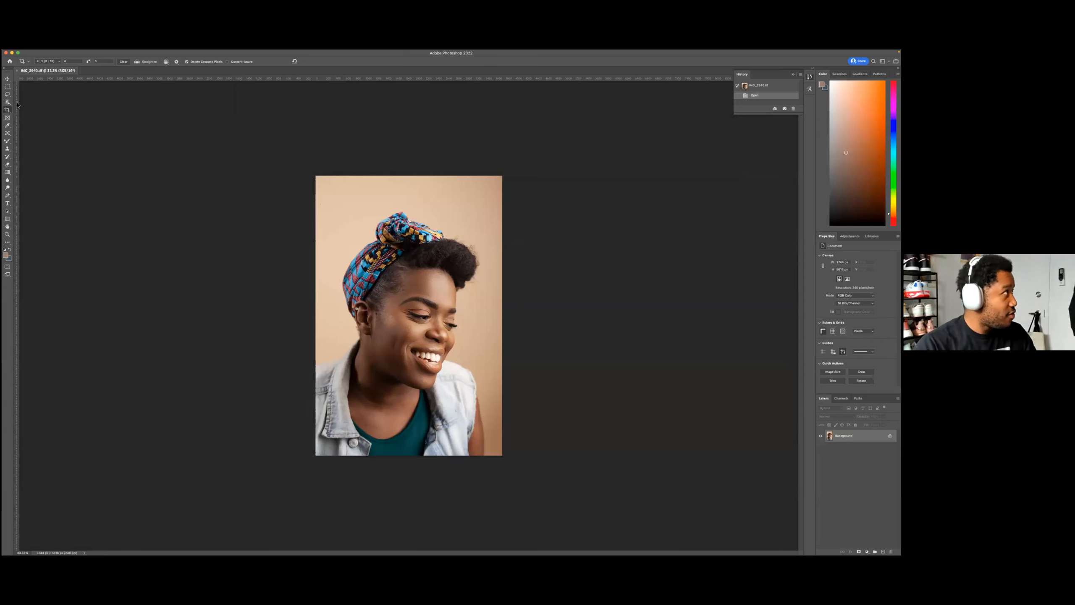
{"action": "key", "text": "super+equal"}
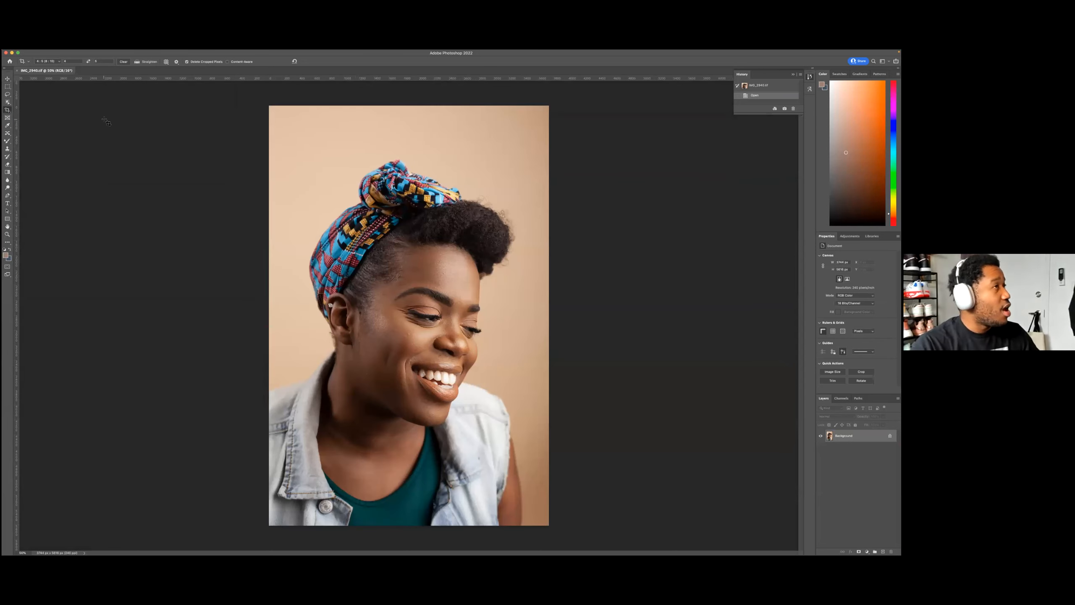
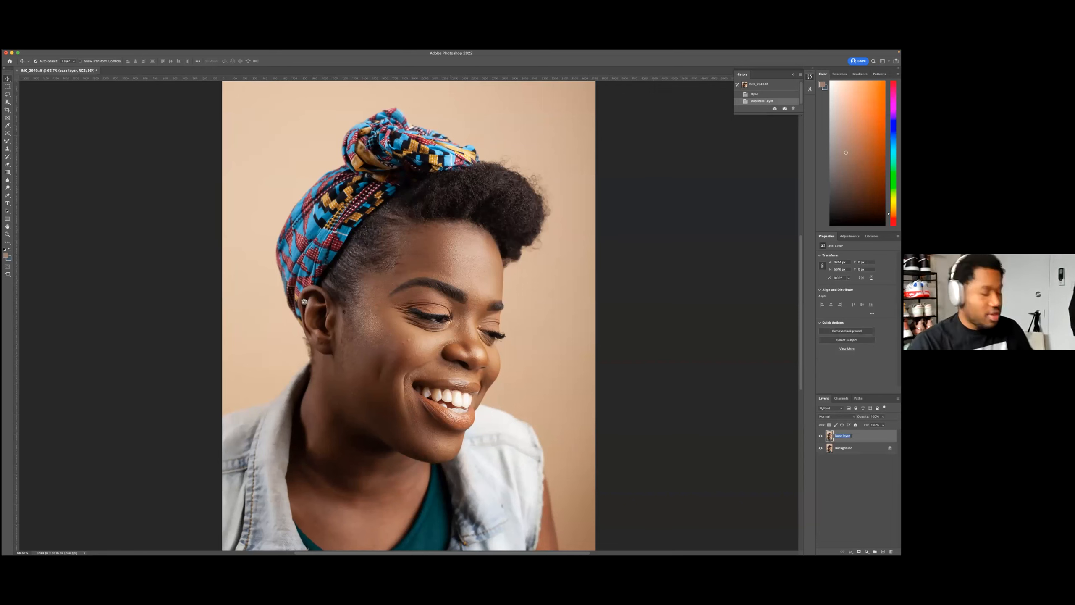
Step: Rename the duplicated layer as dodge and burn and shift its image slightly up and to the right
{"action": "type", "text": "d"}
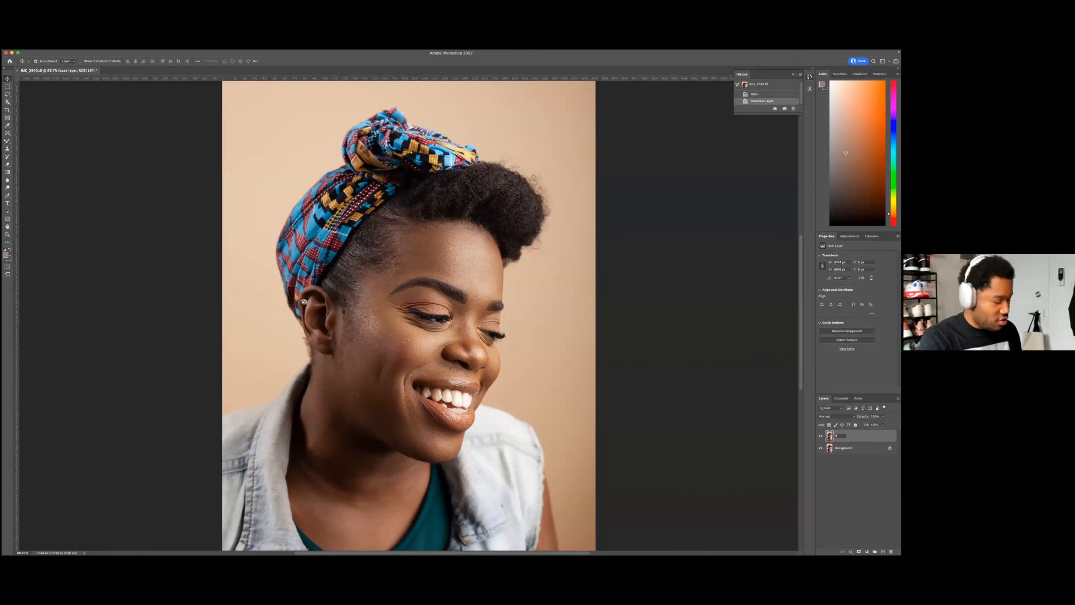
{"action": "type", "text": "odge and burn"}
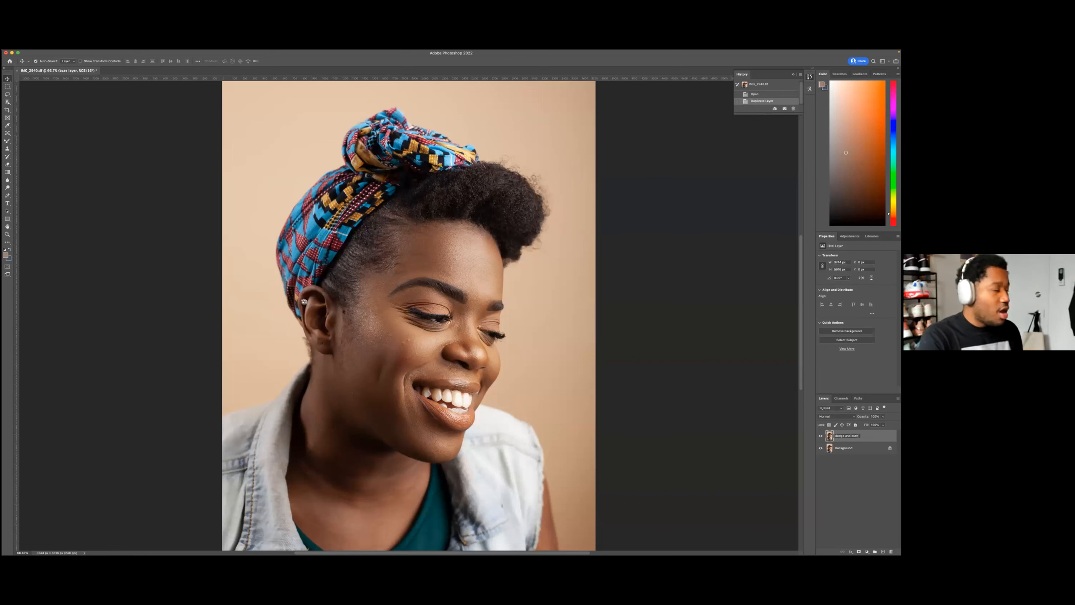
{"action": "key", "text": "Return"}
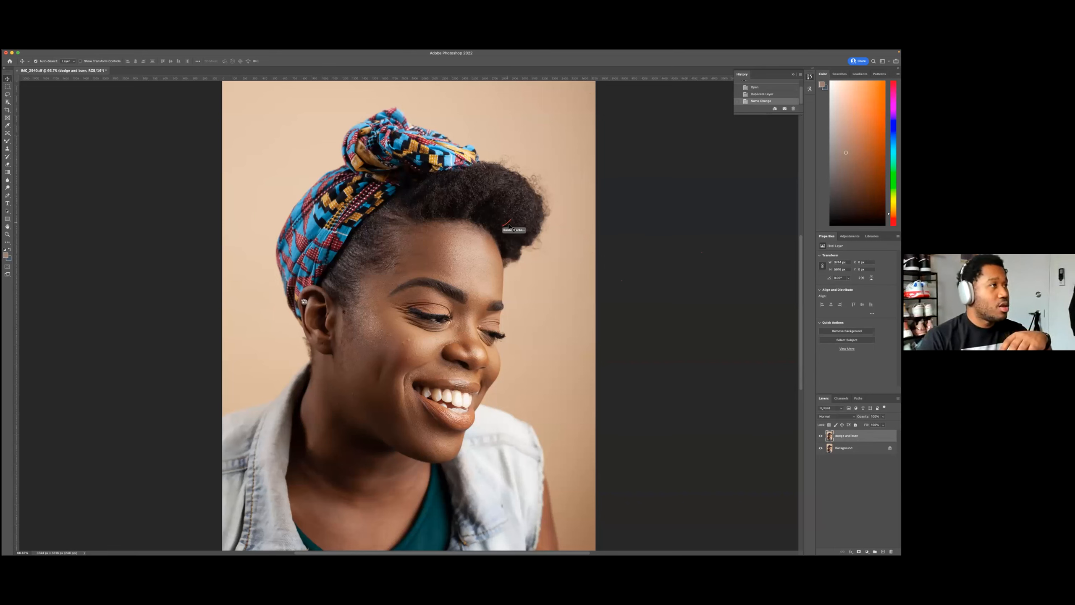
{"action": "left_click_drag", "start_coordinate": [512, 227], "coordinate": [536, 212]}
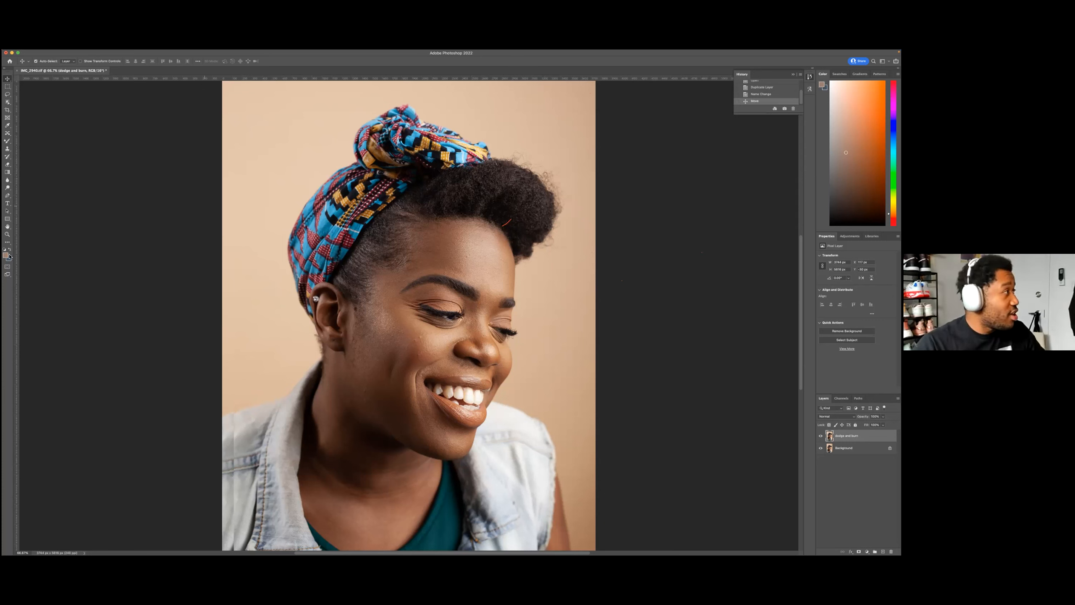
Step: Lighten the woman's cheek on the dodge and burn layer using the Dodge tool with a reduced brush size
{"action": "left_click", "coordinate": [8, 189]}
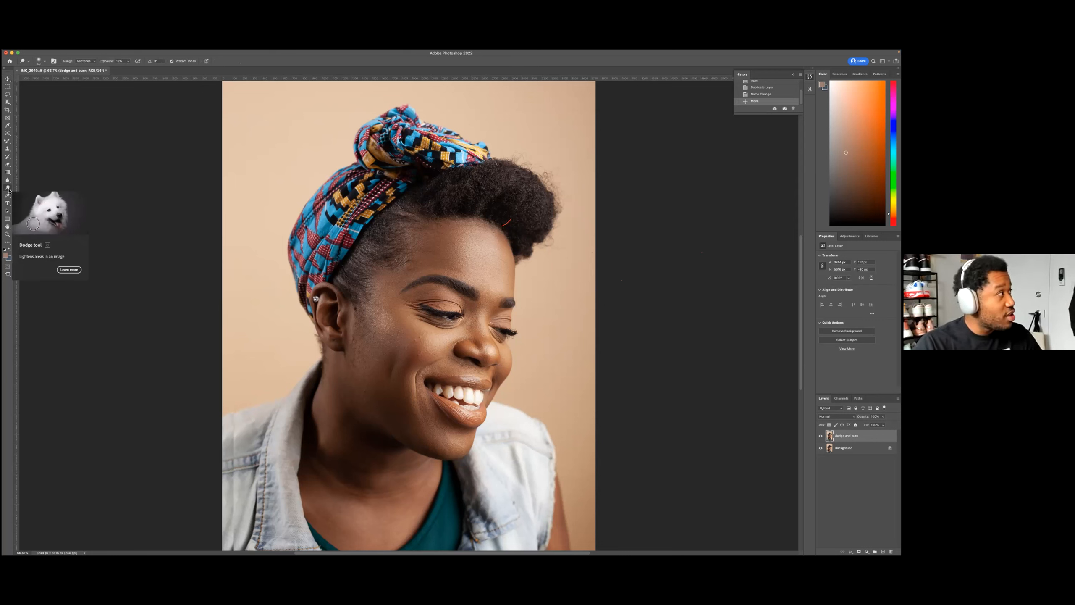
{"action": "right_click", "coordinate": [8, 189]}
{"action": "left_click", "coordinate": [131, 200]}
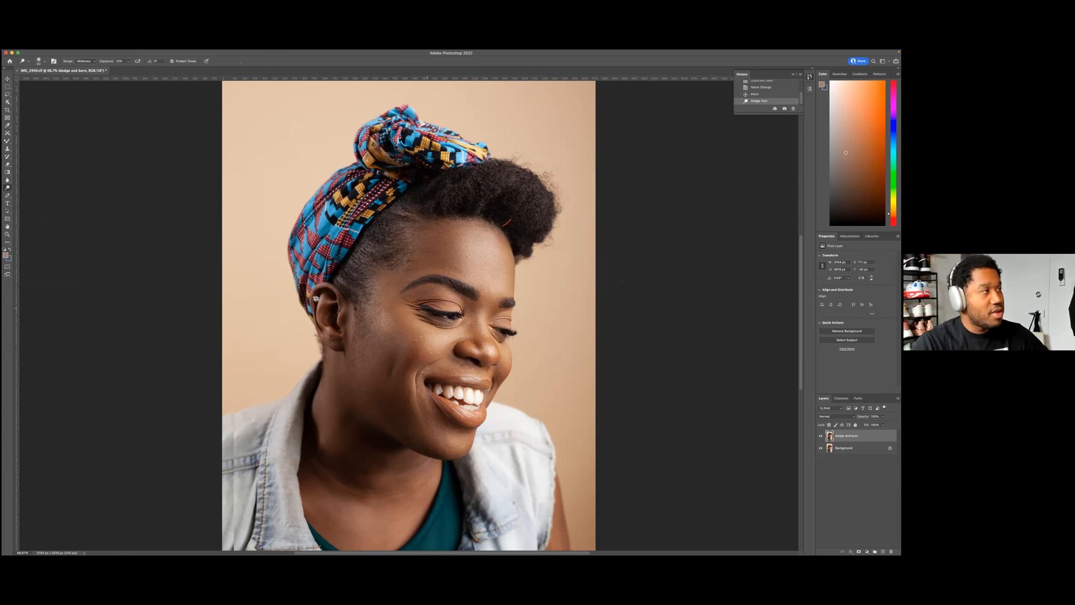
{"action": "key", "text": "bracketleft"}
{"action": "key", "text": "bracketleft"}
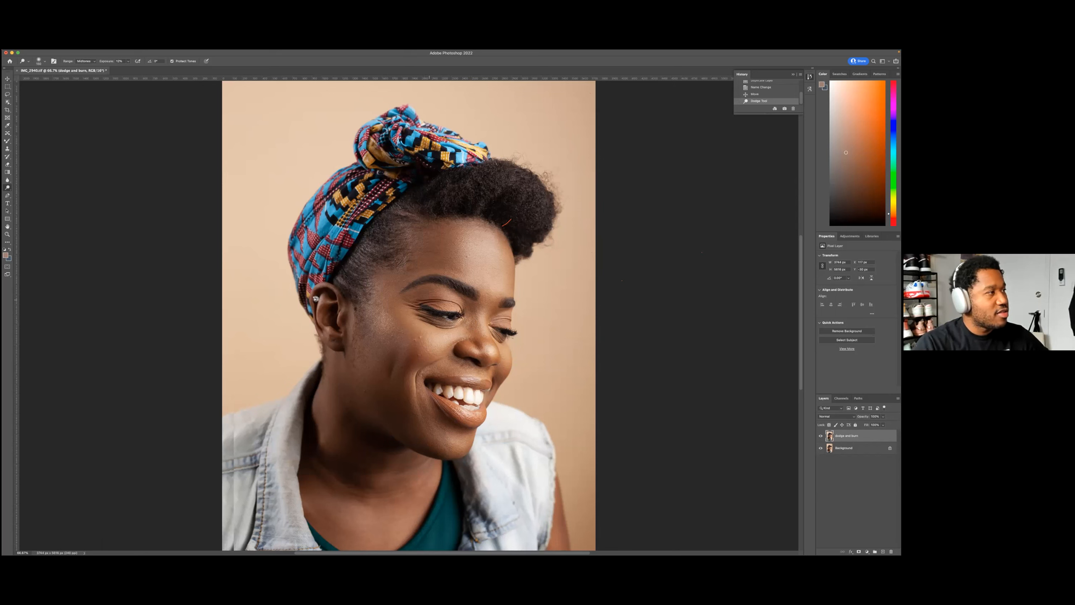
{"action": "mouse_move", "coordinate": [419, 301]}
{"action": "left_mouse_down"}
{"action": "mouse_move", "coordinate": [483, 330]}
{"action": "mouse_move", "coordinate": [425, 427]}
{"action": "left_mouse_up"}
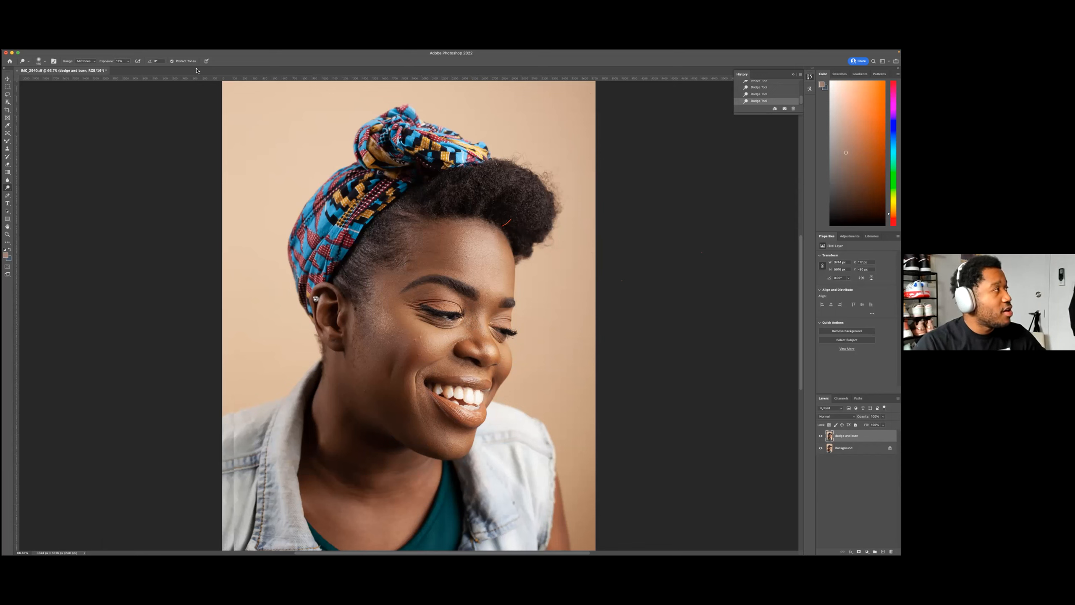
Step: Review the Dodge tool's brush, range and exposure settings without changing them
{"action": "left_click", "coordinate": [45, 62]}
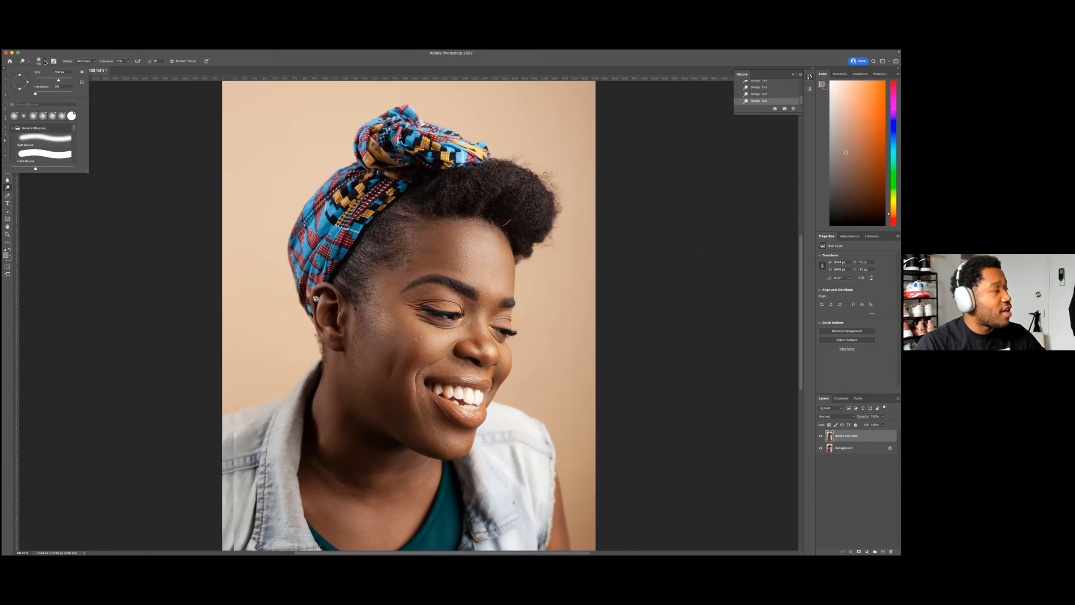
{"action": "left_click", "coordinate": [44, 61]}
{"action": "left_click", "coordinate": [26, 63]}
{"action": "left_click", "coordinate": [26, 63]}
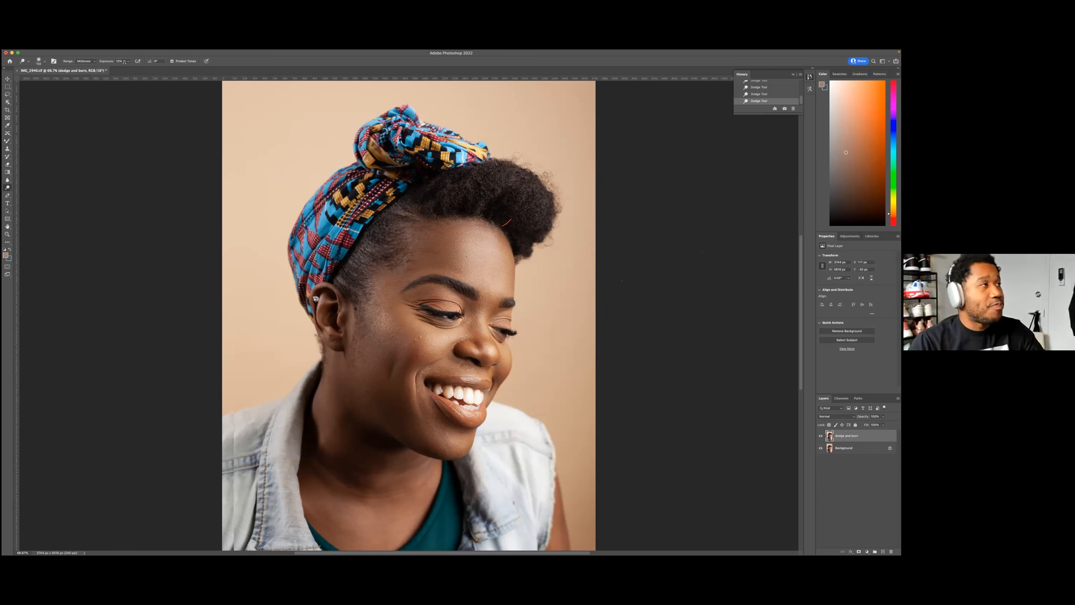
{"action": "left_click", "coordinate": [94, 62]}
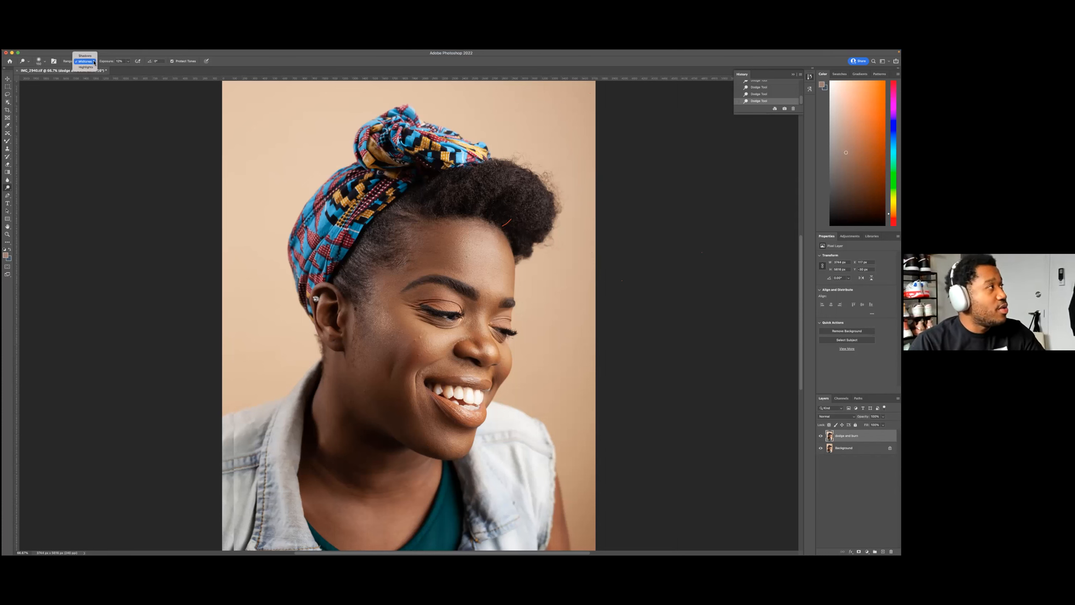
{"action": "left_click", "coordinate": [94, 62]}
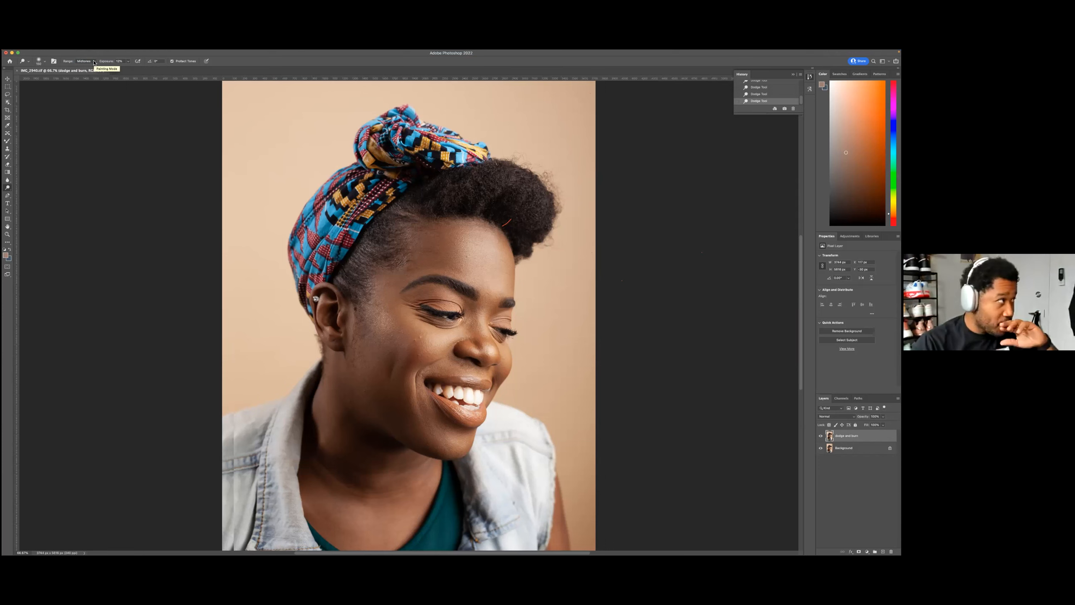
{"action": "left_click", "coordinate": [127, 62]}
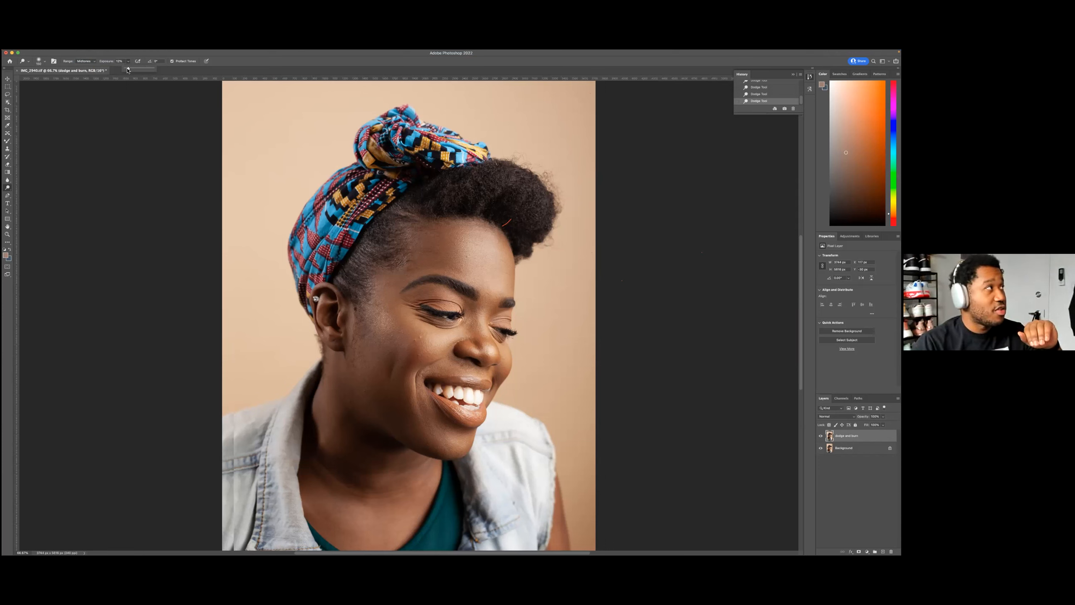
{"action": "left_click", "coordinate": [124, 135]}
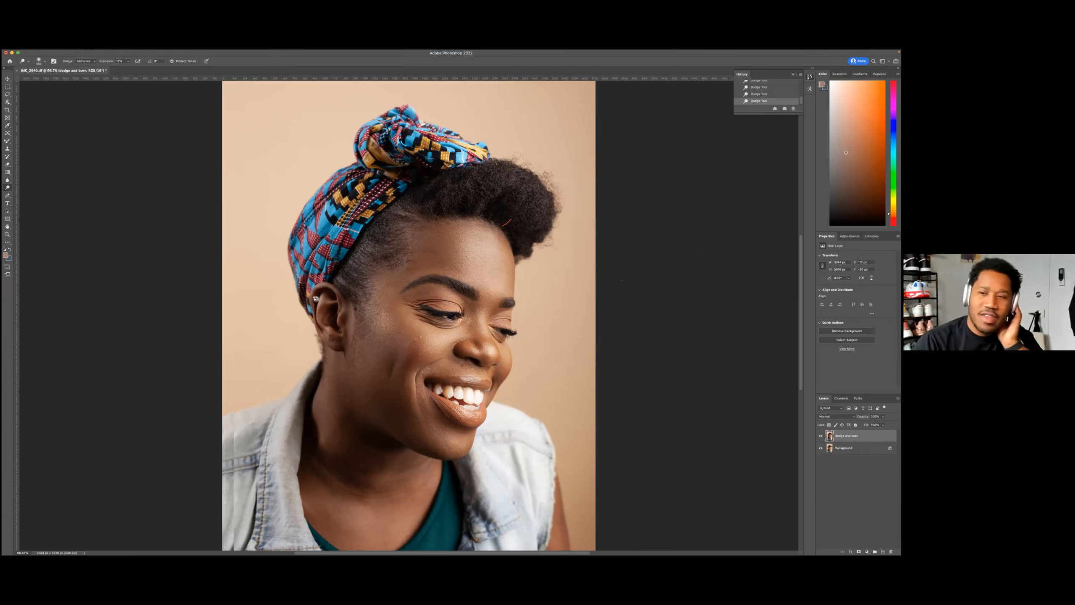
Step: Compare the portrait with and without the dodge and burn layer by toggling its visibility
{"action": "left_click", "coordinate": [821, 435]}
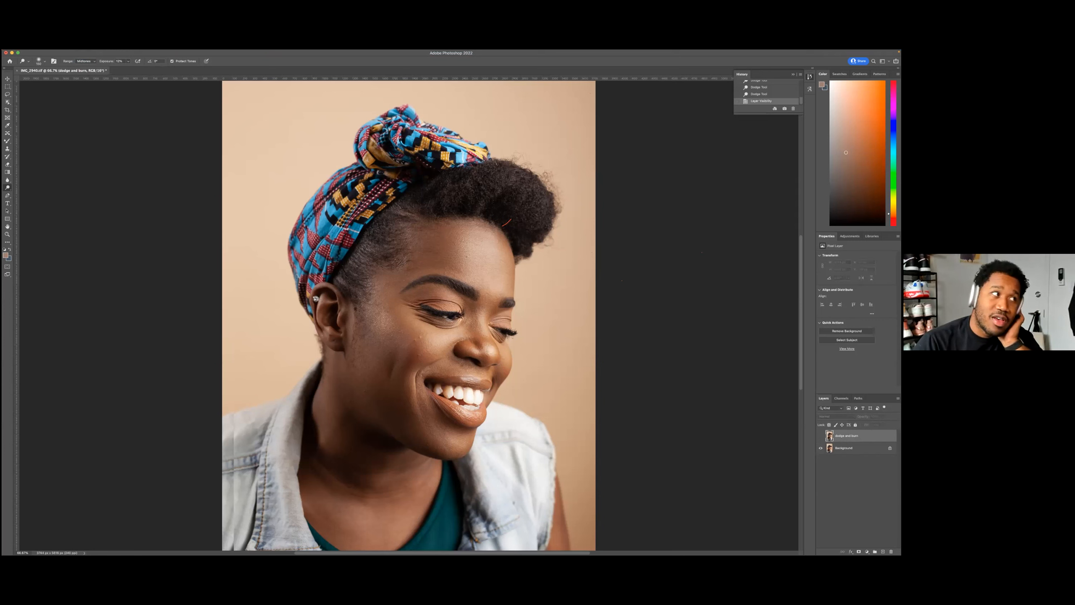
{"action": "left_click", "coordinate": [820, 436]}
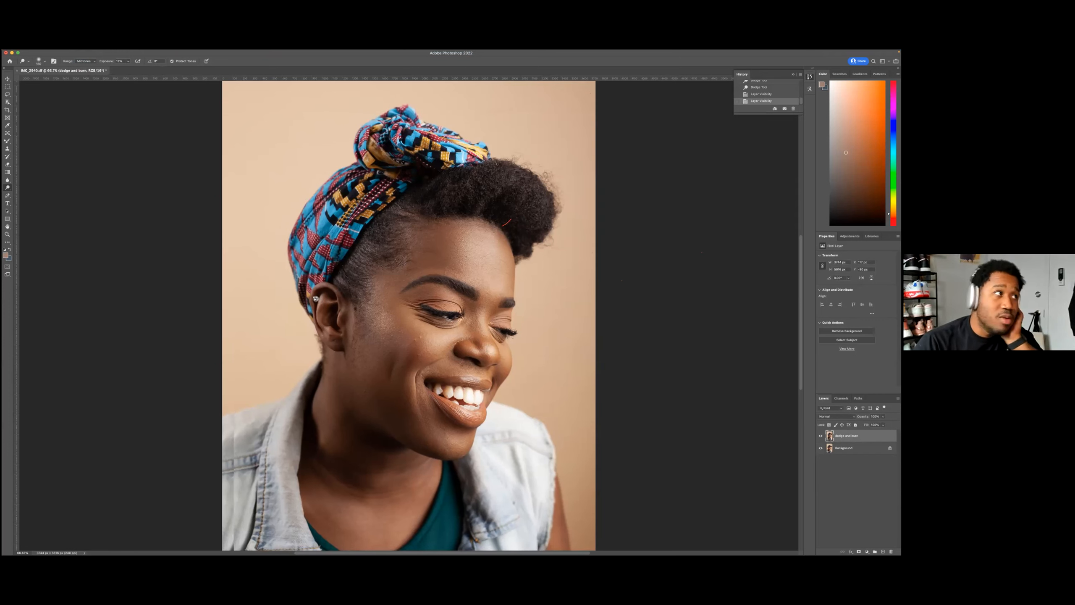
{"action": "left_click", "coordinate": [821, 435]}
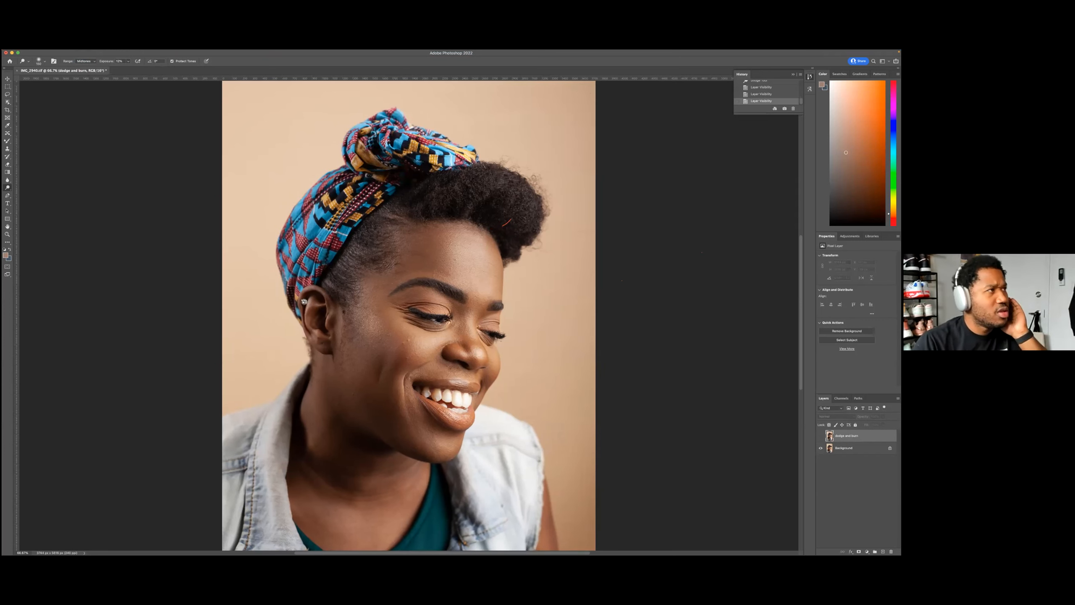
Step: Revert the document history to the Name Change state, discarding the image shift and the earlier dodge strokes
{"action": "key", "text": "super+z"}
{"action": "key", "text": "super+z"}
{"action": "key", "text": "super+z"}
{"action": "key", "text": "super+z"}
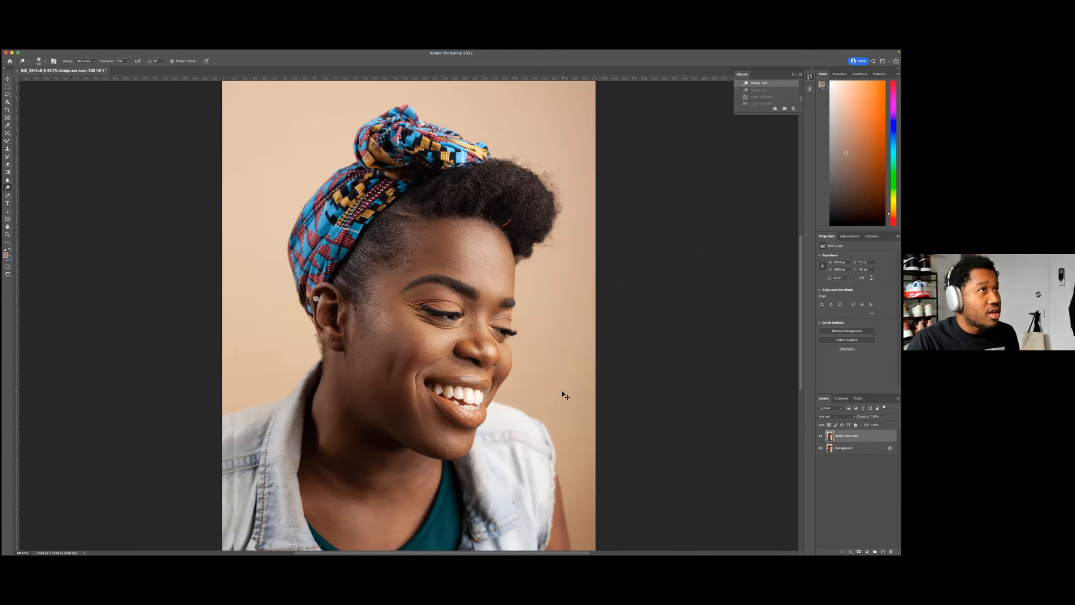
{"action": "scroll", "coordinate": [766, 93], "scroll_direction": "up", "scroll_amount": 2}
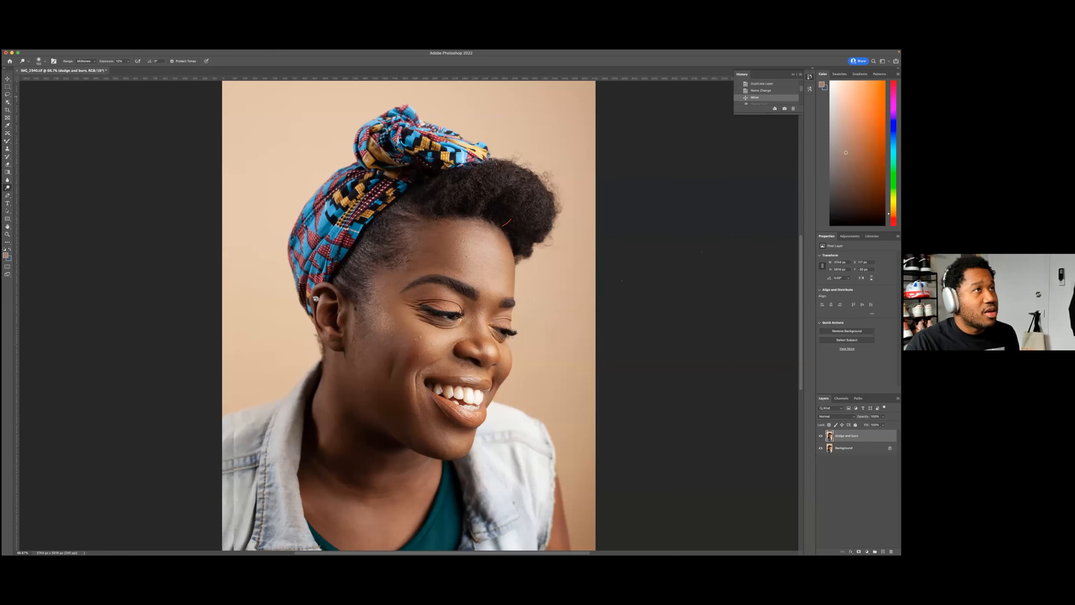
{"action": "left_click", "coordinate": [761, 90]}
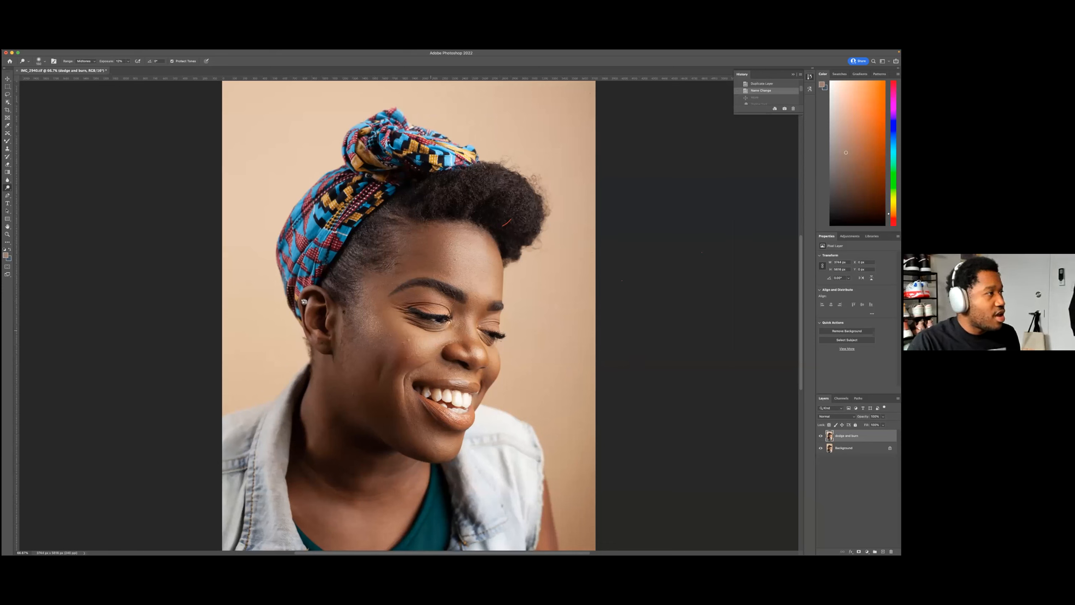
Step: Lighten the skin around the woman's eyes with the Dodge tool, and compare by toggling the dodge and burn layer's visibility
{"action": "left_click_drag", "start_coordinate": [428, 303], "coordinate": [416, 297]}
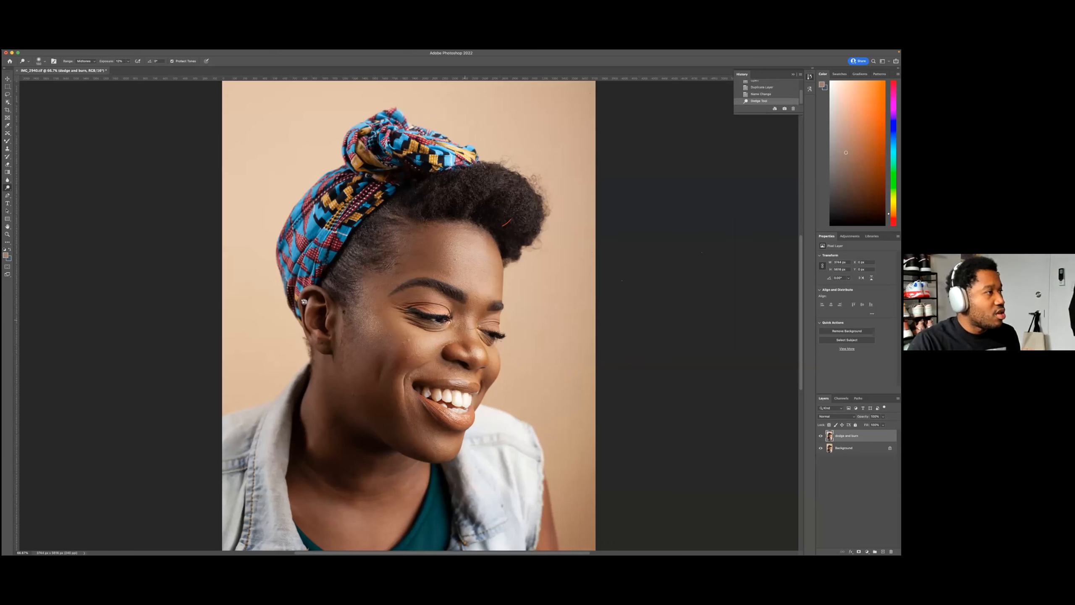
{"action": "left_click_drag", "start_coordinate": [496, 346], "coordinate": [491, 343]}
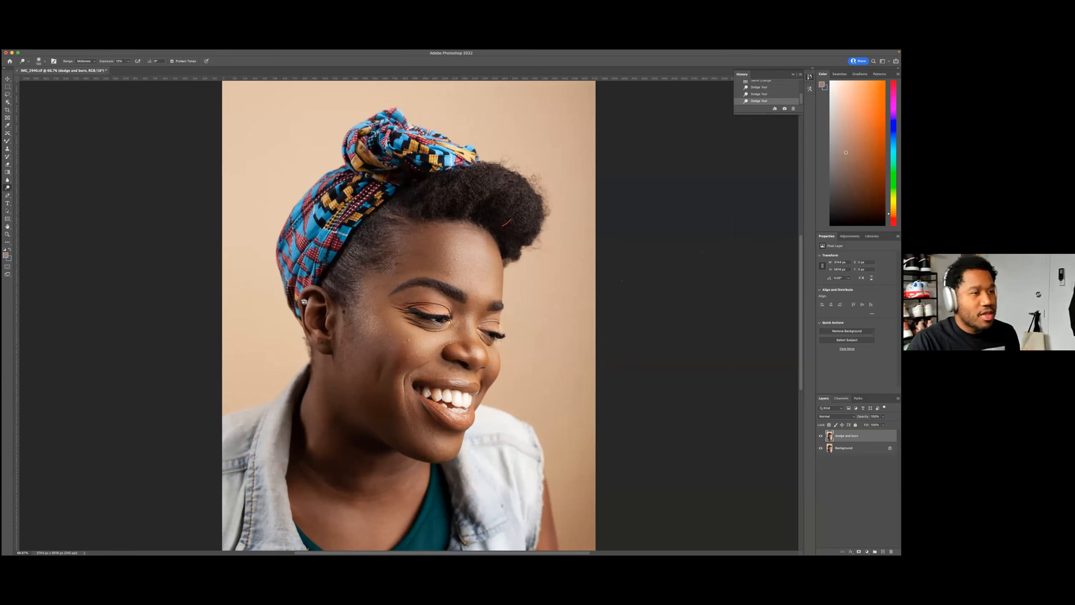
{"action": "left_click", "coordinate": [820, 435]}
{"action": "left_click", "coordinate": [820, 436]}
{"action": "left_click", "coordinate": [820, 435]}
{"action": "left_click", "coordinate": [820, 436]}
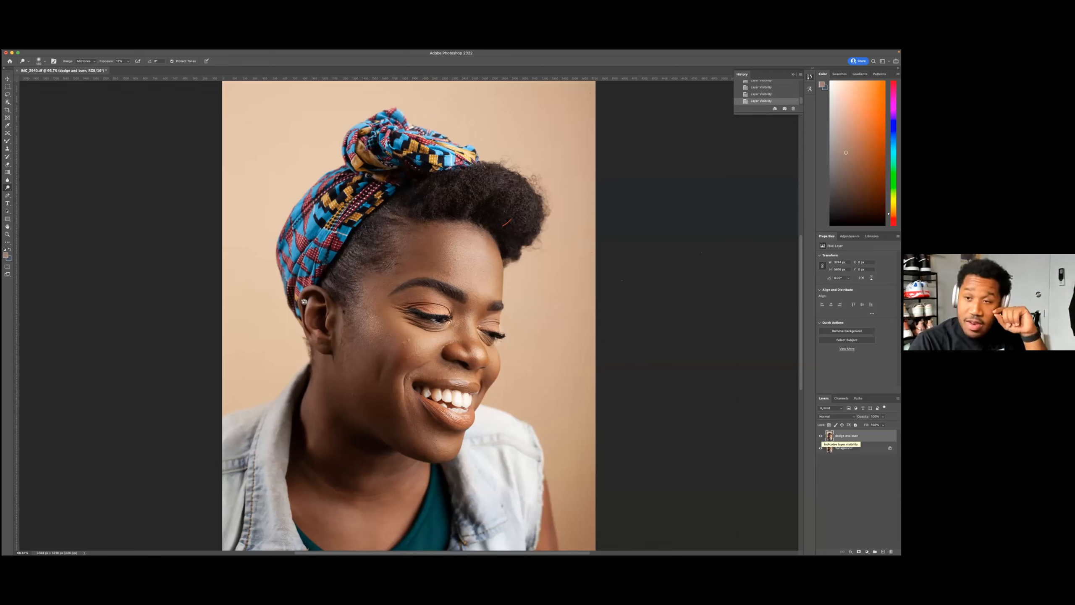
{"action": "left_click", "coordinate": [821, 435]}
{"action": "left_click", "coordinate": [821, 436]}
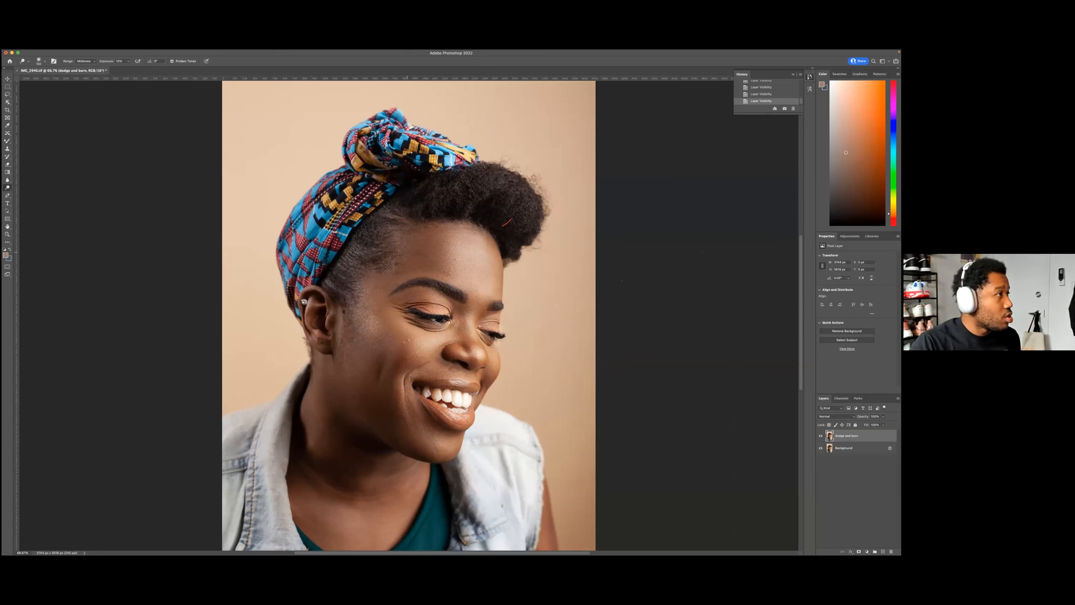
Step: Try toning strokes on the skin at the woman's temple, undoing each one
{"action": "key", "text": "super+z"}
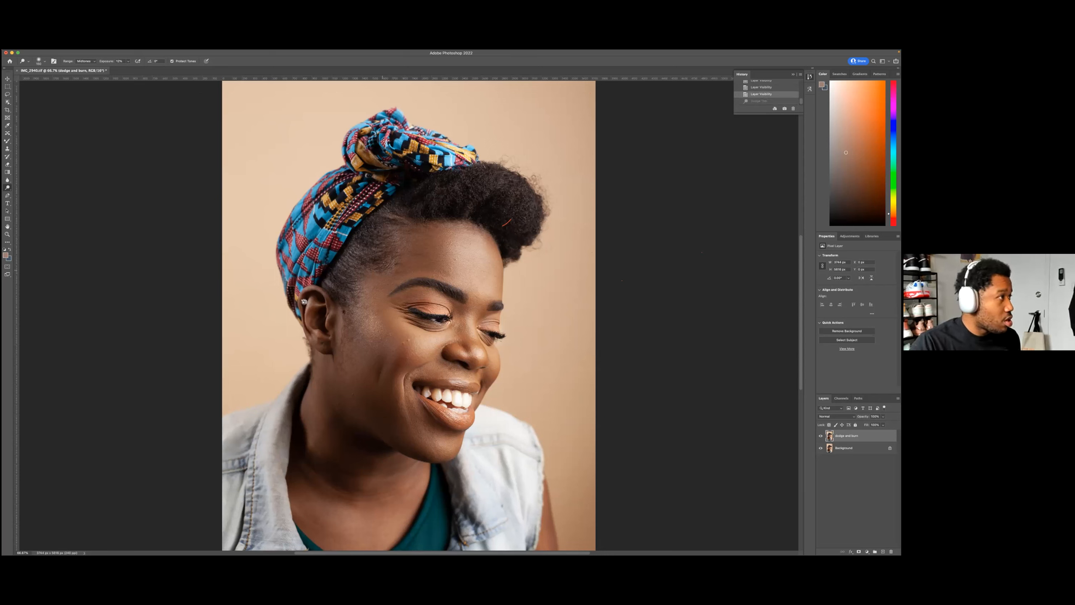
{"action": "left_click_drag", "start_coordinate": [387, 278], "coordinate": [385, 287]}
{"action": "key", "text": "super+z"}
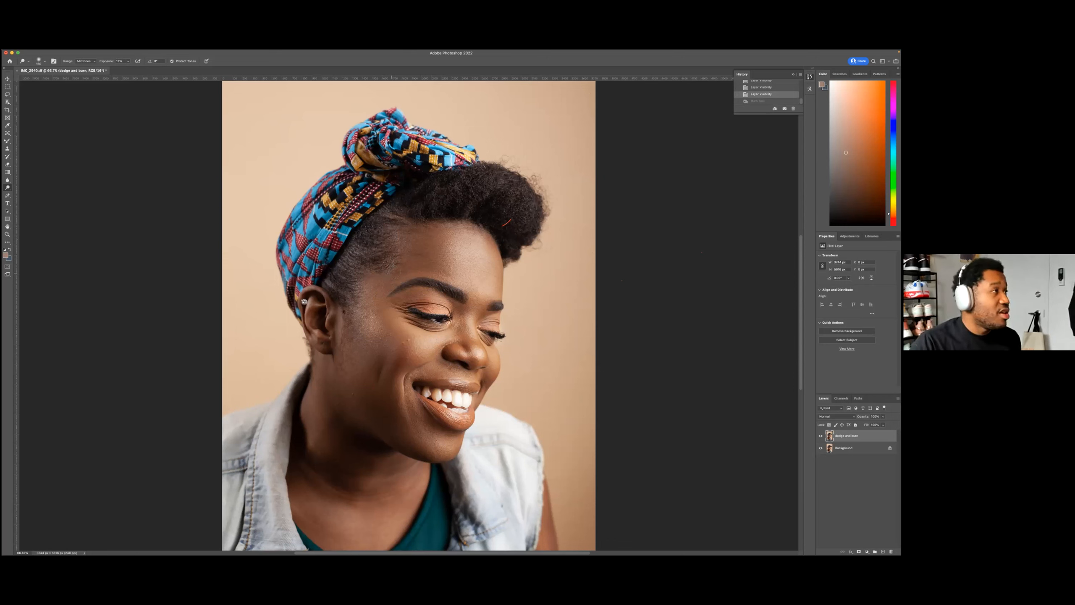
Step: Lower the Dodge tool's exposure slightly and lighten the woman's forehead on the dodge and burn layer
{"action": "left_click", "coordinate": [126, 63]}
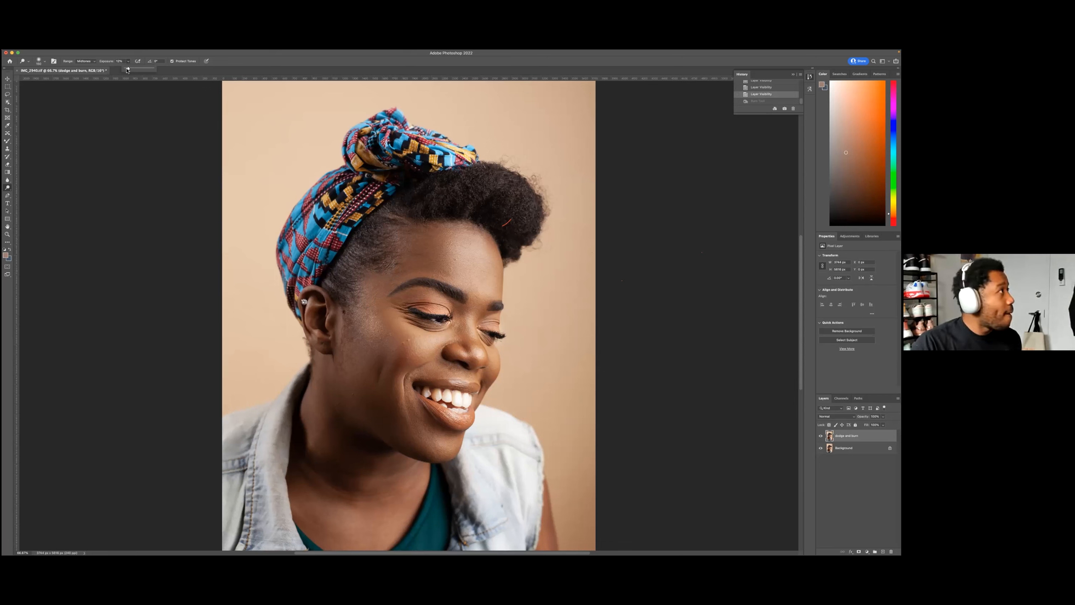
{"action": "left_click_drag", "start_coordinate": [128, 70], "coordinate": [128, 71]}
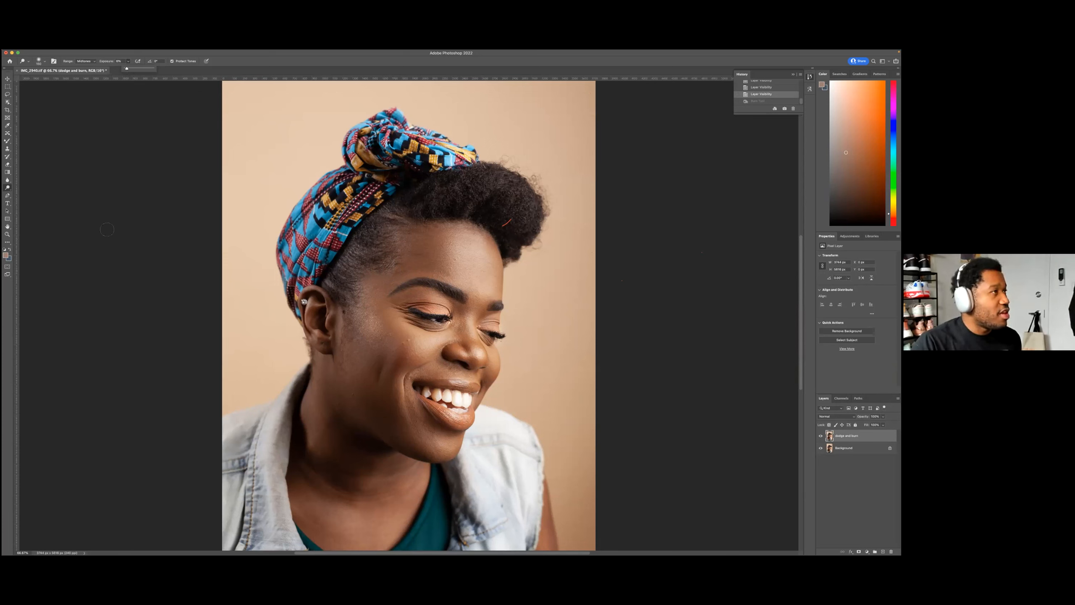
{"action": "left_click", "coordinate": [456, 230]}
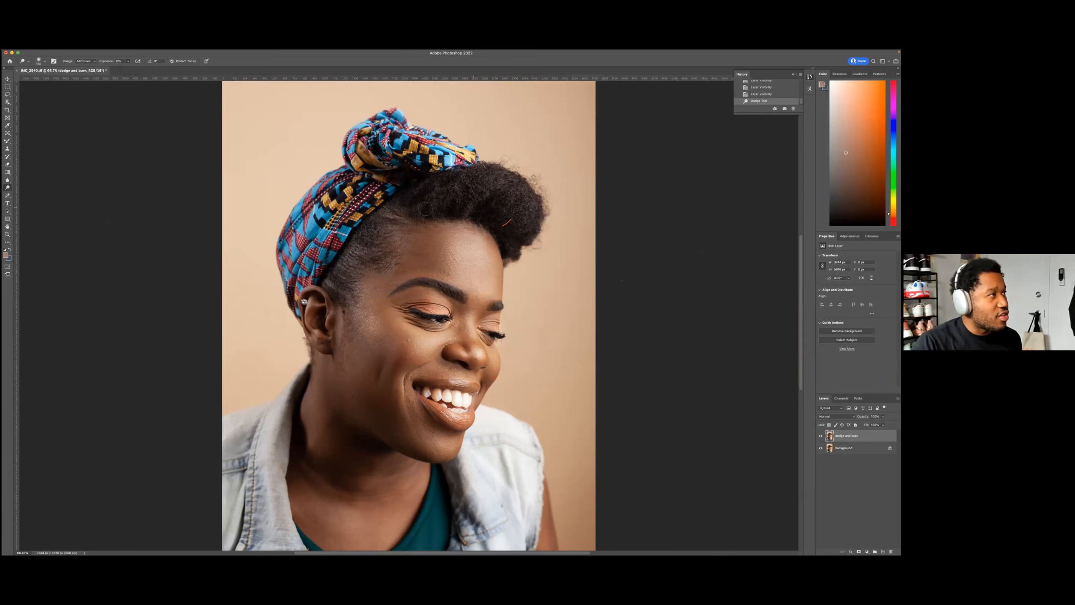
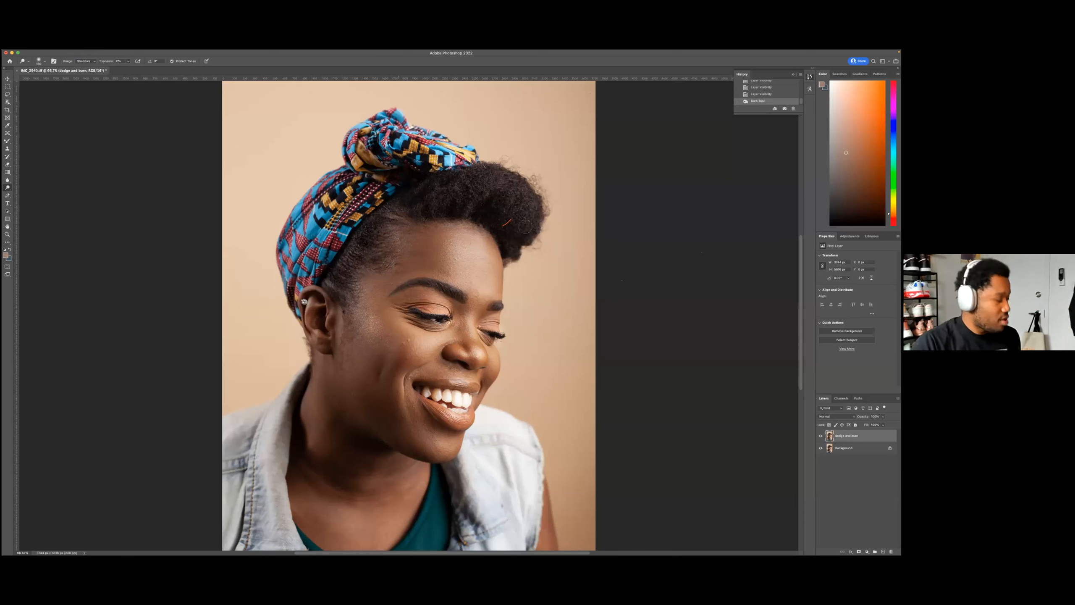
Step: Compare the woman's hair before and after the burn stroke by undoing and redoing it, and leave the stroke applied
{"action": "key", "text": "super+z"}
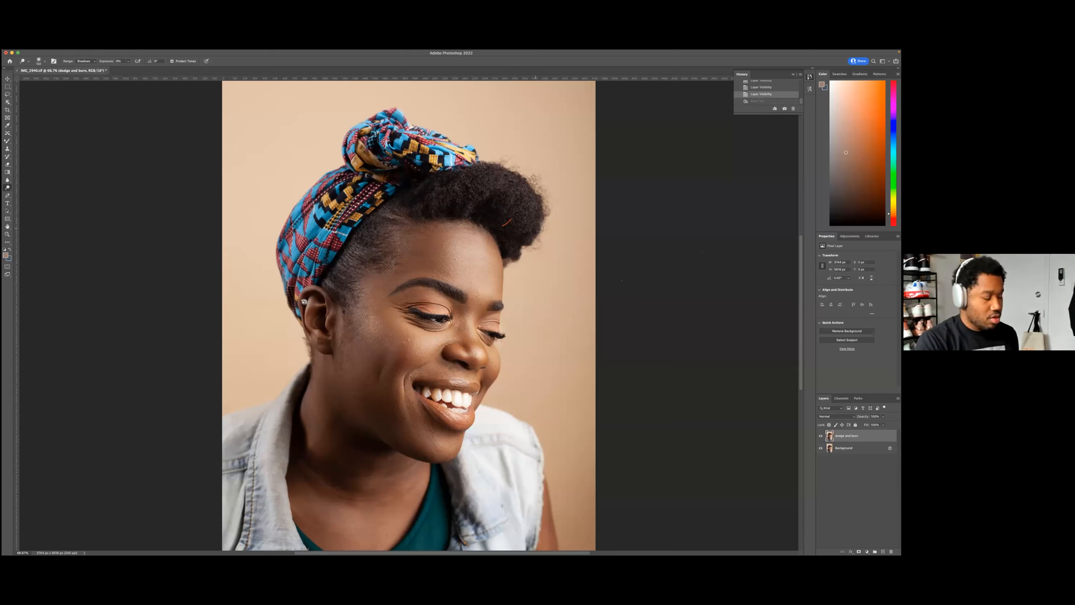
{"action": "key", "text": "super+shift+z"}
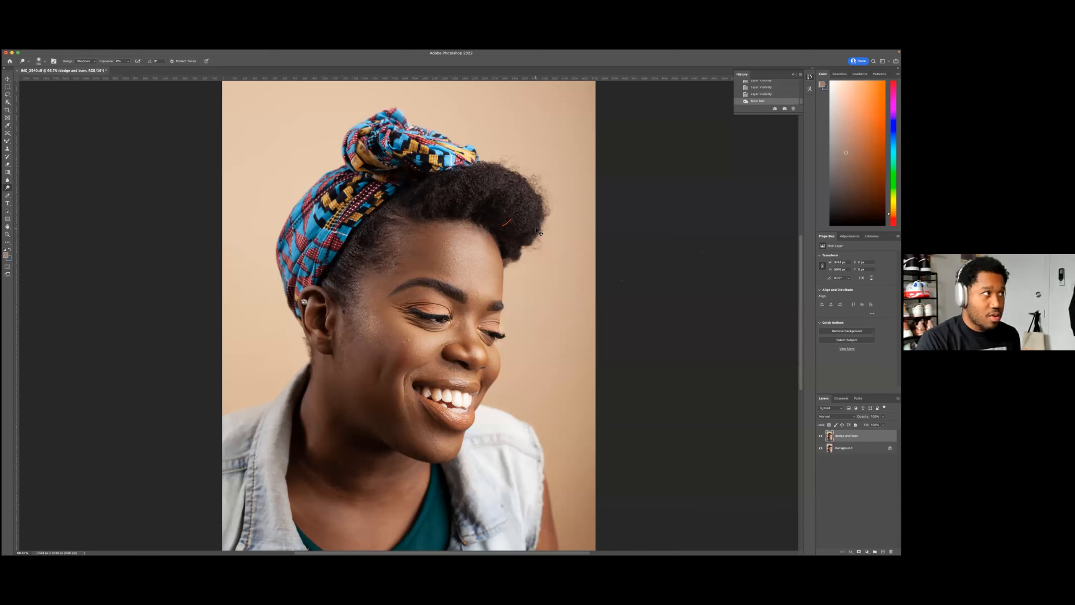
{"action": "key", "text": "super+z"}
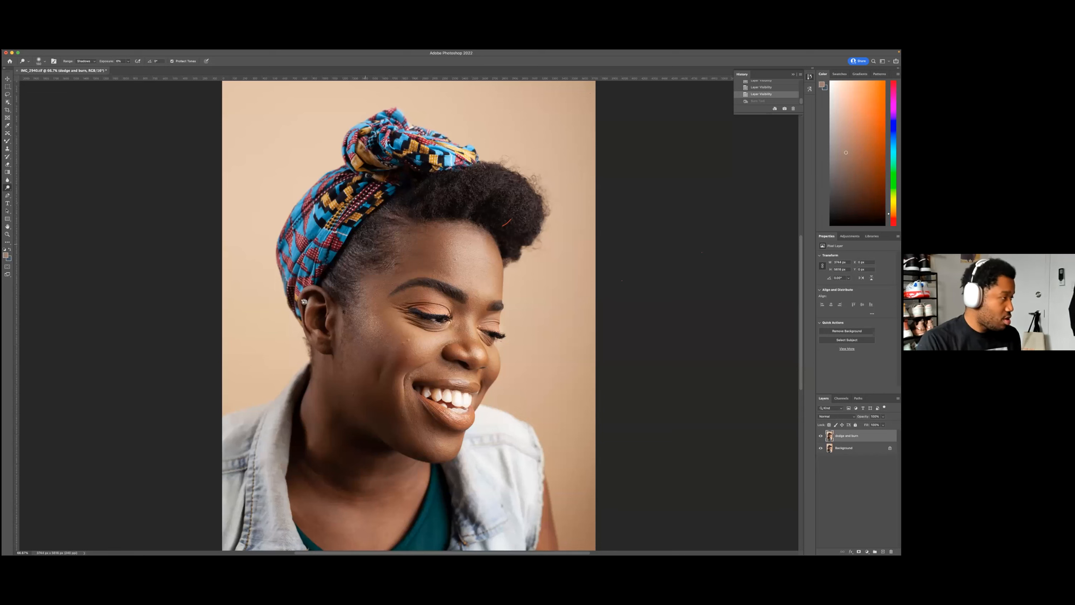
{"action": "scroll", "coordinate": [505, 222], "scroll_direction": "up", "scroll_amount": 5}
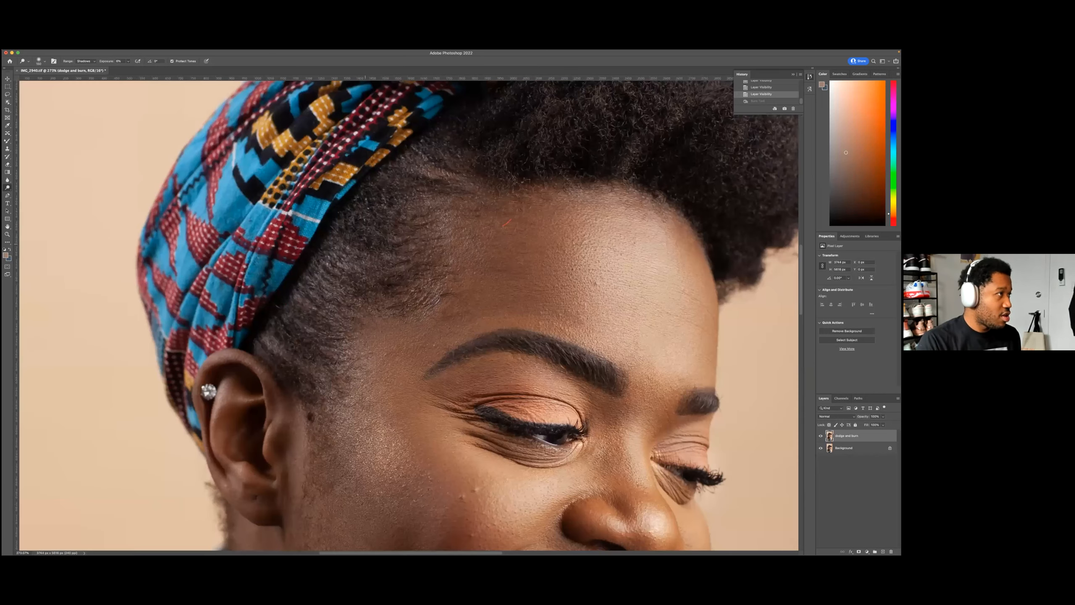
{"action": "key", "text": "z"}
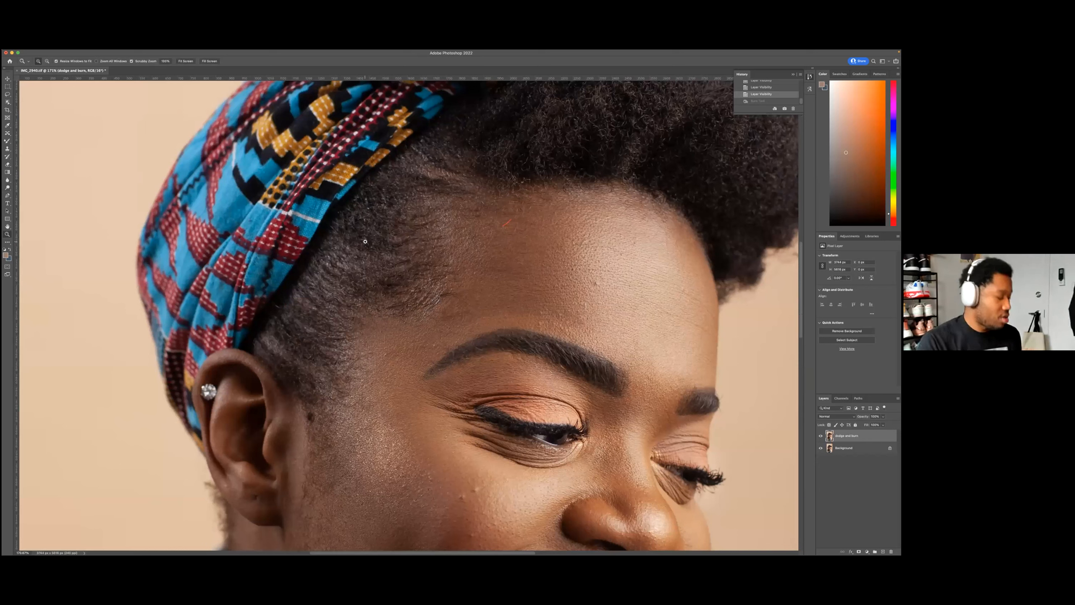
{"action": "key", "text": "super+shift+z"}
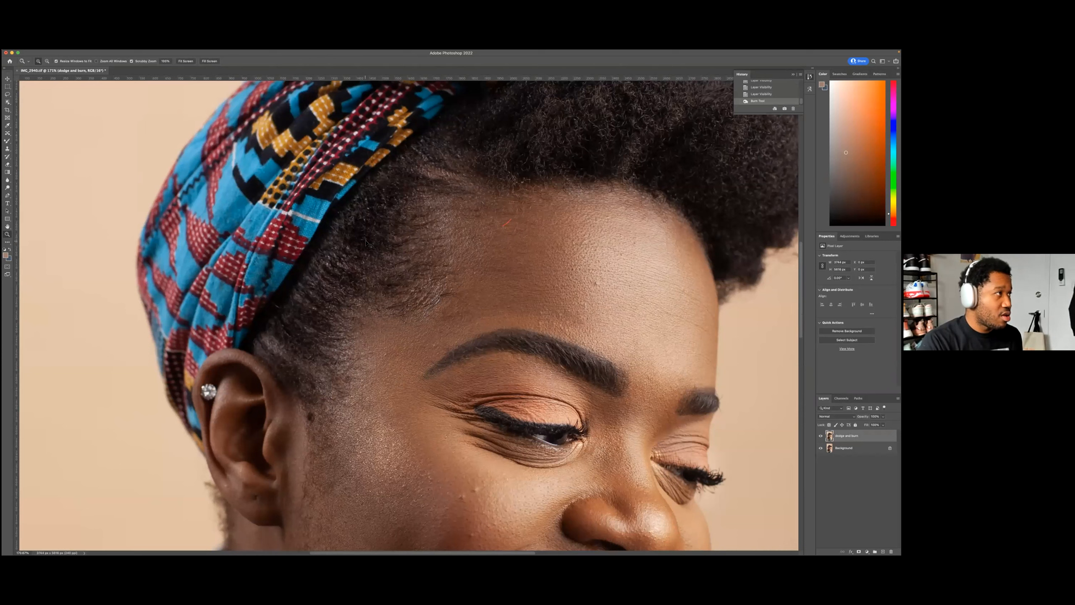
{"action": "key", "text": "super+z"}
{"action": "key", "text": "super+shift+z"}
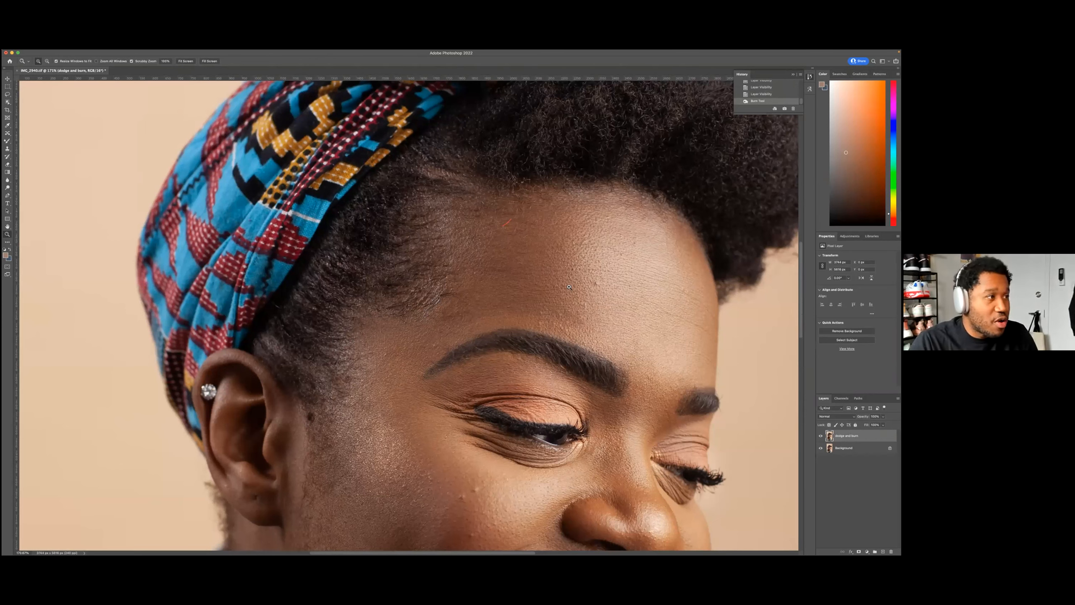
Step: Apply the Sharpen Edges filter to the dodge and burn layer
{"action": "scroll", "coordinate": [501, 295], "scroll_direction": "down", "scroll_amount": 2}
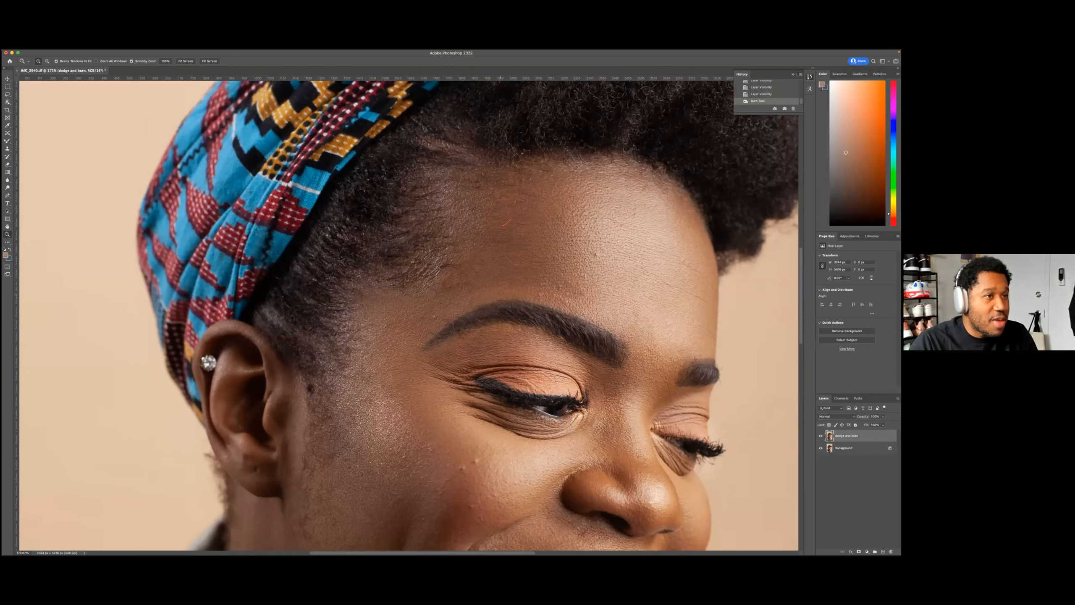
{"action": "scroll", "coordinate": [562, 324], "scroll_direction": "down", "scroll_amount": 5}
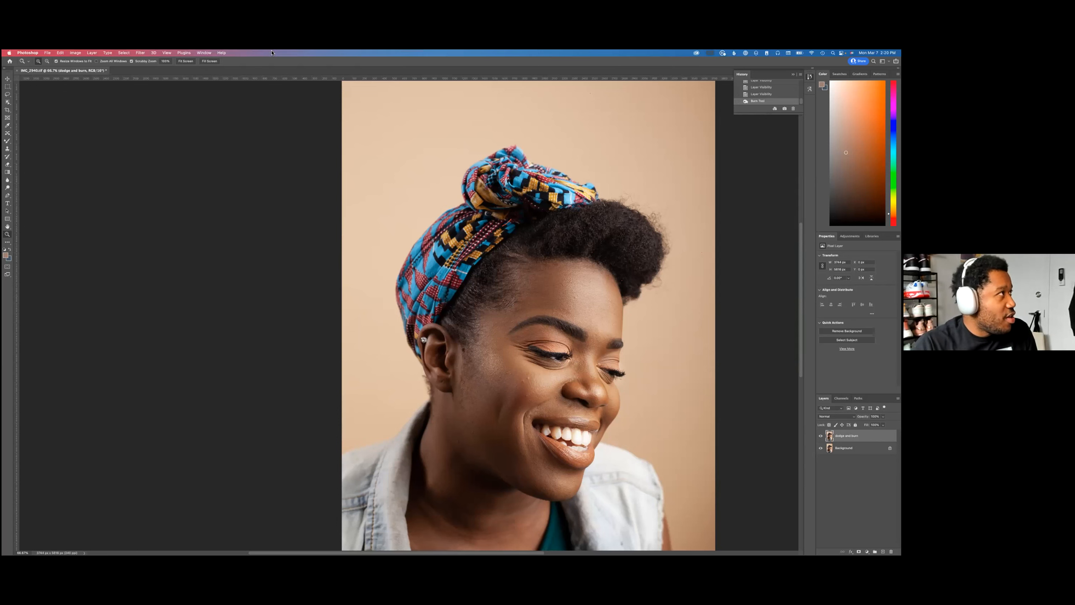
{"action": "left_click", "coordinate": [141, 52]}
{"action": "mouse_move", "coordinate": [160, 168]}
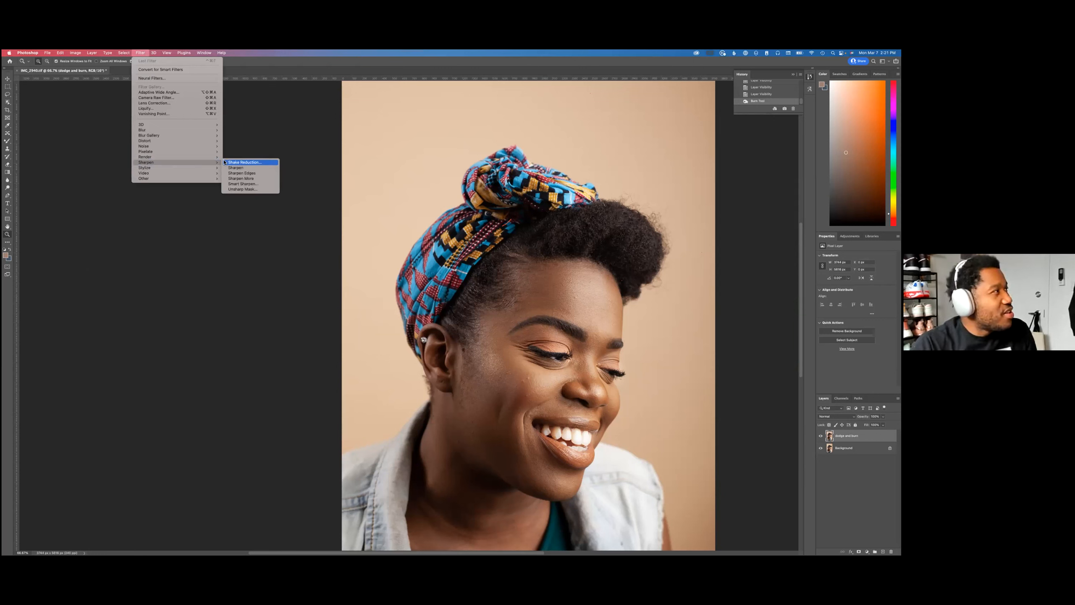
{"action": "mouse_move", "coordinate": [210, 162]}
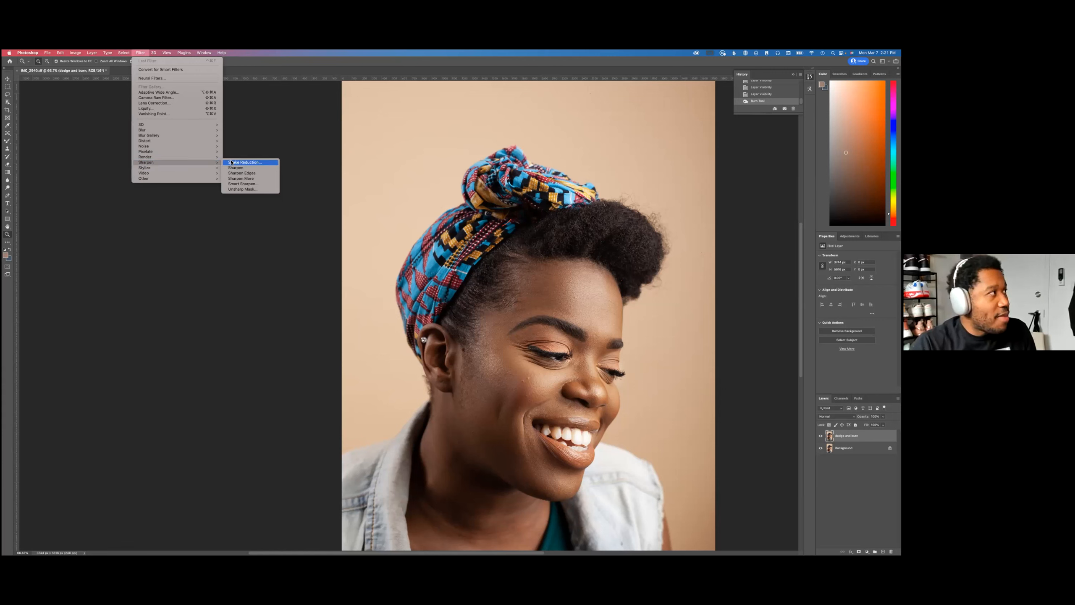
{"action": "left_click", "coordinate": [227, 173]}
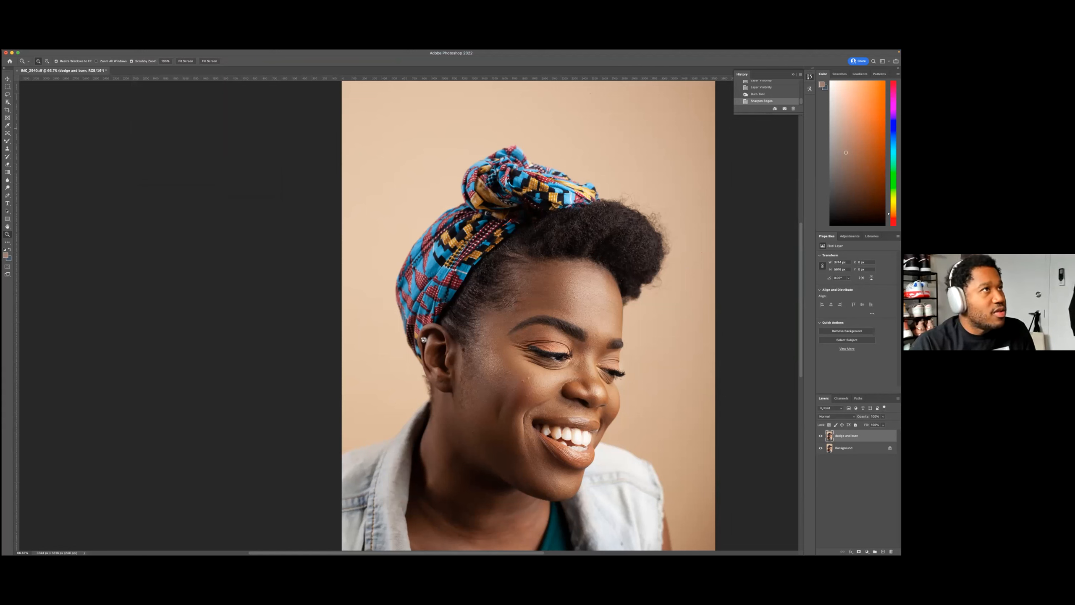
Step: Open the Unsharp Mask filter for the dodge and burn layer, preview the woman's eye, and keep her face unobstructed
{"action": "left_click", "coordinate": [167, 53]}
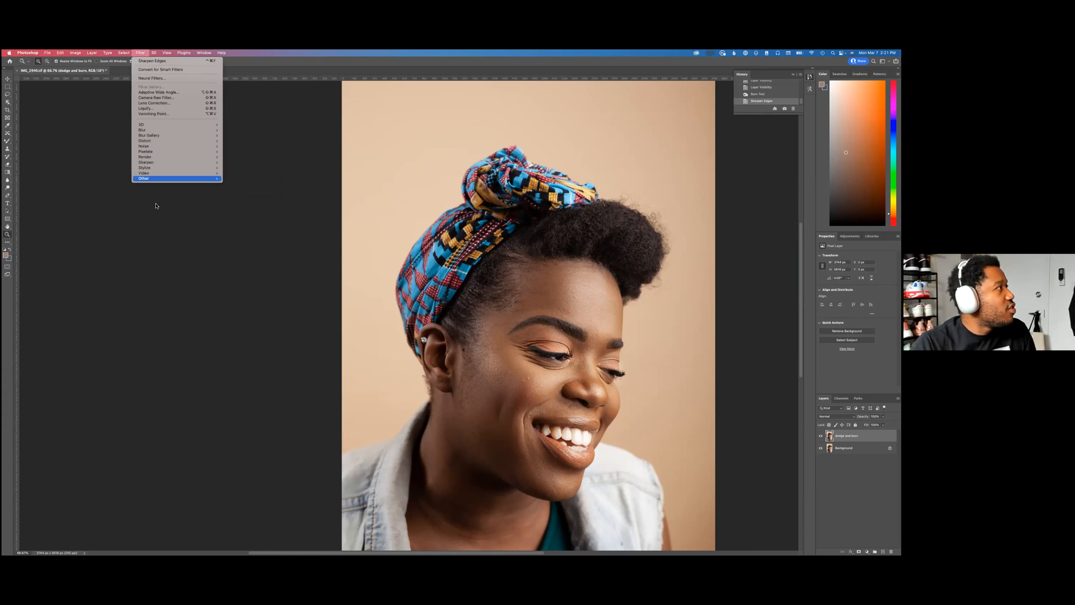
{"action": "left_click", "coordinate": [270, 190]}
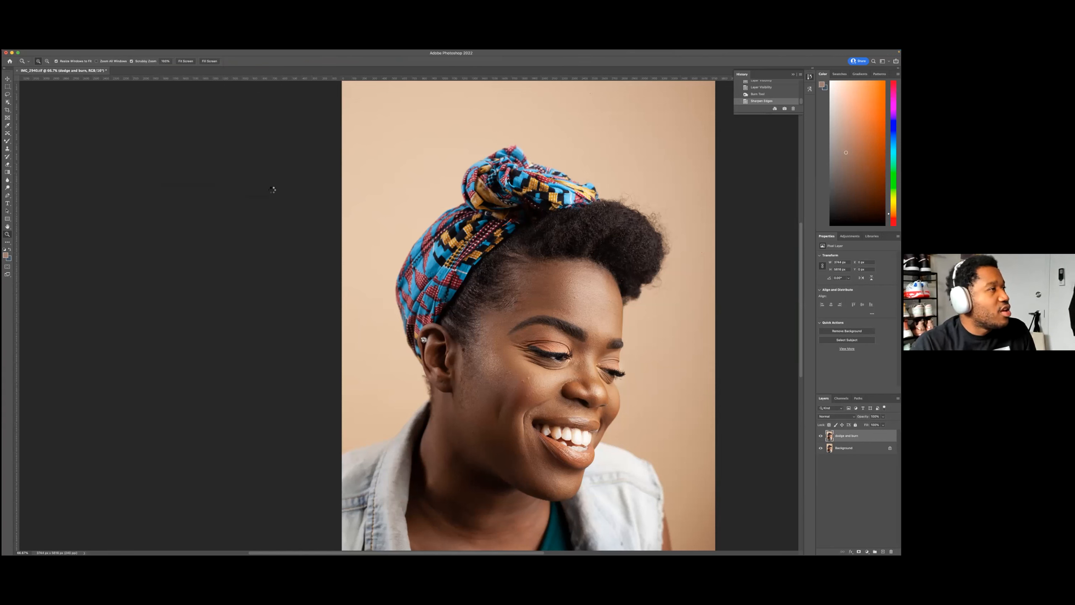
{"action": "left_click_drag", "start_coordinate": [273, 223], "coordinate": [471, 133]}
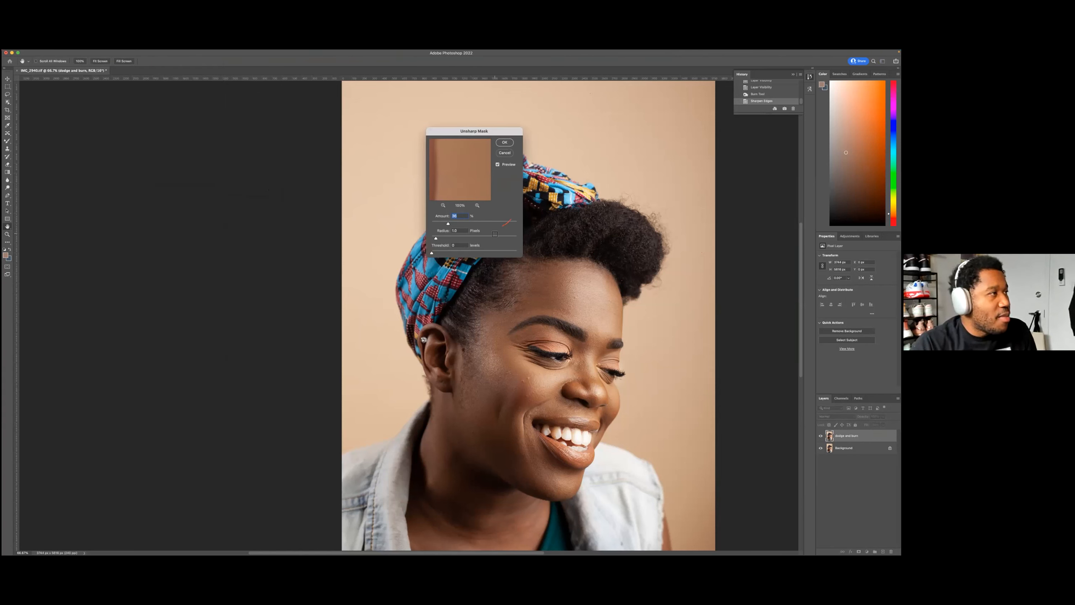
{"action": "left_click", "coordinate": [550, 360]}
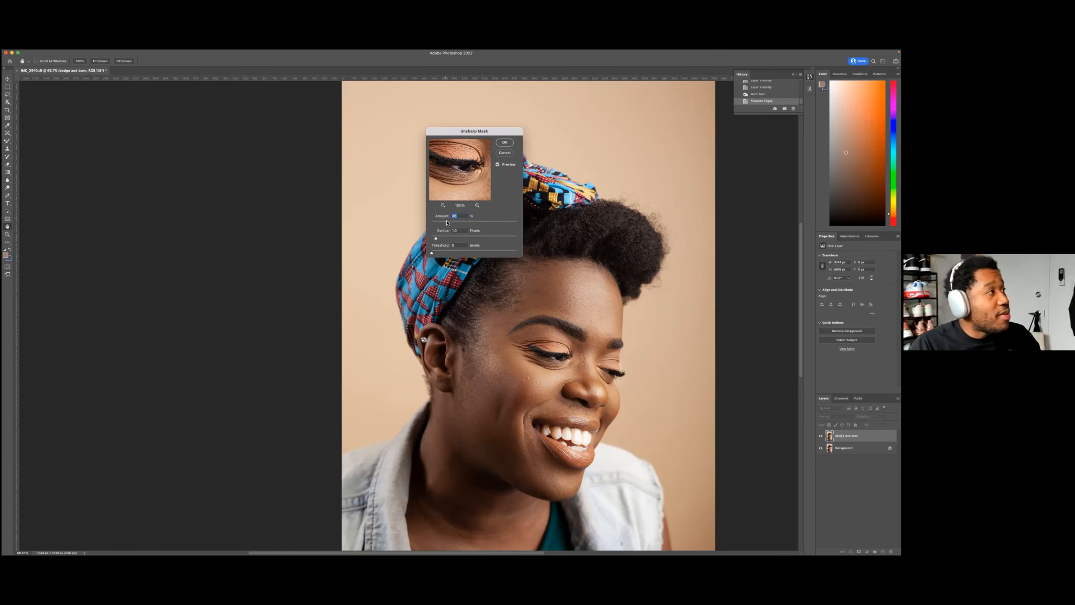
{"action": "scroll", "coordinate": [689, 481], "scroll_direction": "up", "scroll_amount": 5}
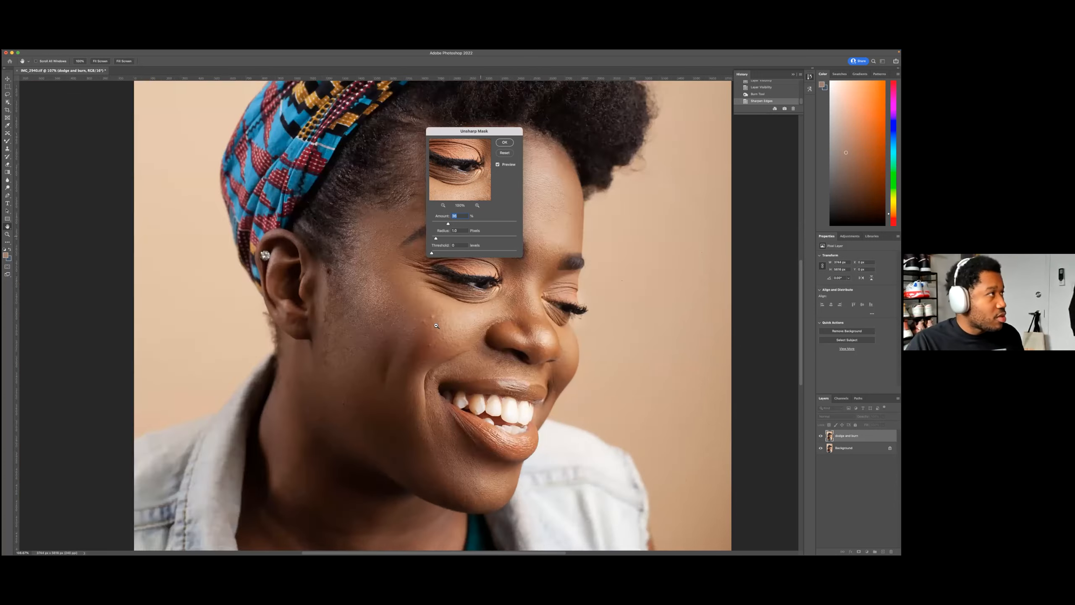
{"action": "left_click_drag", "start_coordinate": [472, 132], "coordinate": [639, 153]}
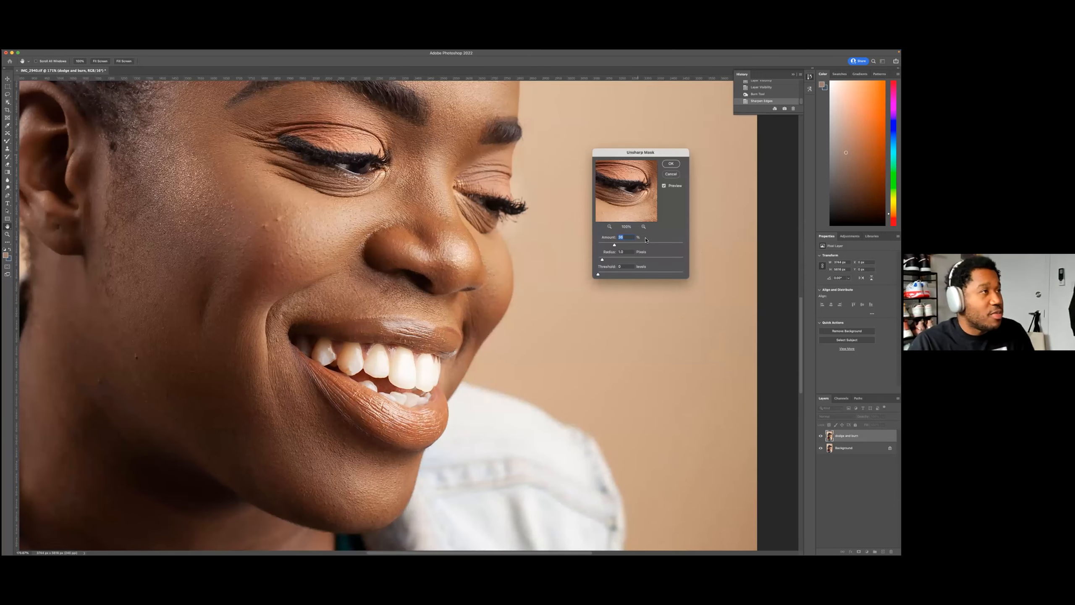
Step: Try the maximum Unsharp Mask amount and inspect its effect on the woman's face
{"action": "left_click_drag", "start_coordinate": [615, 245], "coordinate": [683, 245]}
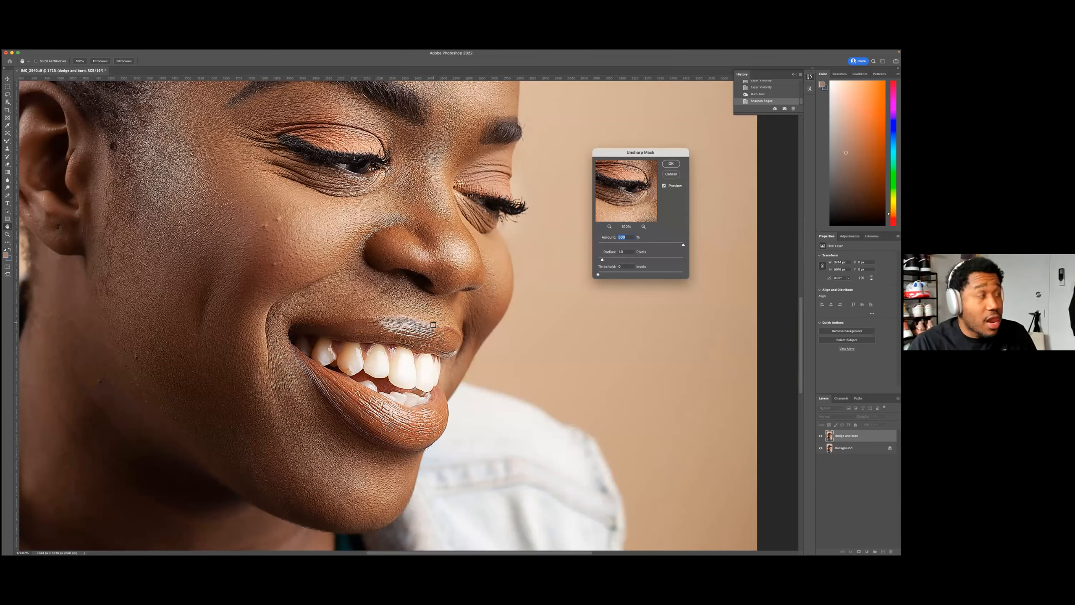
{"action": "scroll", "coordinate": [433, 325], "scroll_direction": "up", "scroll_amount": 6}
{"action": "scroll", "coordinate": [433, 324], "scroll_direction": "down", "scroll_amount": 1}
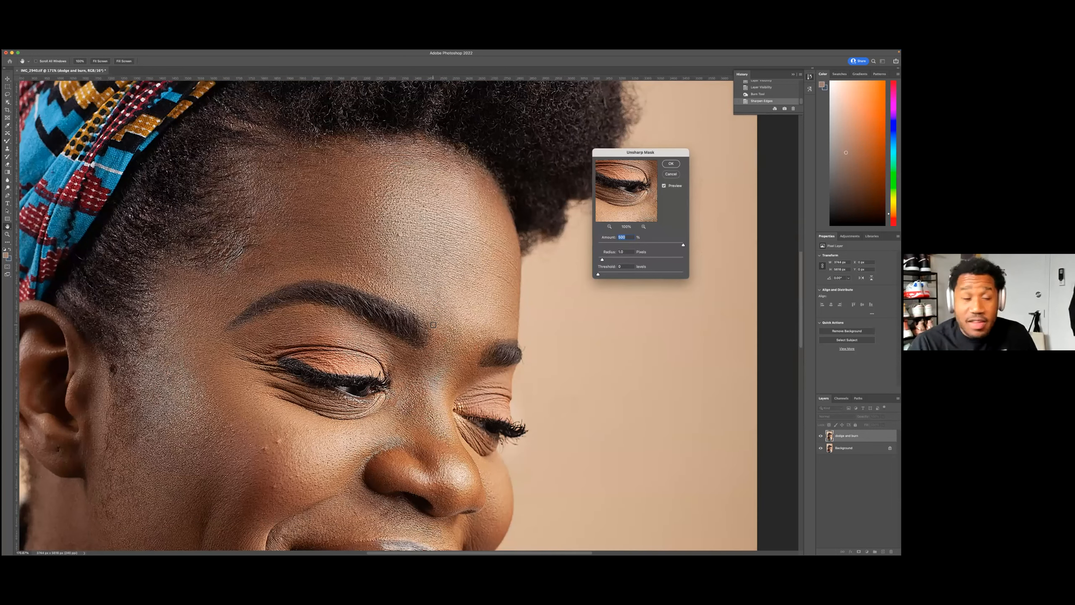
Step: Try a much lower Unsharp Mask amount, inspect the woman's hair and forehead, and cancel the filter
{"action": "left_click", "coordinate": [608, 245]}
{"action": "left_click", "coordinate": [610, 246]}
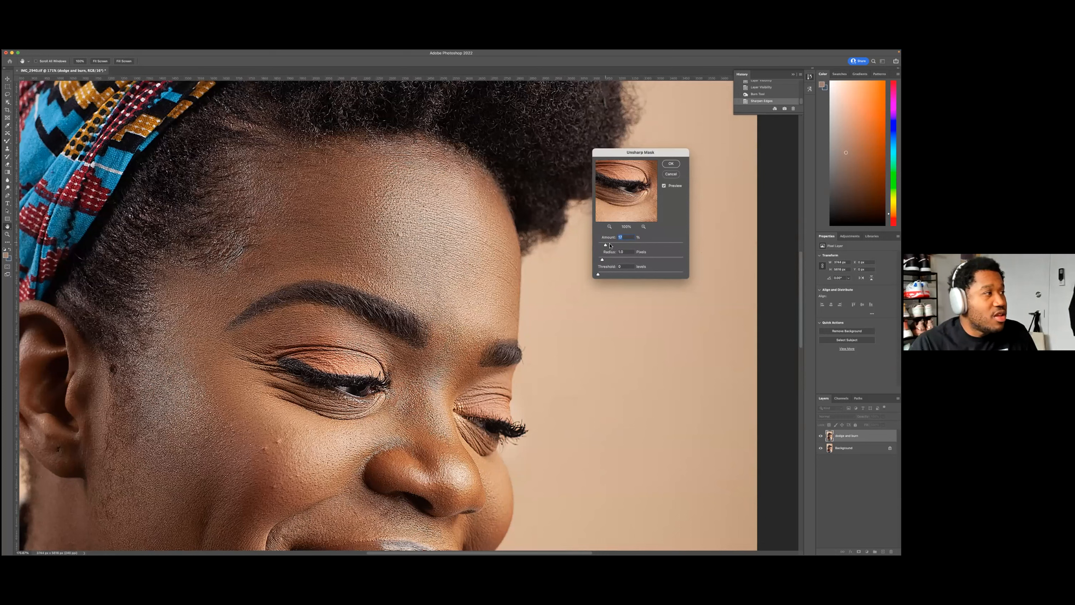
{"action": "left_click_drag", "start_coordinate": [611, 246], "coordinate": [611, 243]}
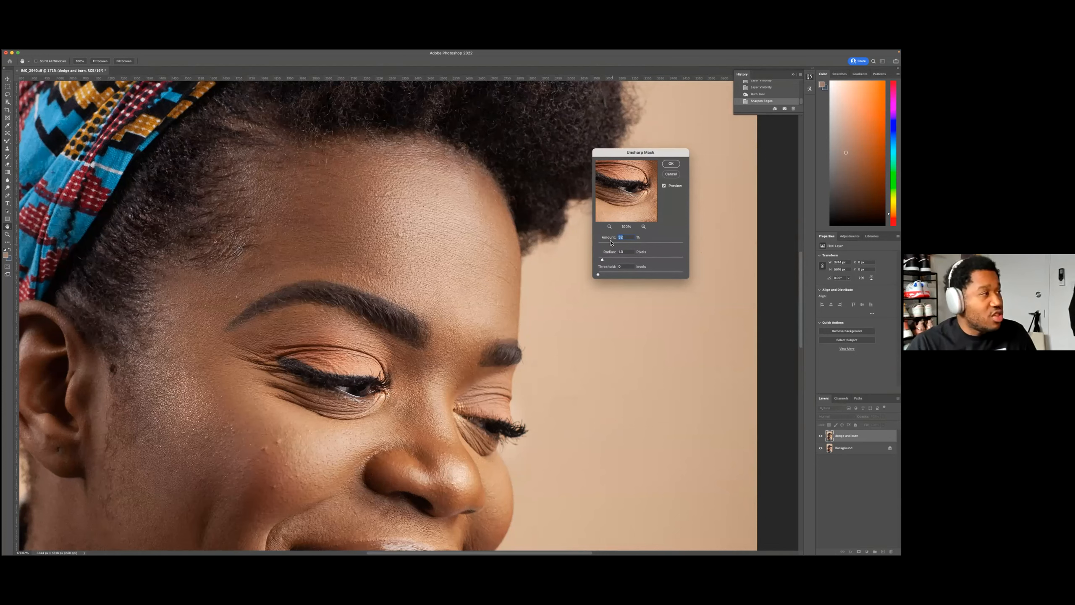
{"action": "scroll", "coordinate": [277, 353], "scroll_direction": "up", "scroll_amount": 5}
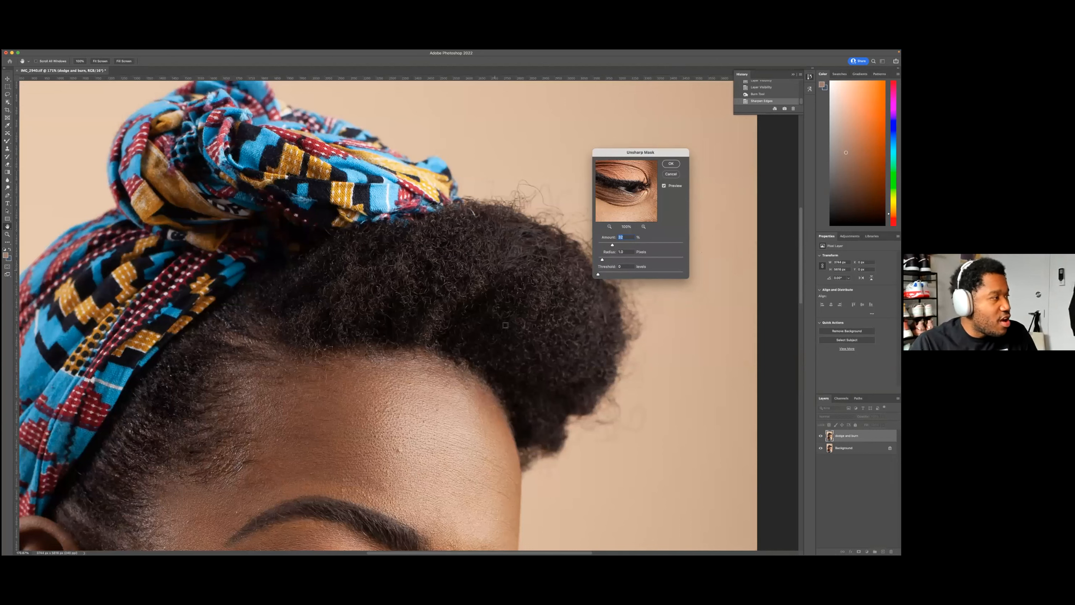
{"action": "scroll", "coordinate": [391, 373], "scroll_direction": "down", "scroll_amount": 5}
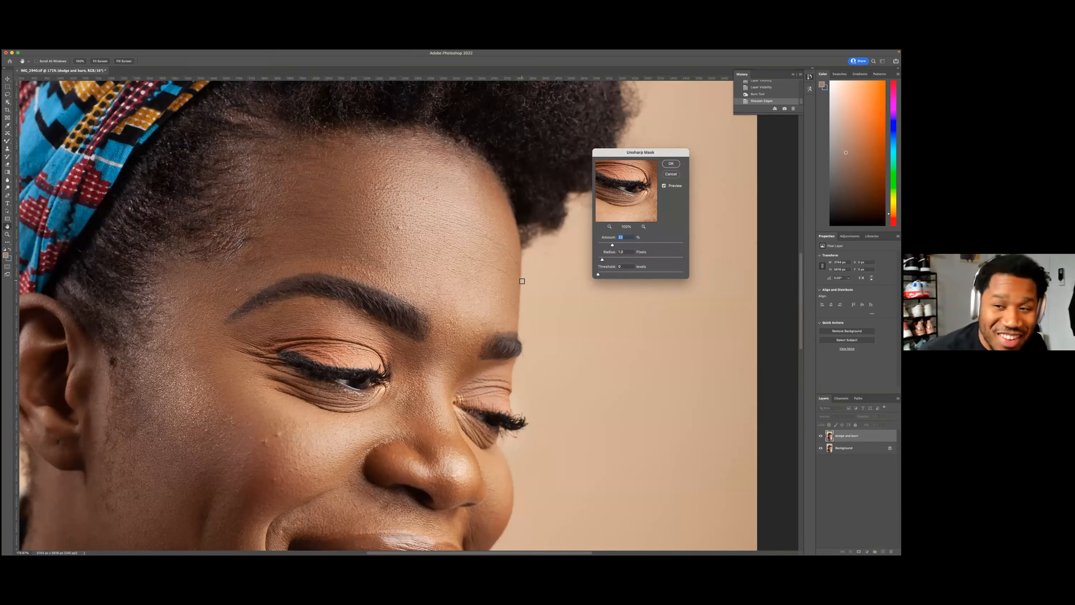
{"action": "left_click", "coordinate": [670, 174]}
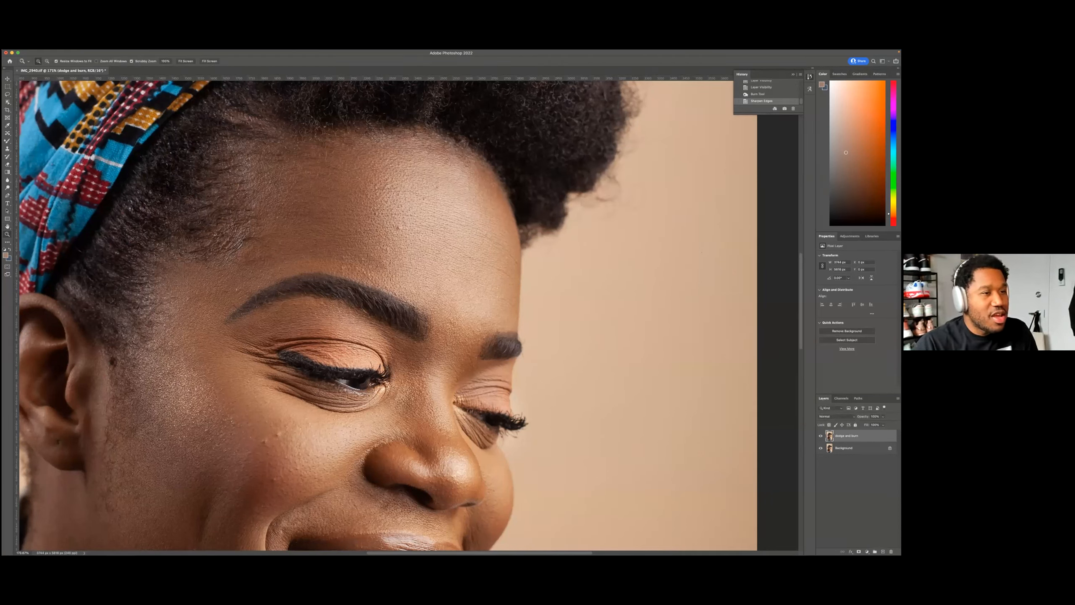
Step: Duplicate the dodge and burn layer as "skin smoothing"
{"action": "right_click", "coordinate": [857, 436]}
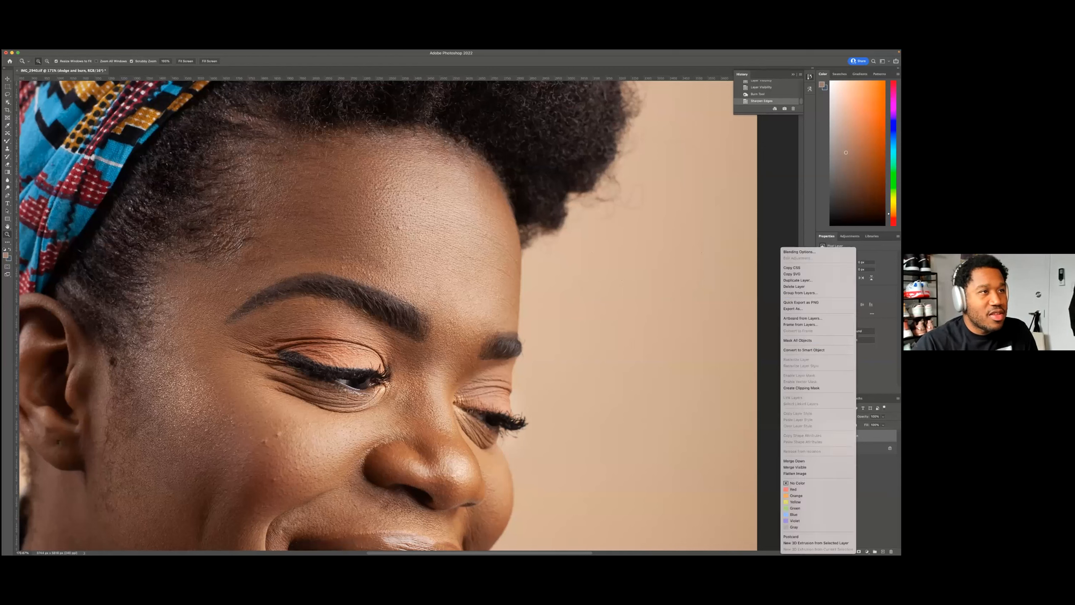
{"action": "left_click", "coordinate": [798, 281]}
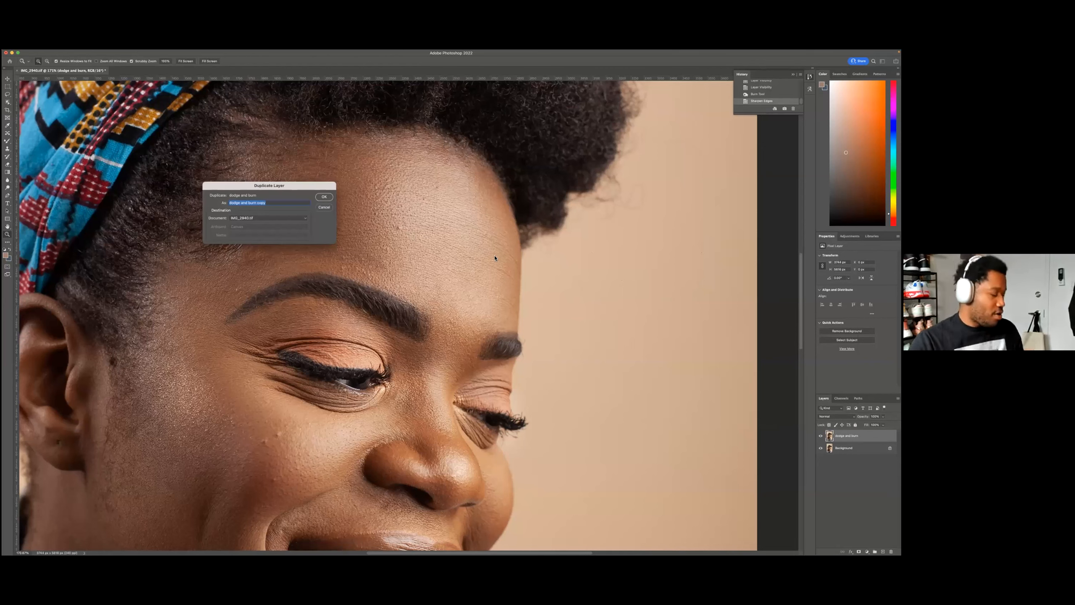
{"action": "type", "text": "skin smooth"}
{"action": "key", "text": "Return"}
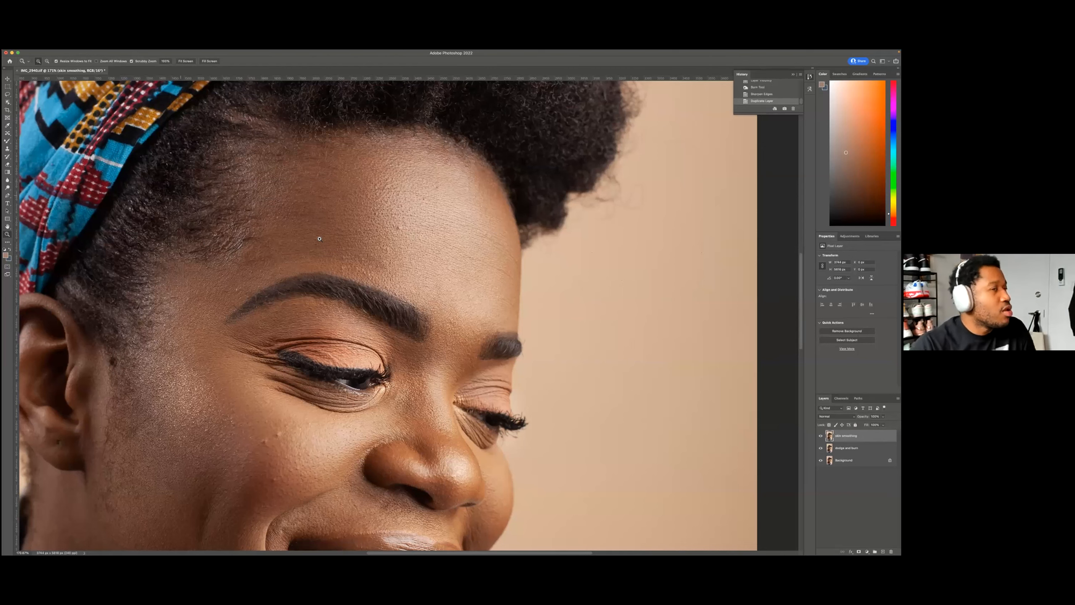
Step: Choose the Mixer Brush tool for the skin smoothing layer and enlarge its brush
{"action": "scroll", "coordinate": [326, 239], "scroll_direction": "down", "scroll_amount": 1}
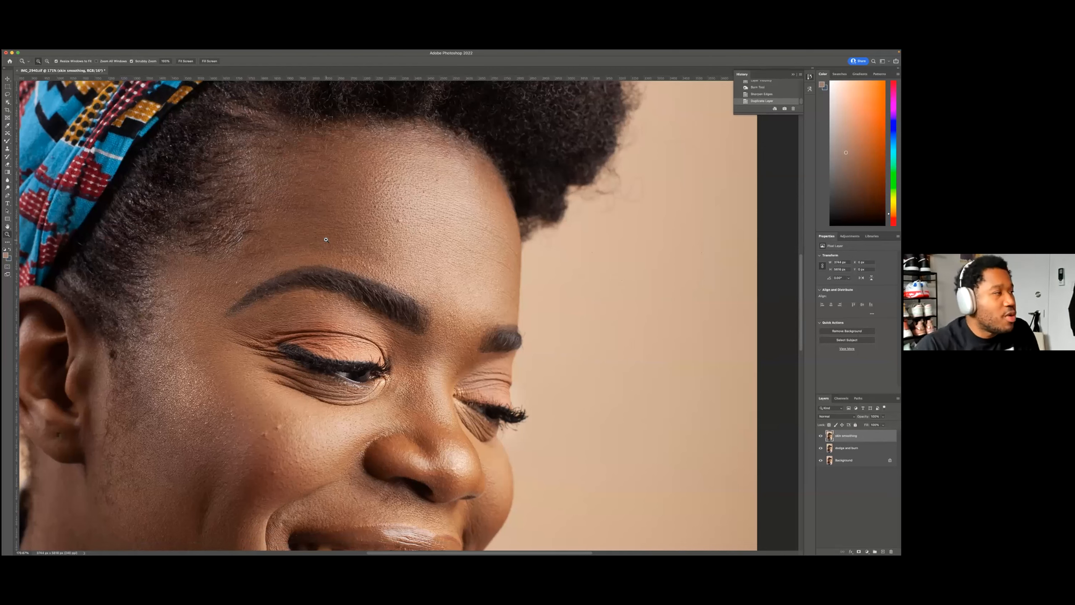
{"action": "left_click", "coordinate": [8, 143]}
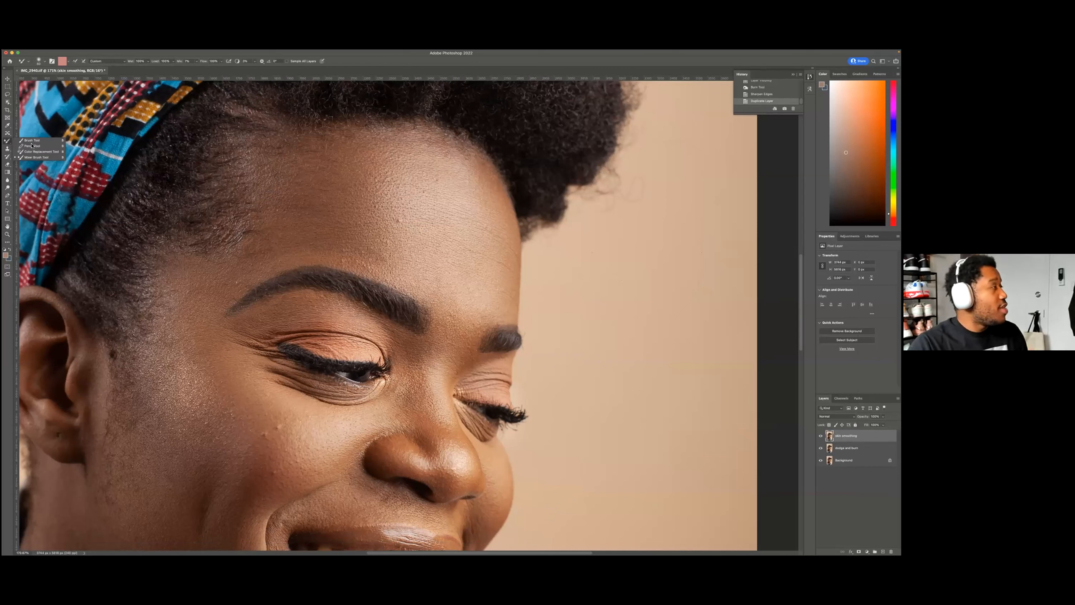
{"action": "left_click", "coordinate": [48, 158]}
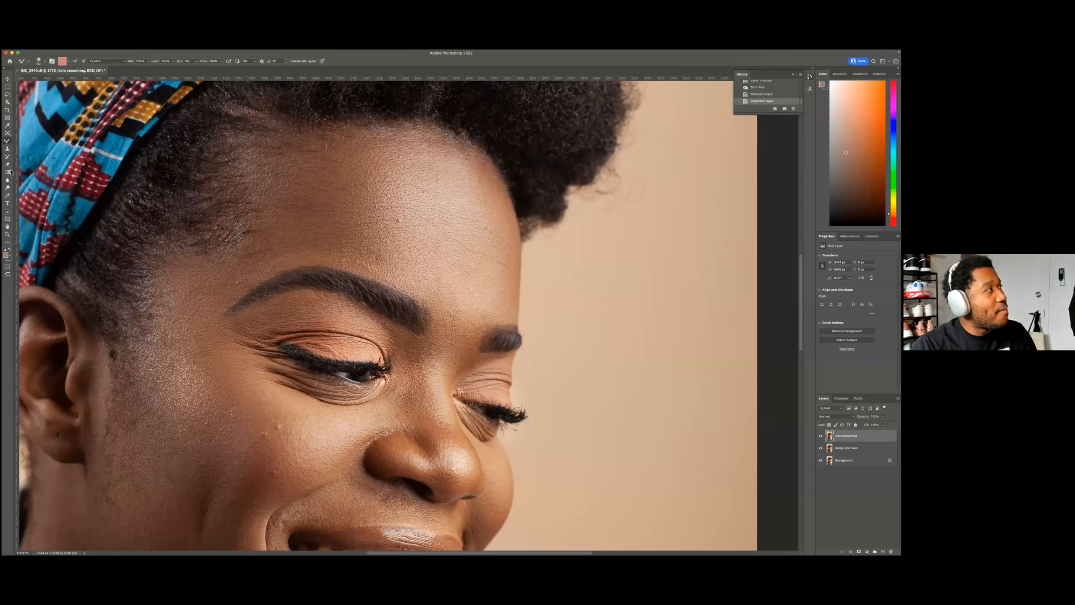
{"action": "left_click", "coordinate": [7, 142]}
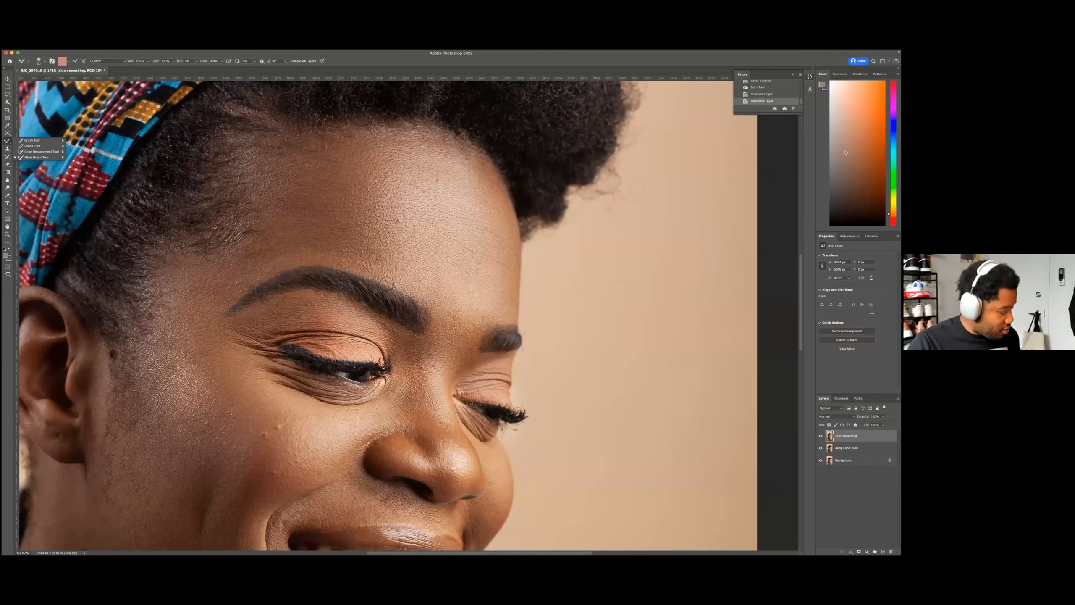
{"action": "scroll", "coordinate": [388, 280], "scroll_direction": "down", "scroll_amount": 3}
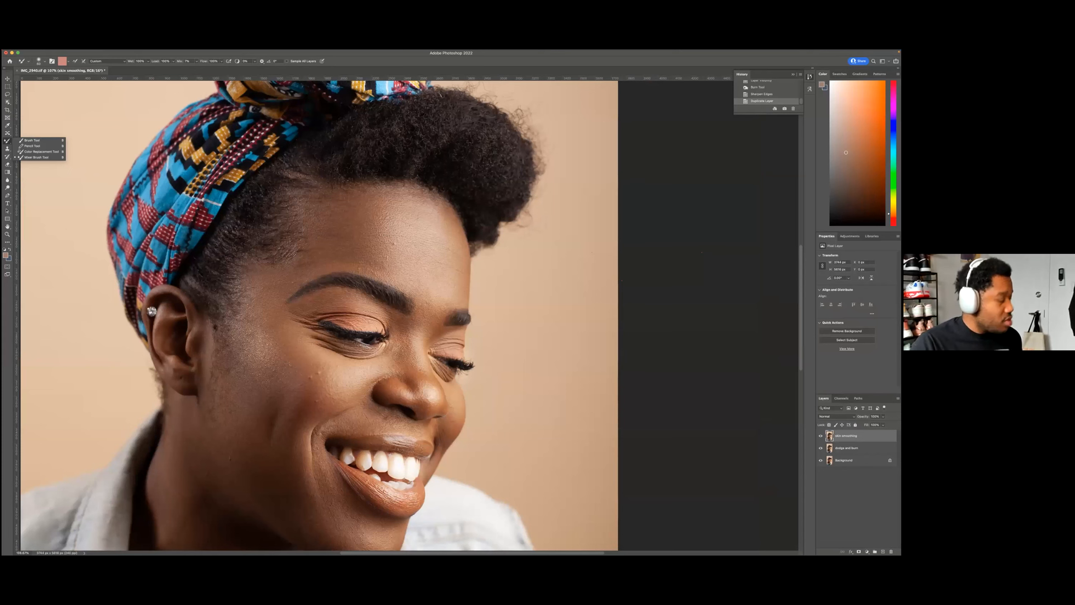
{"action": "left_click", "coordinate": [37, 157]}
{"action": "key", "text": "bracketright"}
{"action": "key", "text": "bracketright"}
{"action": "key", "text": "bracketright"}
{"action": "key", "text": "bracketright"}
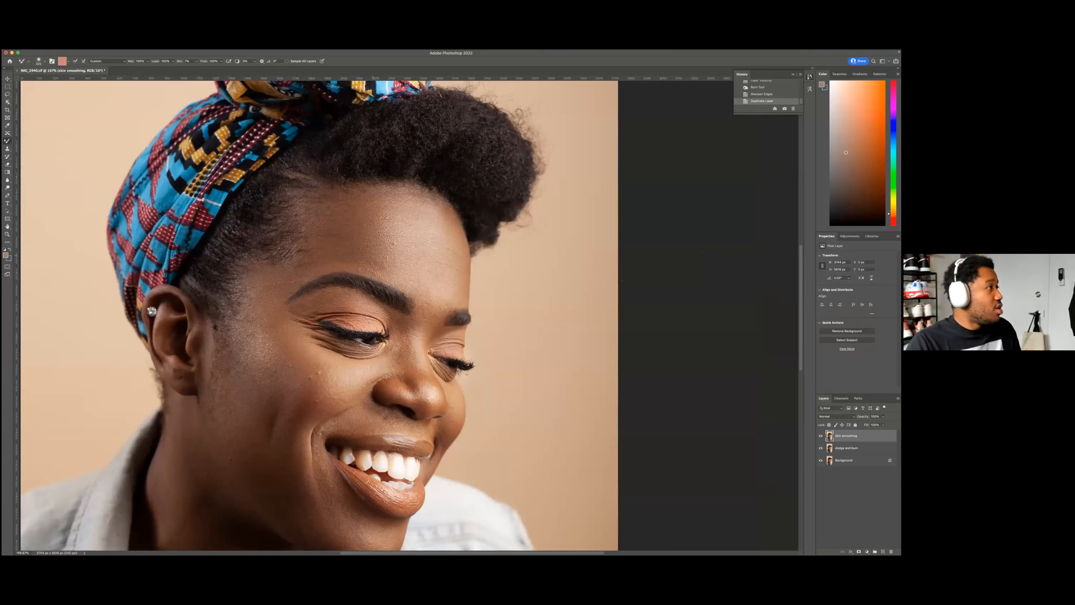
Step: Sample a light skin tone on the woman's forehead and smooth the centre and upper forehead with the Mixer Brush
{"action": "left_click", "coordinate": [456, 231], "text": "alt"}
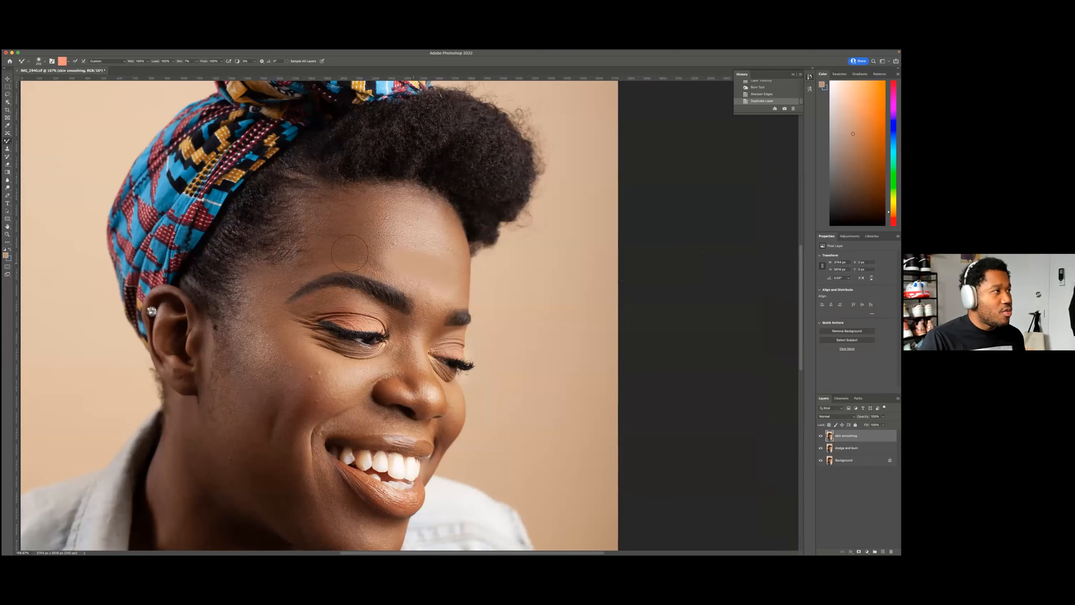
{"action": "left_click_drag", "start_coordinate": [350, 253], "coordinate": [437, 259]}
{"action": "mouse_move", "coordinate": [356, 244]}
{"action": "left_mouse_down"}
{"action": "mouse_move", "coordinate": [445, 237]}
{"action": "mouse_move", "coordinate": [334, 214]}
{"action": "mouse_move", "coordinate": [413, 221]}
{"action": "mouse_move", "coordinate": [432, 206]}
{"action": "mouse_move", "coordinate": [360, 205]}
{"action": "left_mouse_up"}
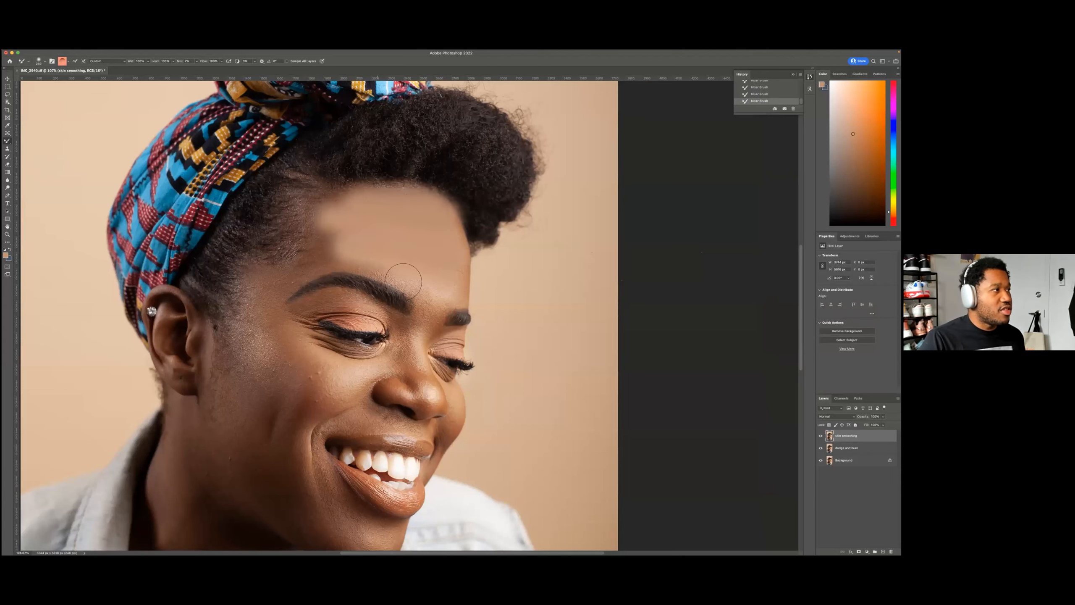
Step: Smooth the bridge of the nose and the cheek below the eye with a skin tone sampled from the forehead
{"action": "left_click", "coordinate": [396, 240], "text": "alt"}
{"action": "mouse_move", "coordinate": [418, 273]}
{"action": "left_mouse_down"}
{"action": "mouse_move", "coordinate": [430, 281]}
{"action": "mouse_move", "coordinate": [422, 335]}
{"action": "left_mouse_up"}
{"action": "left_click_drag", "start_coordinate": [389, 368], "coordinate": [311, 377]}
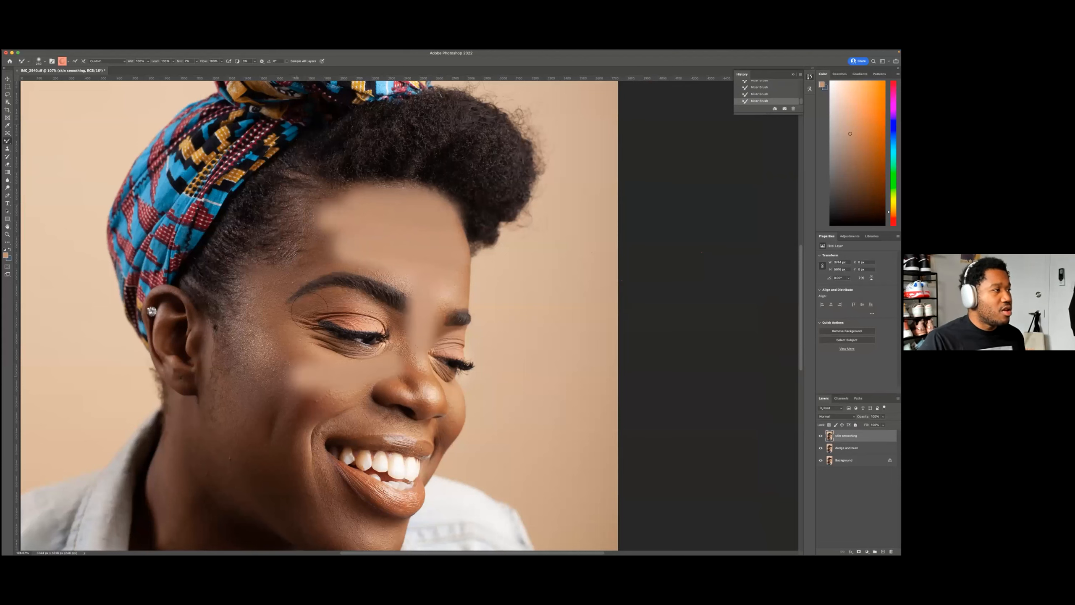
Step: Blend the forehead toward the temple and above the eyebrow using sampled skin tones, and compare with the skin smoothing layer hidden
{"action": "left_click", "coordinate": [339, 261], "text": "alt"}
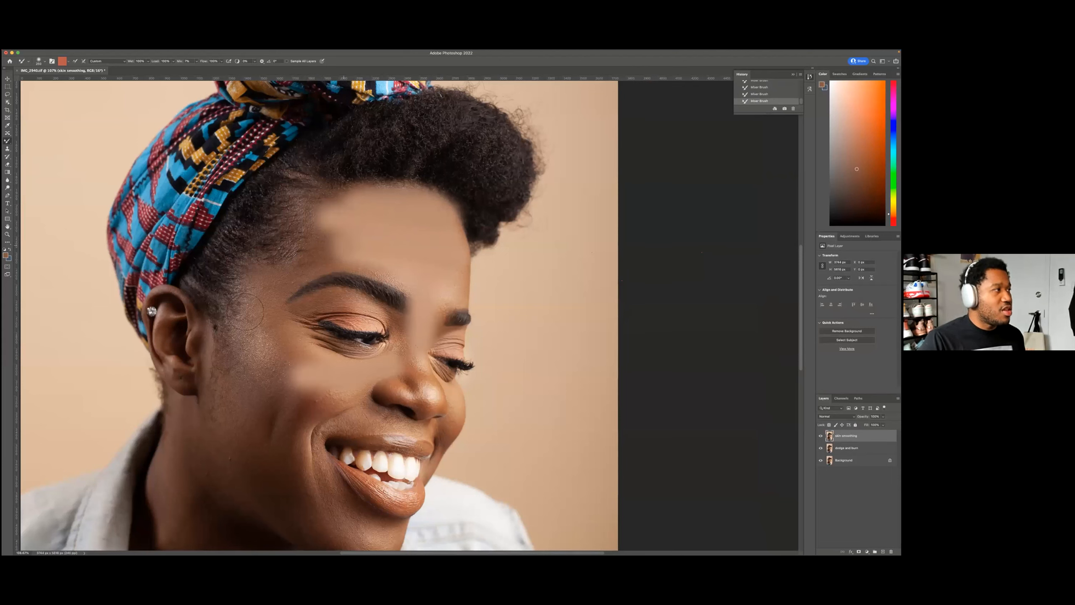
{"action": "left_click", "coordinate": [359, 221], "text": "alt"}
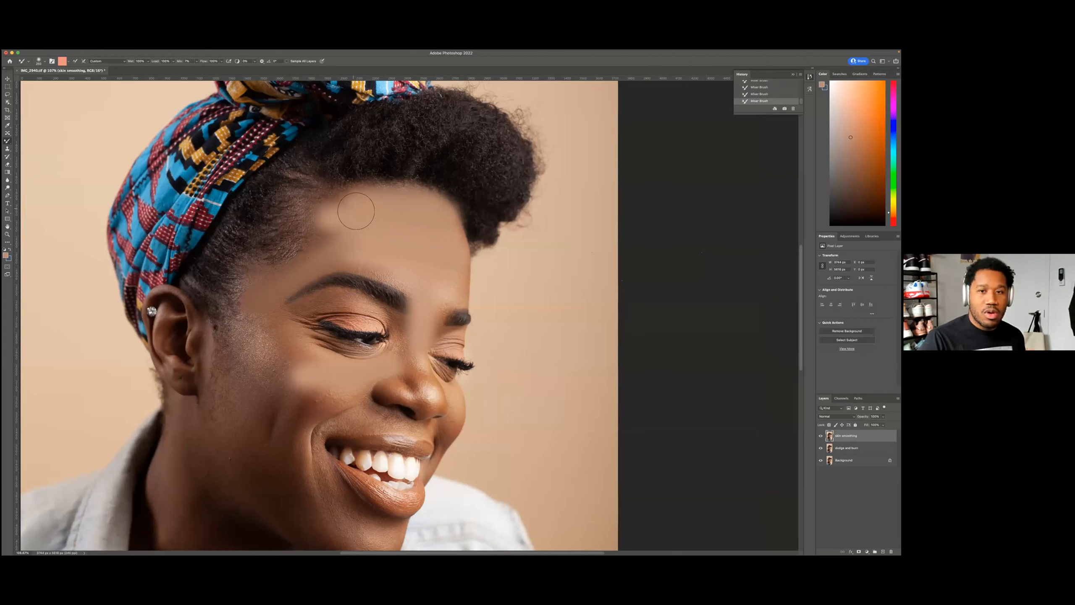
{"action": "mouse_move", "coordinate": [356, 210]}
{"action": "left_mouse_down"}
{"action": "mouse_move", "coordinate": [332, 220]}
{"action": "mouse_move", "coordinate": [305, 267]}
{"action": "left_mouse_up"}
{"action": "left_click", "coordinate": [396, 242], "text": "alt"}
{"action": "left_click_drag", "start_coordinate": [413, 275], "coordinate": [317, 262]}
{"action": "key", "text": "super+comma"}
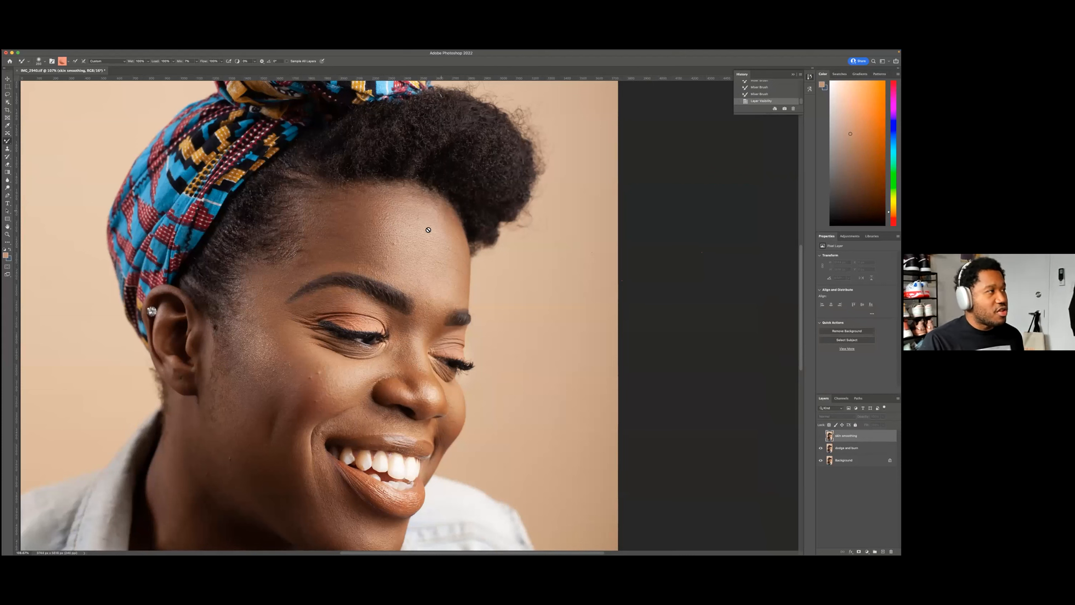
{"action": "key", "text": "super+comma"}
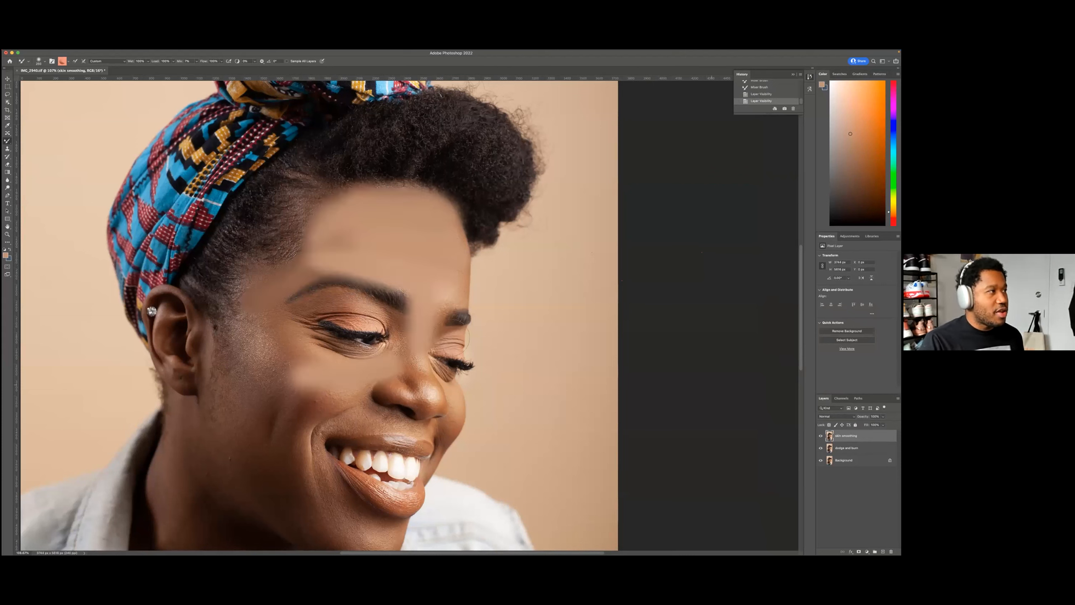
Step: Smooth the woman's outer cheek and the side of her face from temple to jaw with nearby sampled skin tones
{"action": "left_click", "coordinate": [274, 336], "text": "alt"}
{"action": "left_click_drag", "start_coordinate": [271, 311], "coordinate": [301, 404]}
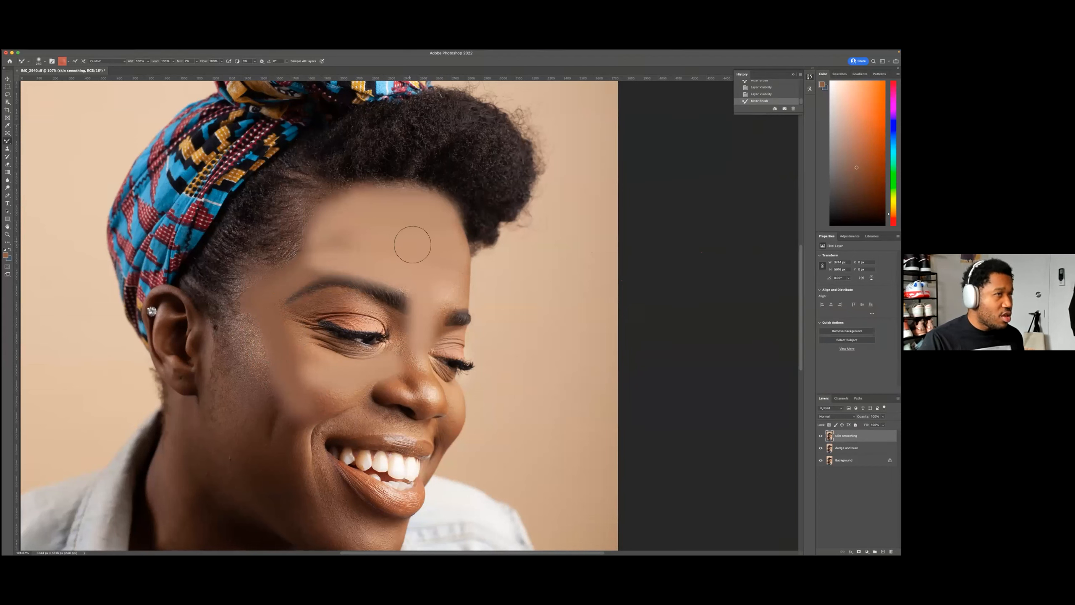
{"action": "left_click", "coordinate": [260, 342], "text": "alt"}
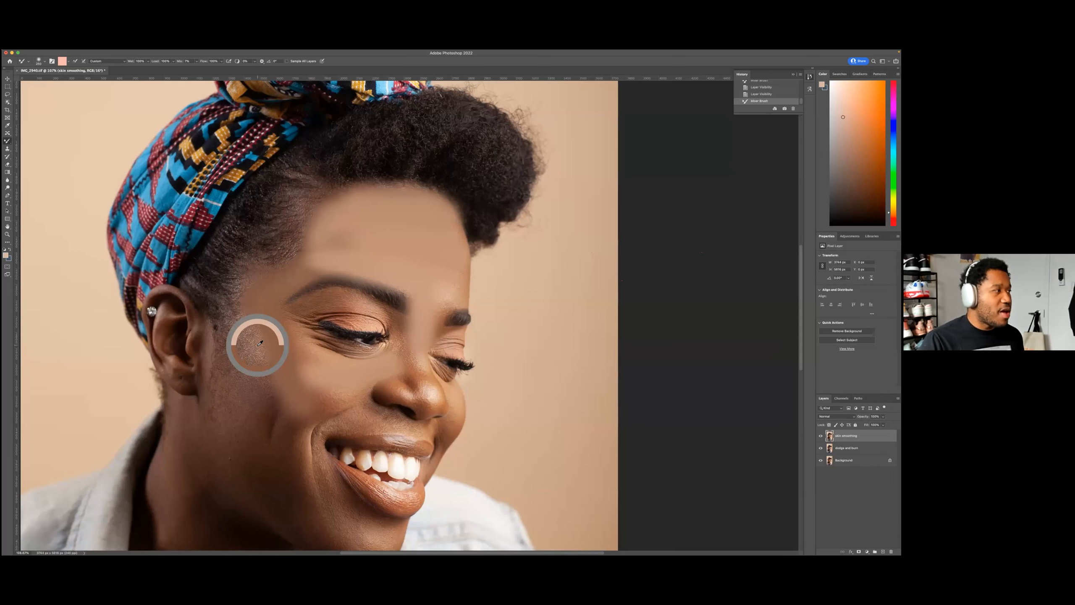
{"action": "left_click_drag", "start_coordinate": [254, 315], "coordinate": [262, 417]}
{"action": "left_click", "coordinate": [269, 296], "text": "alt"}
{"action": "left_click_drag", "start_coordinate": [256, 336], "coordinate": [250, 408]}
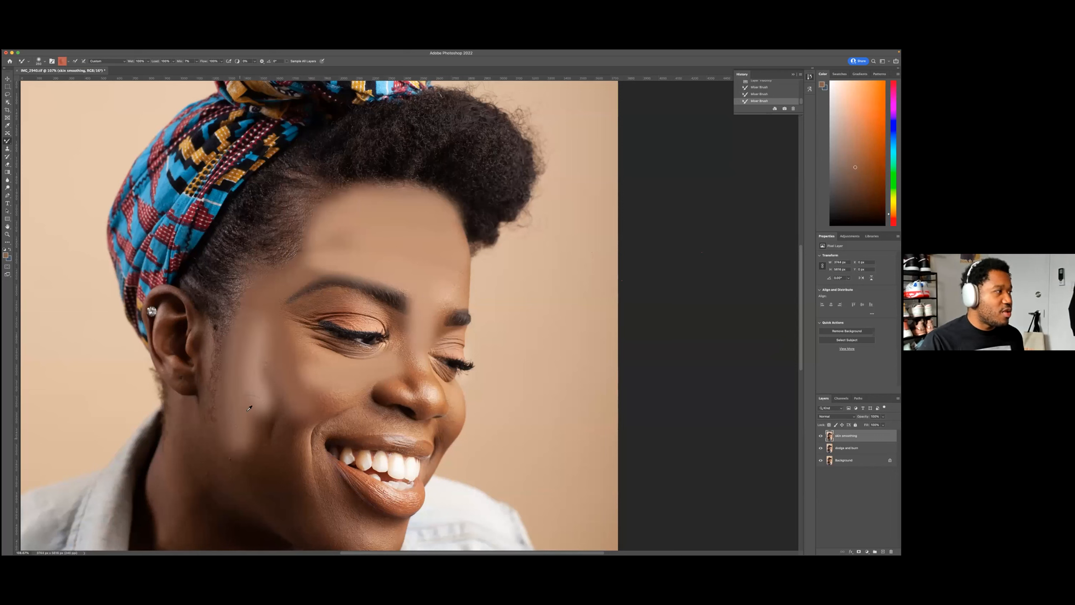
{"action": "left_click_drag", "start_coordinate": [259, 504], "coordinate": [256, 339]}
Step: Smooth the woman's cheek from beside the eye down to the jaw with the Mixer Brush and skin tones sampled nearby
{"action": "left_click", "coordinate": [282, 378], "text": "alt"}
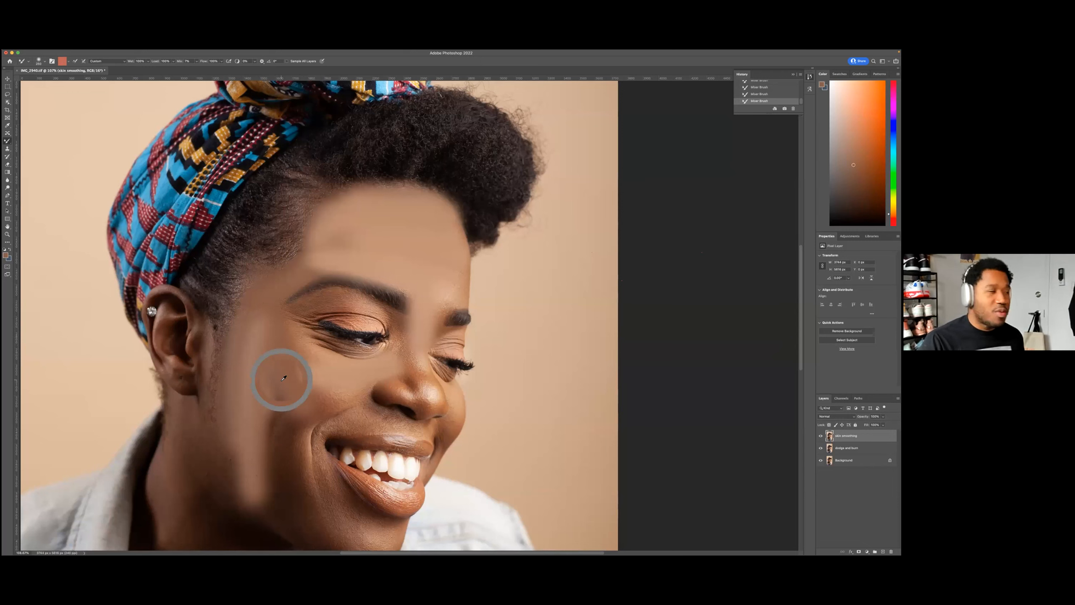
{"action": "left_click", "coordinate": [287, 368], "text": "alt"}
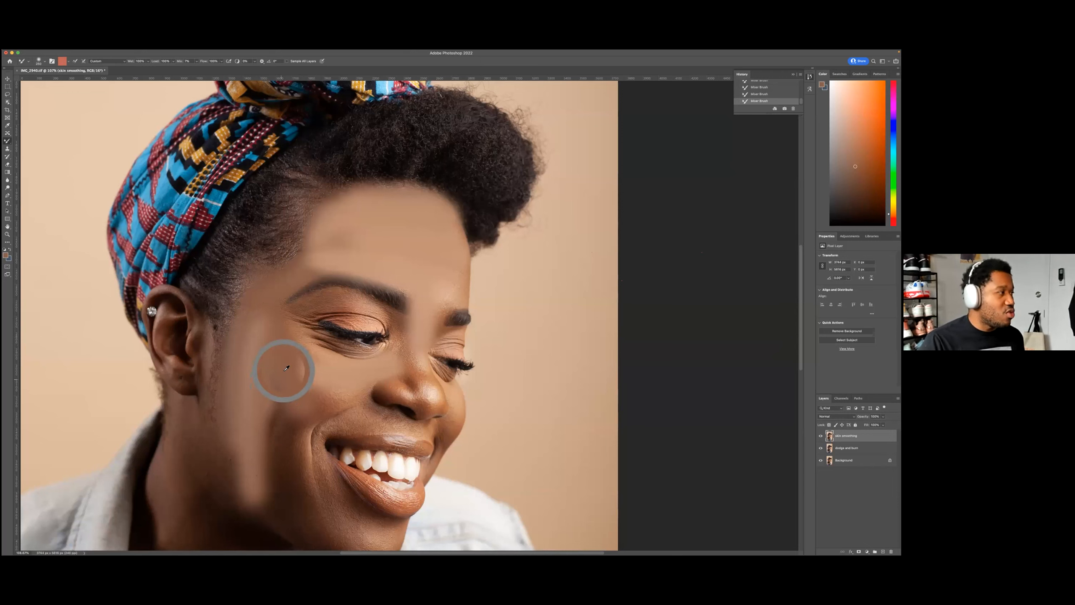
{"action": "left_click", "coordinate": [284, 354], "text": "alt"}
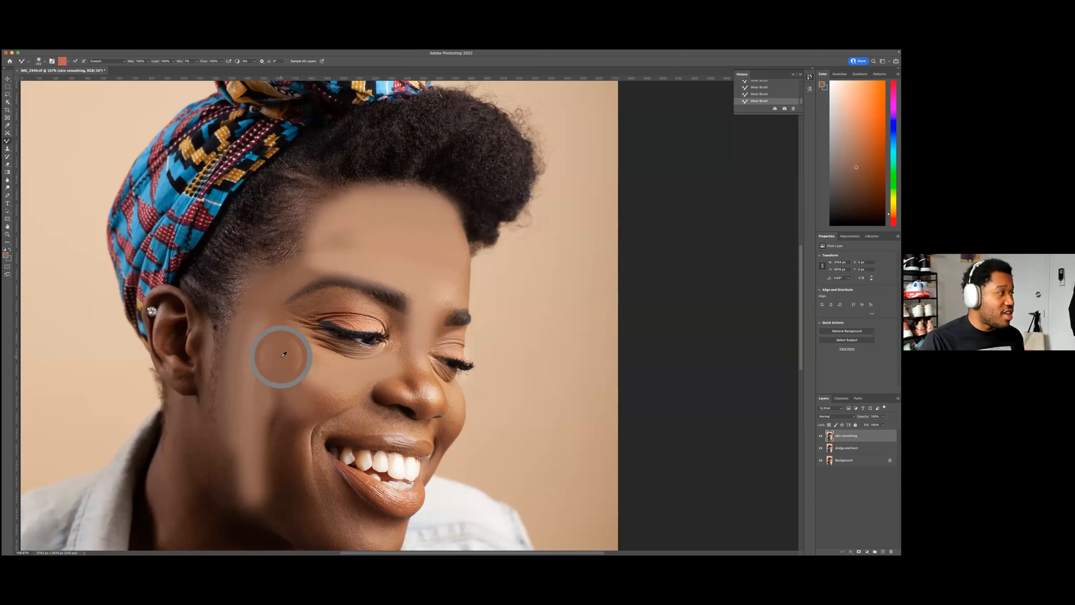
{"action": "left_click", "coordinate": [384, 230], "text": "alt"}
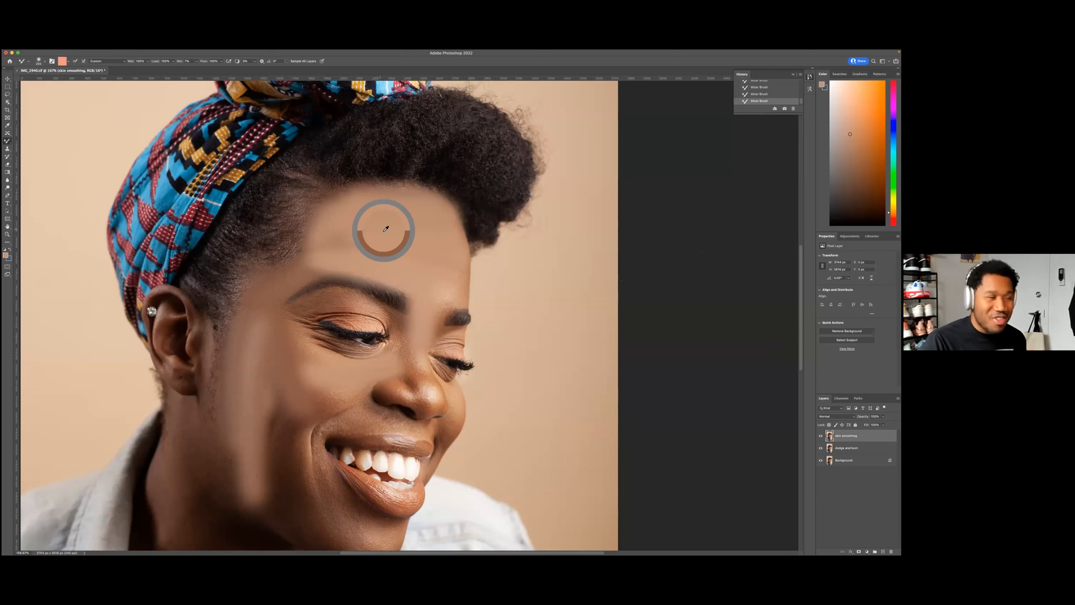
{"action": "left_click_drag", "start_coordinate": [384, 231], "coordinate": [385, 234]}
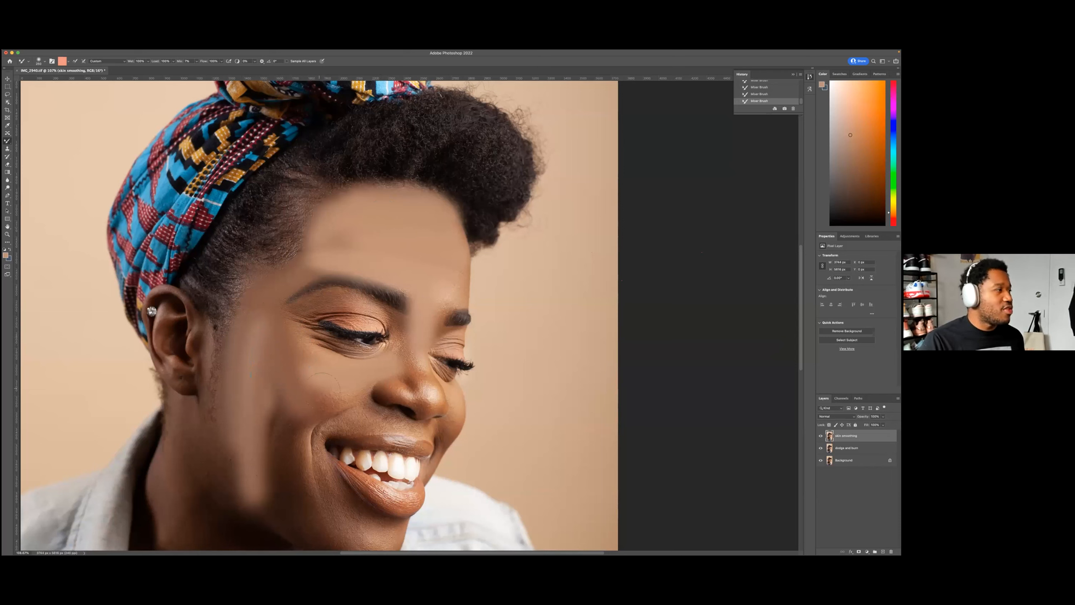
{"action": "left_click", "coordinate": [305, 403], "text": "alt"}
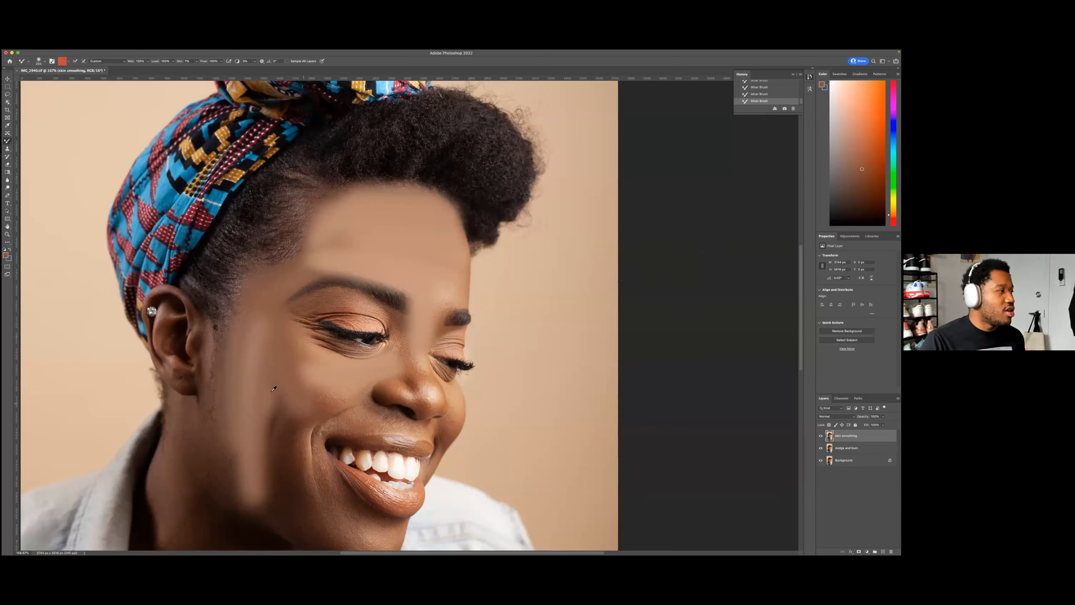
{"action": "mouse_move", "coordinate": [274, 388]}
{"action": "left_mouse_down"}
{"action": "mouse_move", "coordinate": [282, 396]}
{"action": "mouse_move", "coordinate": [266, 367]}
{"action": "mouse_move", "coordinate": [286, 514]}
{"action": "left_mouse_up"}
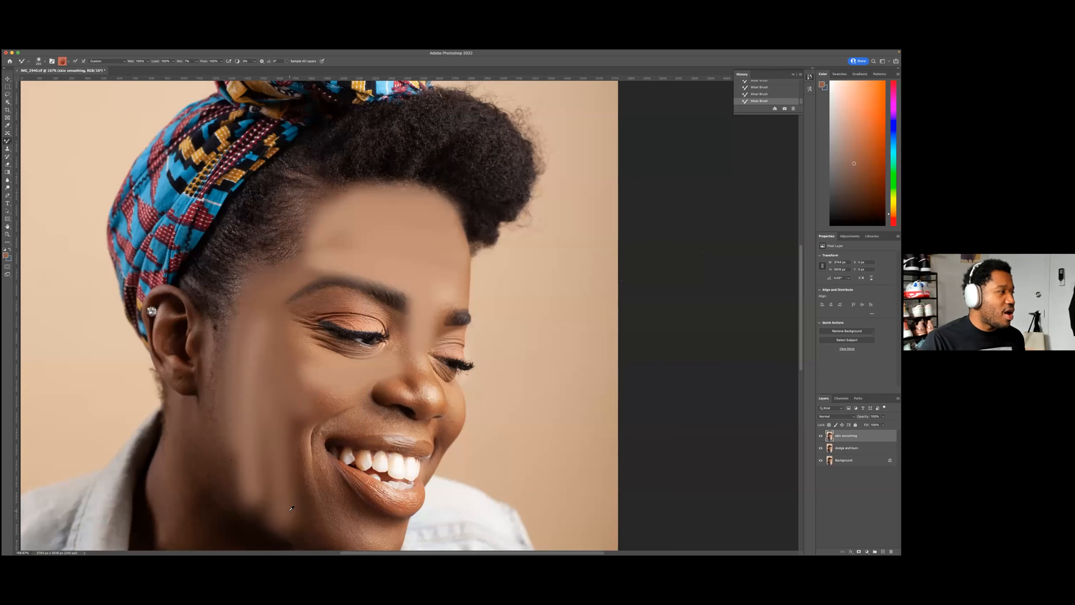
Step: Smooth the upper cheek beside the nearer eye and the skin around its eyebrow using a tone sampled from the cheek
{"action": "left_click", "coordinate": [307, 393], "text": "alt"}
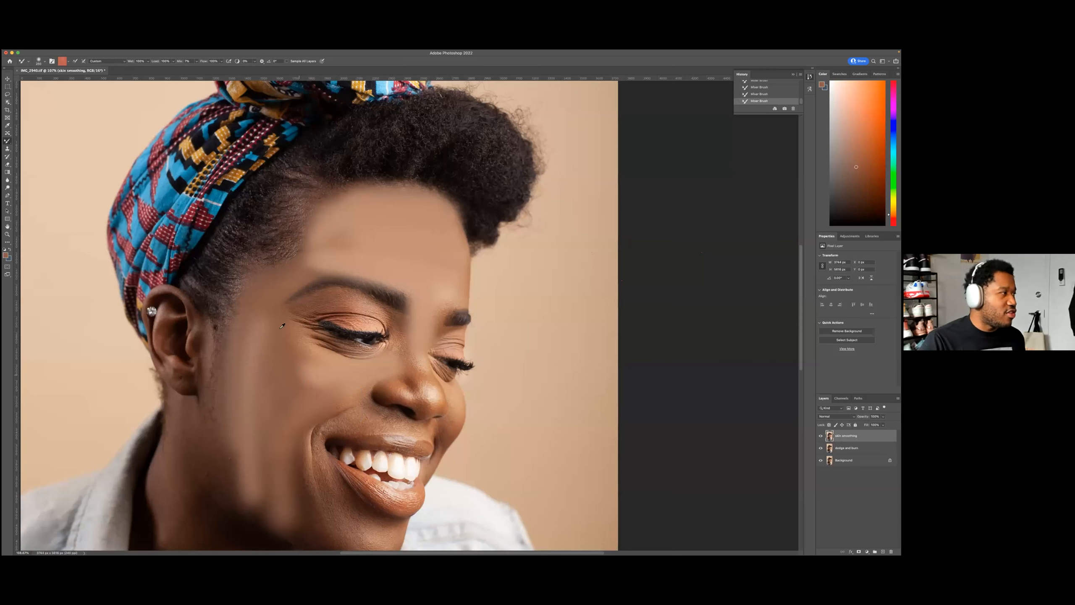
{"action": "left_click_drag", "start_coordinate": [280, 328], "coordinate": [329, 374]}
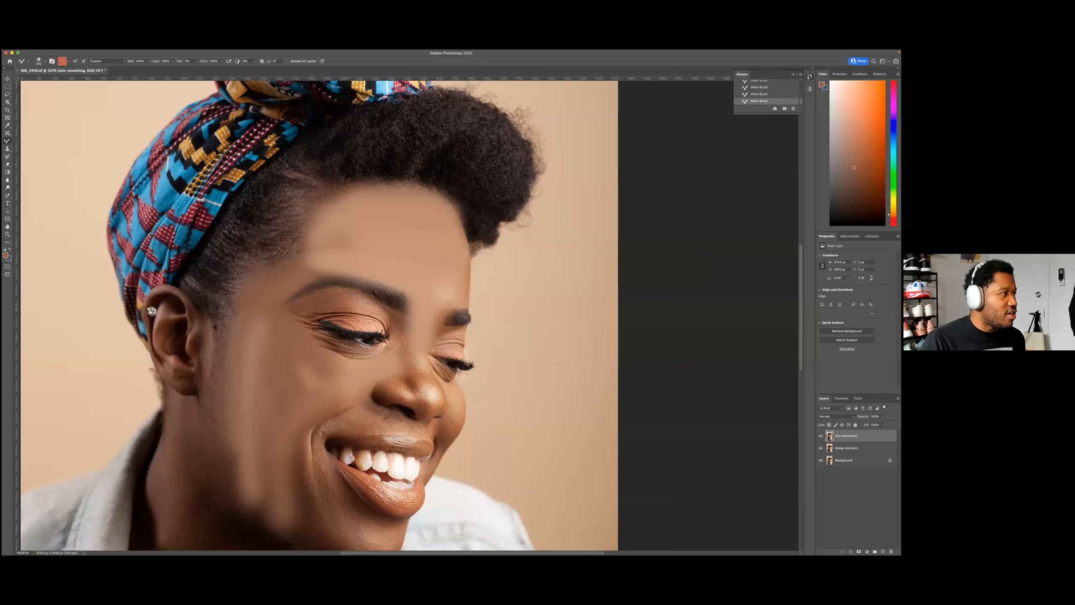
{"action": "left_click_drag", "start_coordinate": [305, 308], "coordinate": [361, 302]}
{"action": "left_click_drag", "start_coordinate": [406, 341], "coordinate": [360, 313]}
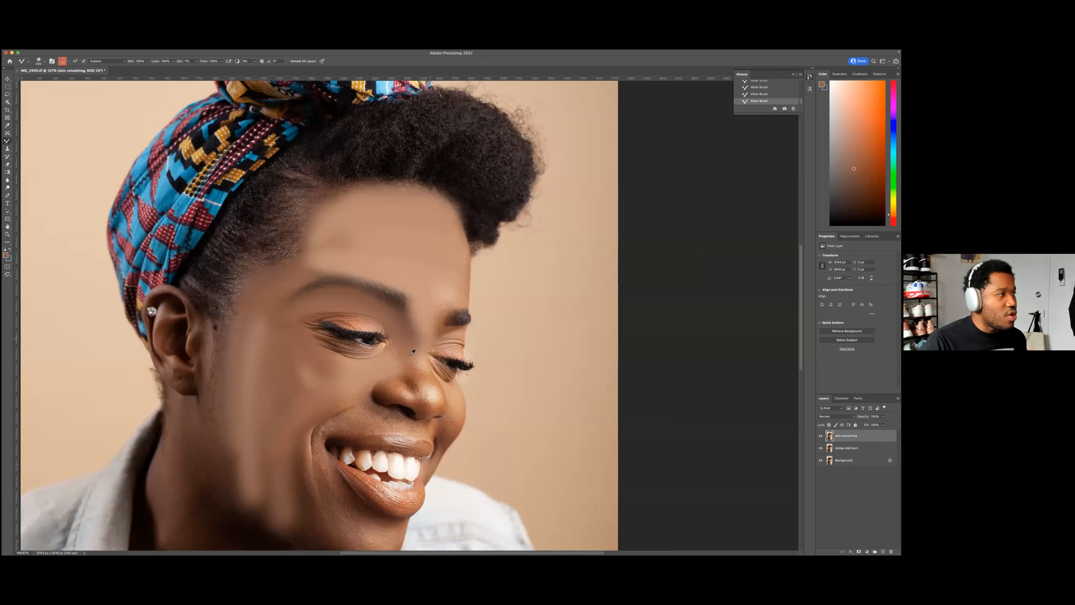
Step: Smooth the side and bridge of the nose and the smile line above the lip with tones sampled around them
{"action": "left_click", "coordinate": [353, 371], "text": "alt"}
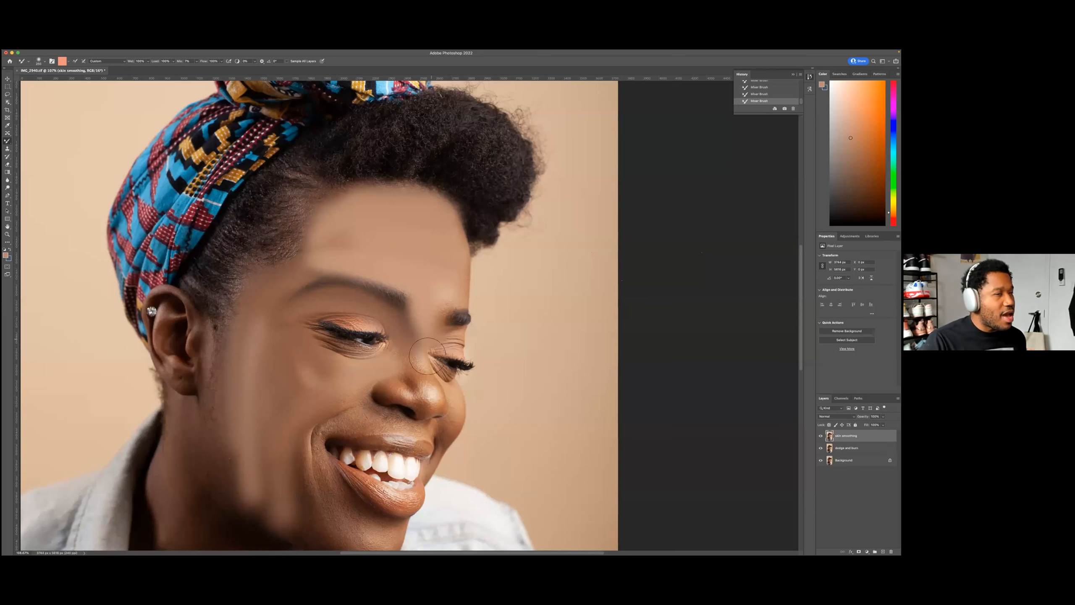
{"action": "left_click", "coordinate": [330, 374], "text": "alt"}
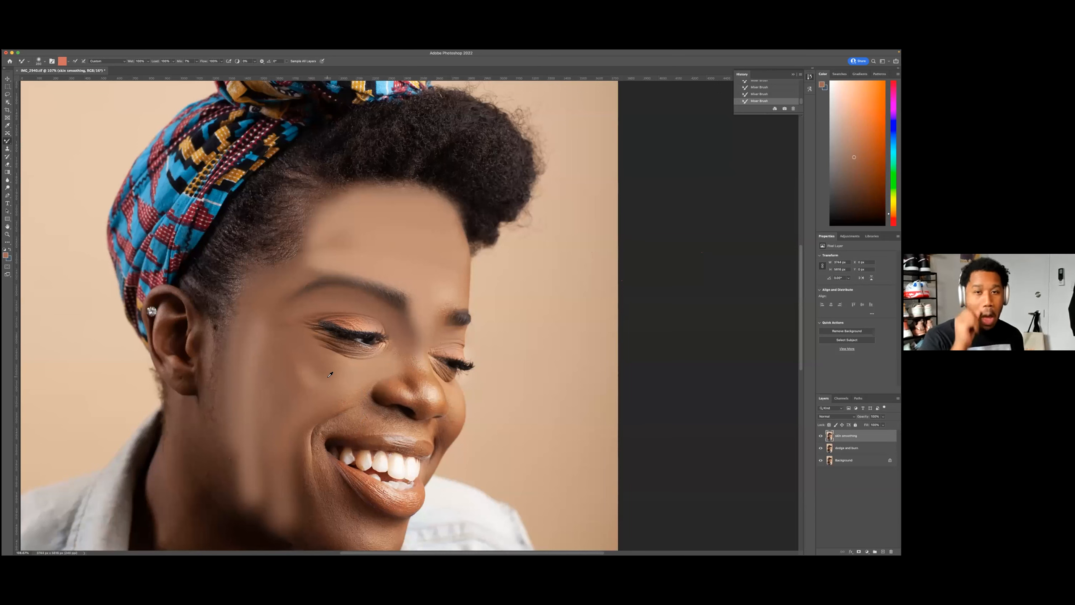
{"action": "left_click", "coordinate": [367, 374], "text": "alt"}
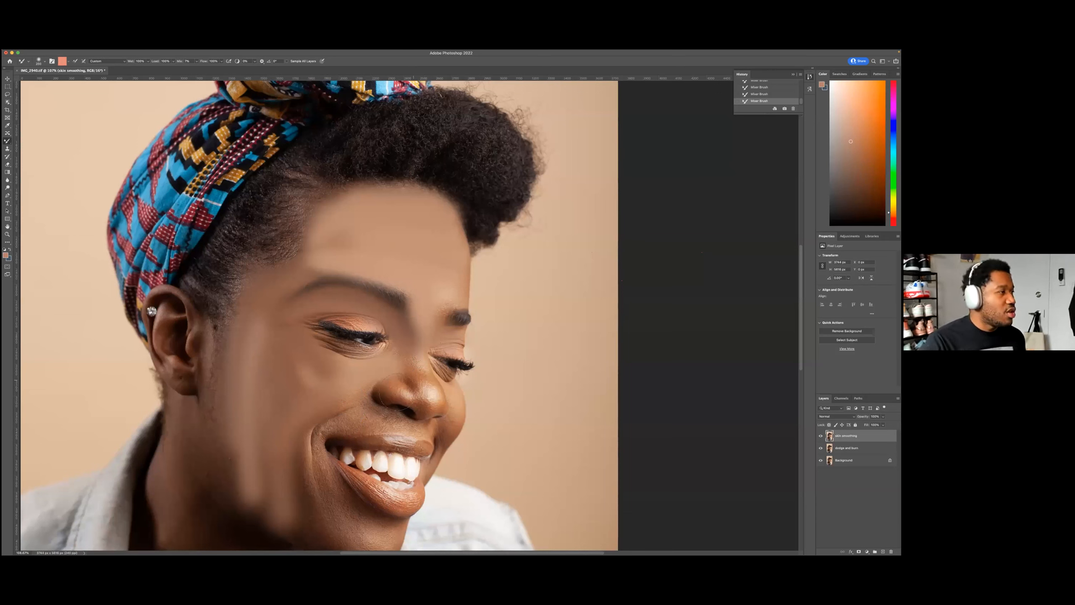
{"action": "left_click_drag", "start_coordinate": [412, 378], "coordinate": [394, 397]}
{"action": "left_click", "coordinate": [419, 347], "text": "alt"}
{"action": "mouse_move", "coordinate": [421, 360]}
{"action": "left_mouse_down"}
{"action": "mouse_move", "coordinate": [421, 407]}
{"action": "mouse_move", "coordinate": [344, 412]}
{"action": "mouse_move", "coordinate": [320, 433]}
{"action": "mouse_move", "coordinate": [338, 424]}
{"action": "left_mouse_up"}
{"action": "left_click", "coordinate": [369, 426], "text": "alt"}
{"action": "left_click", "coordinate": [351, 389], "text": "alt"}
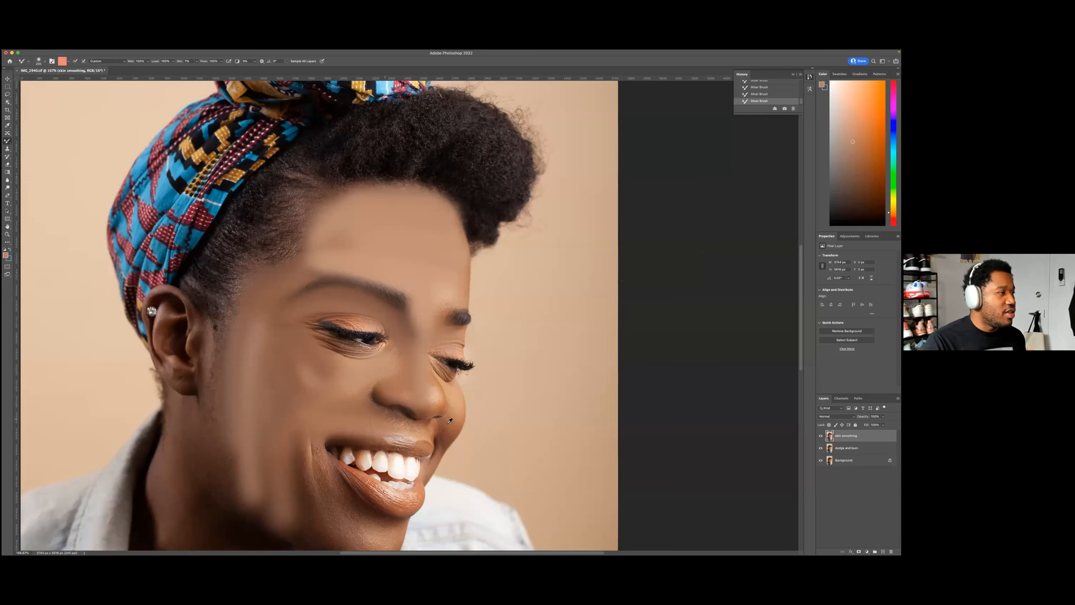
Step: Smooth the far cheek and the tip of the nose using skin tones sampled from those areas
{"action": "left_click", "coordinate": [461, 401], "text": "alt"}
{"action": "left_click", "coordinate": [422, 372], "text": "alt"}
{"action": "left_click_drag", "start_coordinate": [425, 379], "coordinate": [432, 401]}
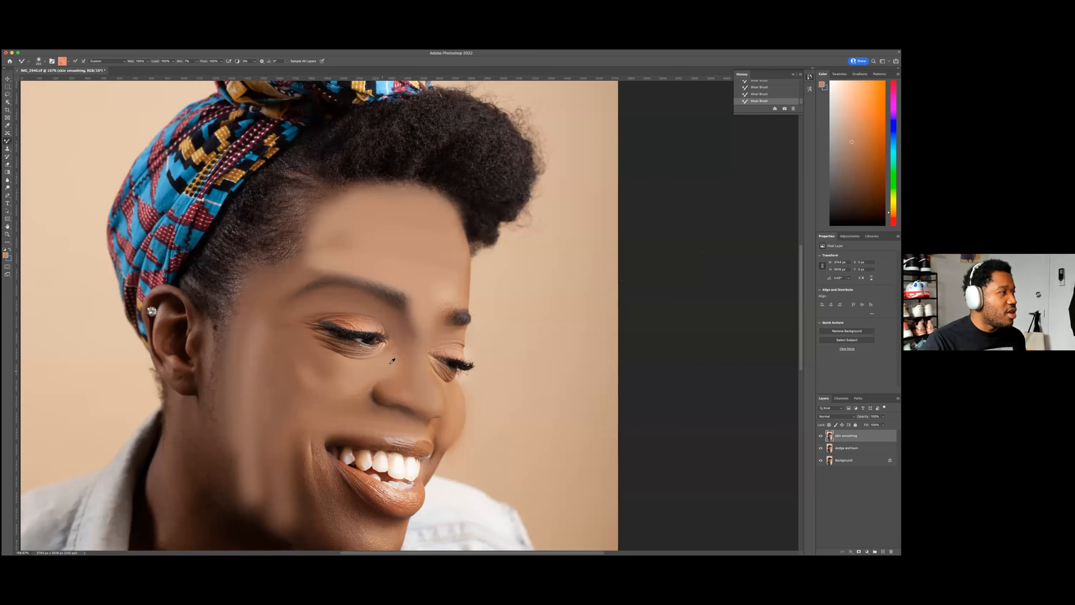
{"action": "left_click", "coordinate": [338, 415], "text": "alt"}
Step: Smooth the chin and lower jaw with skin tones sampled around the mouth, and undo the trial stroke along the side of the face
{"action": "scroll", "coordinate": [337, 416], "scroll_direction": "down", "scroll_amount": 2}
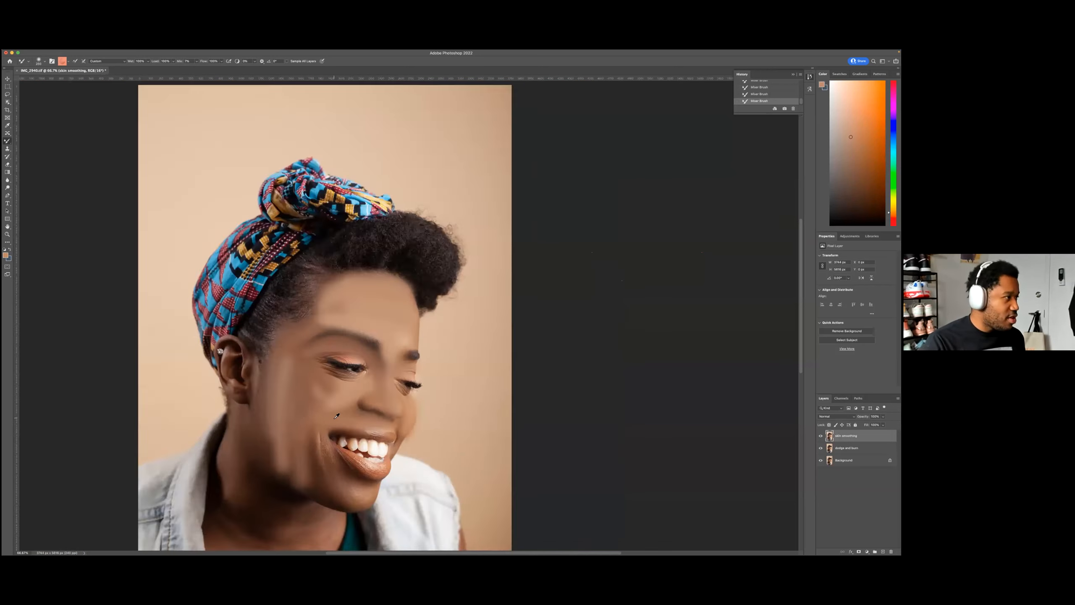
{"action": "scroll", "coordinate": [335, 417], "scroll_direction": "down", "scroll_amount": 2}
{"action": "scroll", "coordinate": [337, 416], "scroll_direction": "up", "scroll_amount": 2}
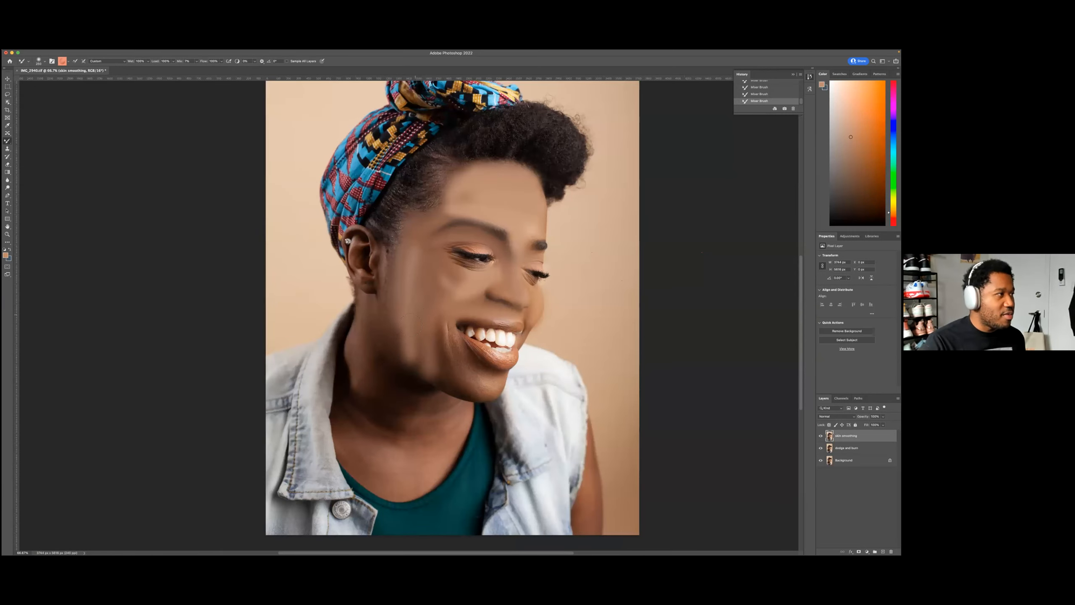
{"action": "left_click", "coordinate": [433, 335], "text": "alt"}
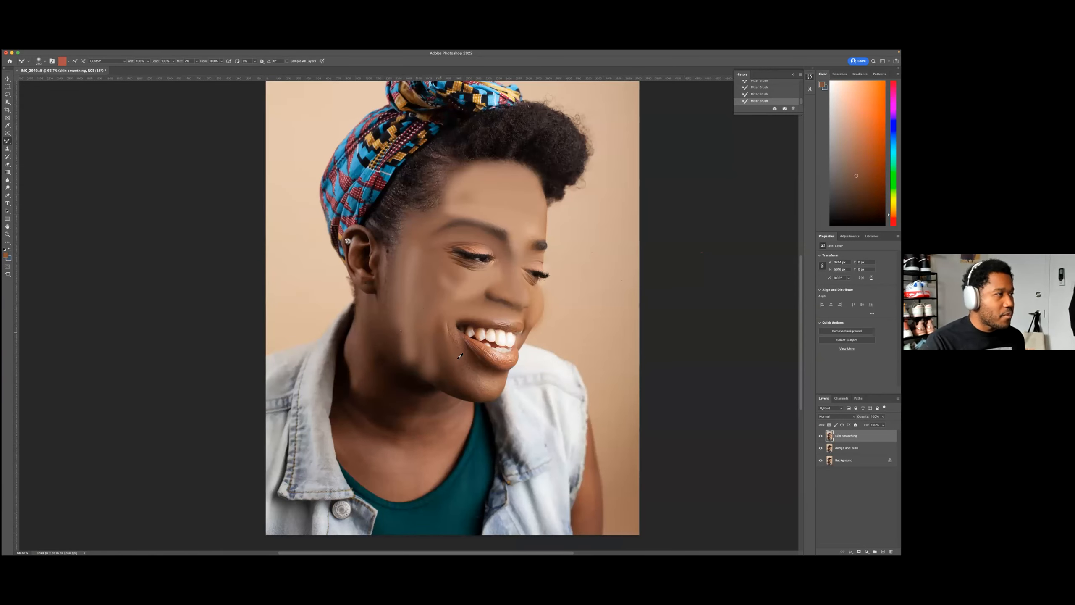
{"action": "left_click", "coordinate": [450, 343], "text": "alt"}
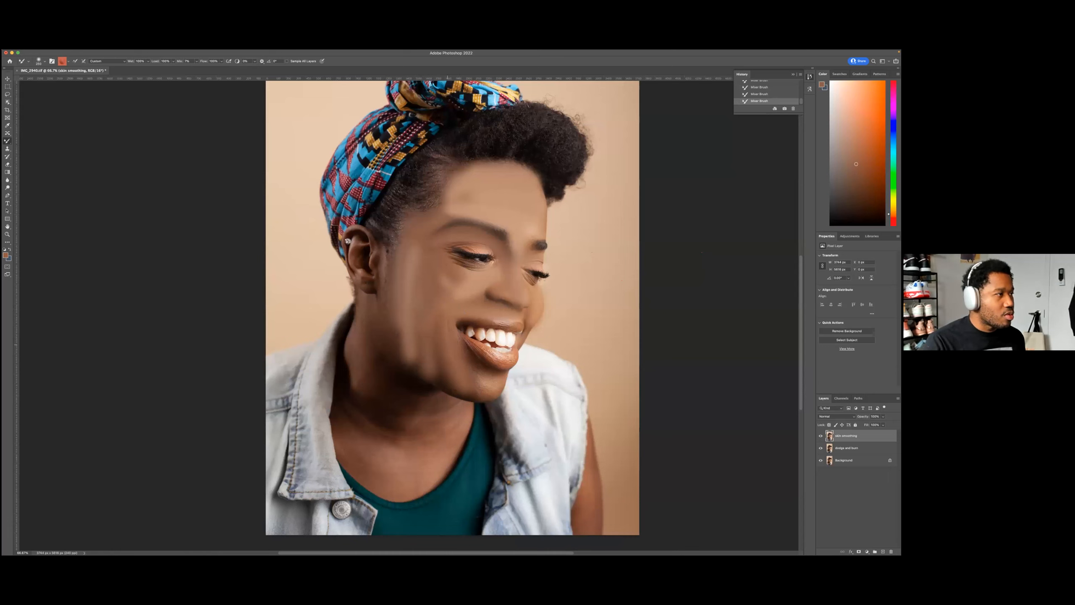
{"action": "left_click", "coordinate": [428, 354], "text": "alt"}
{"action": "left_click", "coordinate": [443, 365], "text": "alt"}
{"action": "left_click_drag", "start_coordinate": [459, 372], "coordinate": [498, 381]}
{"action": "left_click", "coordinate": [420, 327], "text": "alt"}
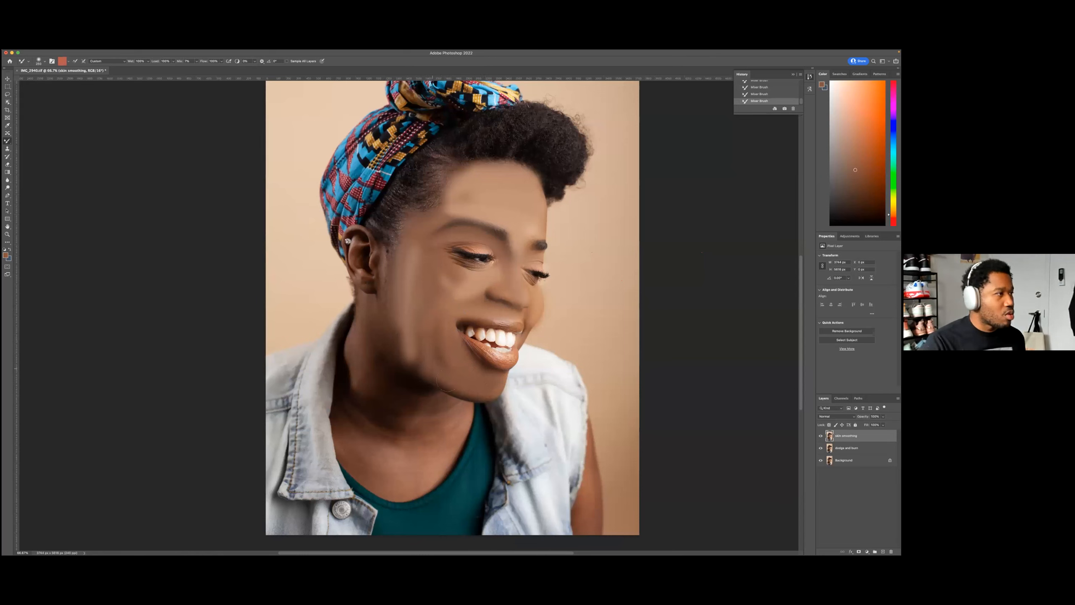
{"action": "mouse_move", "coordinate": [388, 333]}
{"action": "left_mouse_down"}
{"action": "mouse_move", "coordinate": [415, 377]}
{"action": "mouse_move", "coordinate": [400, 292]}
{"action": "left_mouse_up"}
{"action": "key", "text": "super+z"}
{"action": "left_click", "coordinate": [396, 355], "text": "alt"}
Step: Blend the forehead and the area between the eyebrows with sampled skin tones, undoing the unwanted stroke
{"action": "left_click", "coordinate": [416, 229], "text": "alt"}
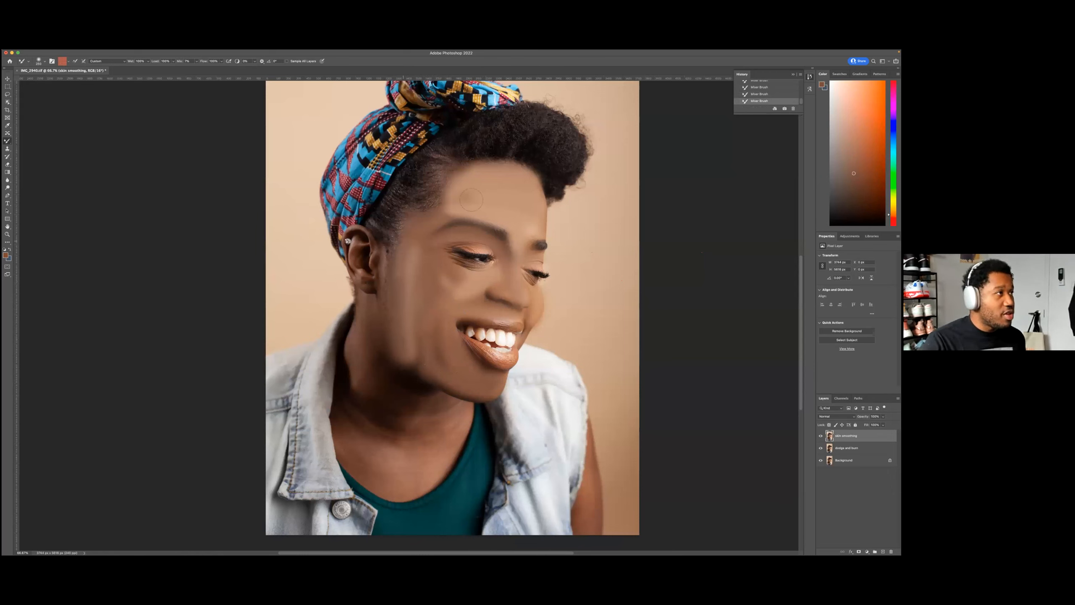
{"action": "left_click", "coordinate": [510, 200], "text": "alt"}
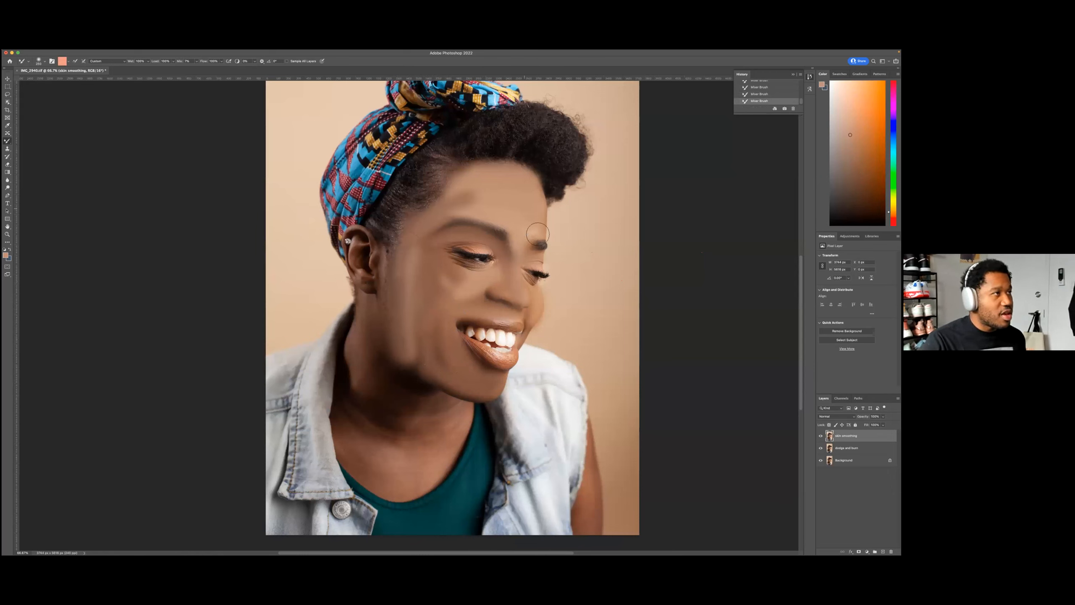
{"action": "key", "text": "super+z"}
{"action": "left_click", "coordinate": [524, 253], "text": "alt"}
{"action": "left_click_drag", "start_coordinate": [523, 248], "coordinate": [527, 232]}
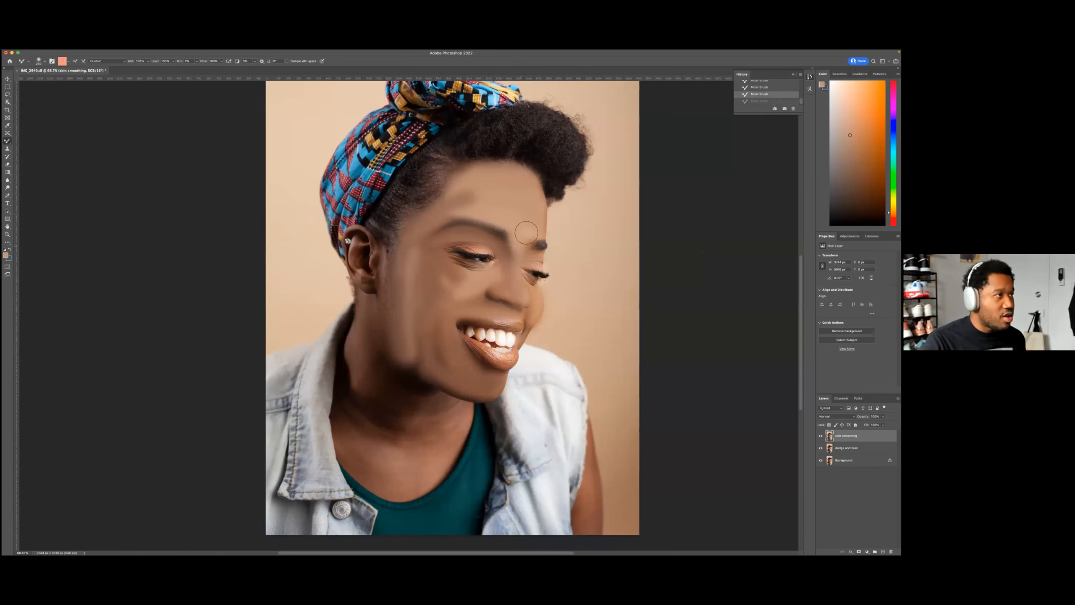
{"action": "left_click", "coordinate": [545, 215], "text": "alt"}
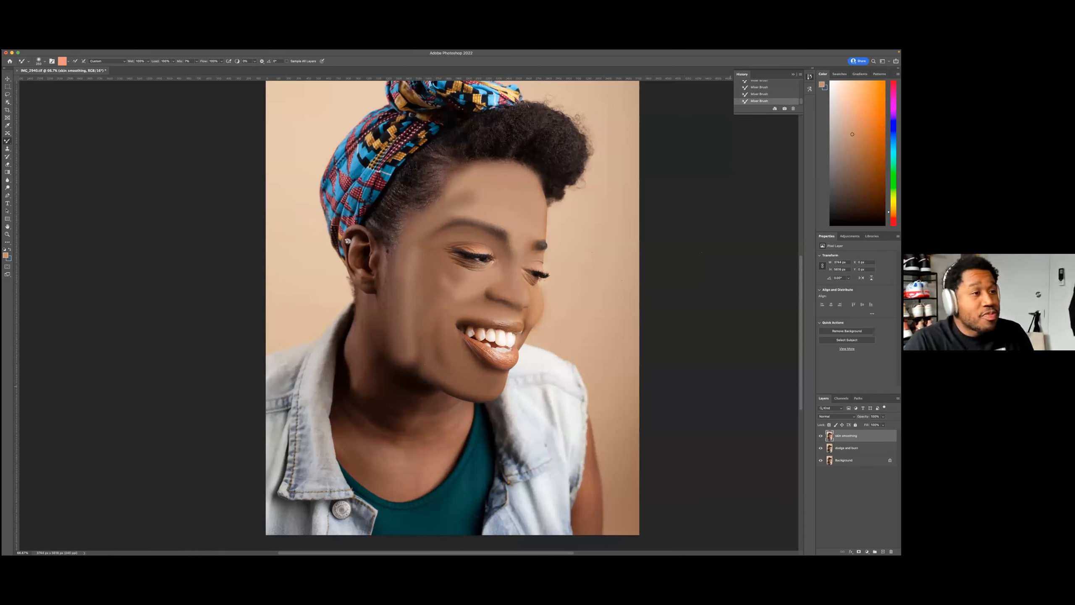
Step: Compare the portrait with the skin smoothing layer hidden, and smooth the eyelid and the creases under the nearer eye
{"action": "left_click", "coordinate": [821, 436]}
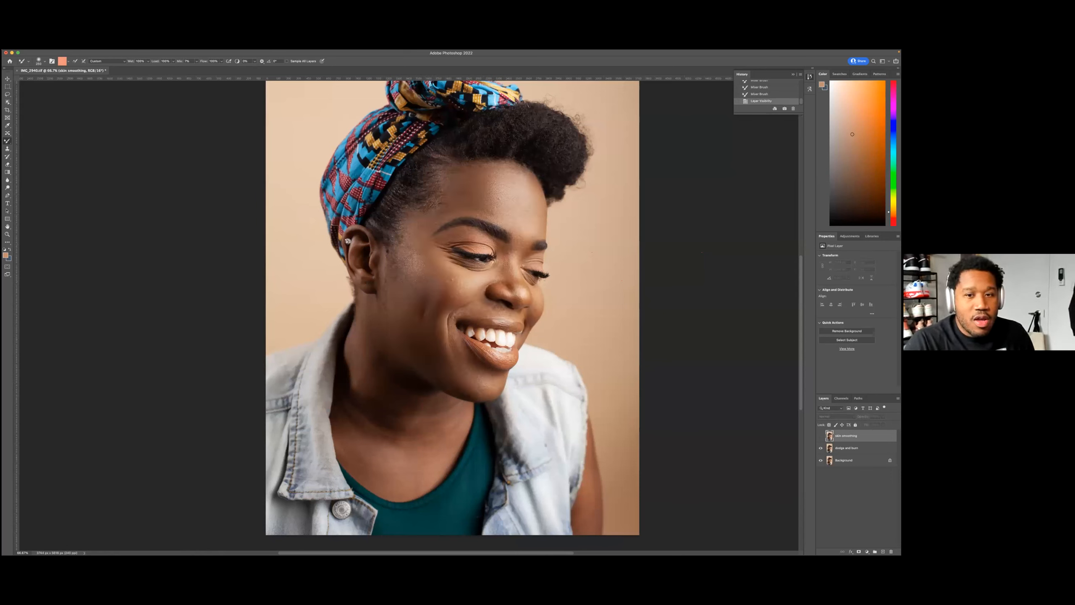
{"action": "left_click", "coordinate": [821, 436]}
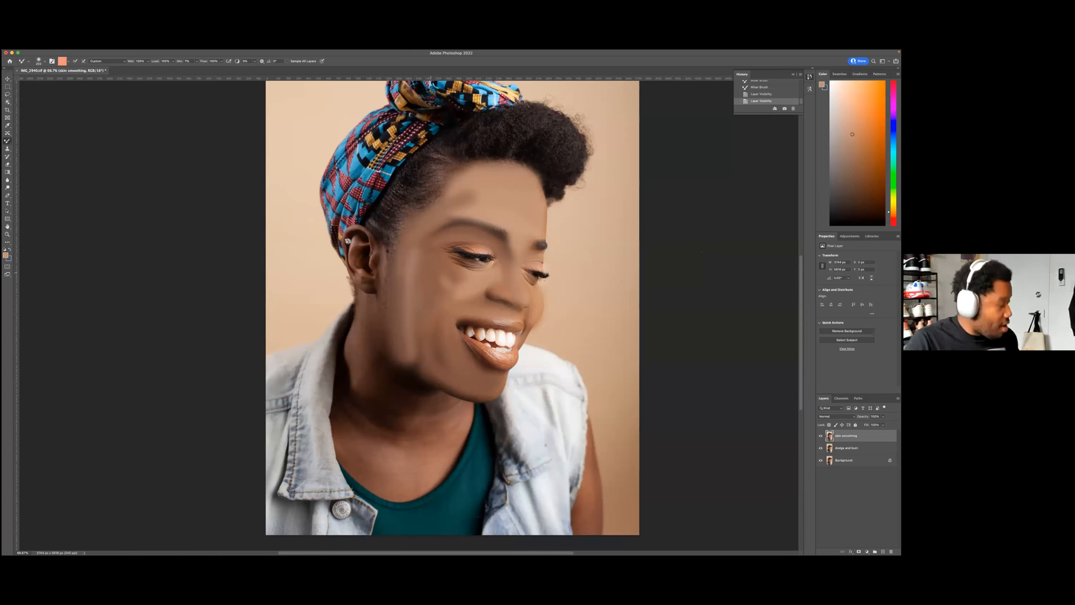
{"action": "left_click", "coordinate": [429, 269], "text": "alt"}
{"action": "mouse_move", "coordinate": [496, 267]}
{"action": "left_mouse_down"}
{"action": "mouse_move", "coordinate": [466, 273]}
{"action": "mouse_move", "coordinate": [432, 245]}
{"action": "left_mouse_up"}
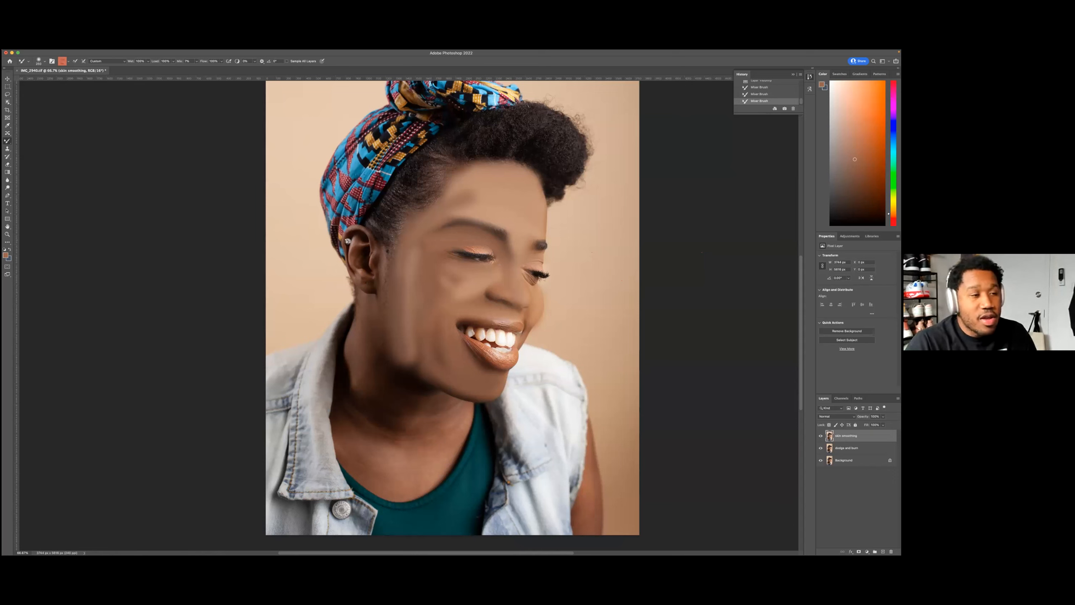
Step: Lower the skin smoothing layer's opacity in Normal blend mode to bring back skin texture, and compare with the layer hidden
{"action": "left_click", "coordinate": [837, 416]}
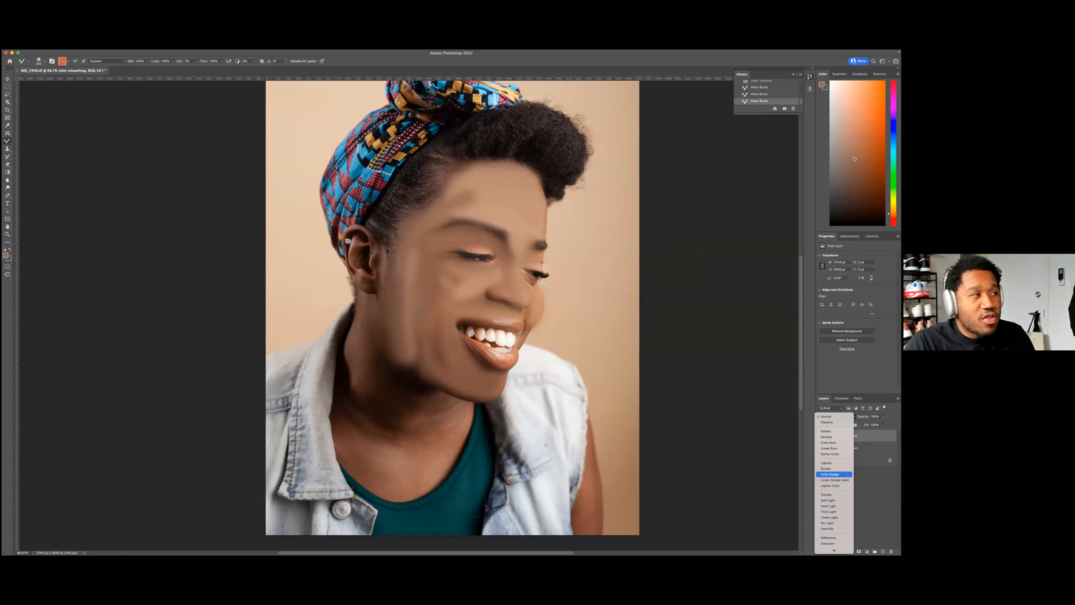
{"action": "left_click", "coordinate": [828, 500]}
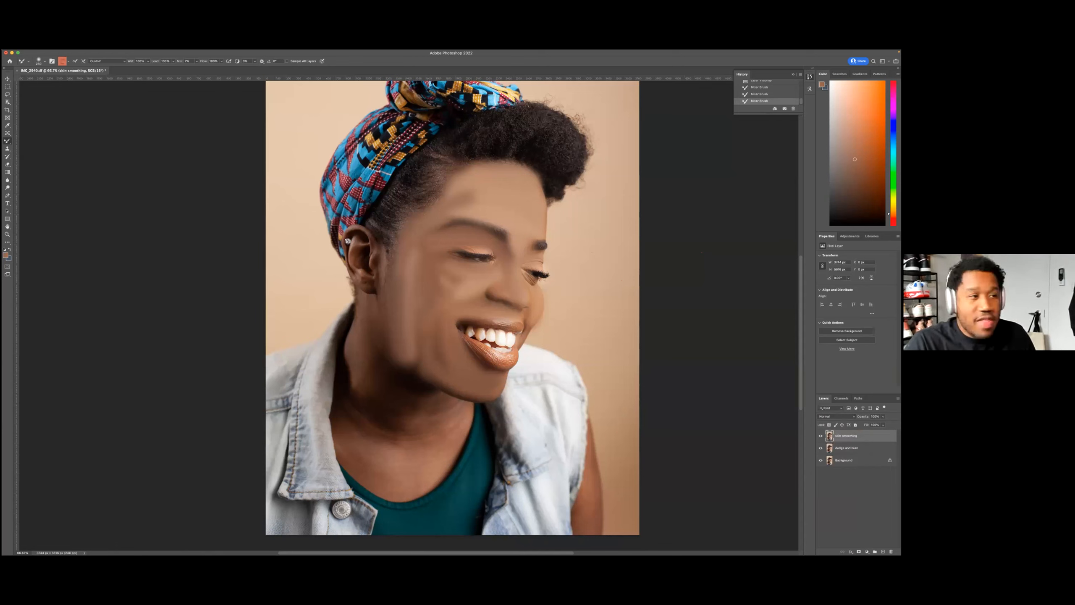
{"action": "left_click", "coordinate": [883, 416]}
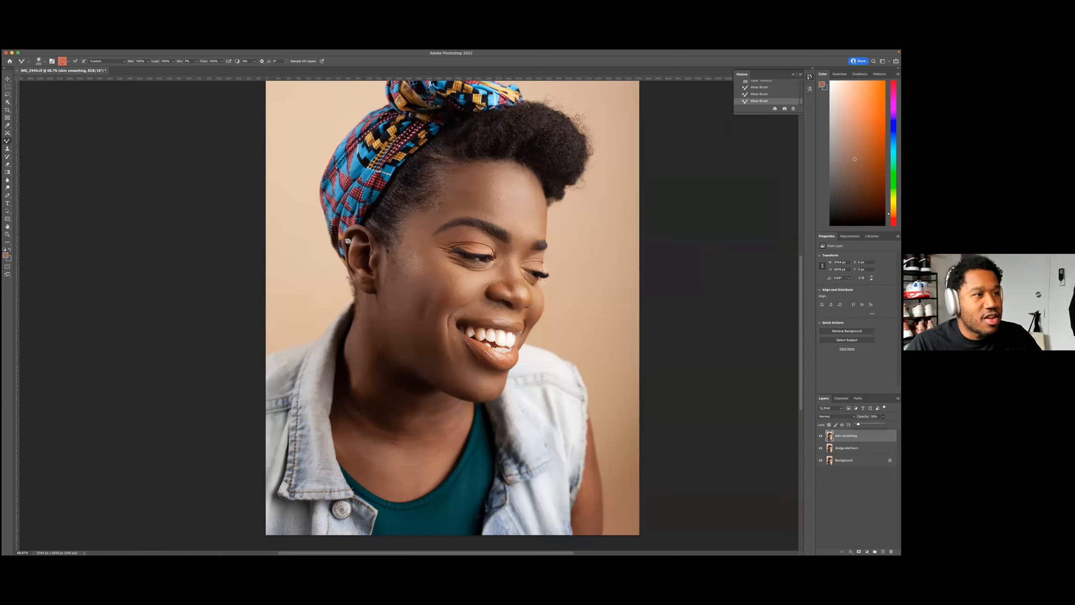
{"action": "key", "text": "Return"}
{"action": "key", "text": "super+comma"}
{"action": "key", "text": "super+comma"}
{"action": "key", "text": "super+comma"}
{"action": "key", "text": "super+comma"}
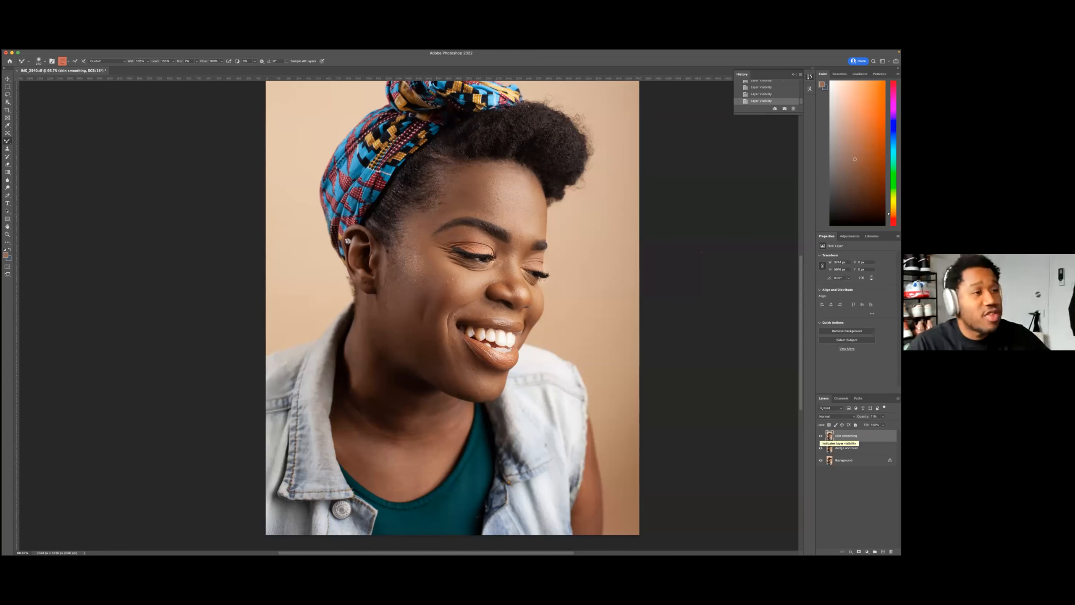
Step: Fine-tune the skin smoothing layer's reduced opacity and check the skin with the layer hidden and shown
{"action": "left_click", "coordinate": [882, 416]}
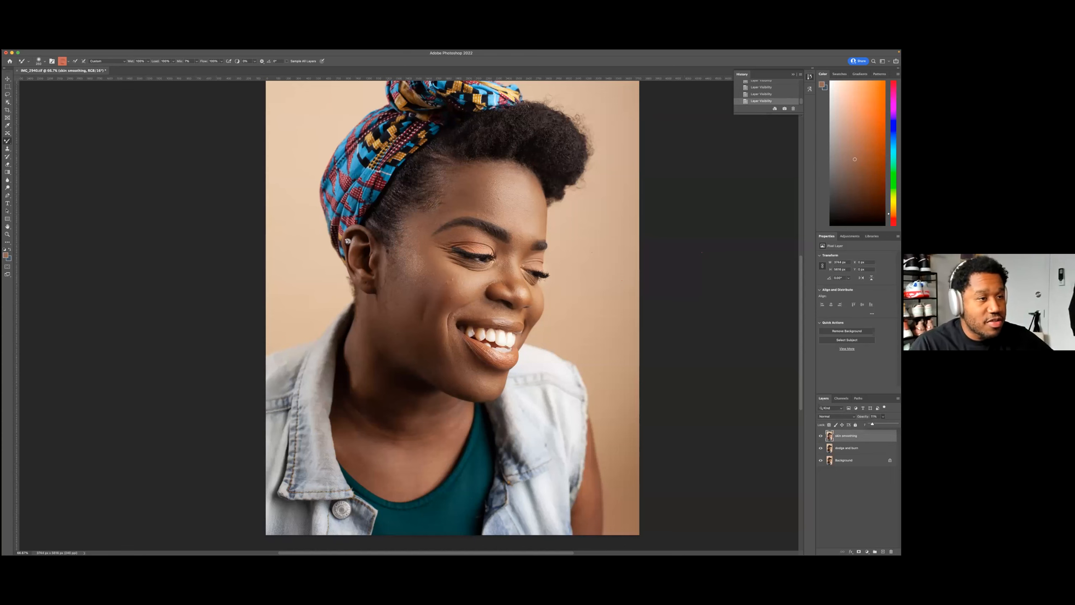
{"action": "left_click_drag", "start_coordinate": [876, 424], "coordinate": [873, 423]}
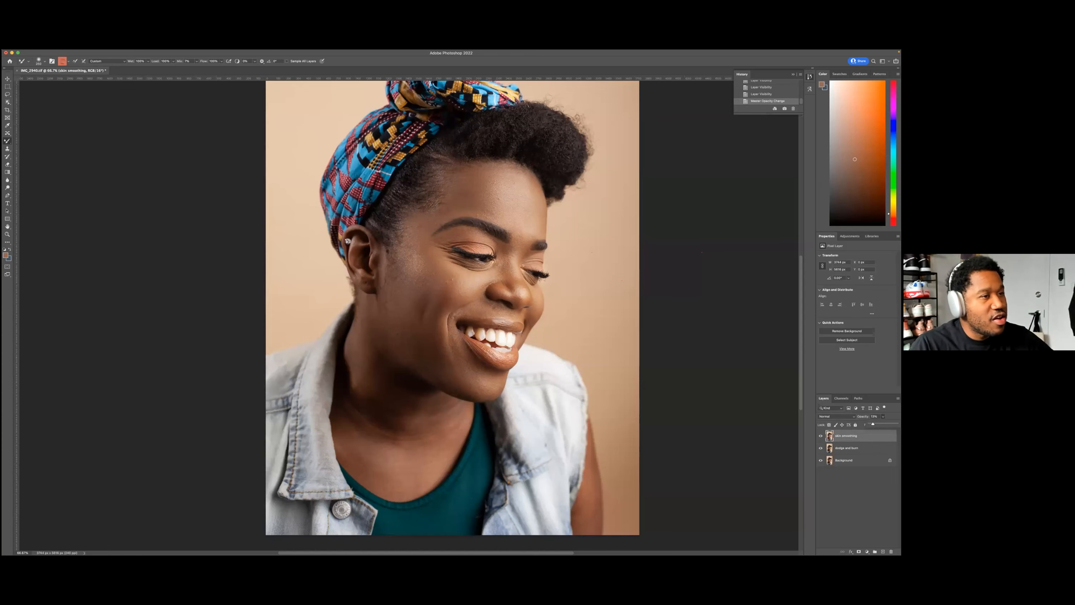
{"action": "key", "text": "super+comma"}
{"action": "key", "text": "super+comma"}
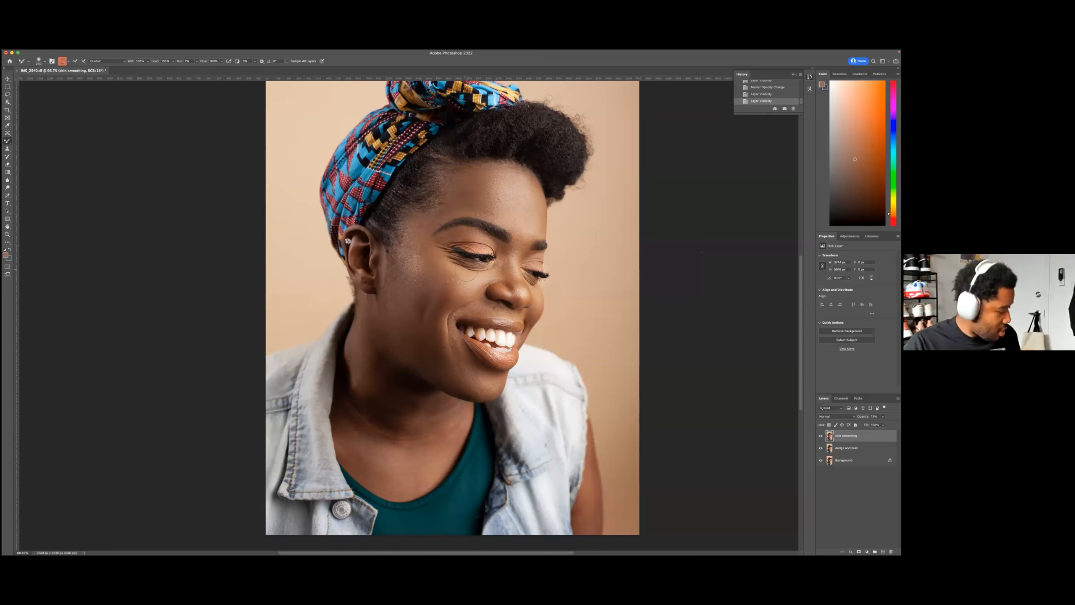
{"action": "scroll", "coordinate": [459, 257], "scroll_direction": "up", "scroll_amount": 6}
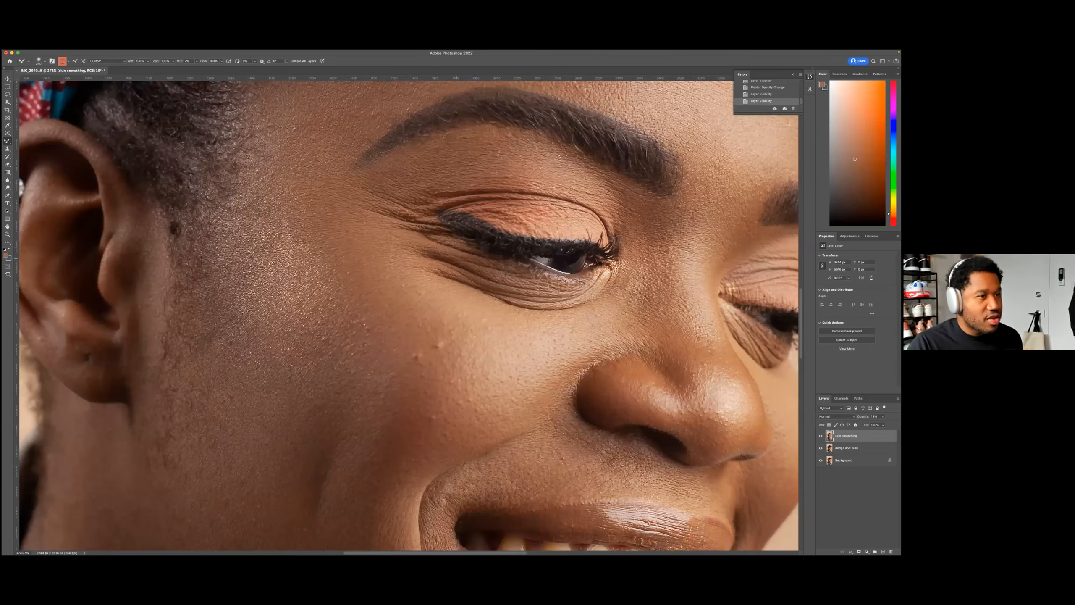
Step: Compare the portrait with the skin smoothing layer hidden and shown, then view the whole face and headwrap
{"action": "key", "text": "super+comma"}
{"action": "key", "text": "super+comma"}
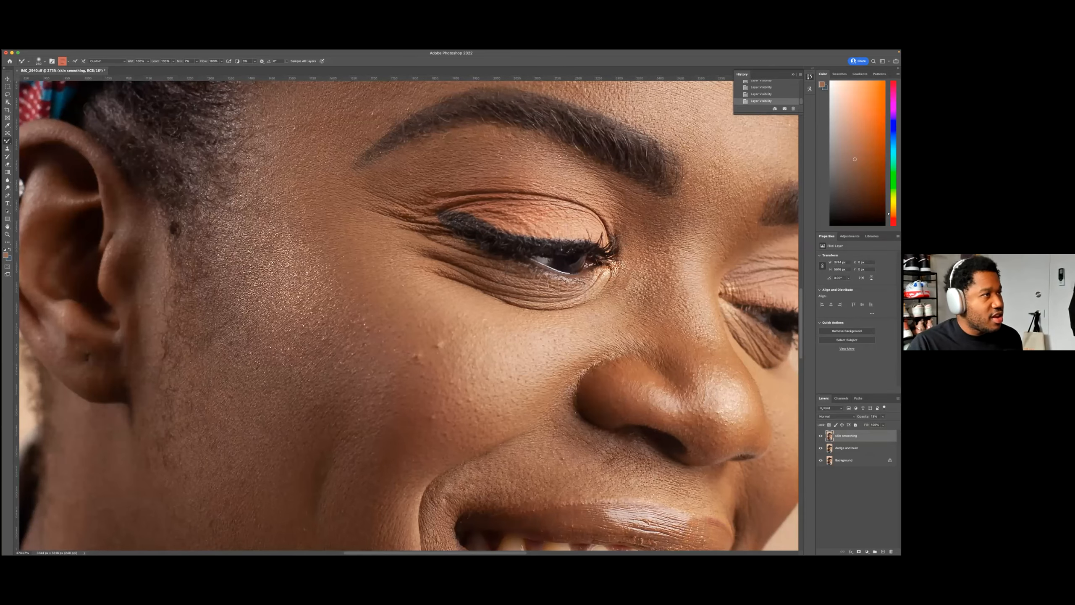
{"action": "scroll", "coordinate": [409, 316], "scroll_direction": "up", "scroll_amount": 2}
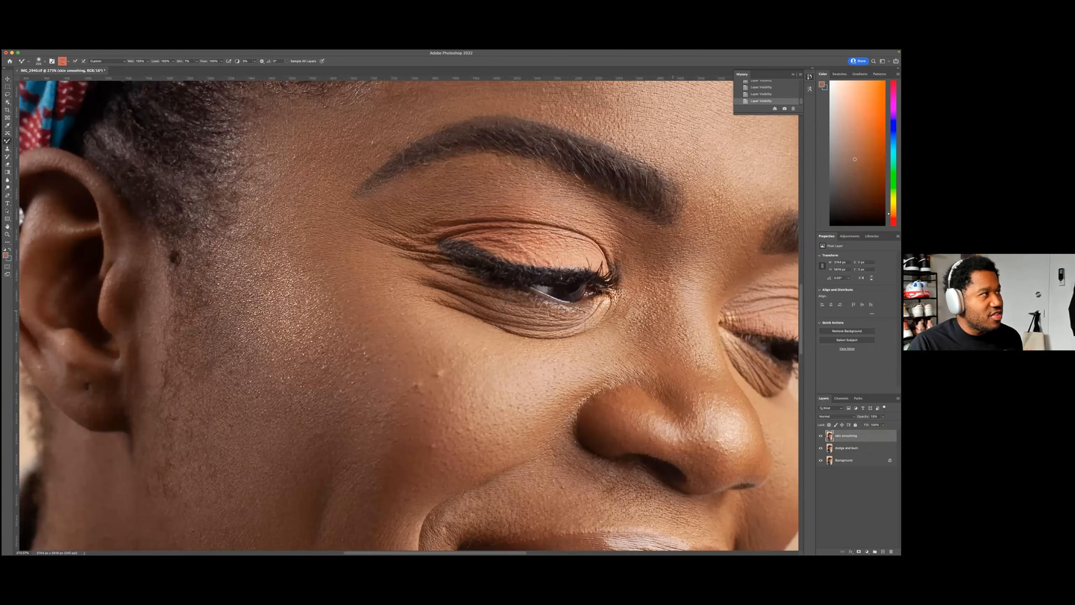
{"action": "scroll", "coordinate": [673, 311], "scroll_direction": "down", "scroll_amount": 6}
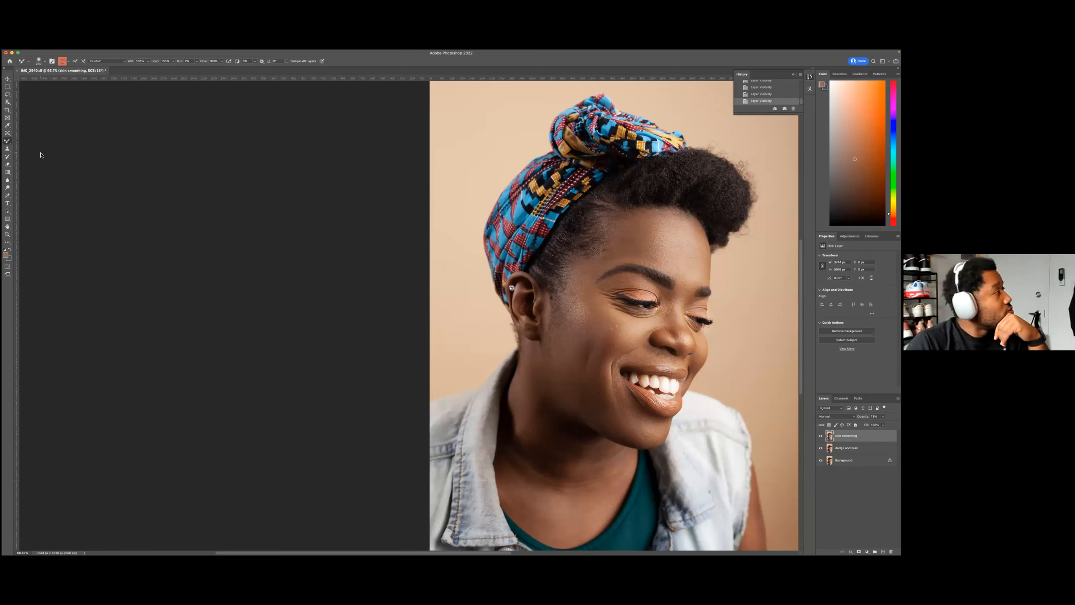
Step: Review the tools grouped with the Mixer Brush and with the Lasso tool
{"action": "right_click", "coordinate": [7, 141]}
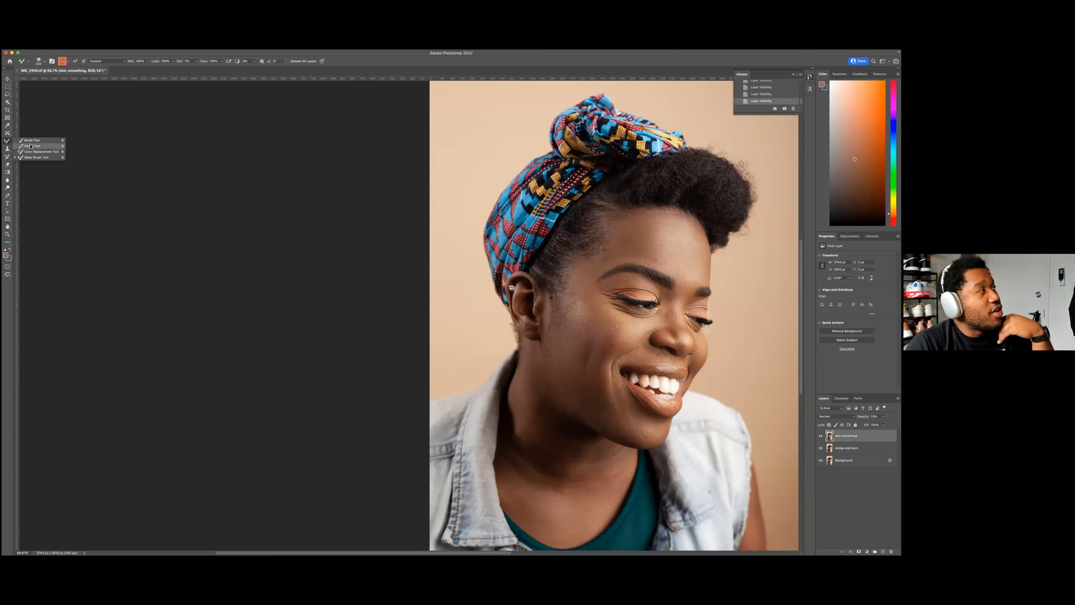
{"action": "left_click", "coordinate": [34, 127]}
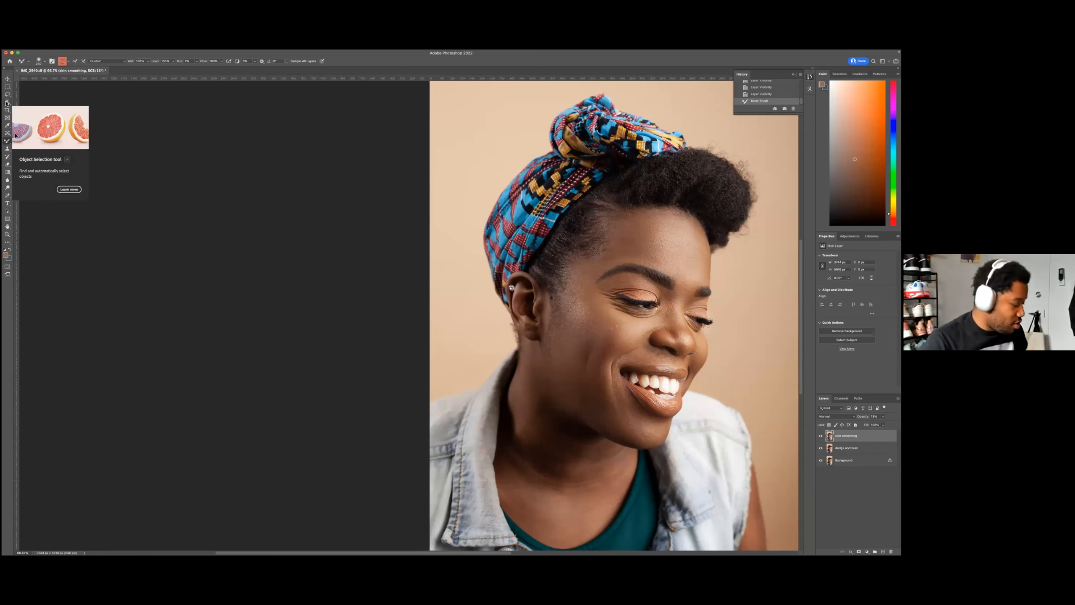
{"action": "key", "text": "super+1"}
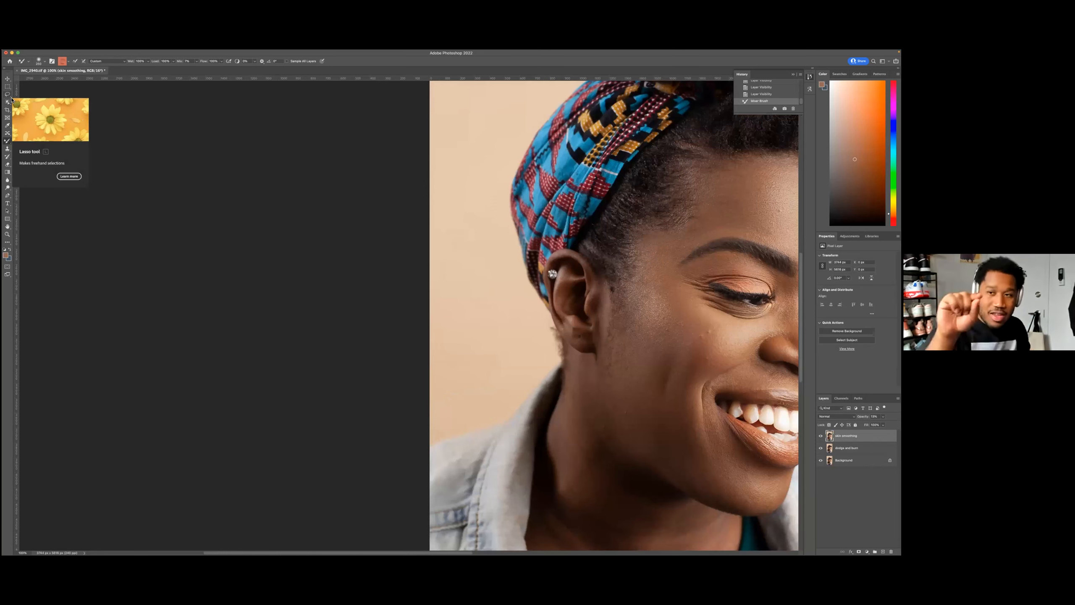
{"action": "left_click", "coordinate": [11, 99]}
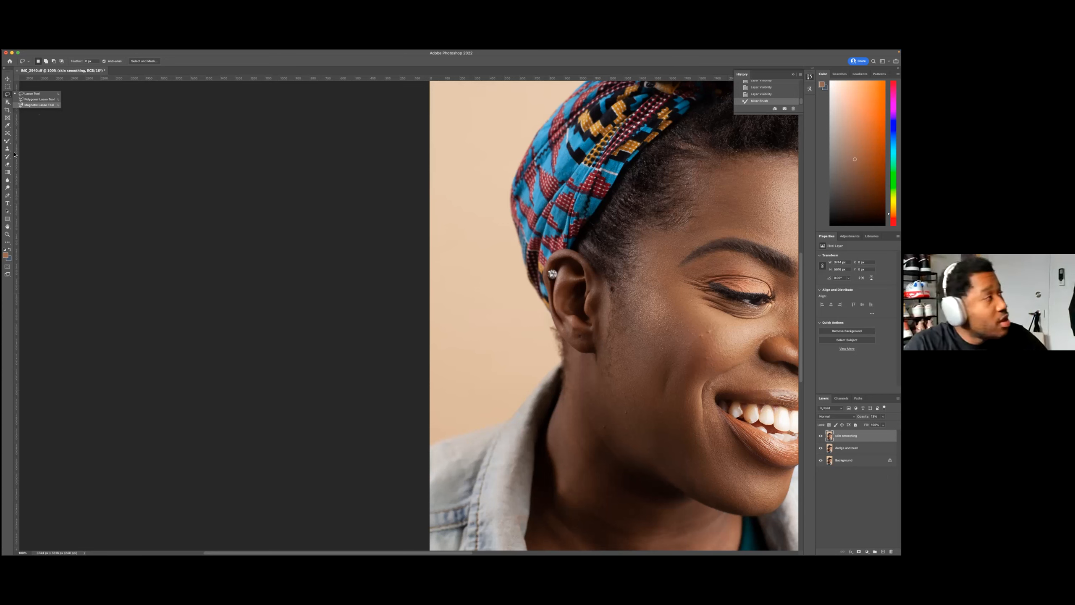
{"action": "left_click", "coordinate": [24, 162]}
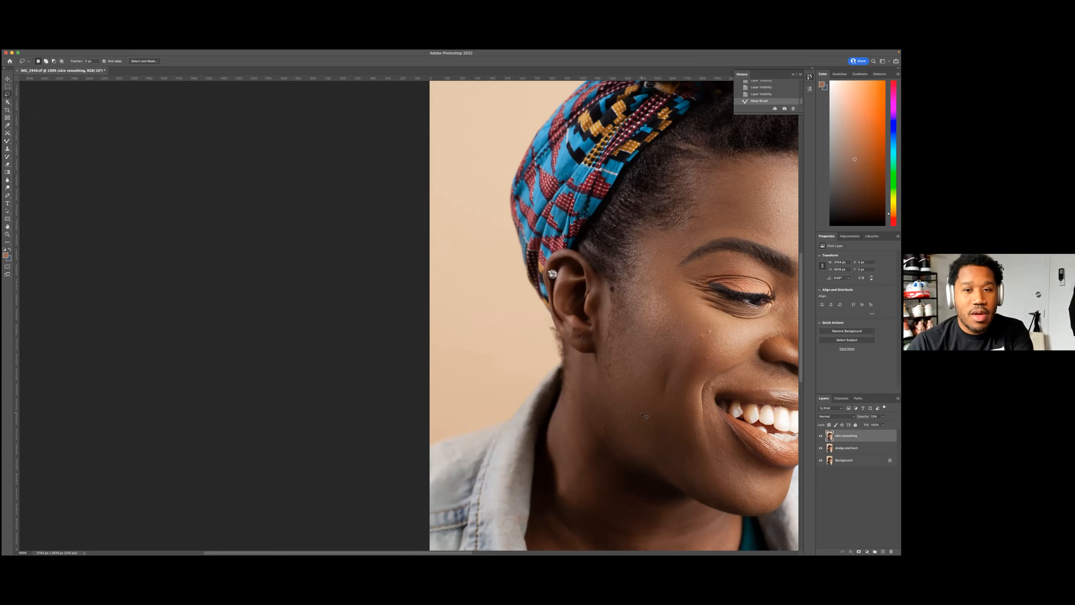
Step: Review the blend modes available for the skin smoothing layer, keeping it on Normal
{"action": "left_click_drag", "start_coordinate": [435, 552], "coordinate": [545, 542]}
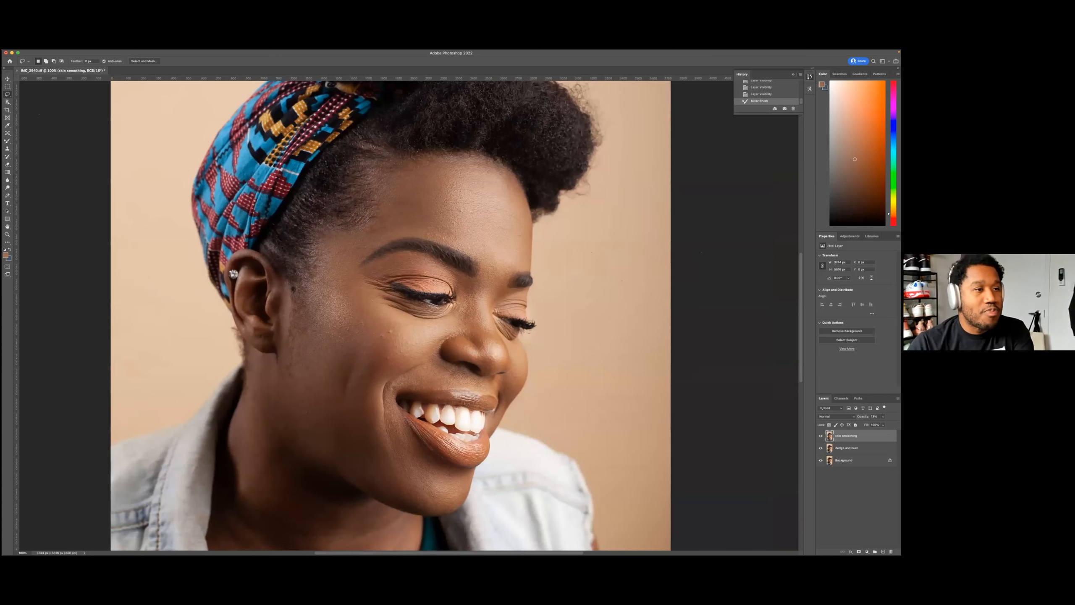
{"action": "left_click", "coordinate": [836, 416]}
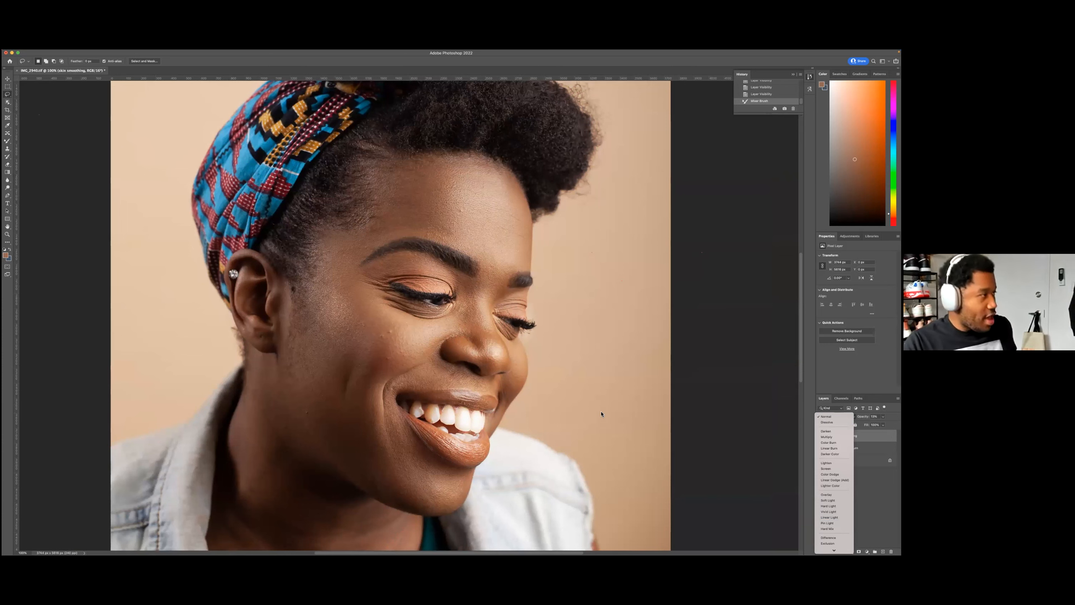
{"action": "left_click", "coordinate": [720, 401]}
{"action": "key", "text": "super+minus"}
{"action": "key", "text": "super+minus"}
{"action": "left_click", "coordinate": [834, 416]}
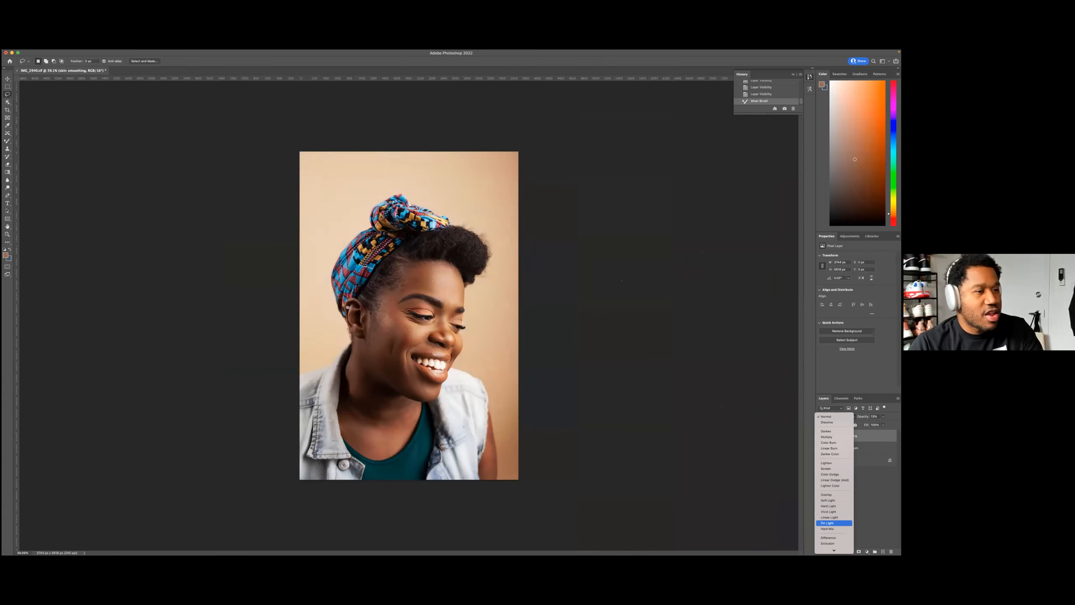
{"action": "key", "text": "Escape"}
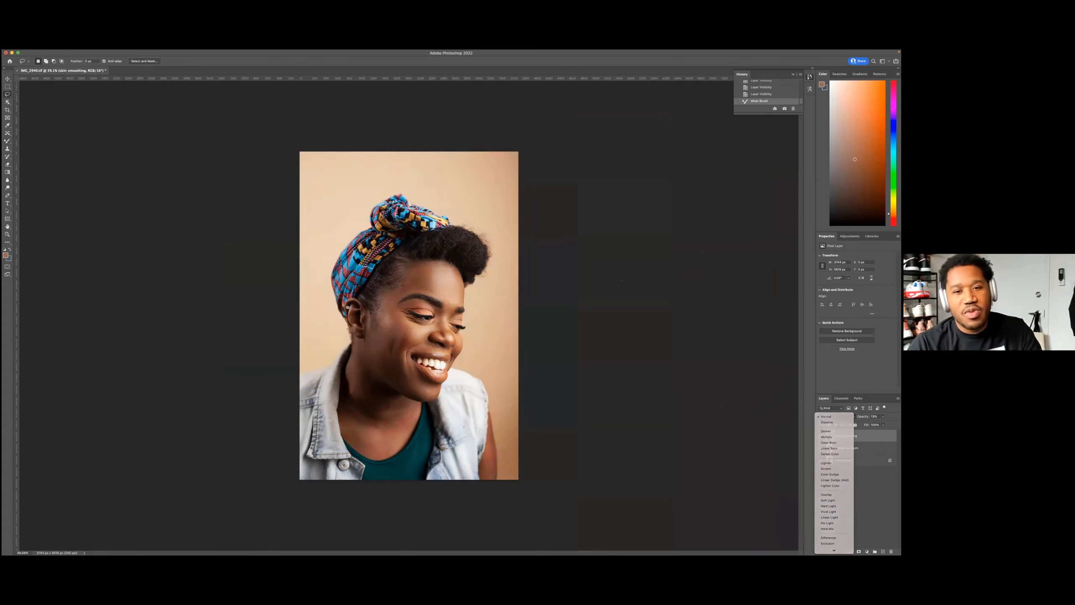
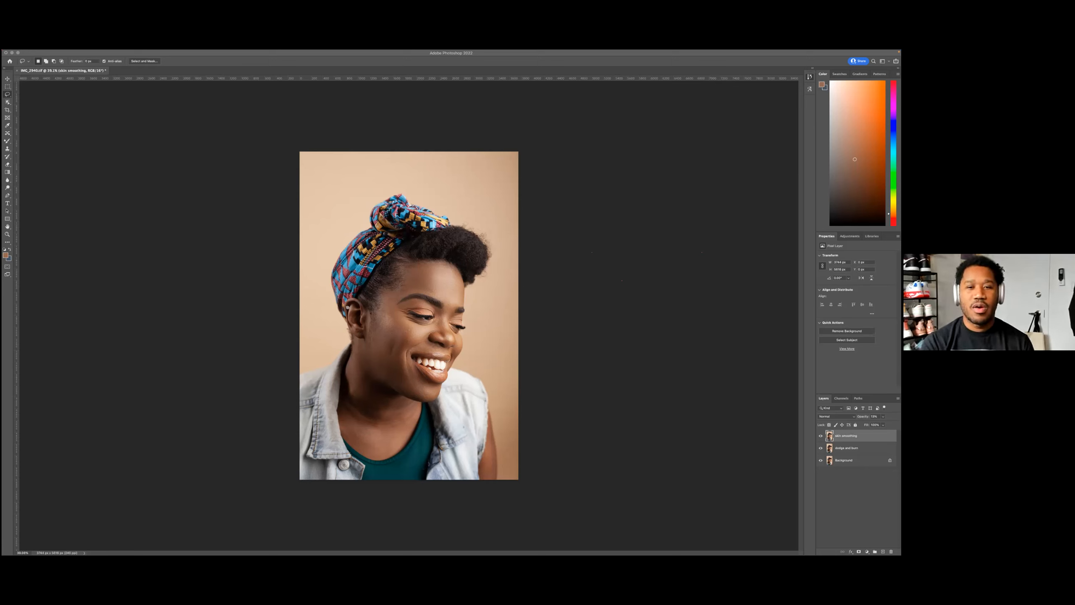
Step: Switch to Lightroom and show the curves + color mix album as a photo grid
{"action": "left_click", "coordinate": [10, 73]}
{"action": "left_click", "coordinate": [18, 70]}
{"action": "left_click", "coordinate": [465, 219]}
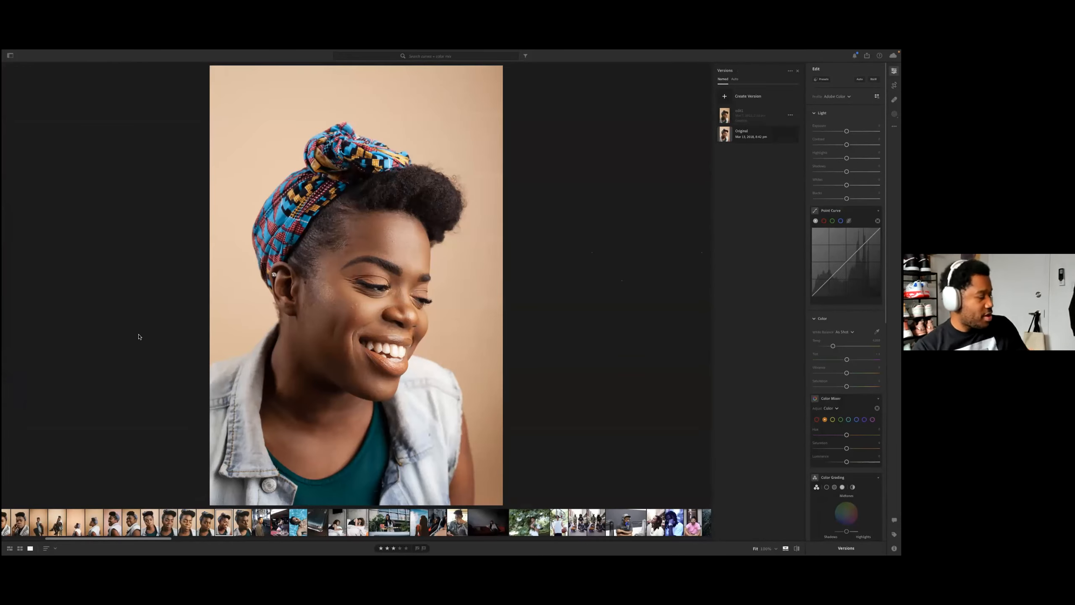
{"action": "key", "text": "g"}
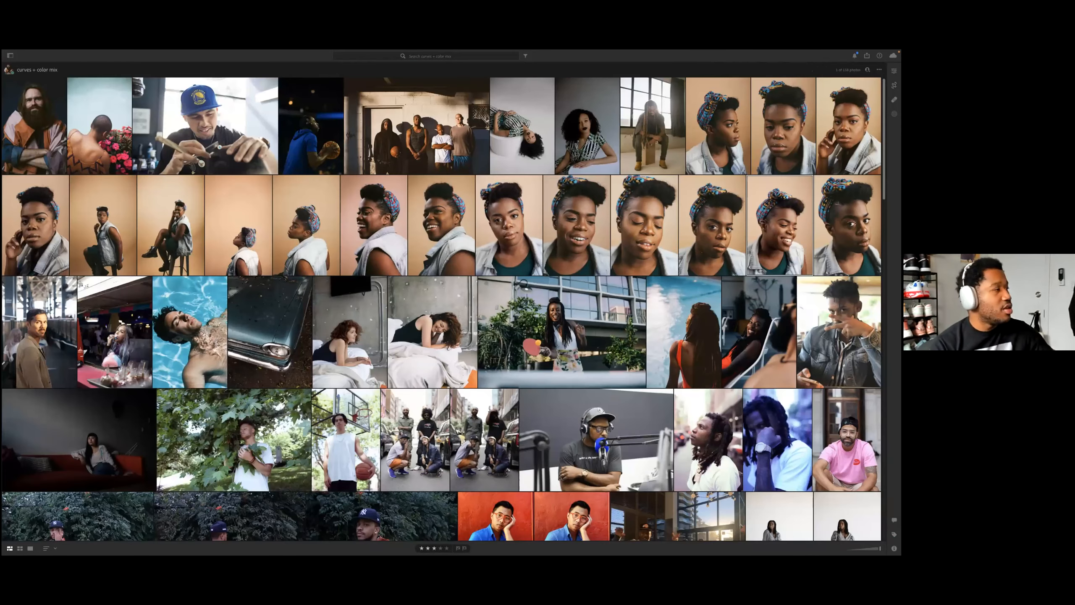
Step: Find the photo of the woman sitting in the blossoming cherry tree and open it on its own
{"action": "scroll", "coordinate": [491, 324], "scroll_direction": "down", "scroll_amount": 3}
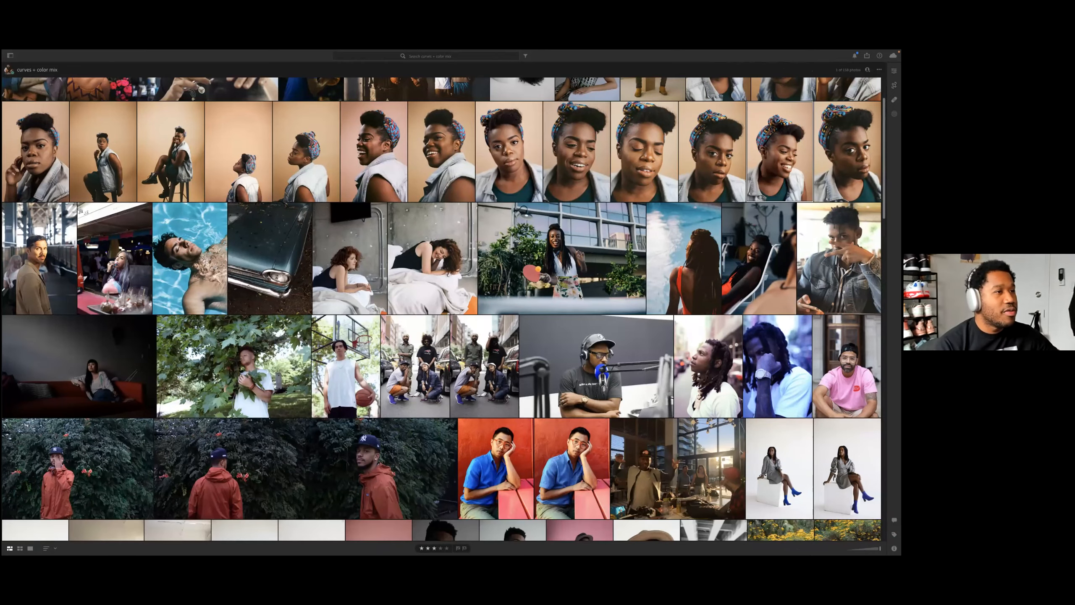
{"action": "scroll", "coordinate": [579, 295], "scroll_direction": "down", "scroll_amount": 1}
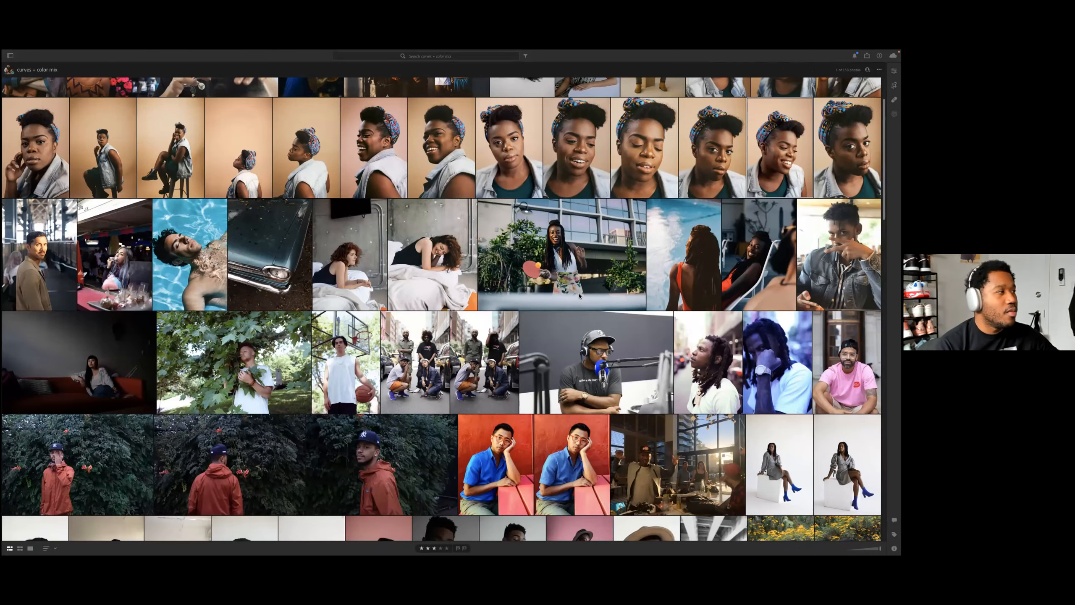
{"action": "scroll", "coordinate": [580, 295], "scroll_direction": "down", "scroll_amount": 4}
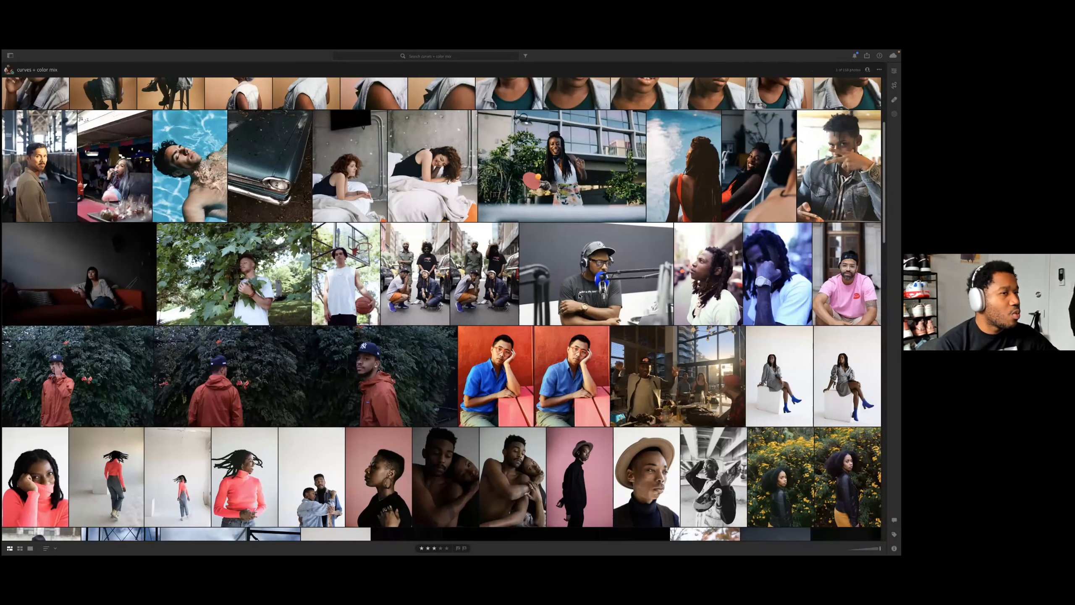
{"action": "scroll", "coordinate": [579, 296], "scroll_direction": "down", "scroll_amount": 3}
{"action": "scroll", "coordinate": [579, 295], "scroll_direction": "down", "scroll_amount": 6}
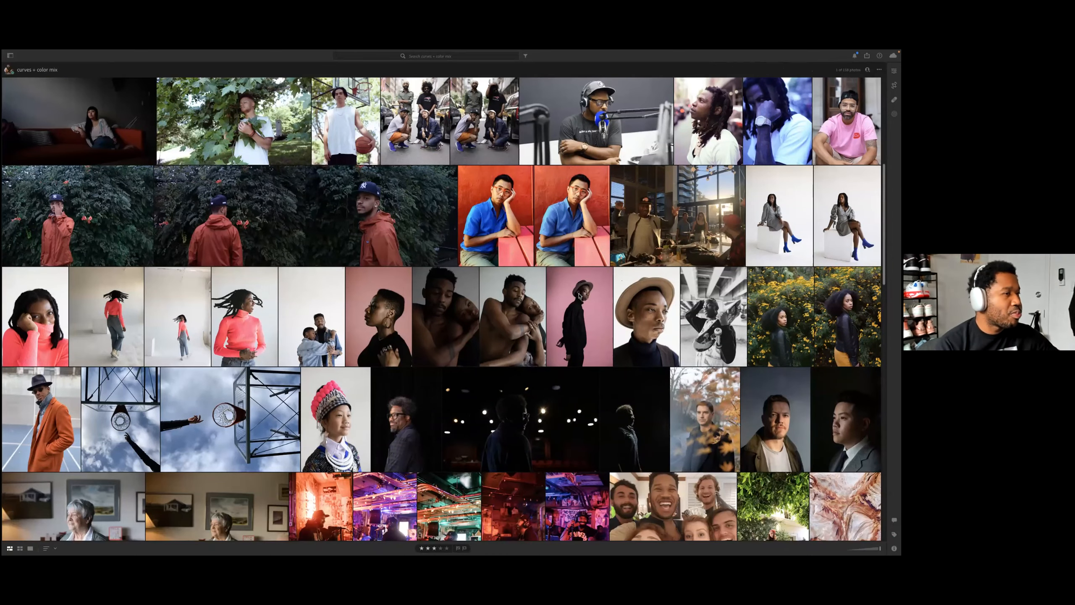
{"action": "scroll", "coordinate": [430, 354], "scroll_direction": "down", "scroll_amount": 6}
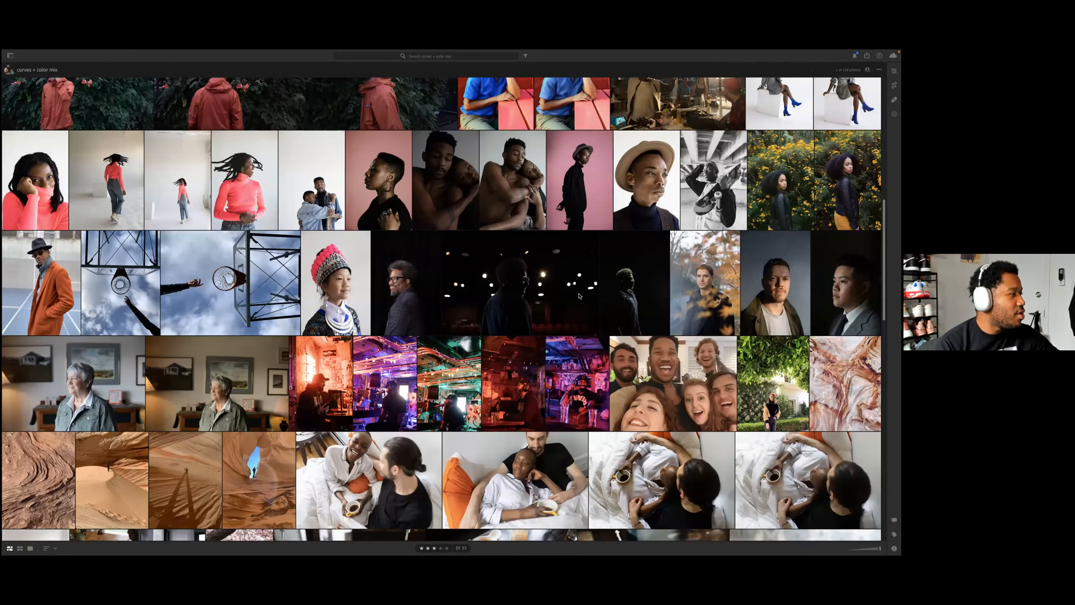
{"action": "scroll", "coordinate": [430, 354], "scroll_direction": "down", "scroll_amount": 4}
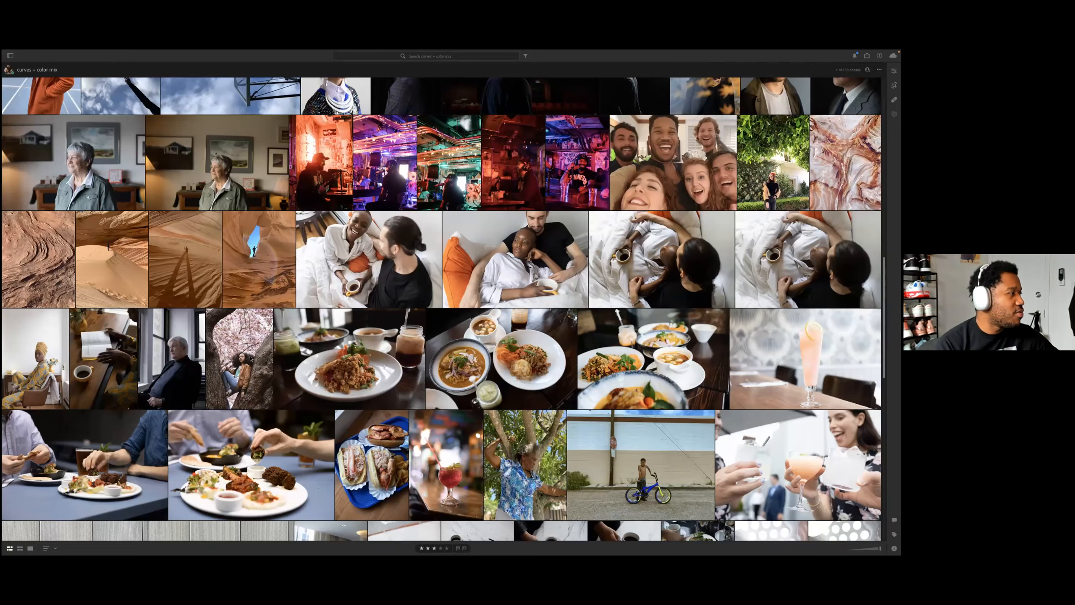
{"action": "double_click", "coordinate": [250, 358]}
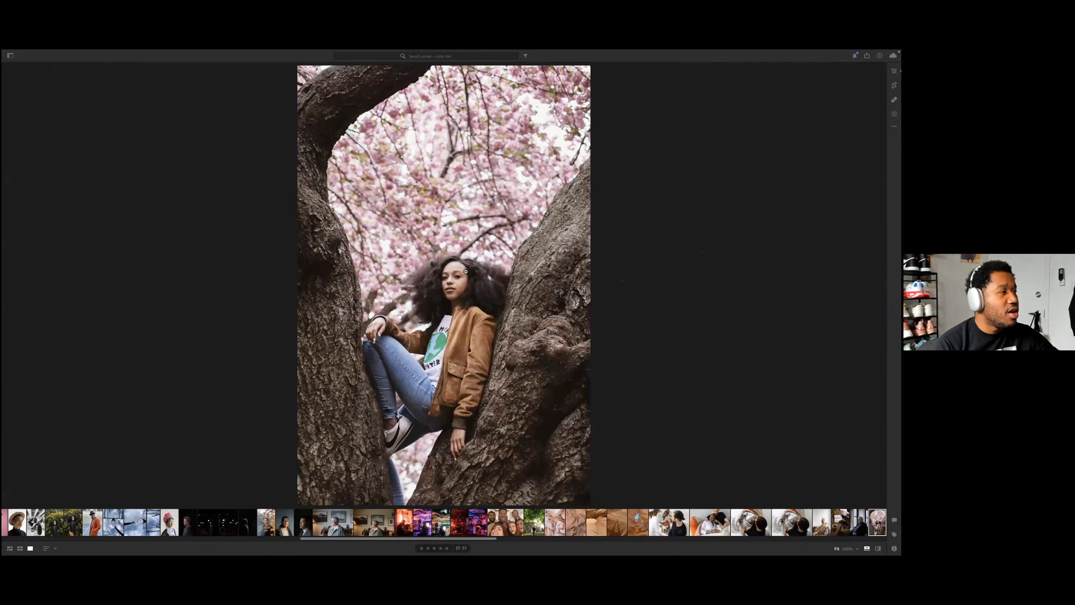
Step: Inspect the woman's face and hair up close, and check the Clone and Heal modes of the Healing Brush
{"action": "left_click", "coordinate": [490, 277]}
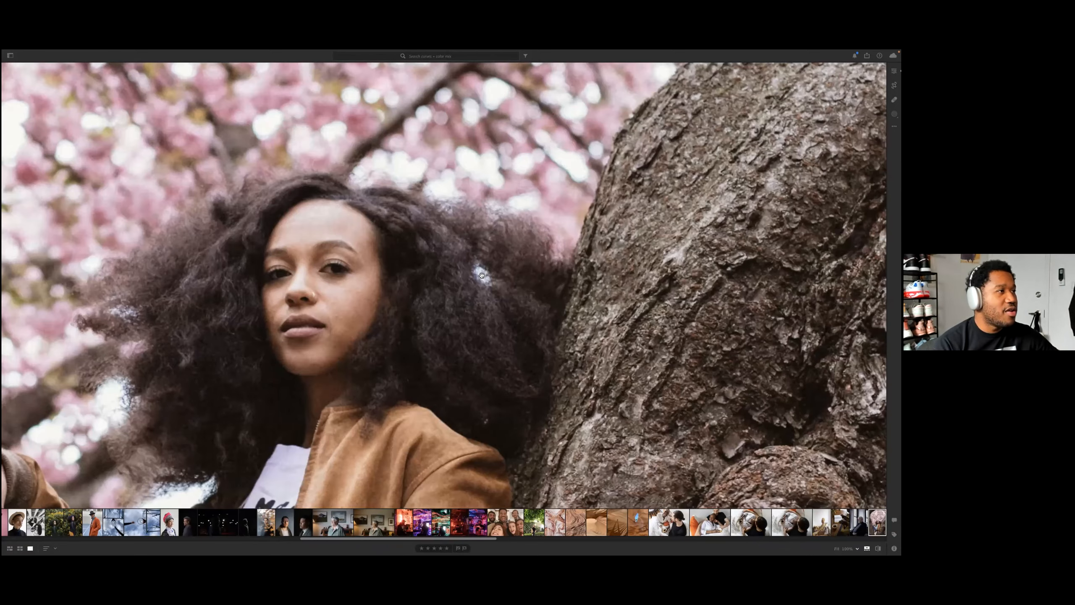
{"action": "left_click", "coordinate": [481, 275]}
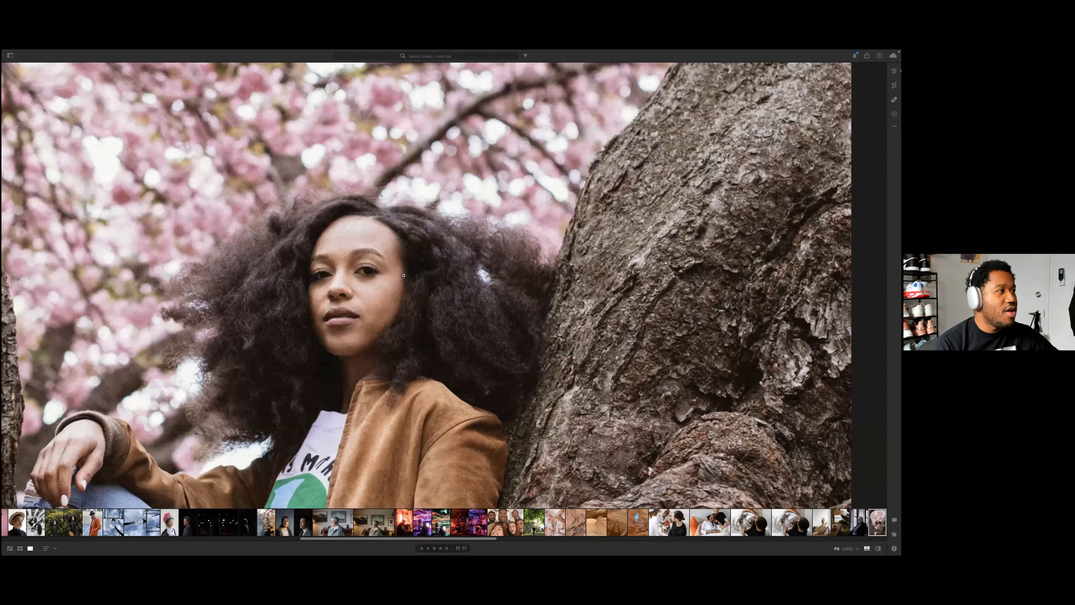
{"action": "left_click", "coordinate": [559, 208]}
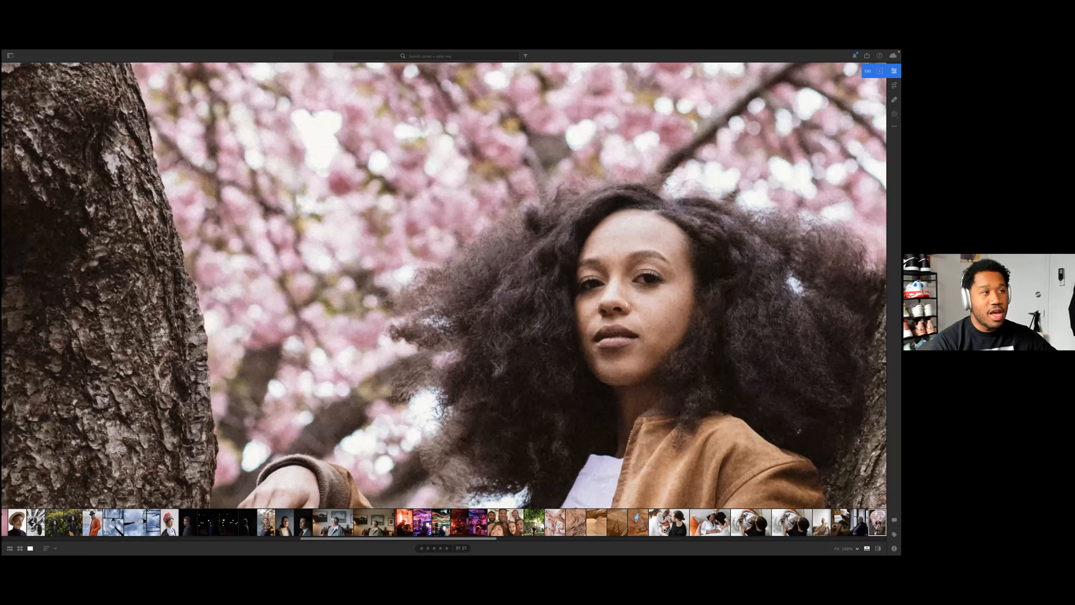
{"action": "left_click", "coordinate": [894, 71]}
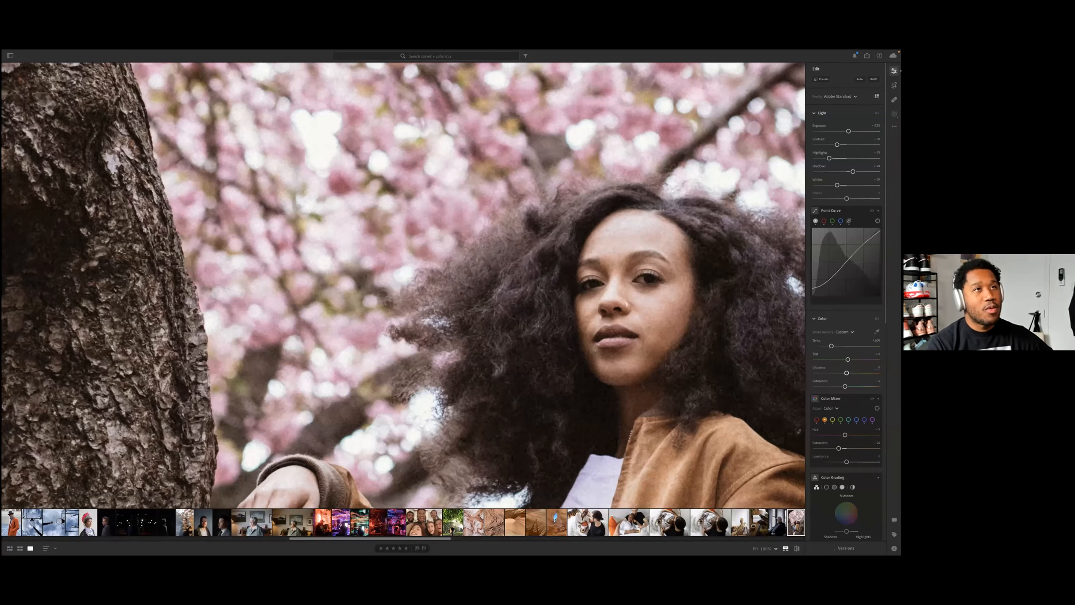
{"action": "key", "text": "h"}
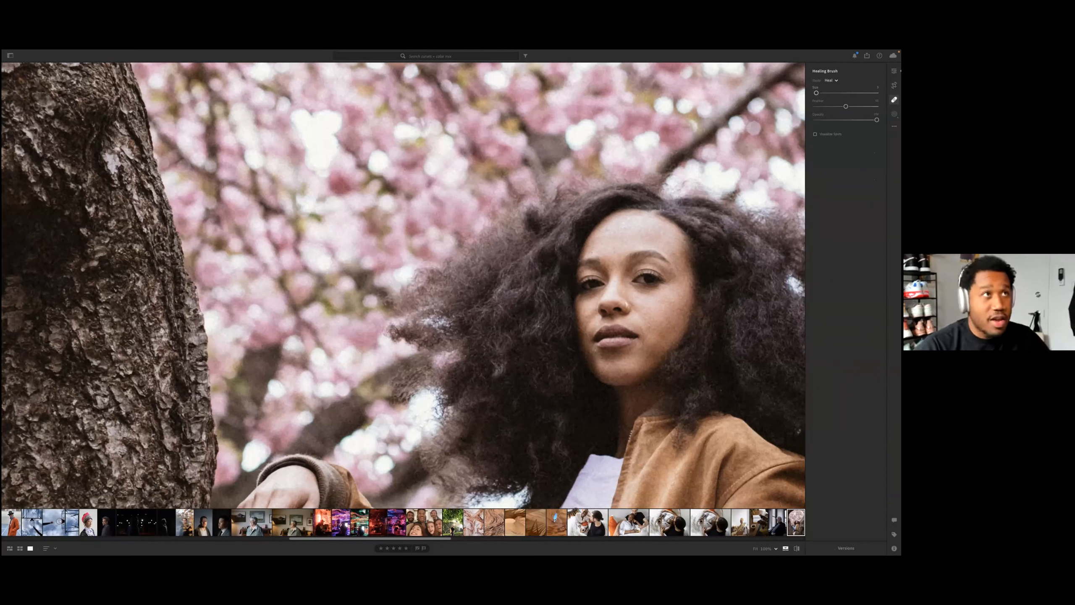
{"action": "left_click", "coordinate": [831, 80]}
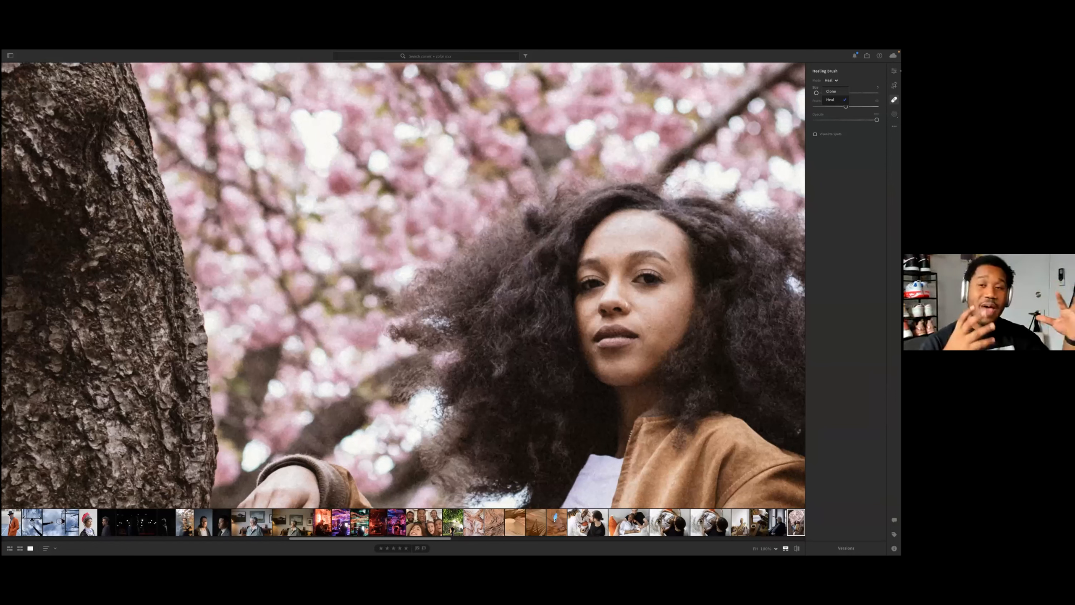
{"action": "key", "text": "Escape"}
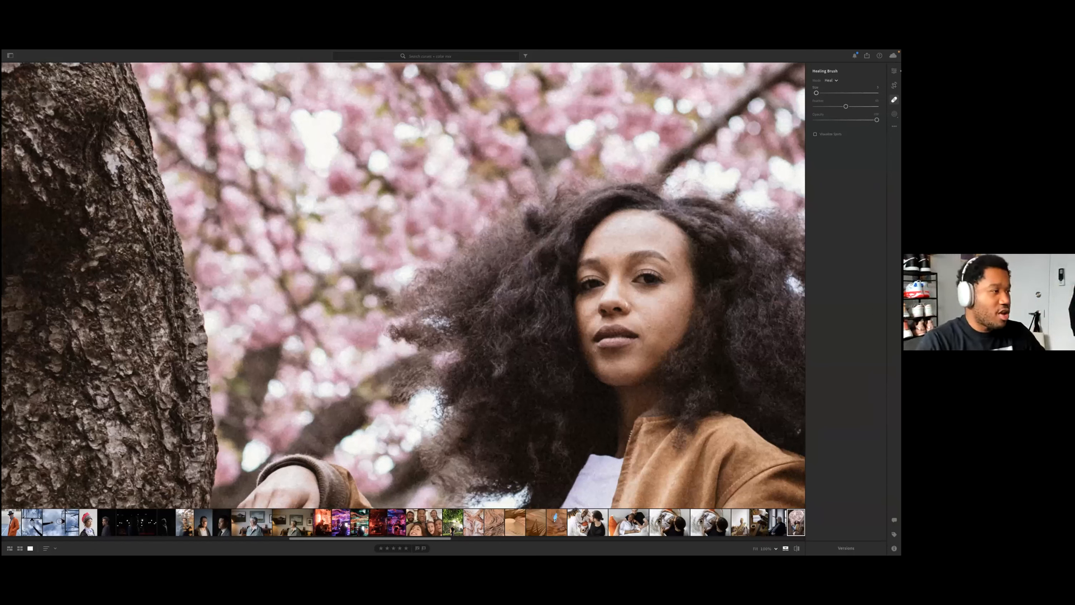
{"action": "scroll", "coordinate": [451, 531], "scroll_direction": "left", "scroll_amount": 1}
{"action": "scroll", "coordinate": [451, 531], "scroll_direction": "right", "scroll_amount": 8}
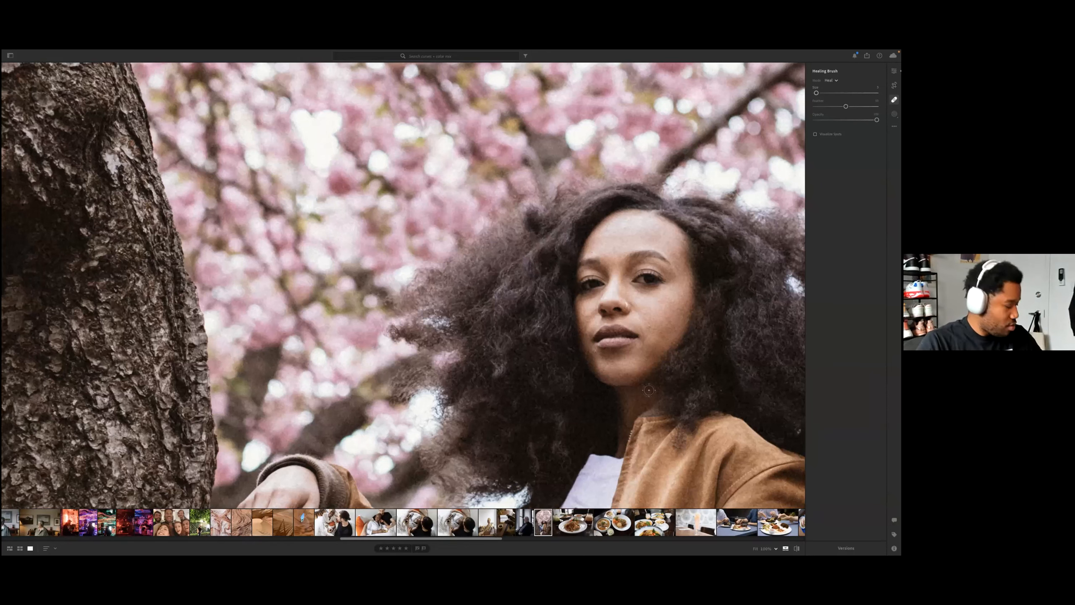
{"action": "left_click_drag", "start_coordinate": [668, 373], "coordinate": [639, 376]}
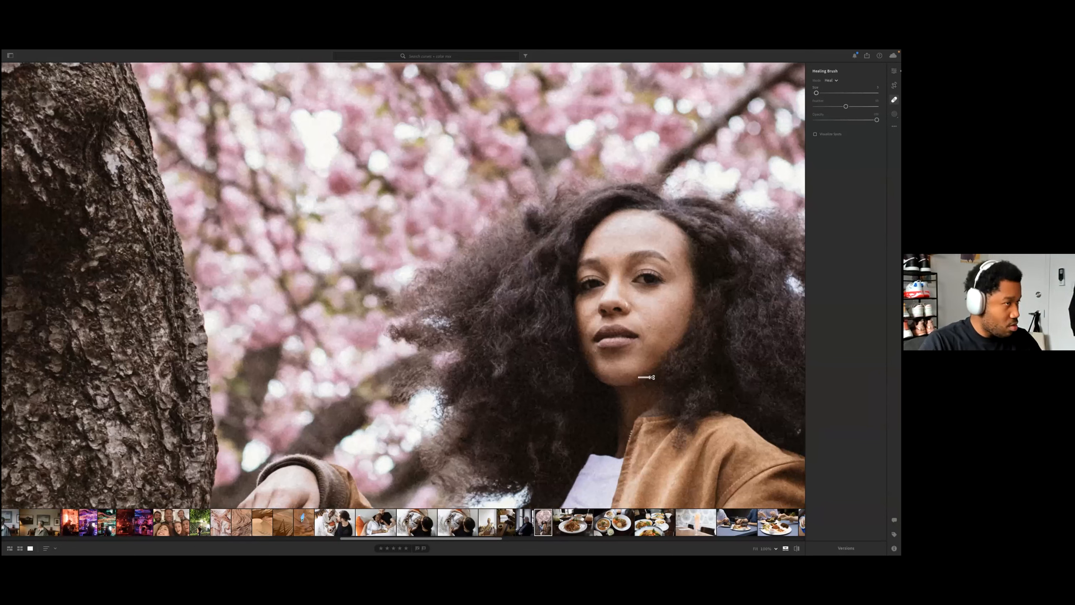
{"action": "key", "text": "e"}
Step: Cover the bright background gap in the woman's hair with the Healing Brush in Clone mode, using nearby dark hair
{"action": "left_click", "coordinate": [416, 289]}
{"action": "left_click", "coordinate": [415, 288]}
{"action": "left_click", "coordinate": [416, 289]}
{"action": "left_click", "coordinate": [415, 288]}
{"action": "left_click", "coordinate": [456, 282]}
{"action": "left_click", "coordinate": [456, 281]}
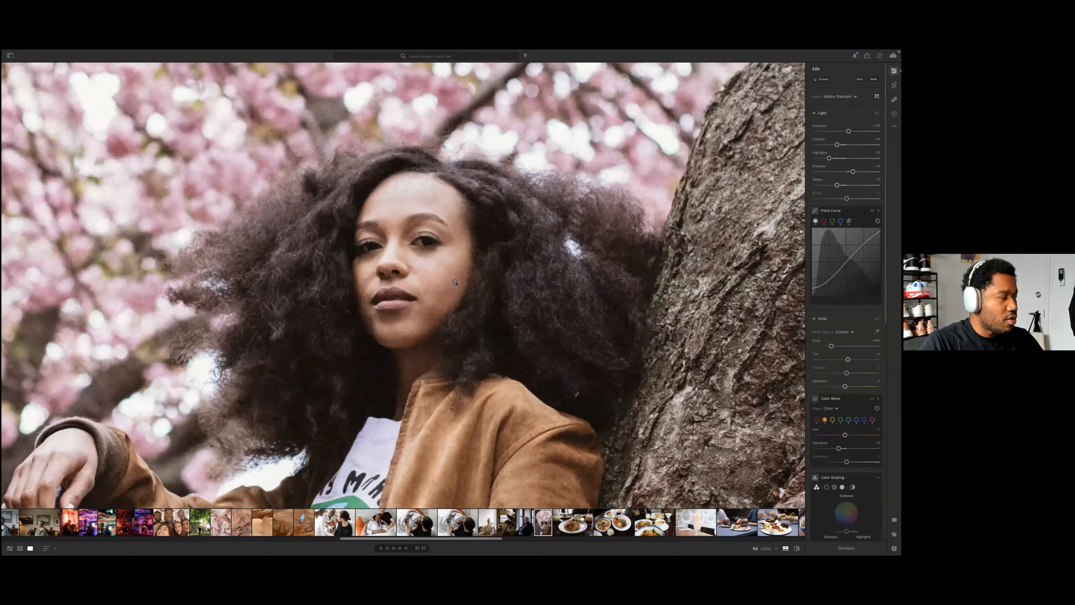
{"action": "left_click", "coordinate": [455, 282]}
{"action": "left_click", "coordinate": [436, 282]}
{"action": "left_click_drag", "start_coordinate": [440, 336], "coordinate": [422, 397]}
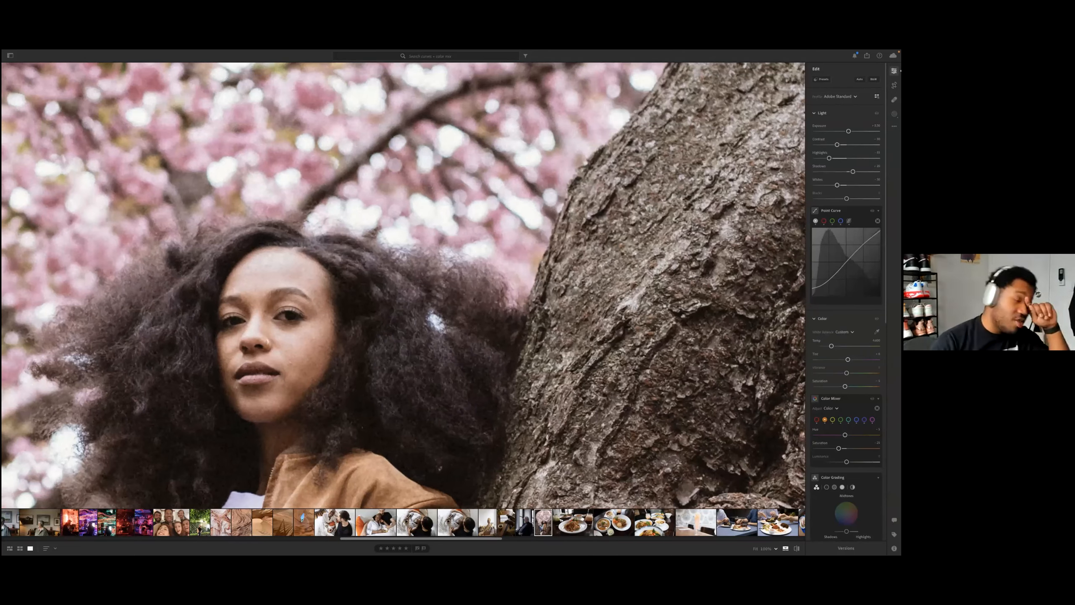
{"action": "left_click", "coordinate": [894, 99]}
{"action": "left_click", "coordinate": [831, 81]}
{"action": "left_click", "coordinate": [831, 98]}
{"action": "mouse_move", "coordinate": [435, 321]}
{"action": "left_mouse_down"}
{"action": "mouse_move", "coordinate": [444, 334]}
{"action": "mouse_move", "coordinate": [426, 317]}
{"action": "mouse_move", "coordinate": [442, 314]}
{"action": "left_mouse_up"}
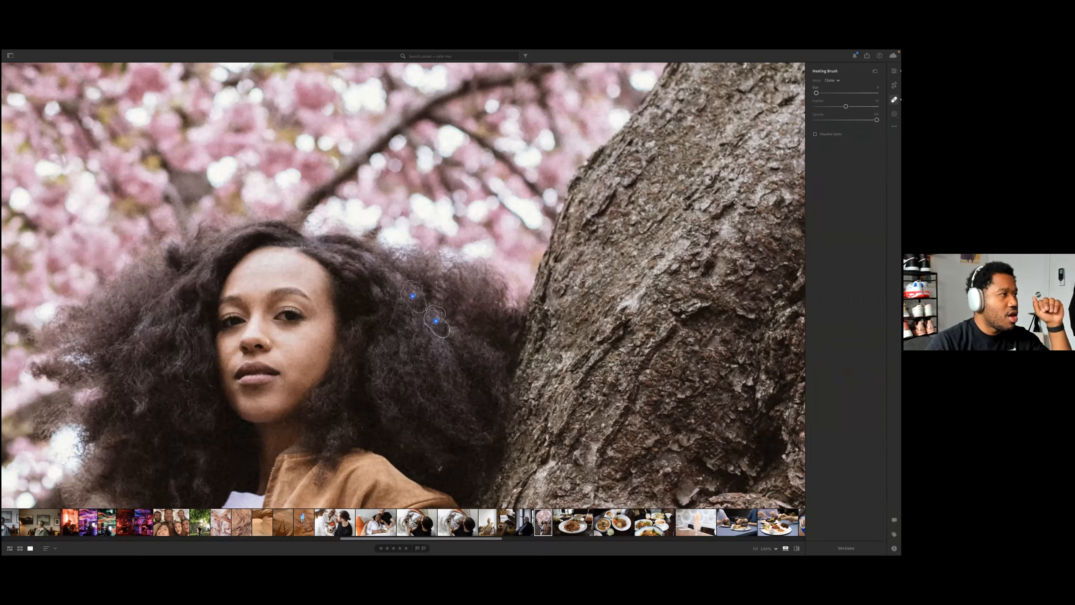
{"action": "mouse_move", "coordinate": [451, 371]}
{"action": "left_mouse_down"}
{"action": "mouse_move", "coordinate": [467, 378]}
{"action": "mouse_move", "coordinate": [443, 382]}
{"action": "mouse_move", "coordinate": [416, 356]}
{"action": "left_mouse_up"}
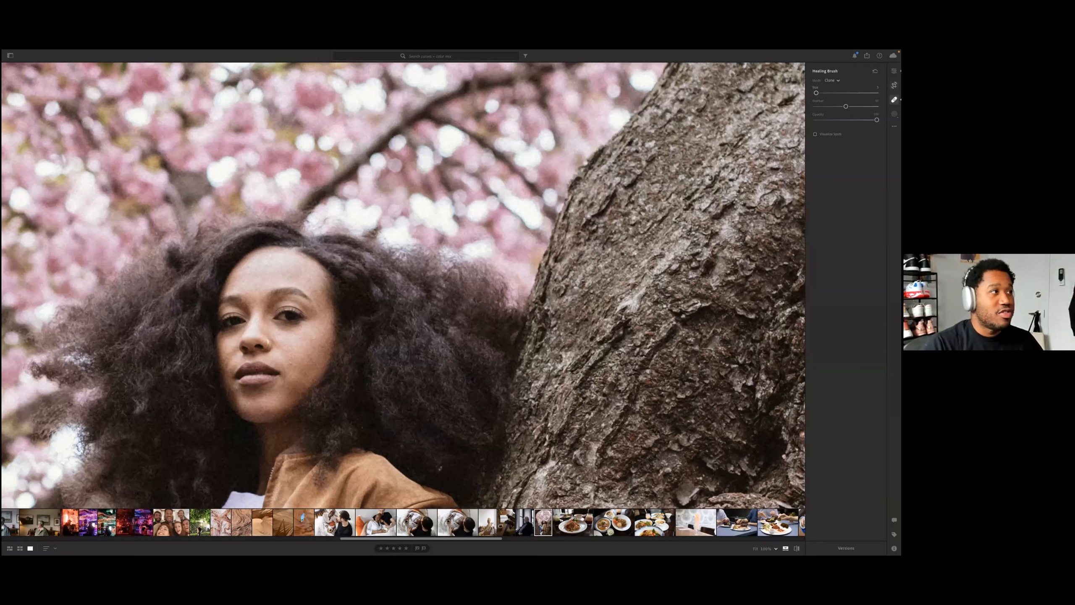
Step: Compare the whole edited cherry tree photo with its unedited original, with its edit settings shown
{"action": "key", "text": "e"}
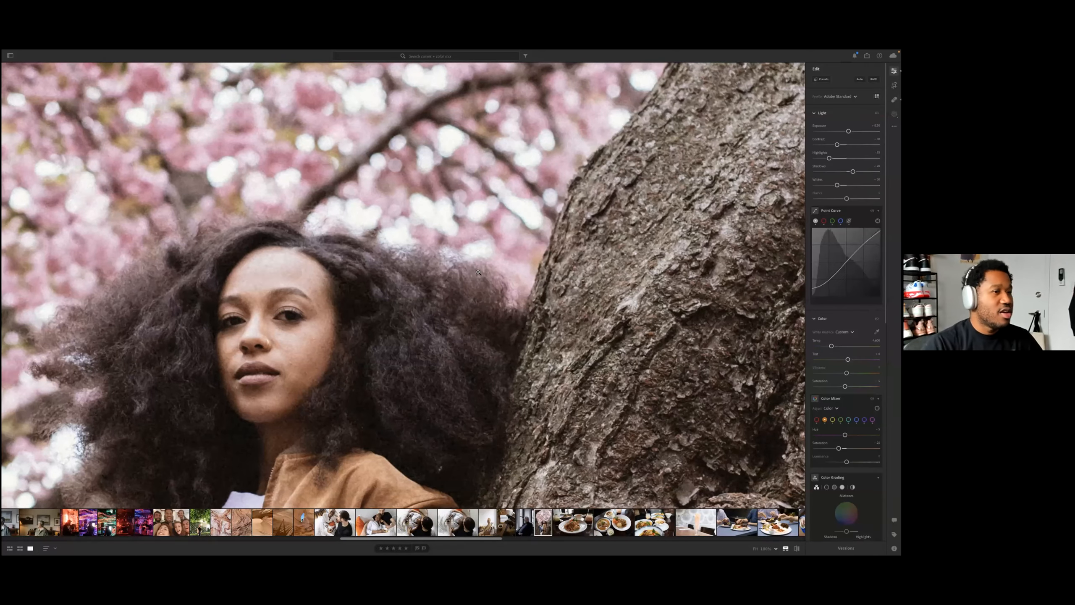
{"action": "left_click", "coordinate": [479, 272]}
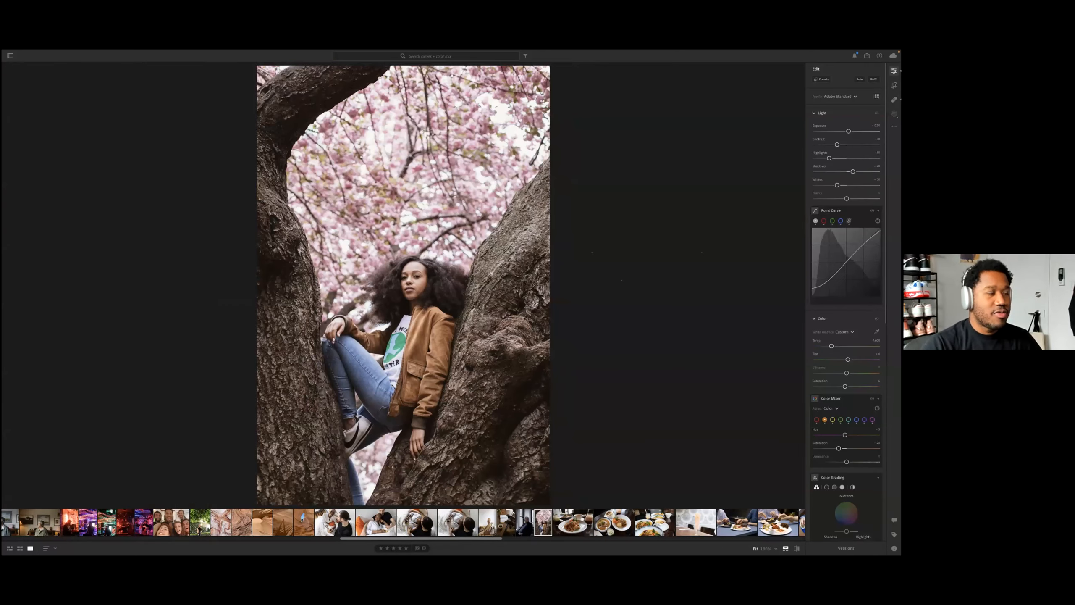
{"action": "key", "text": "backslash"}
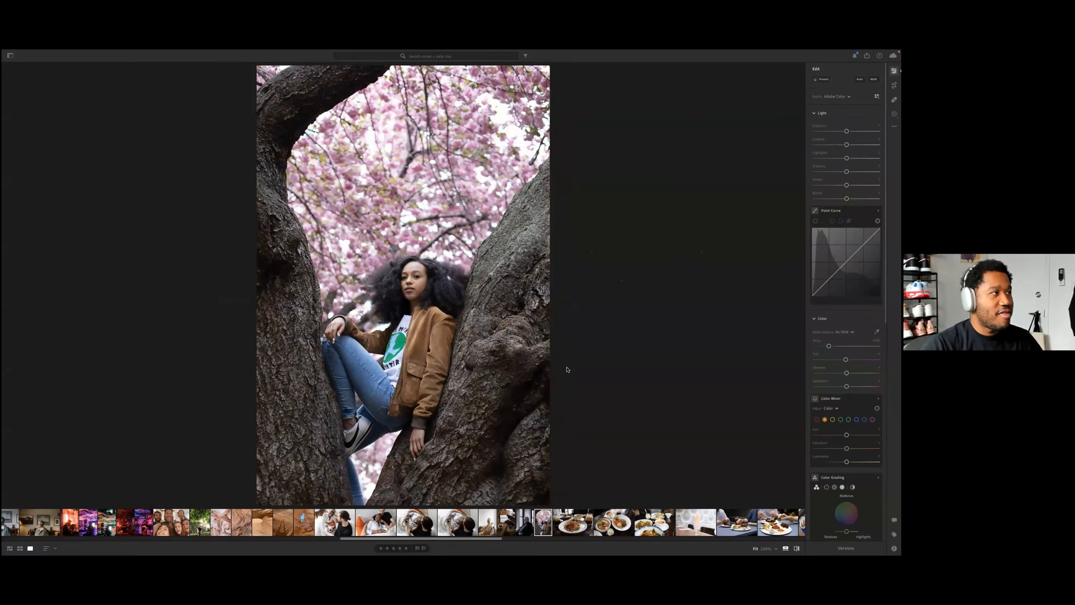
{"action": "key", "text": "backslash"}
Step: Compare the edited and original versions of the woman's face and hair up close, checking the repaired gap in the hair
{"action": "left_click", "coordinate": [448, 277]}
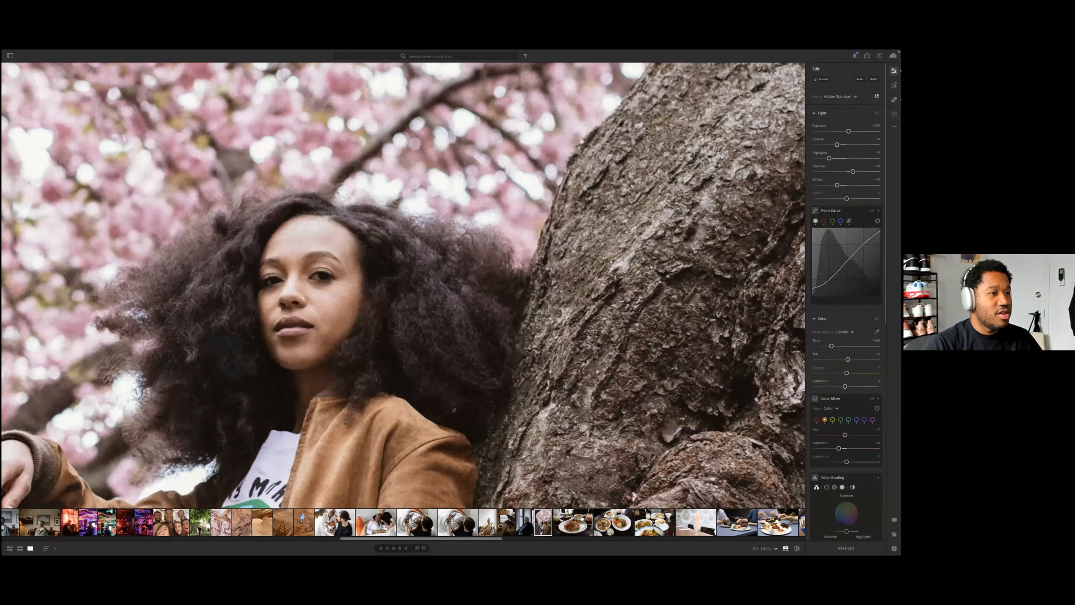
{"action": "key", "text": "backslash"}
{"action": "key", "text": "backslash"}
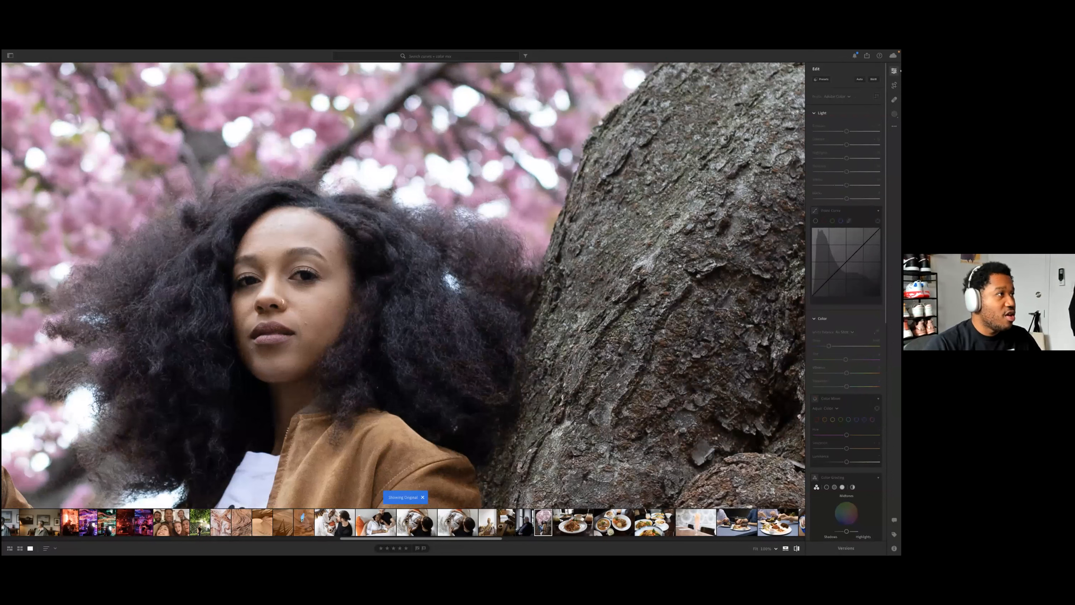
{"action": "key", "text": "backslash"}
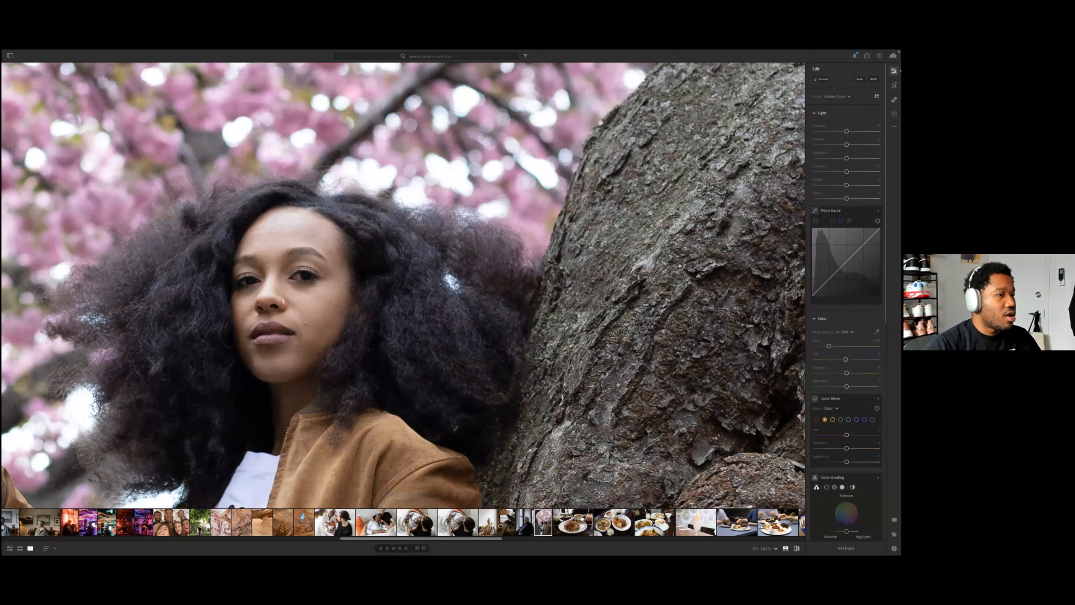
{"action": "key", "text": "backslash"}
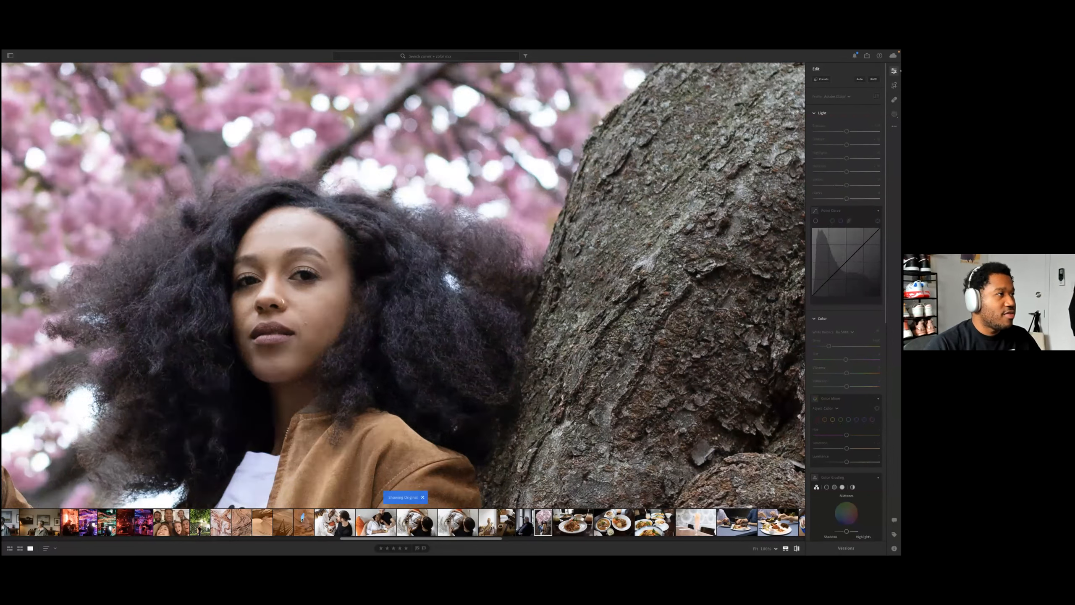
{"action": "key", "text": "backslash"}
{"action": "left_click", "coordinate": [458, 353]}
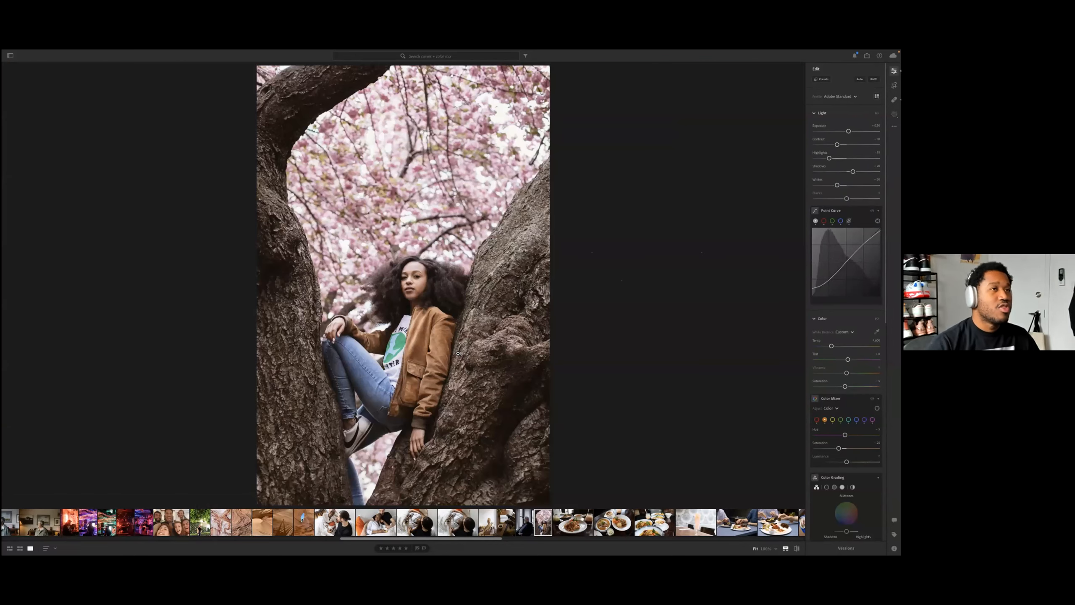
Step: Open the photo of the woman in the white dress among greenery near the end of the album, and inspect her face and hair up close
{"action": "key", "text": "e"}
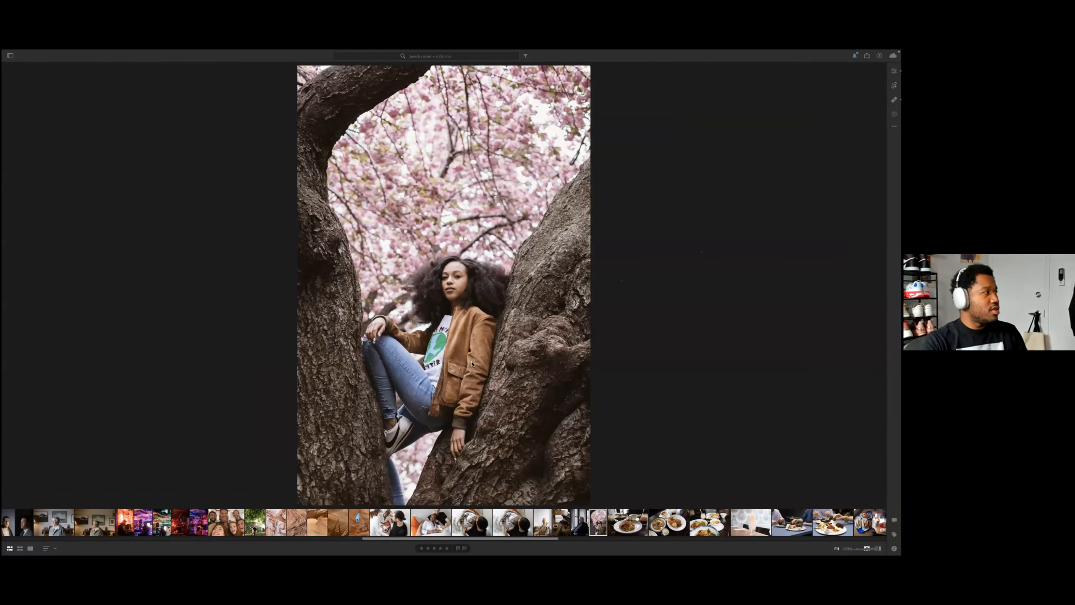
{"action": "key", "text": "g"}
{"action": "scroll", "coordinate": [467, 336], "scroll_direction": "down", "scroll_amount": 5}
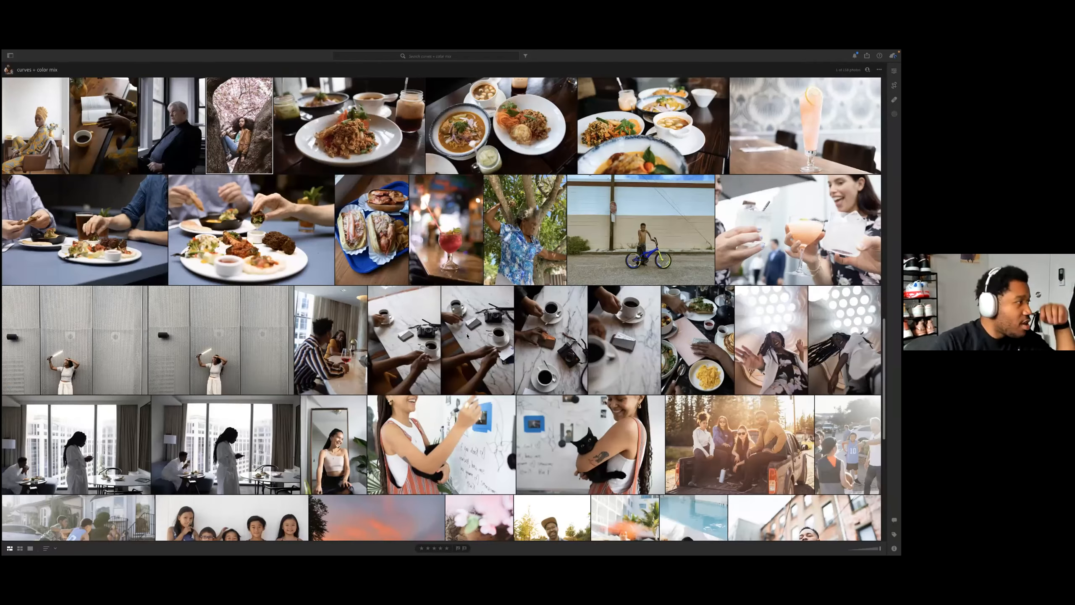
{"action": "scroll", "coordinate": [467, 336], "scroll_direction": "down", "scroll_amount": 5}
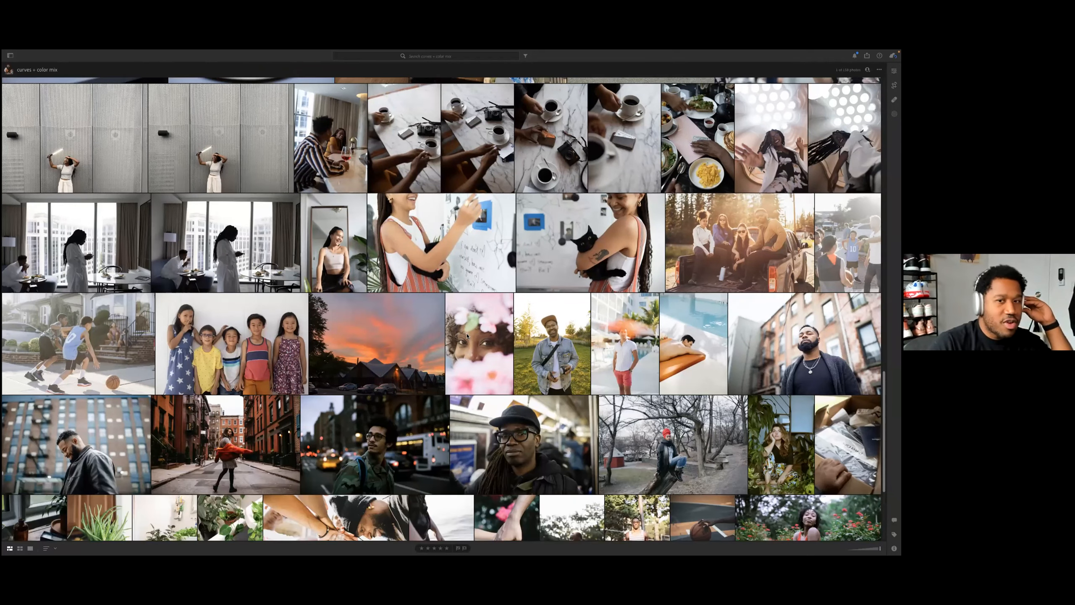
{"action": "scroll", "coordinate": [467, 336], "scroll_direction": "down", "scroll_amount": 2}
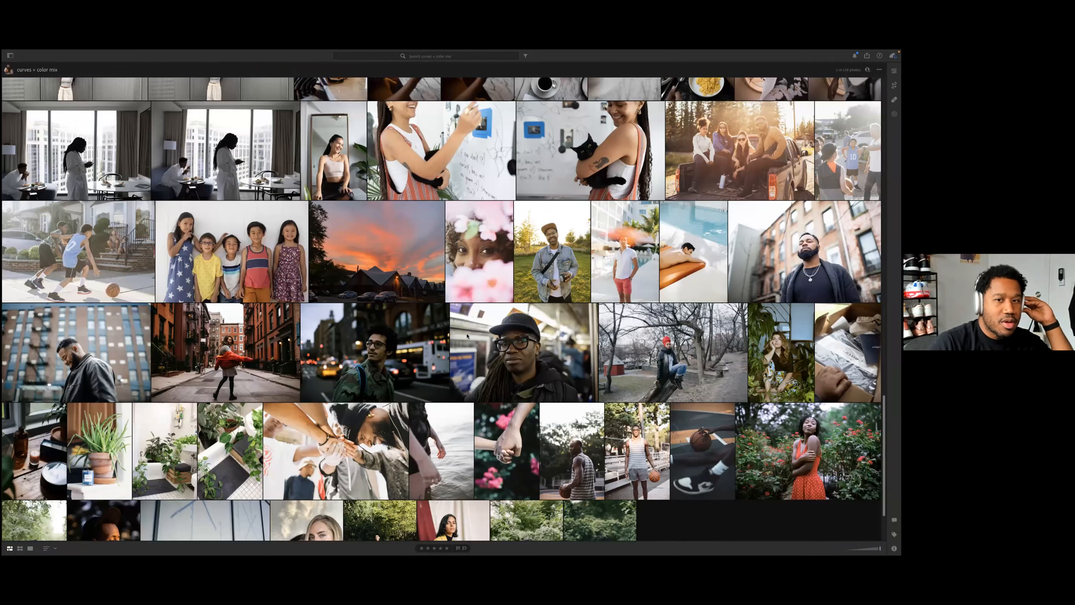
{"action": "scroll", "coordinate": [467, 336], "scroll_direction": "down", "scroll_amount": 2}
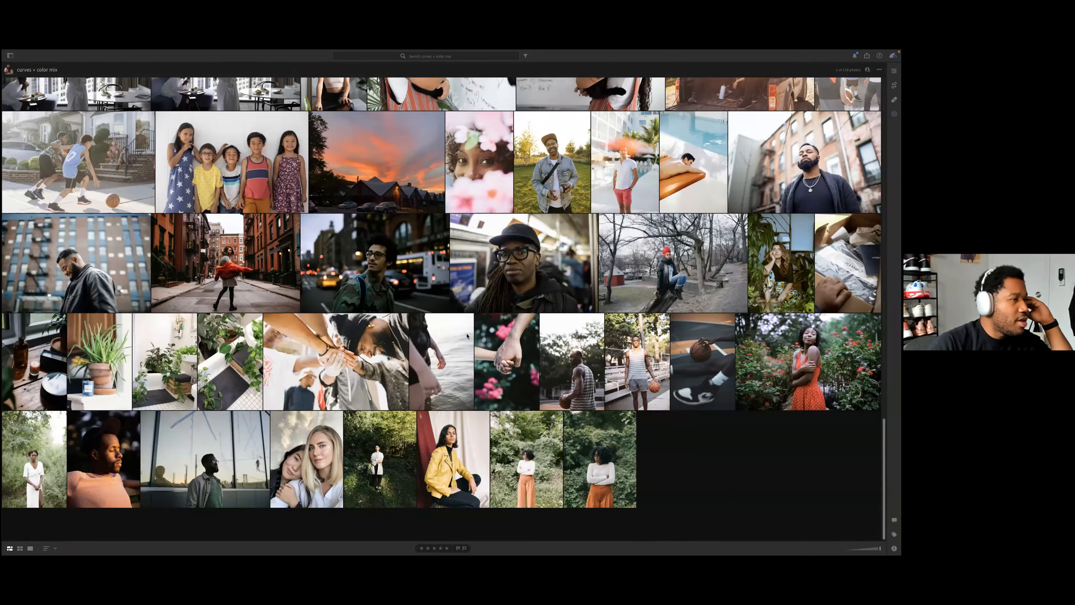
{"action": "double_click", "coordinate": [29, 431]}
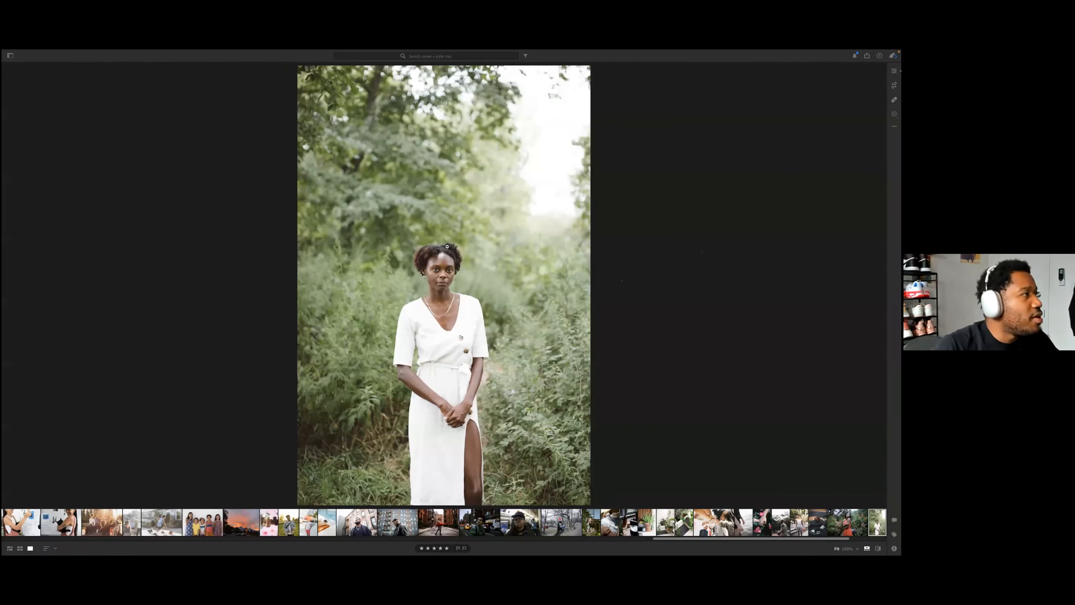
{"action": "left_click", "coordinate": [448, 247]}
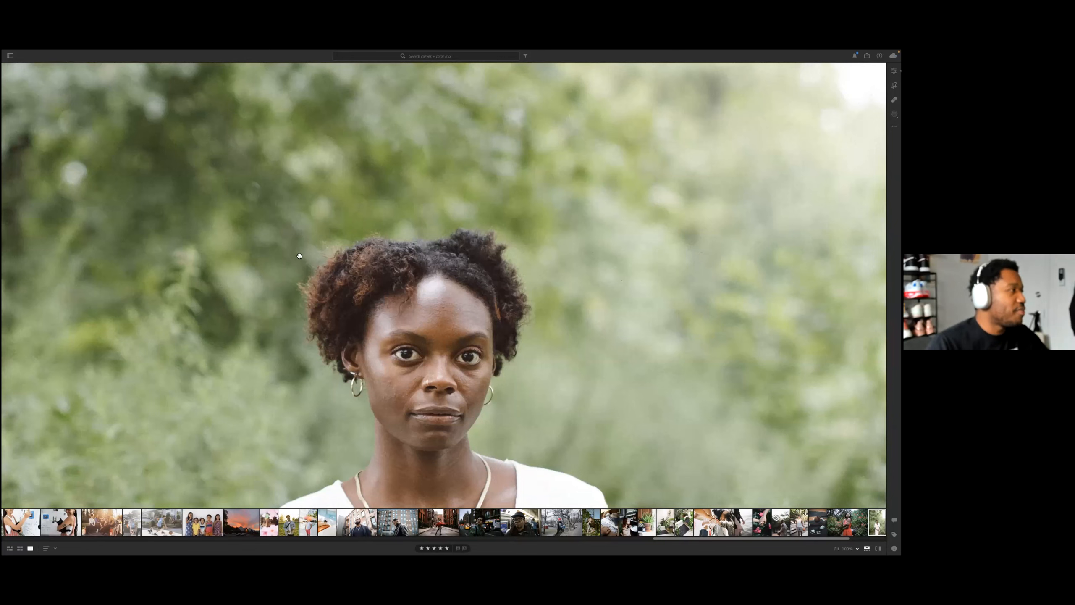
{"action": "left_click", "coordinate": [354, 244]}
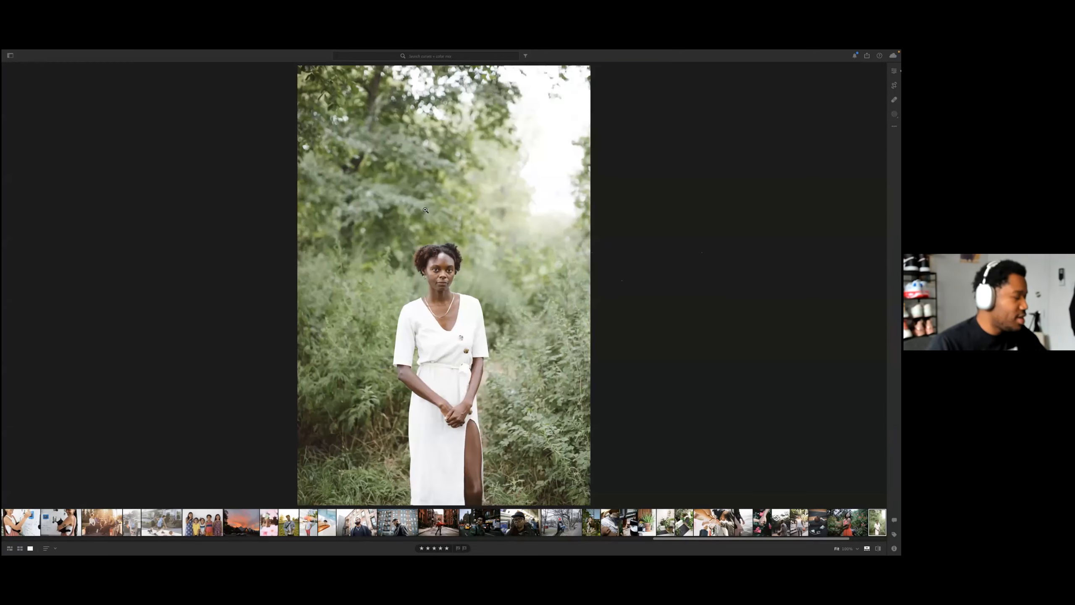
Step: Find the studio portrait of the seated curly-haired woman with black lipstick and a patterned dress near the album's start and open it
{"action": "key", "text": "g"}
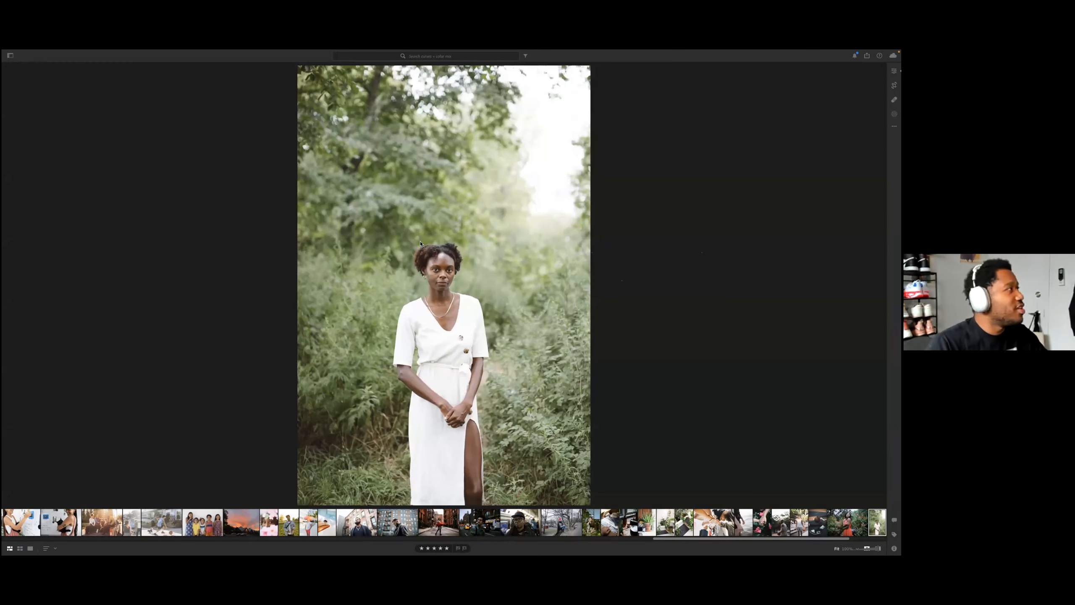
{"action": "scroll", "coordinate": [420, 244], "scroll_direction": "up", "scroll_amount": 1}
{"action": "scroll", "coordinate": [421, 244], "scroll_direction": "up", "scroll_amount": 15}
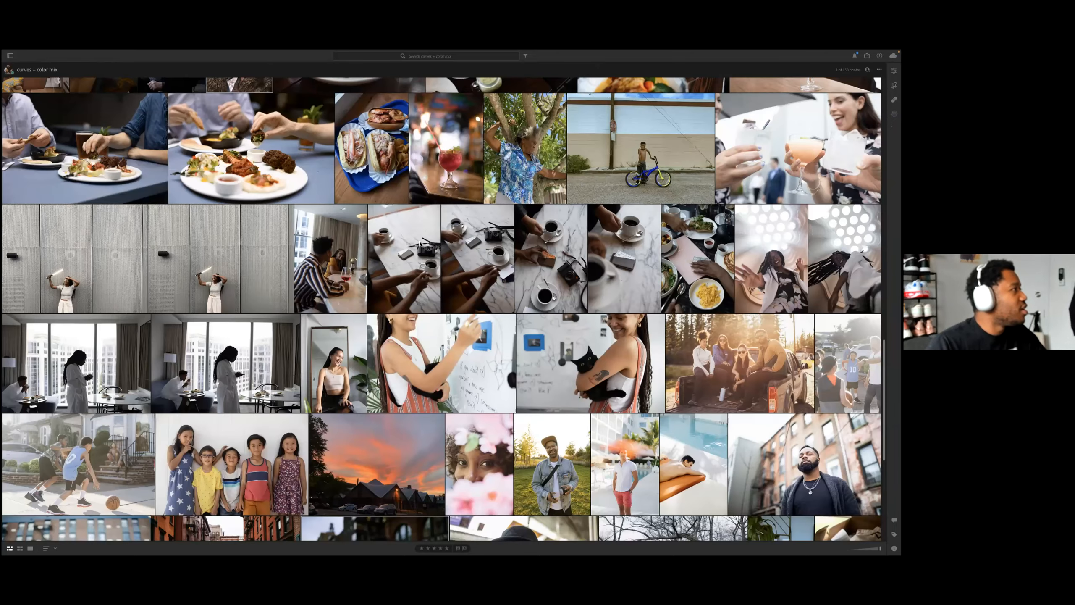
{"action": "scroll", "coordinate": [420, 244], "scroll_direction": "up", "scroll_amount": 15}
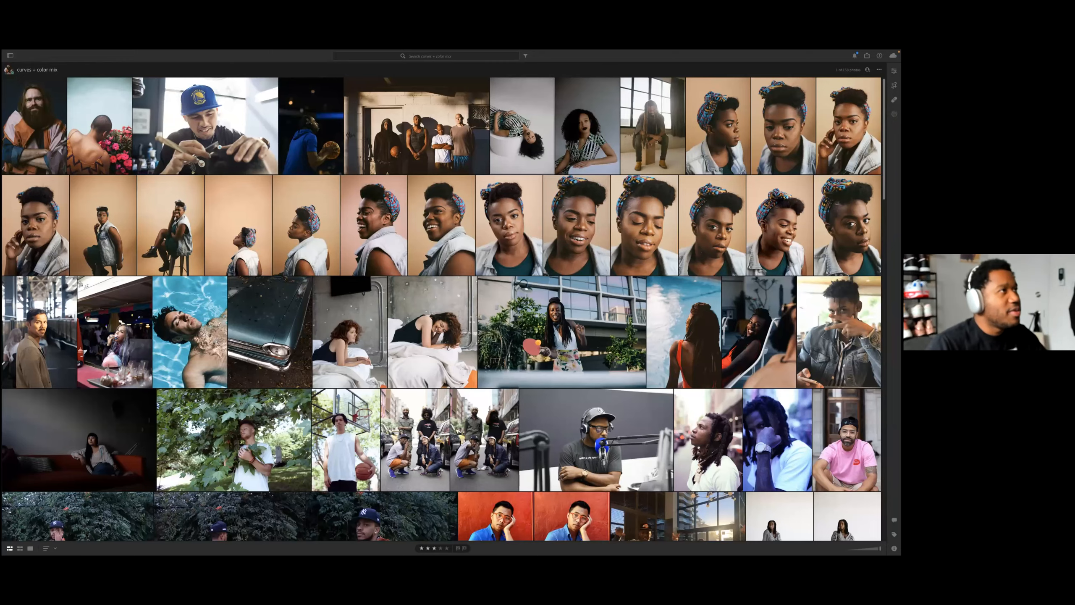
{"action": "double_click", "coordinate": [519, 134]}
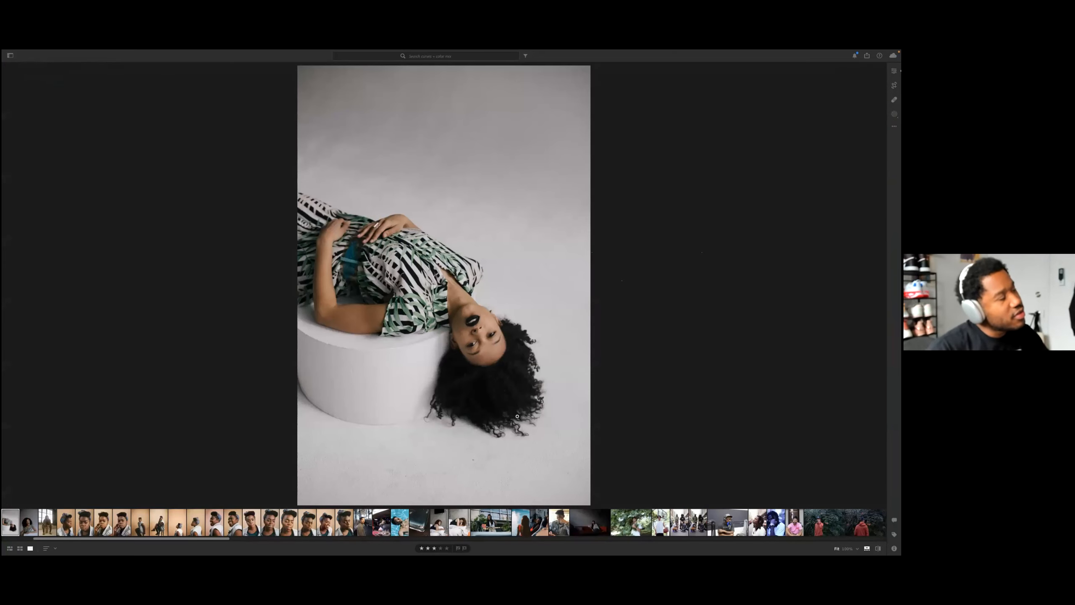
{"action": "key", "text": "Right"}
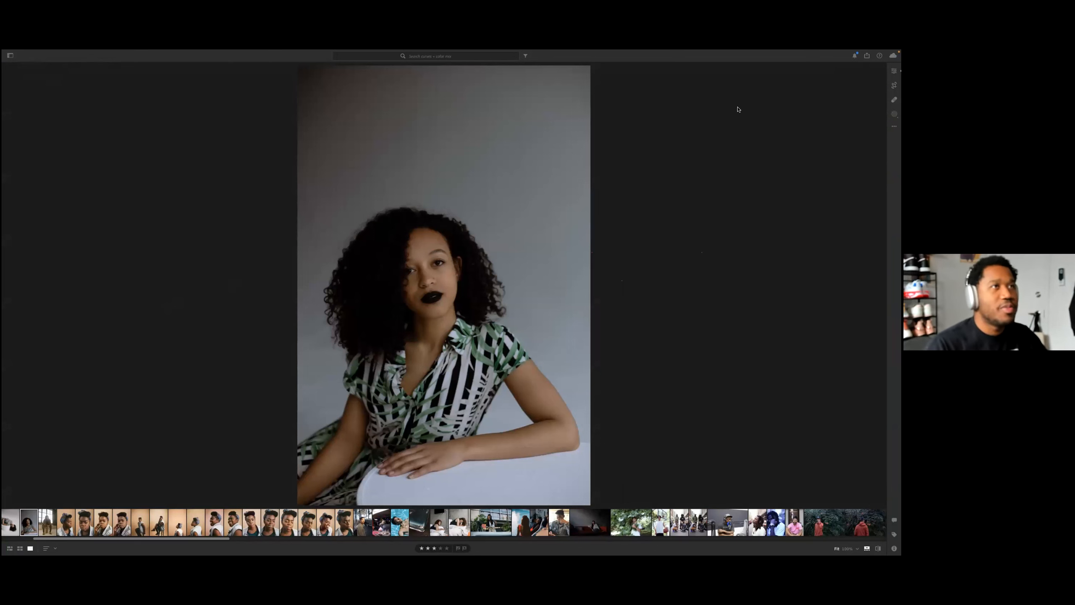
Step: Show the portrait's edit settings and compare the edited version with the original
{"action": "key", "text": "e"}
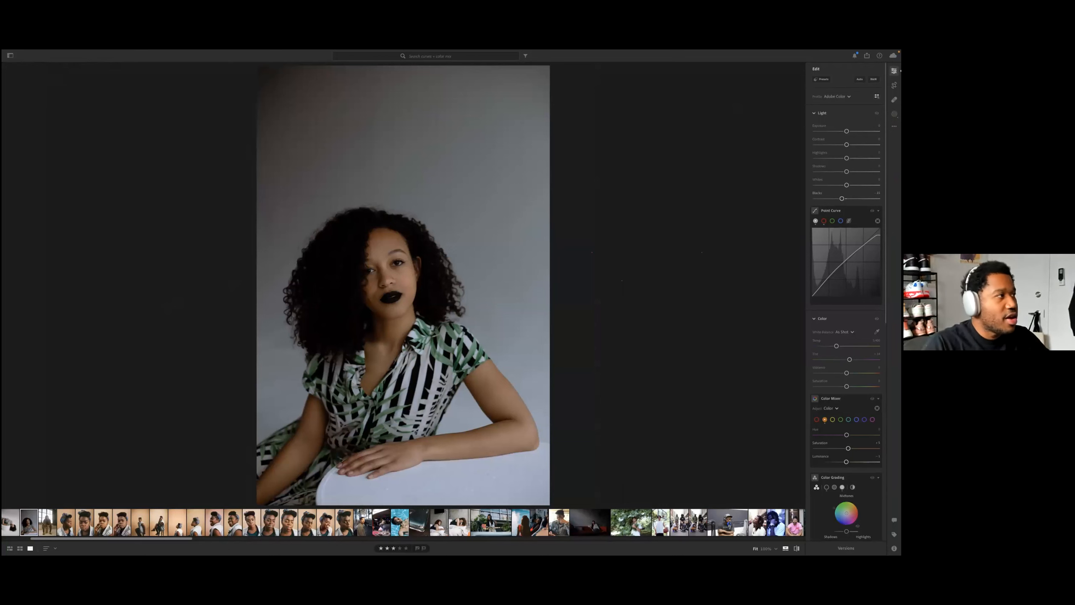
{"action": "key", "text": "backslash"}
{"action": "key", "text": "backslash"}
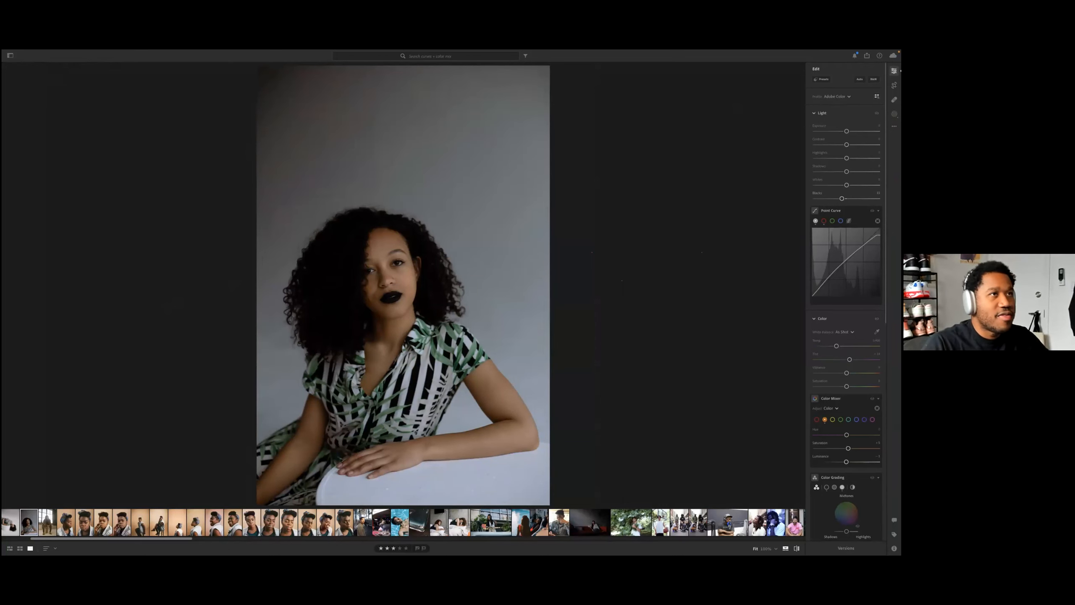
Step: Raise the portrait's exposure slightly, inspect the face and dark hair up close, and take a screenshot of the portrait
{"action": "left_click_drag", "start_coordinate": [847, 131], "coordinate": [847, 131]}
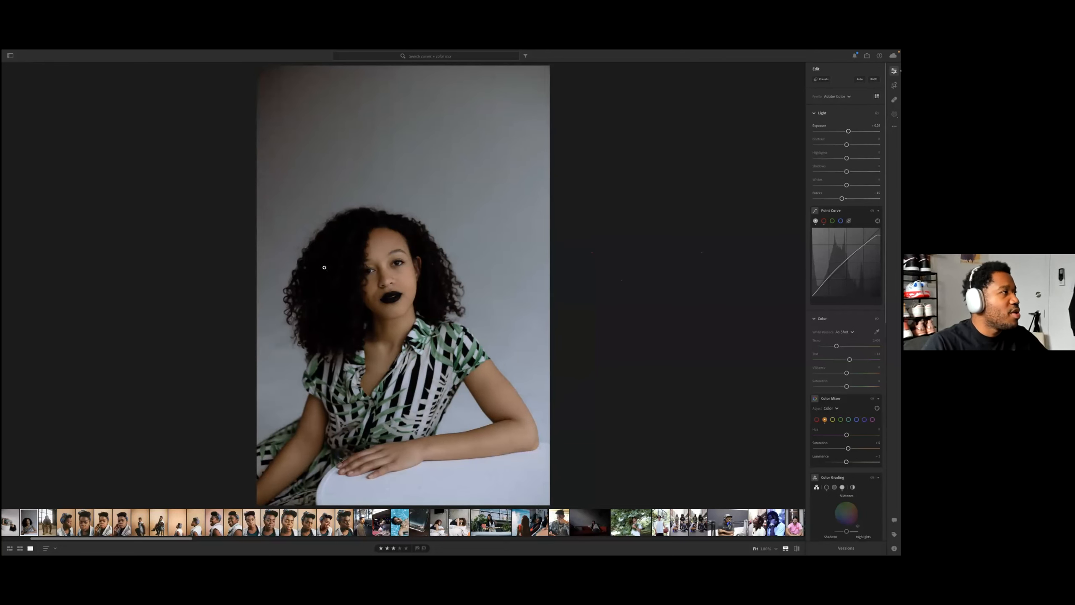
{"action": "left_click", "coordinate": [369, 278]}
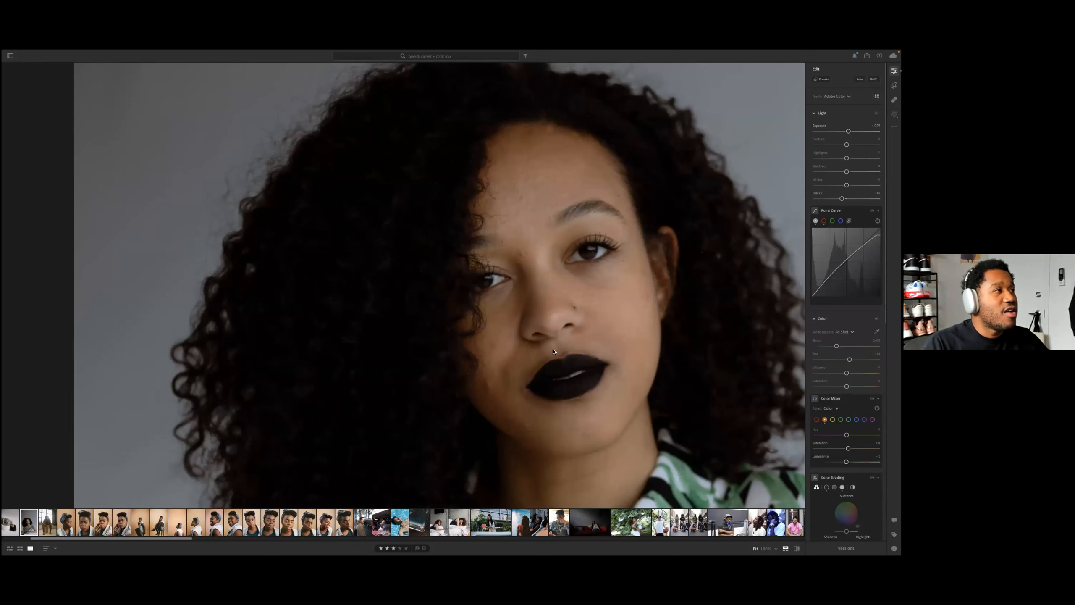
{"action": "left_click", "coordinate": [383, 141]}
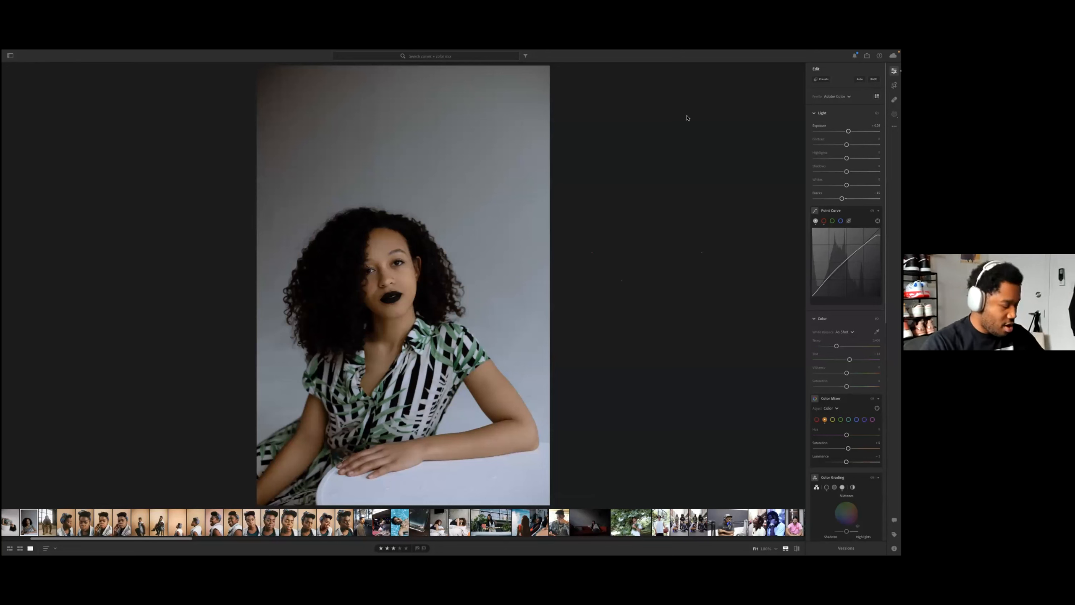
{"action": "left_click_drag", "start_coordinate": [228, 54], "coordinate": [585, 531]}
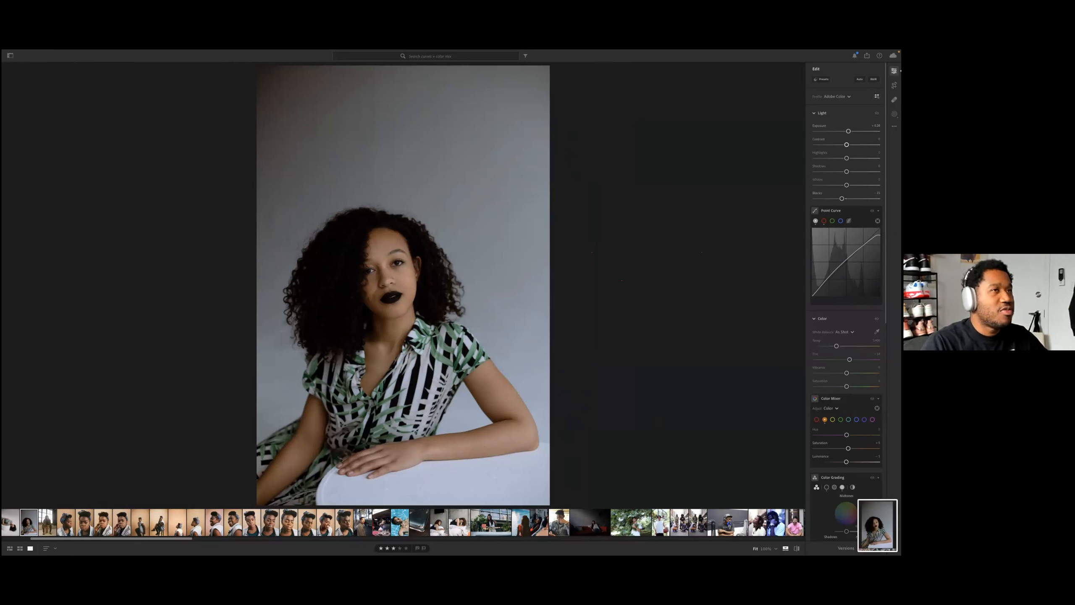
Step: Try a much higher exposure and a small shadows increase on the portrait, resetting each one
{"action": "left_click_drag", "start_coordinate": [848, 132], "coordinate": [862, 131]}
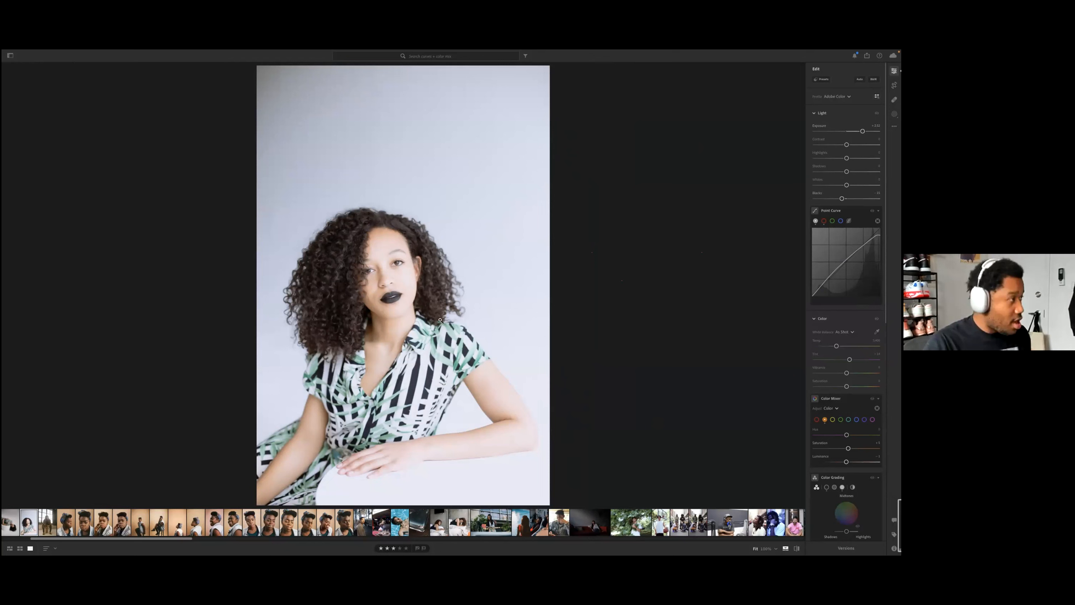
{"action": "key", "text": "super+z"}
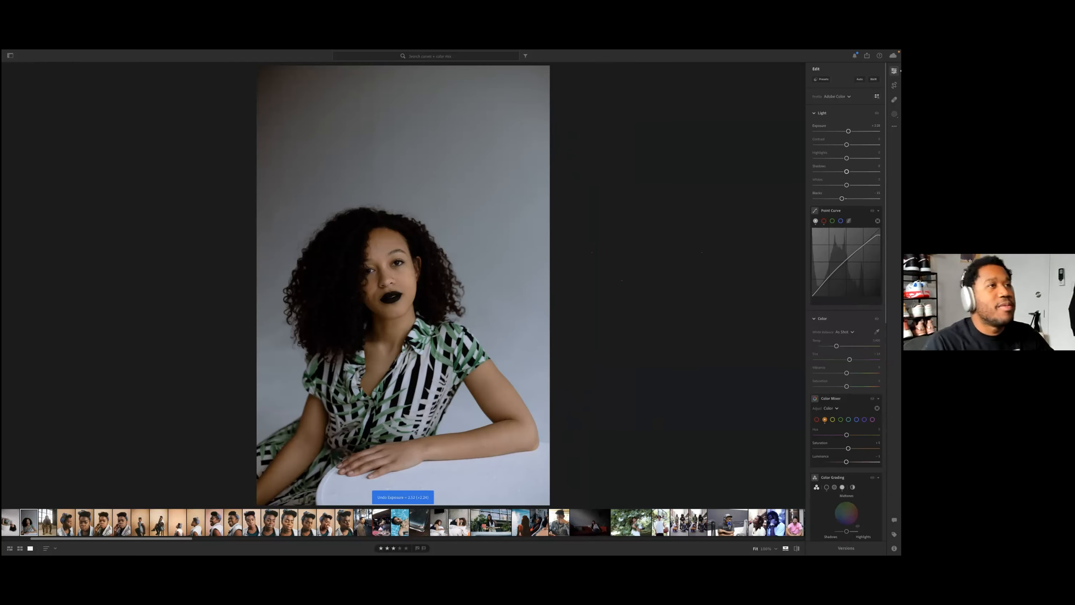
{"action": "mouse_move", "coordinate": [846, 171]}
{"action": "left_mouse_down"}
{"action": "mouse_move", "coordinate": [860, 172]}
{"action": "mouse_move", "coordinate": [850, 172]}
{"action": "left_mouse_up"}
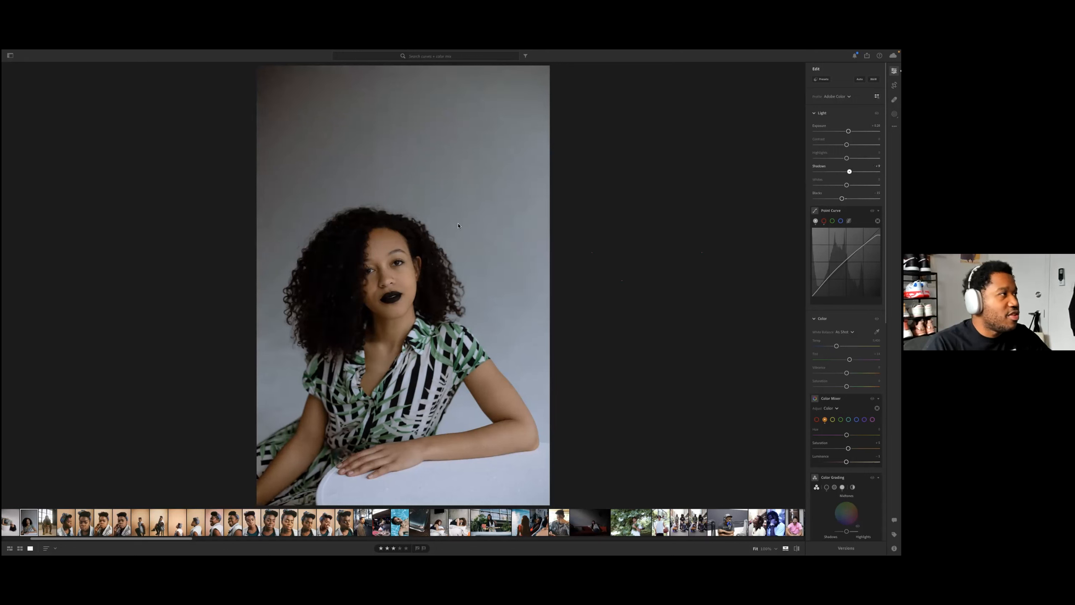
{"action": "left_click", "coordinate": [336, 260]}
{"action": "double_click", "coordinate": [849, 171]}
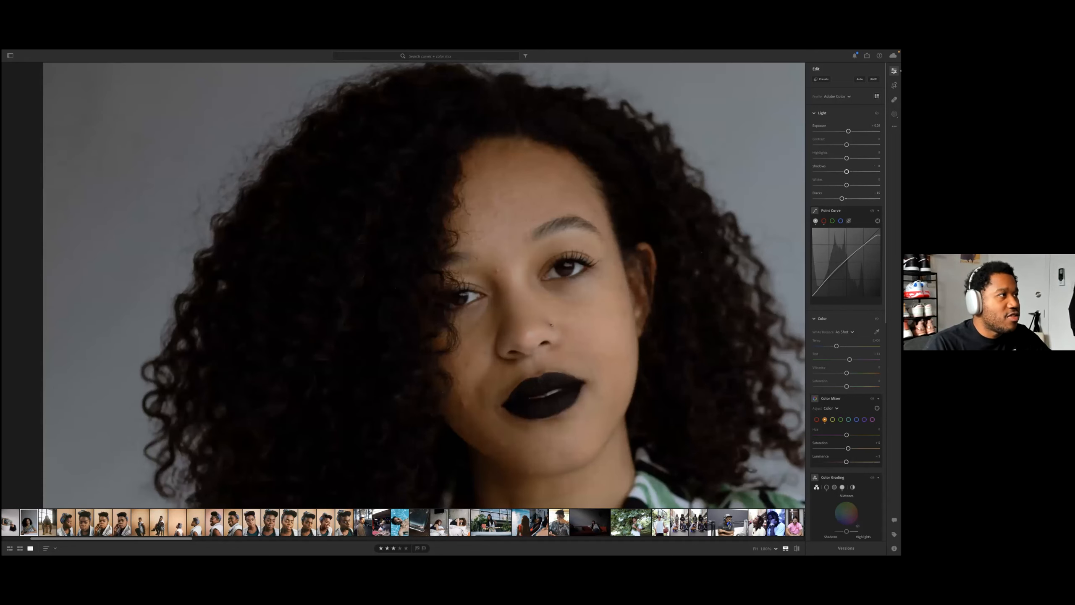
Step: Bring out detail in the dark hair by raising the shadows moderately, lowering the contrast a little and increasing the exposure slightly
{"action": "left_click_drag", "start_coordinate": [846, 172], "coordinate": [859, 171]}
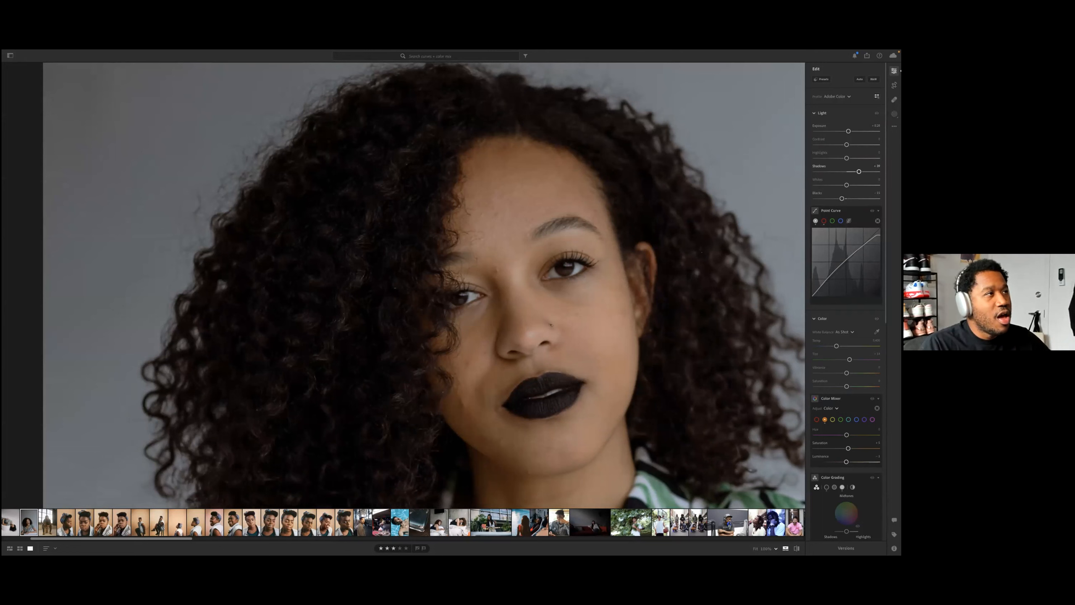
{"action": "double_click", "coordinate": [859, 171]}
{"action": "left_click_drag", "start_coordinate": [847, 171], "coordinate": [859, 171]}
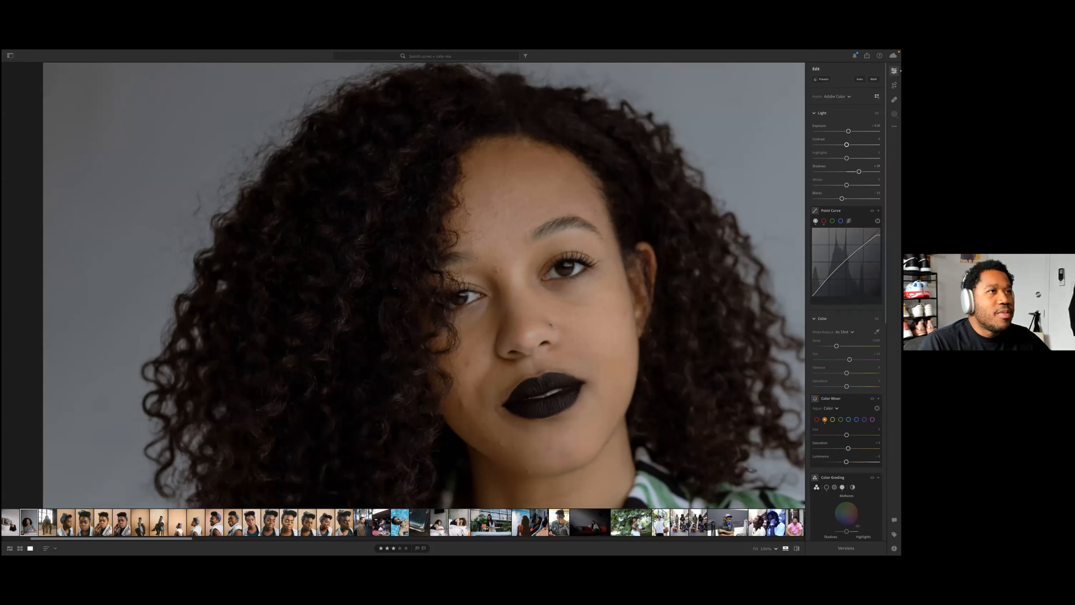
{"action": "left_click_drag", "start_coordinate": [846, 145], "coordinate": [841, 144]}
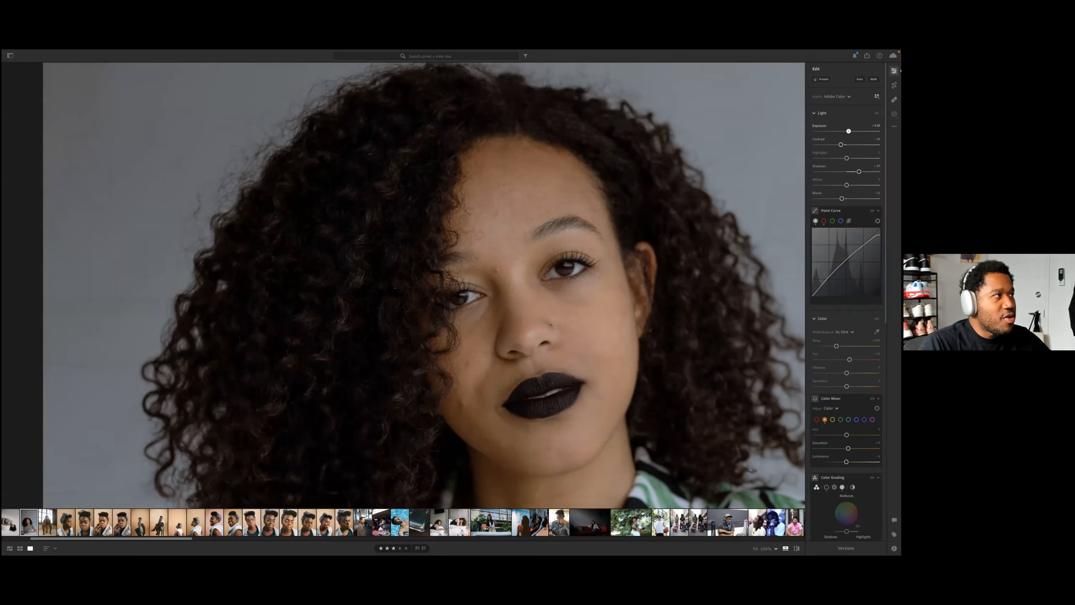
{"action": "left_click", "coordinate": [562, 254]}
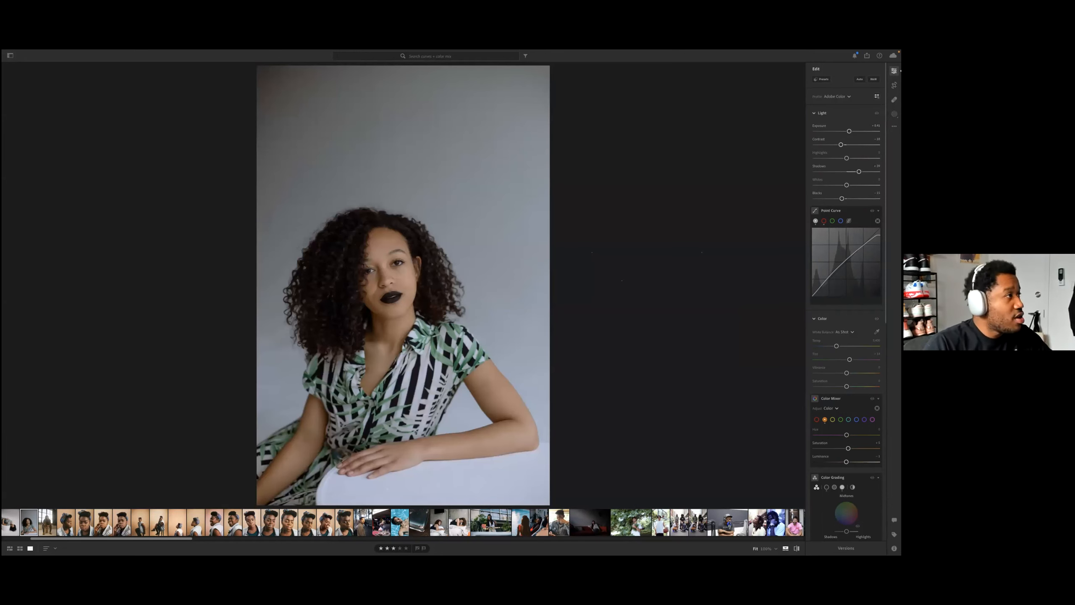
Step: Compare the adjusted portrait with its original version
{"action": "key", "text": "backslash"}
{"action": "key", "text": "backslash"}
{"action": "key", "text": "backslash"}
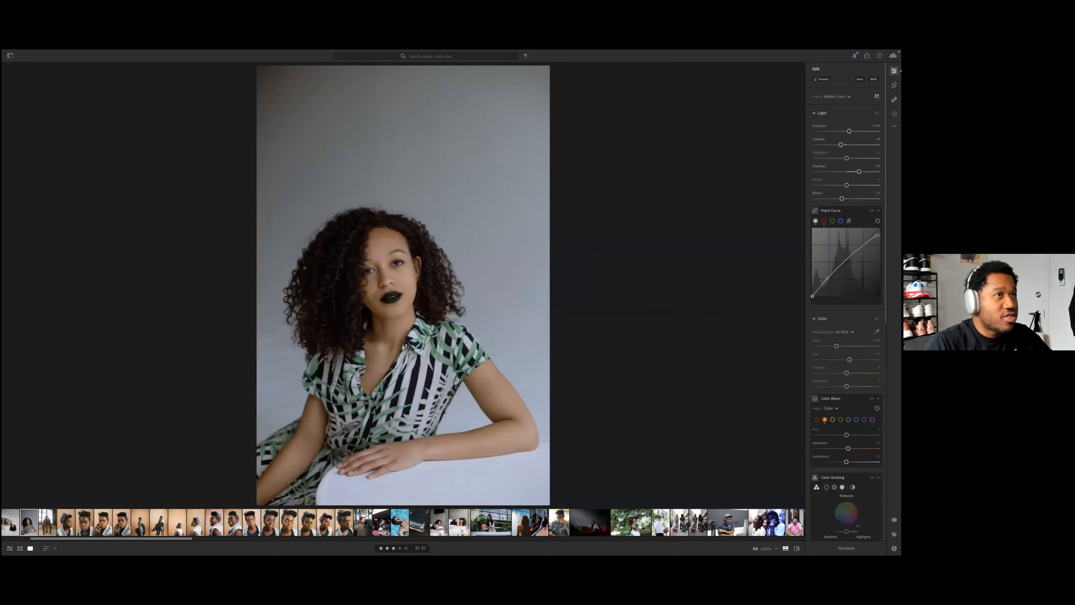
Step: Lower the portrait's highlights moderately while viewing the face and hair close up
{"action": "left_click", "coordinate": [380, 240]}
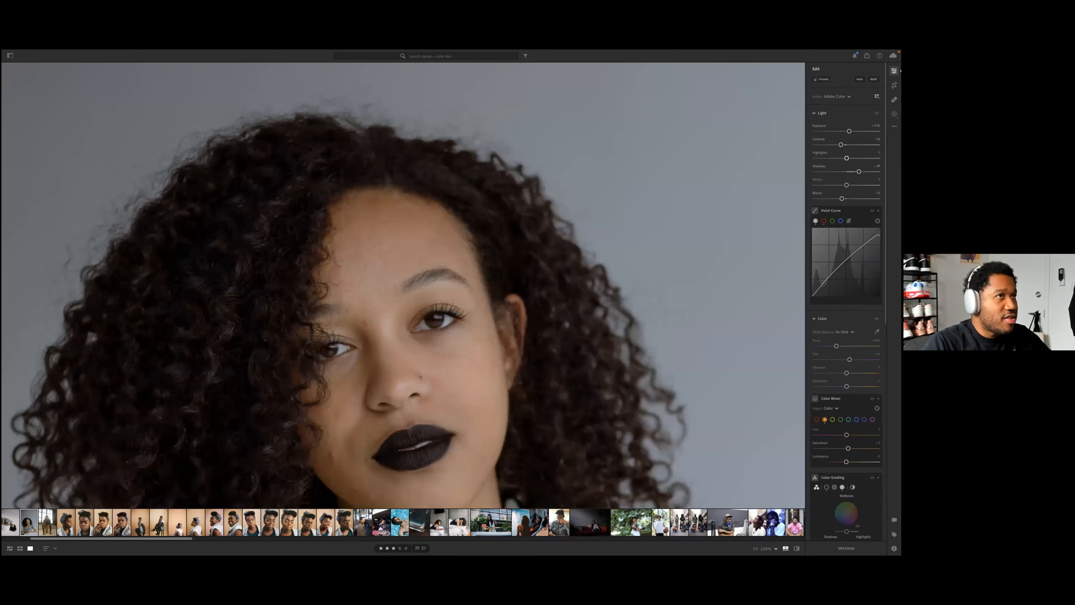
{"action": "left_click_drag", "start_coordinate": [846, 158], "coordinate": [835, 157]}
{"action": "left_click", "coordinate": [409, 287]}
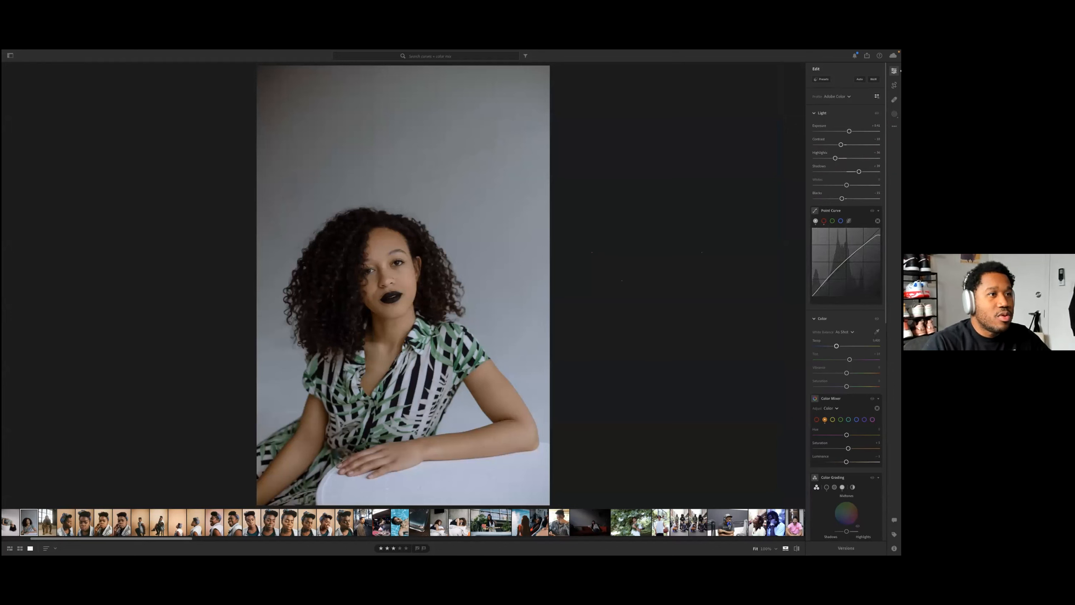
Step: Warm the portrait's color temperature slightly, reduce its shadows and exposure a little, and inspect the edge of the hair
{"action": "left_click_drag", "start_coordinate": [836, 346], "coordinate": [840, 346]}
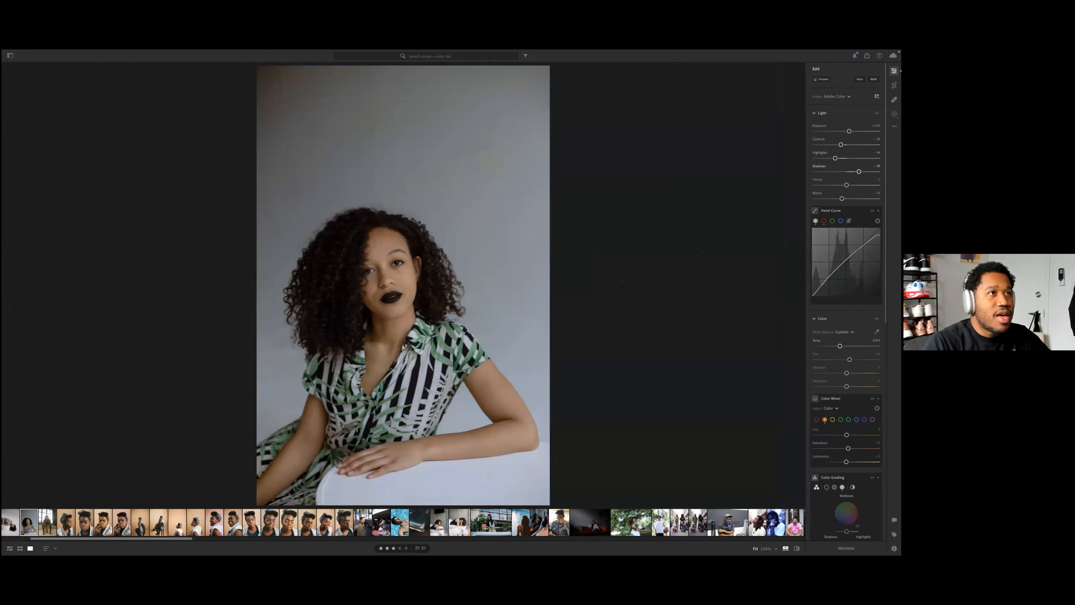
{"action": "left_click_drag", "start_coordinate": [859, 172], "coordinate": [856, 171]}
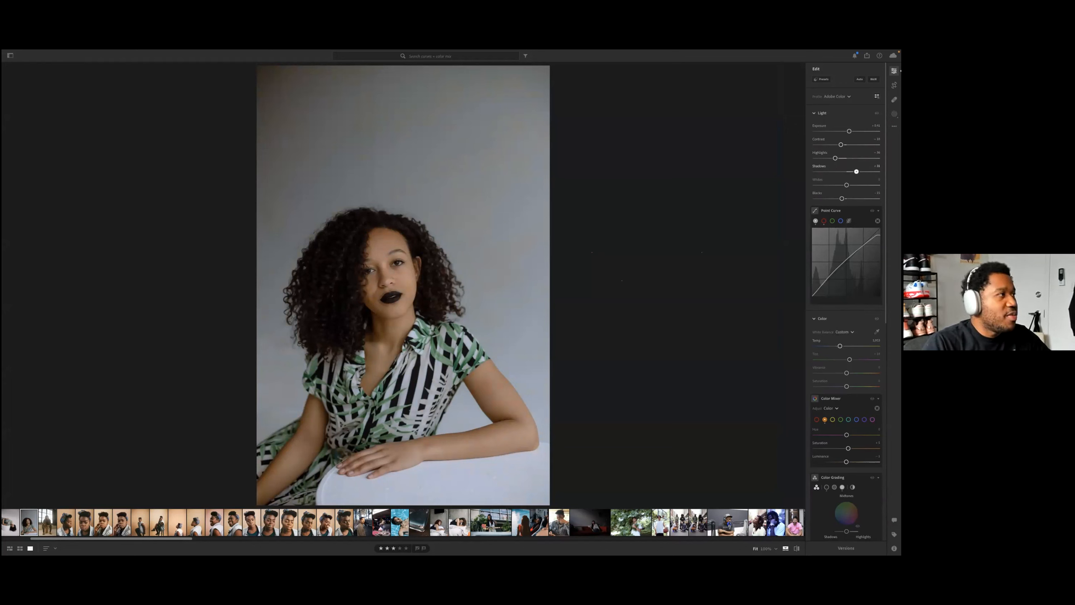
{"action": "left_click_drag", "start_coordinate": [849, 132], "coordinate": [849, 131]}
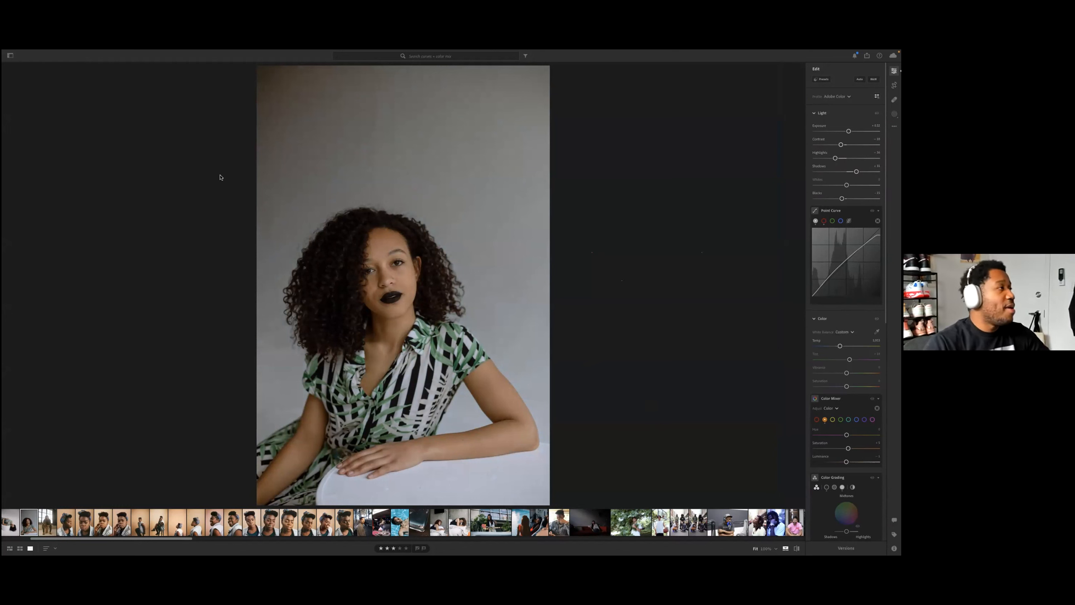
{"action": "left_click", "coordinate": [358, 202]}
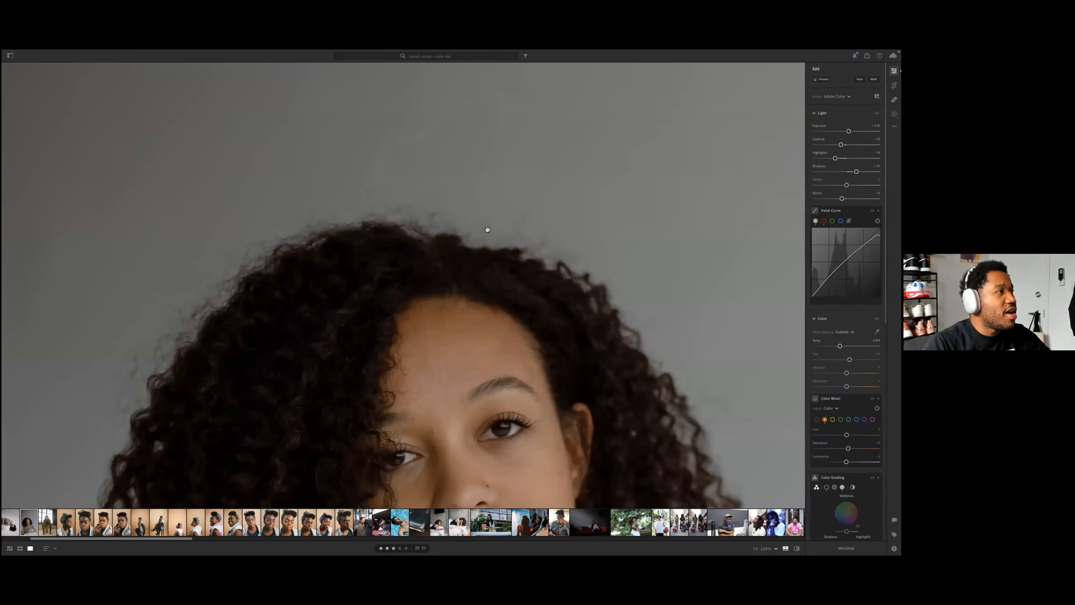
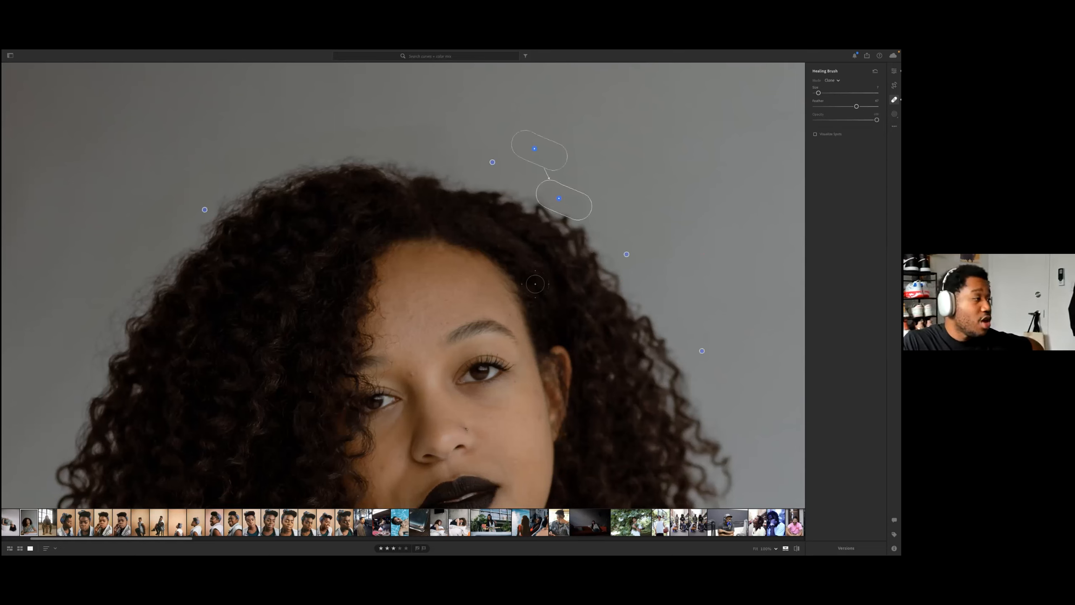
Step: Open the portrait of the woman with the blue patterned headband and denim jacket in Photoshop for editing
{"action": "left_click", "coordinate": [116, 523]}
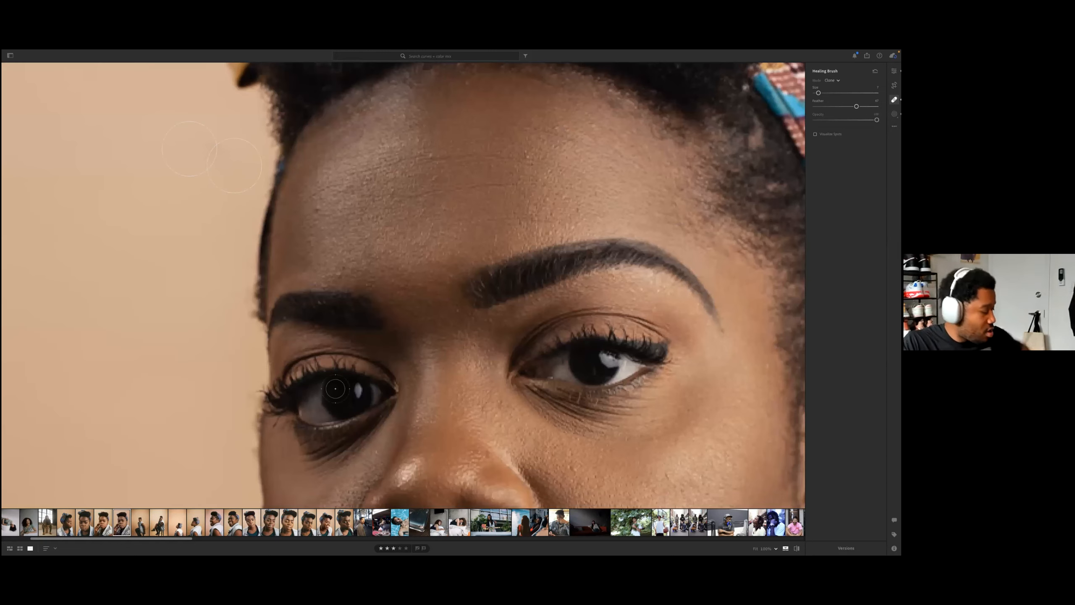
{"action": "left_click", "coordinate": [336, 390]}
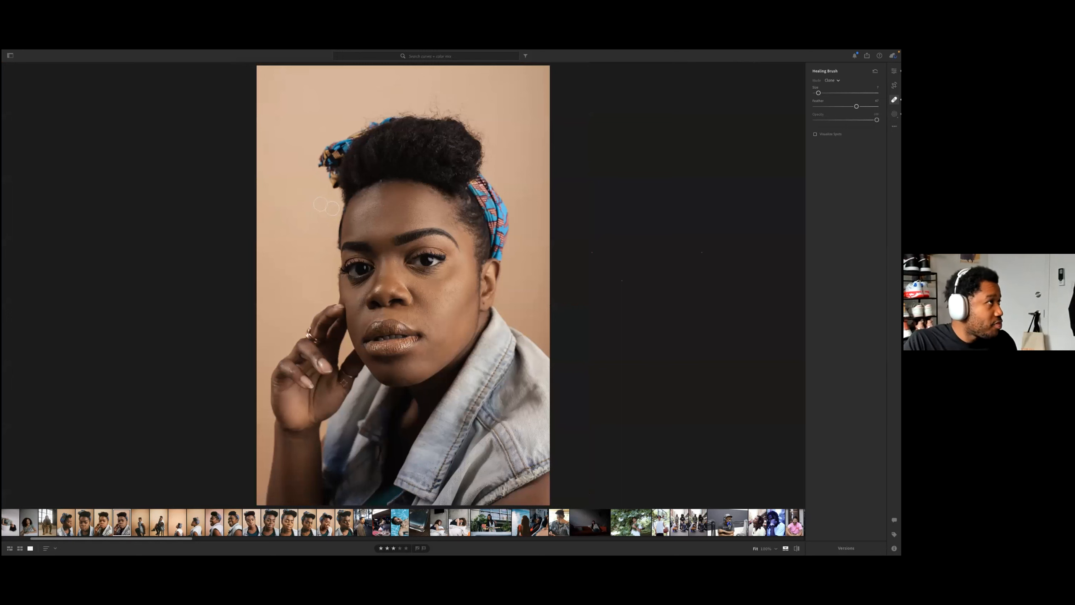
{"action": "right_click", "coordinate": [119, 515]}
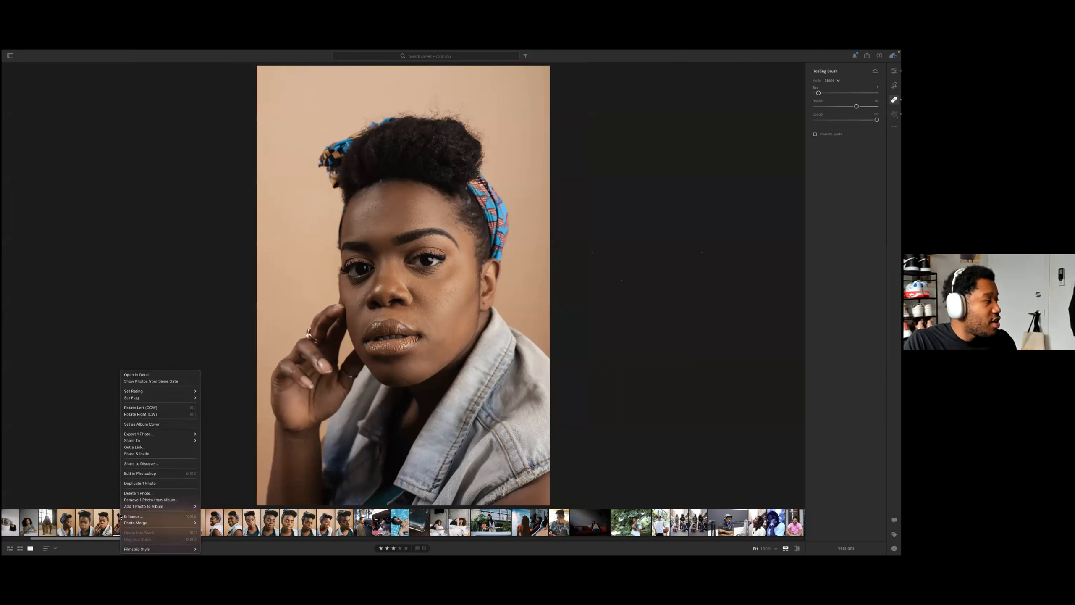
{"action": "left_click", "coordinate": [166, 473]}
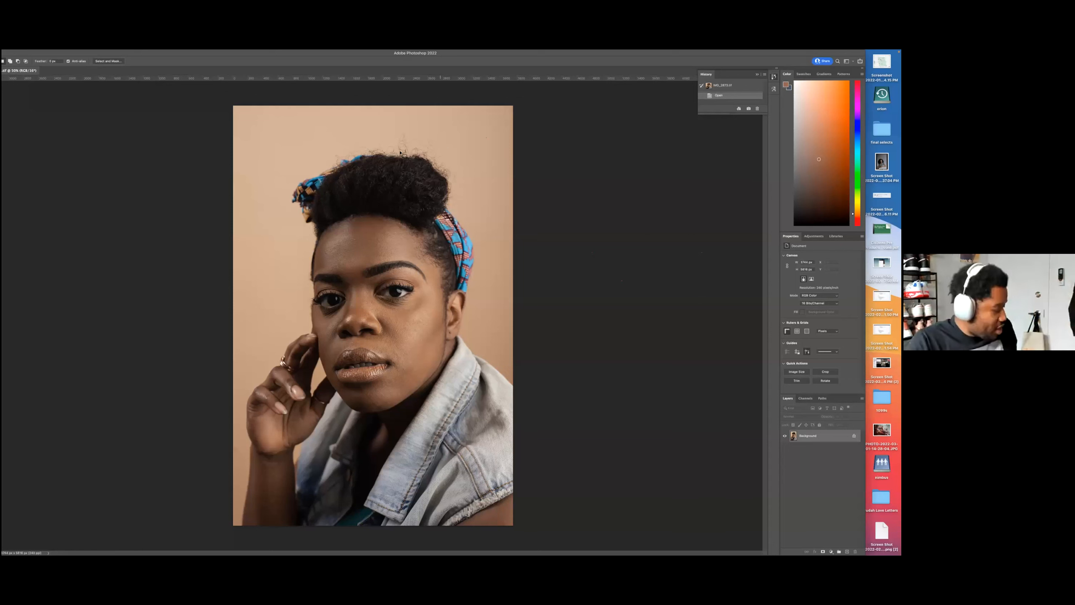
Step: Duplicate the Background layer and name the copy "flyaways"
{"action": "scroll", "coordinate": [392, 154], "scroll_direction": "up", "scroll_amount": 5}
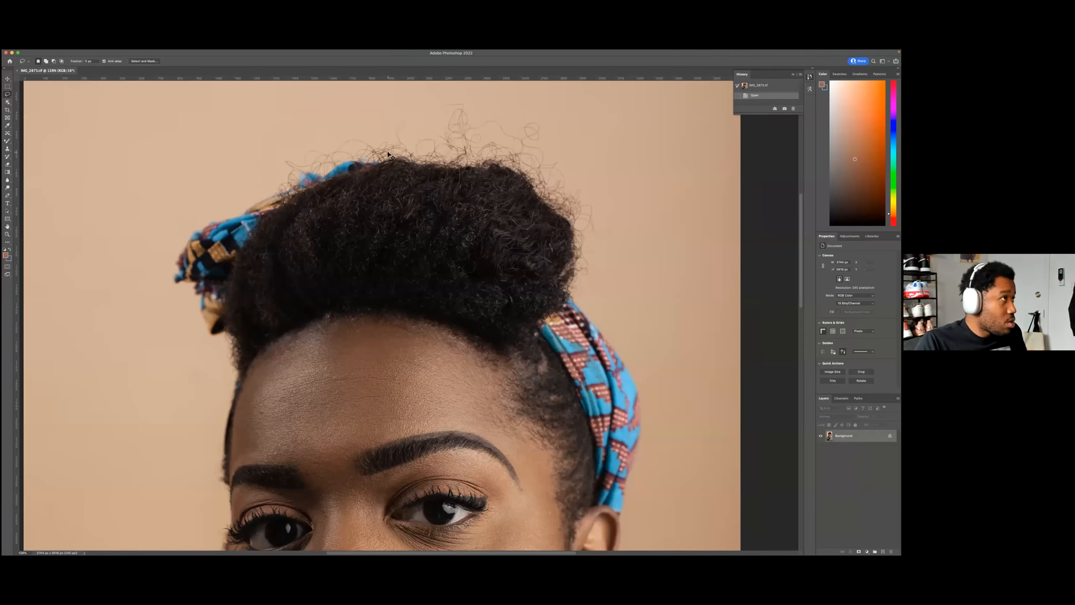
{"action": "key", "text": "super+0"}
{"action": "scroll", "coordinate": [388, 153], "scroll_direction": "up", "scroll_amount": 8}
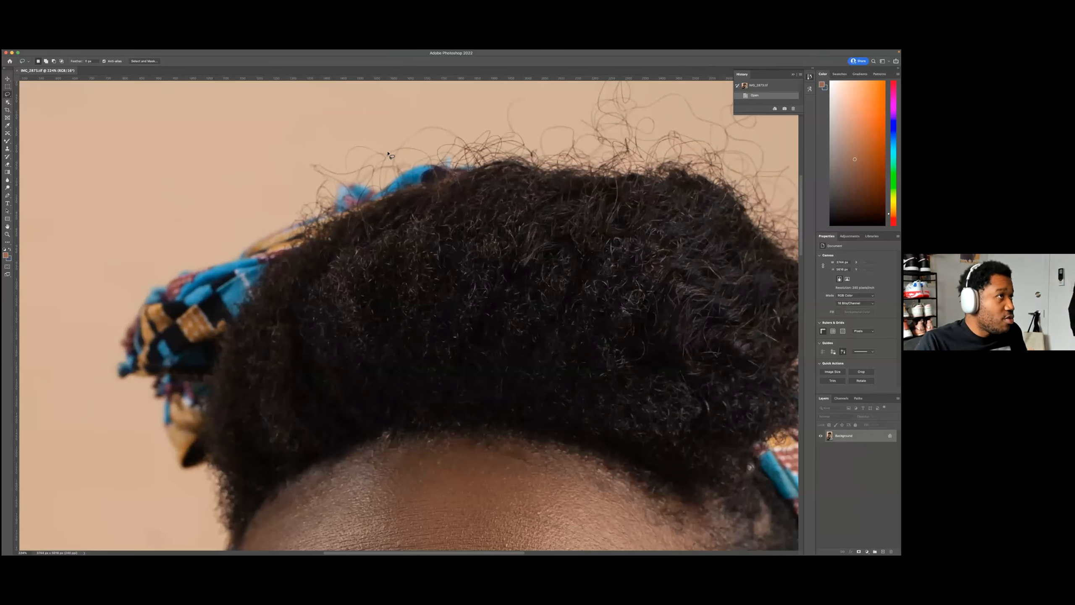
{"action": "scroll", "coordinate": [573, 172], "scroll_direction": "down", "scroll_amount": 4}
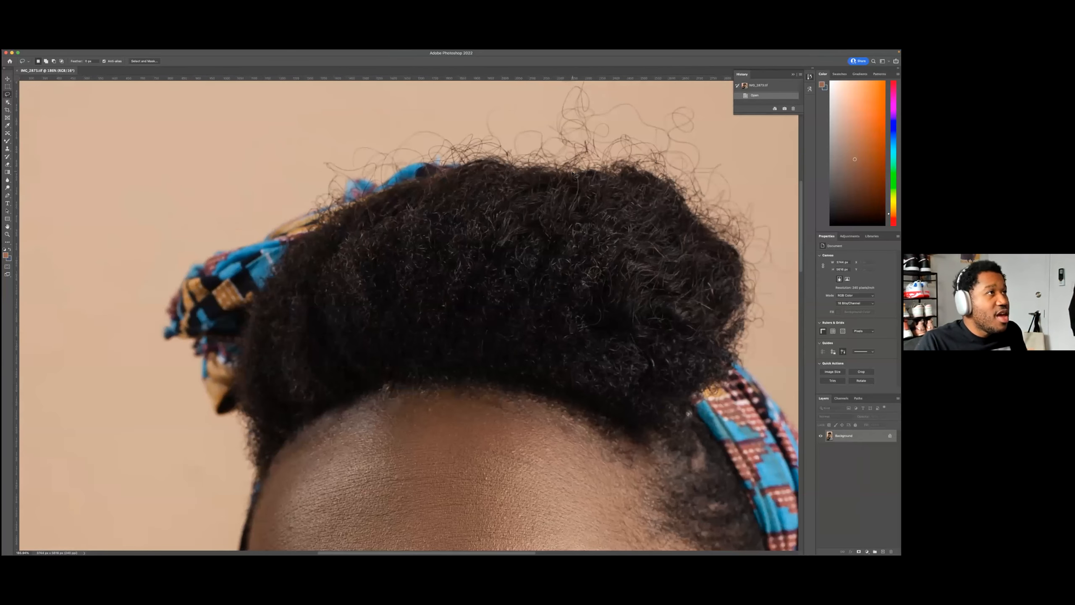
{"action": "scroll", "coordinate": [573, 172], "scroll_direction": "up", "scroll_amount": 3}
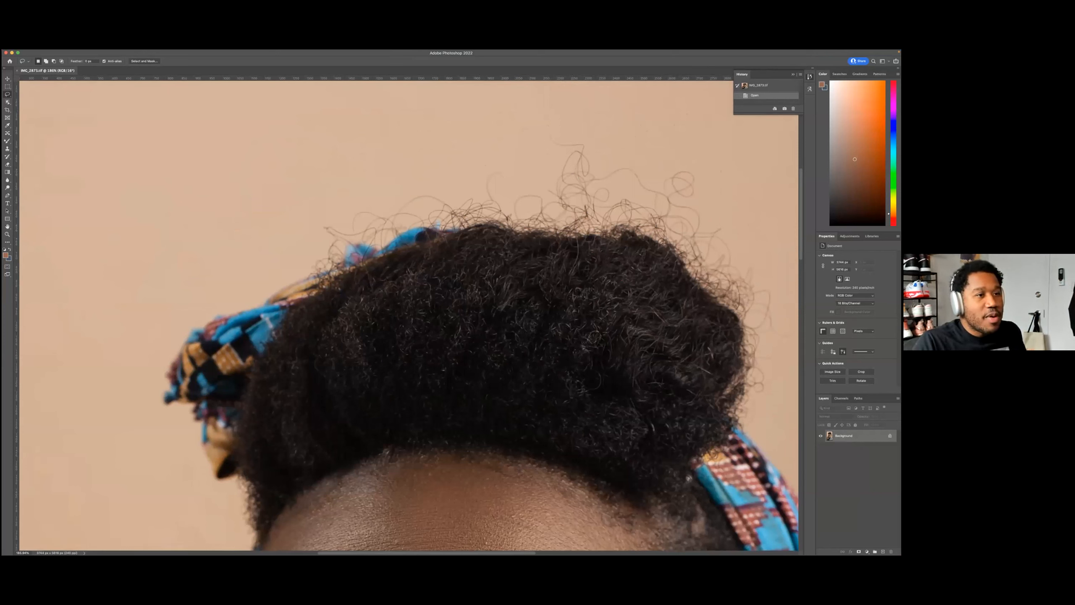
{"action": "right_click", "coordinate": [823, 438]}
{"action": "left_click", "coordinate": [836, 452]}
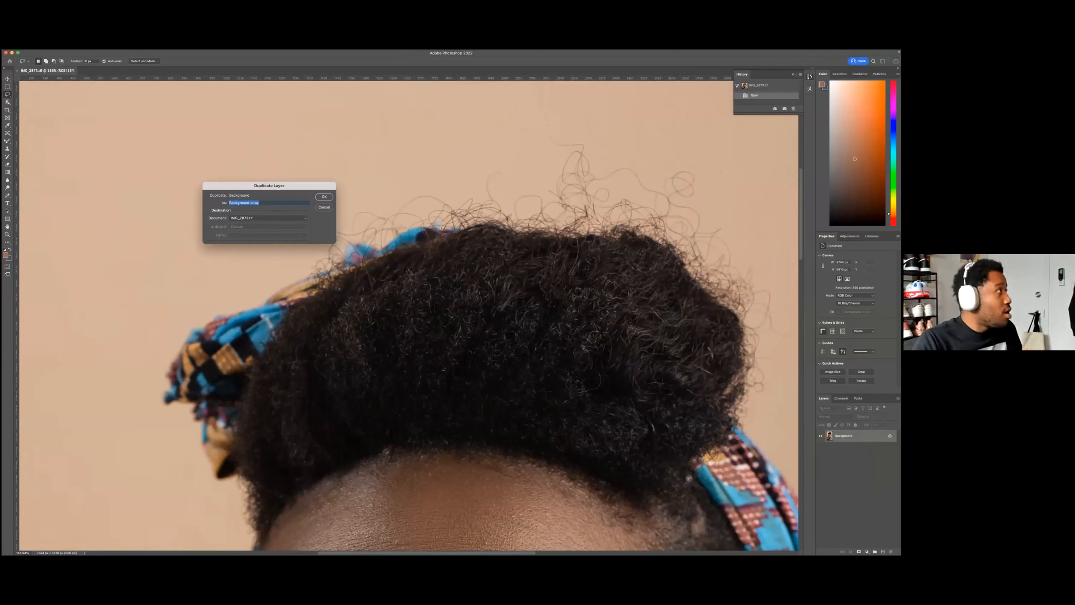
{"action": "key", "text": "Return"}
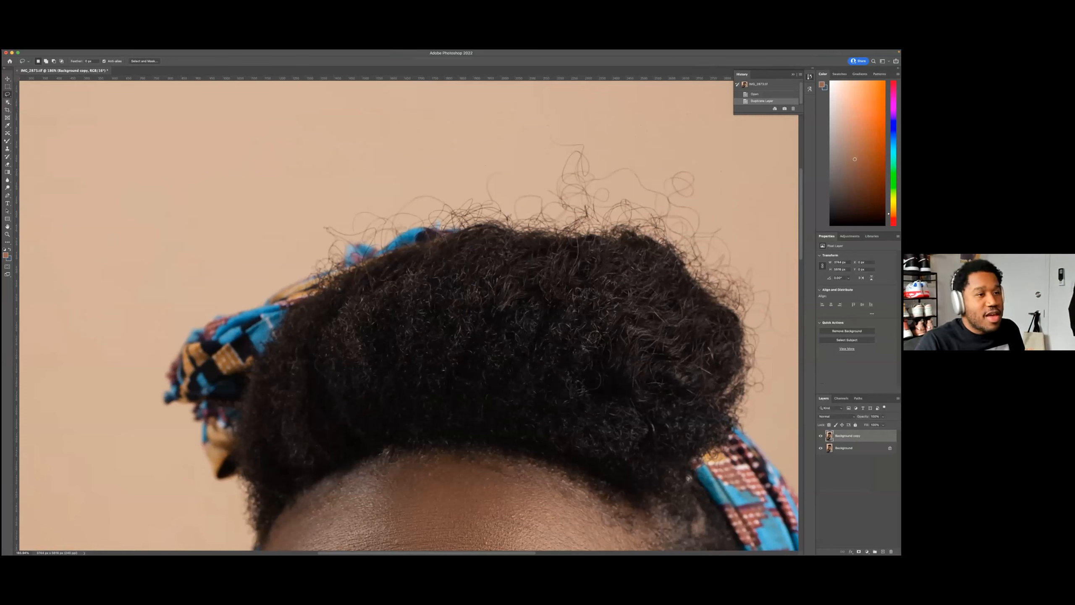
{"action": "type", "text": "H"}
{"action": "type", "text": "lyaways"}
{"action": "key", "text": "Return"}
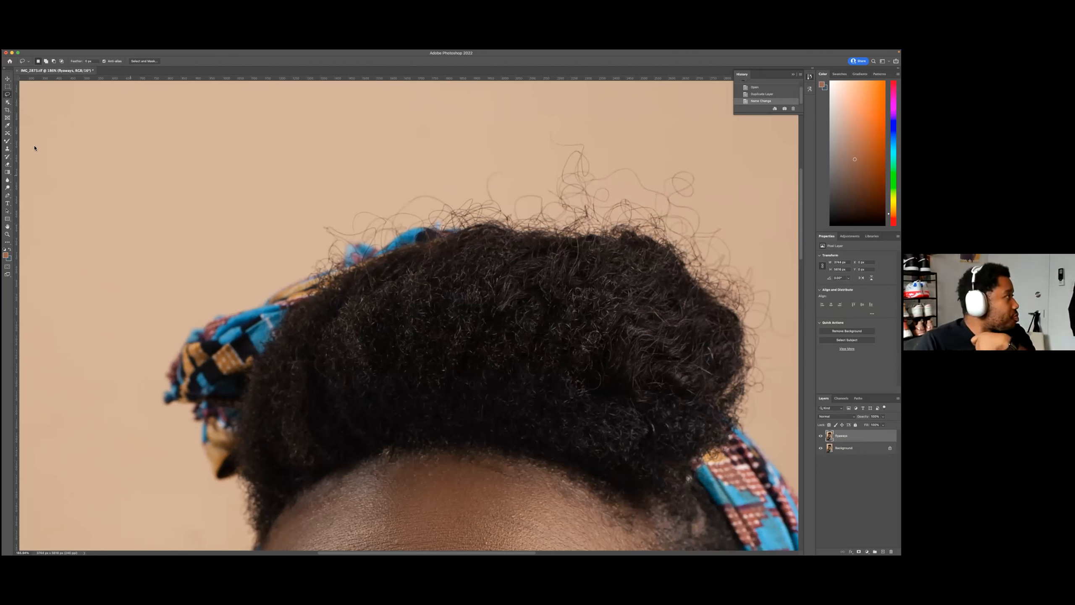
Step: Cover the tallest stray curls above the hair with clean background using the Clone Stamp tool
{"action": "left_click", "coordinate": [7, 148]}
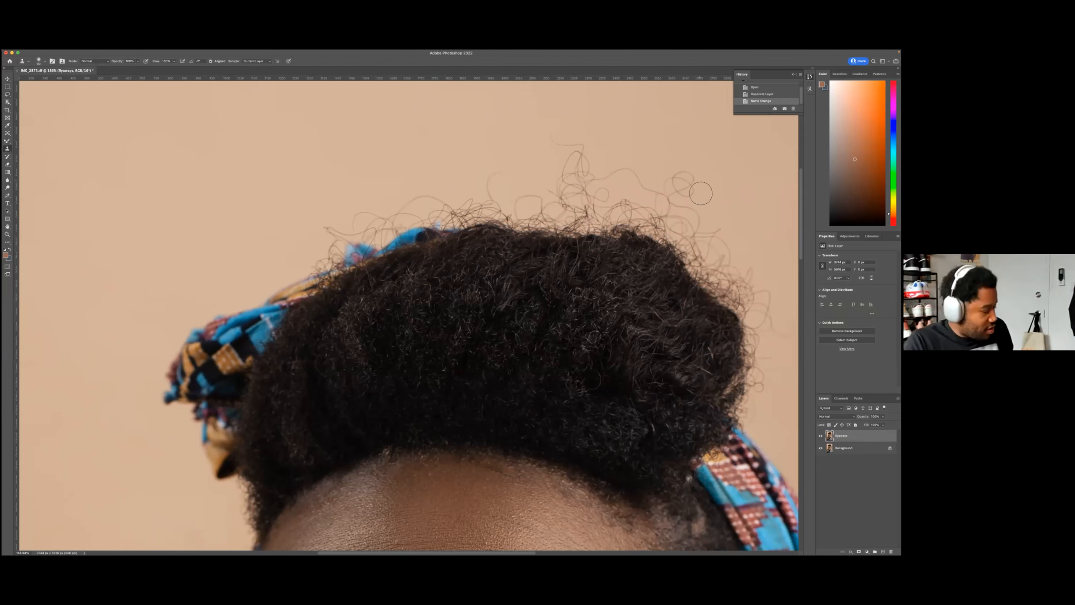
{"action": "scroll", "coordinate": [716, 224], "scroll_direction": "down", "scroll_amount": 3}
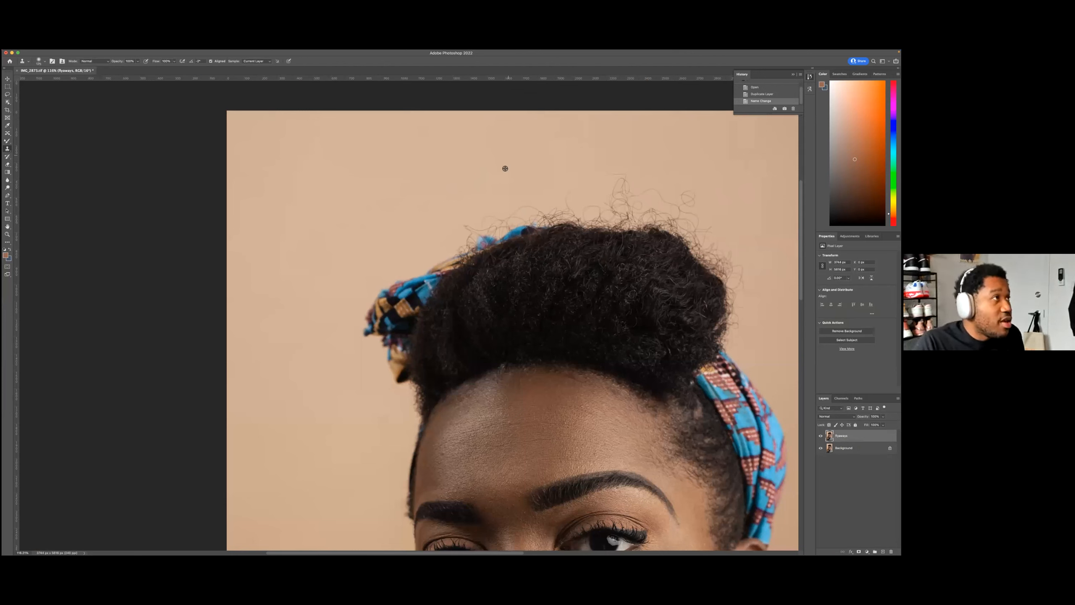
{"action": "left_click", "coordinate": [574, 171], "text": "alt"}
{"action": "mouse_move", "coordinate": [628, 184]}
{"action": "left_mouse_down"}
{"action": "mouse_move", "coordinate": [606, 184]}
{"action": "mouse_move", "coordinate": [629, 190]}
{"action": "mouse_move", "coordinate": [607, 175]}
{"action": "mouse_move", "coordinate": [664, 190]}
{"action": "left_mouse_up"}
{"action": "mouse_move", "coordinate": [607, 155]}
{"action": "left_mouse_down"}
{"action": "mouse_move", "coordinate": [655, 176]}
{"action": "mouse_move", "coordinate": [660, 192]}
{"action": "mouse_move", "coordinate": [691, 197]}
{"action": "mouse_move", "coordinate": [639, 185]}
{"action": "left_mouse_up"}
{"action": "left_click", "coordinate": [557, 152], "text": "alt"}
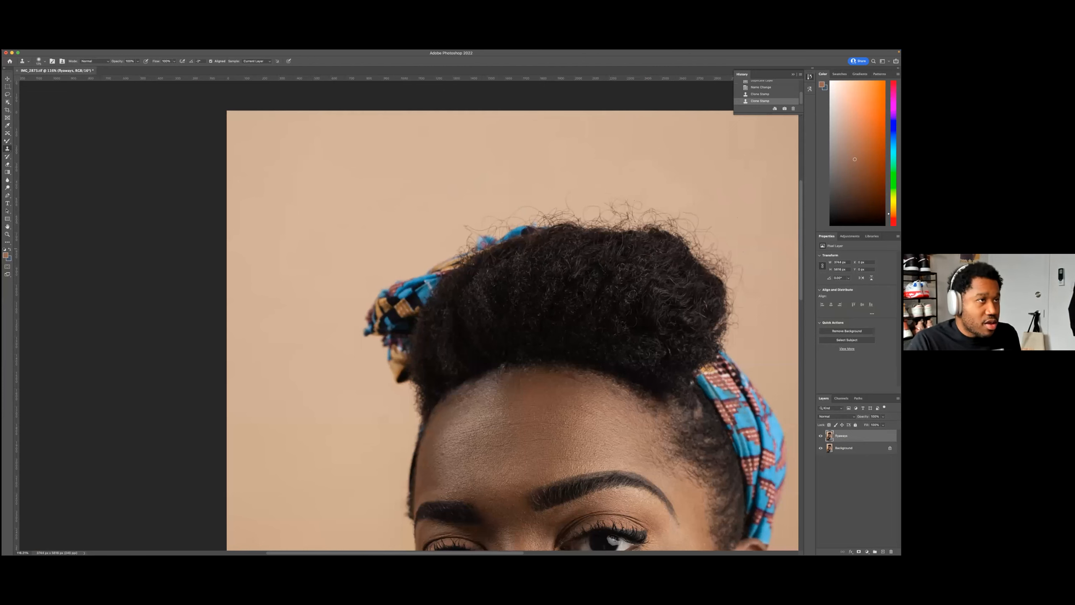
Step: Try to clone out the stray hairs along the right edge of the hair, and undo the stroke
{"action": "scroll", "coordinate": [751, 265], "scroll_direction": "up", "scroll_amount": 3}
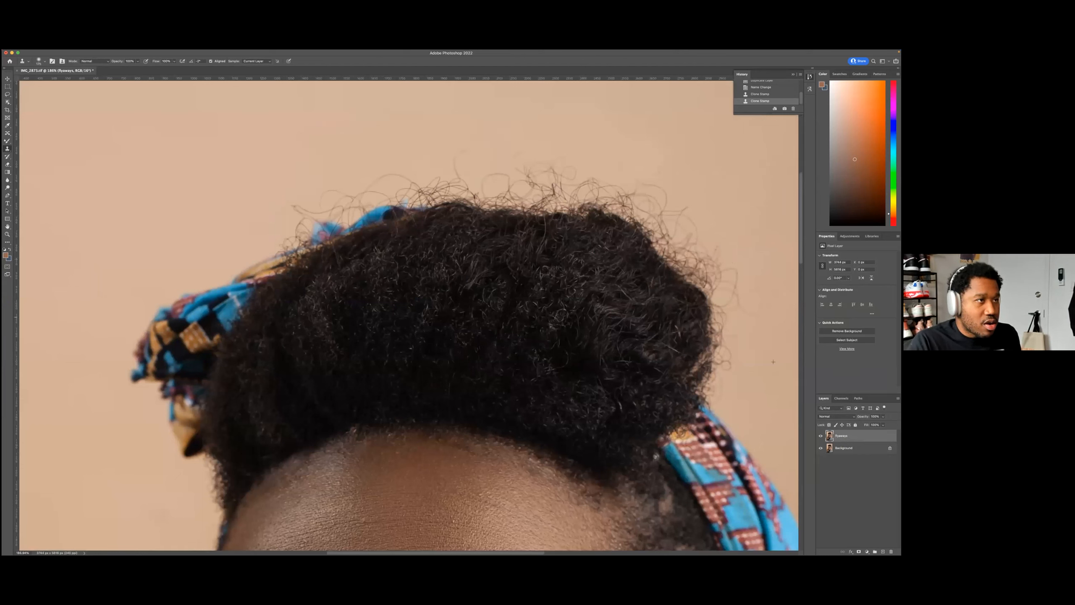
{"action": "left_click_drag", "start_coordinate": [737, 264], "coordinate": [724, 243]}
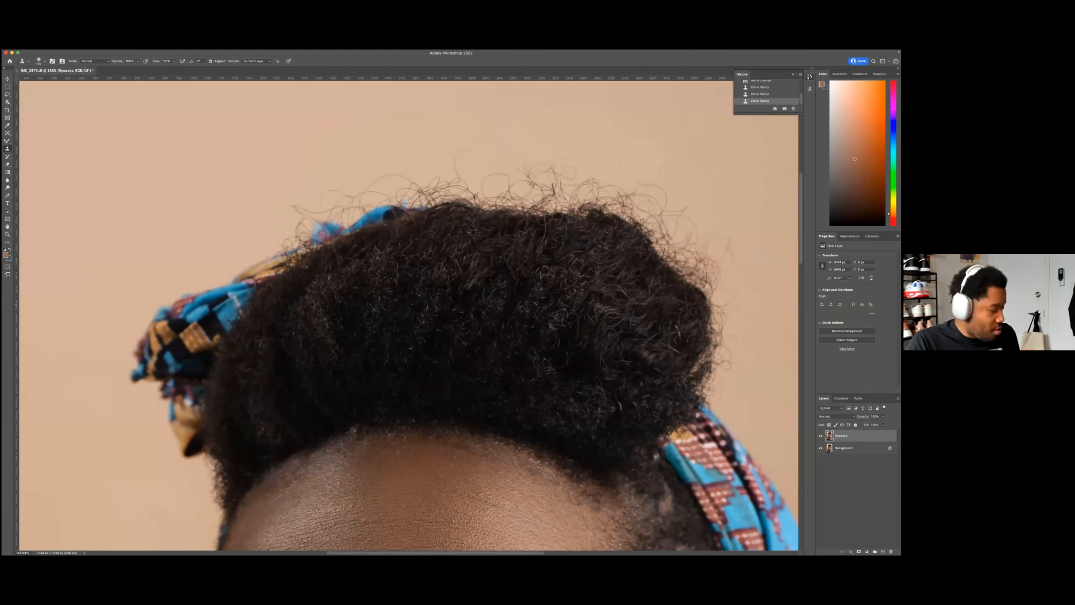
{"action": "key", "text": "super+z"}
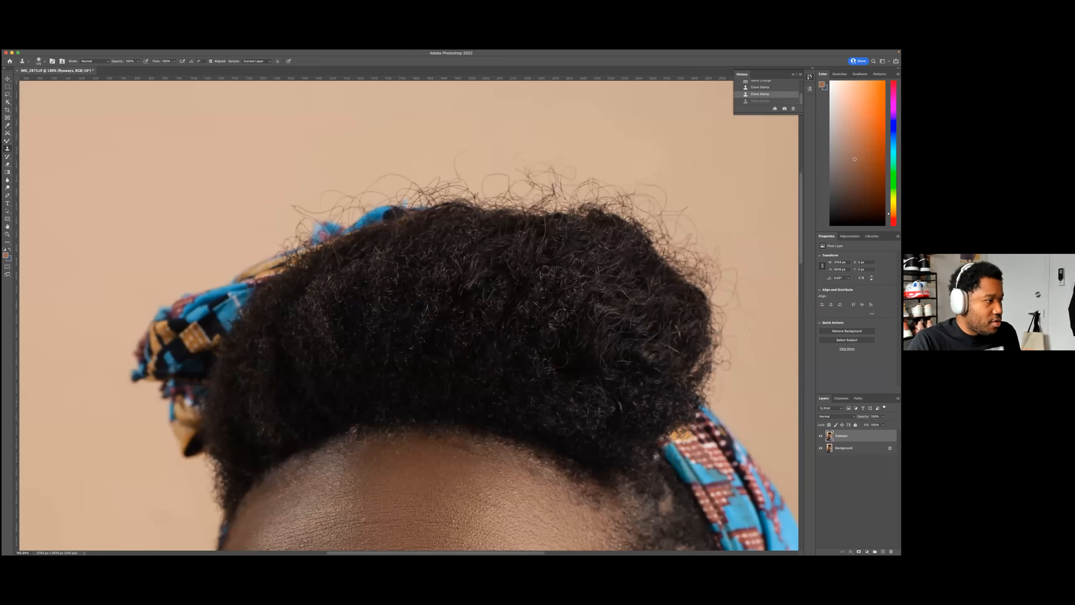
Step: Enlarge the Clone Stamp brush for working on the stray hairs along the right edge of the hair
{"action": "scroll", "coordinate": [701, 313], "scroll_direction": "right", "scroll_amount": 5}
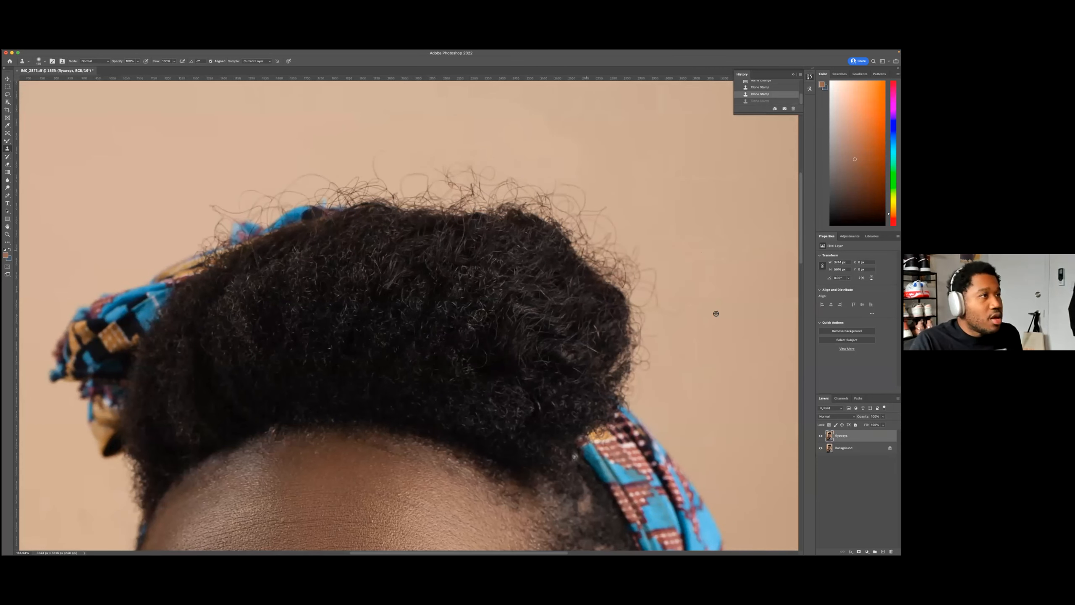
{"action": "key", "text": "bracketright"}
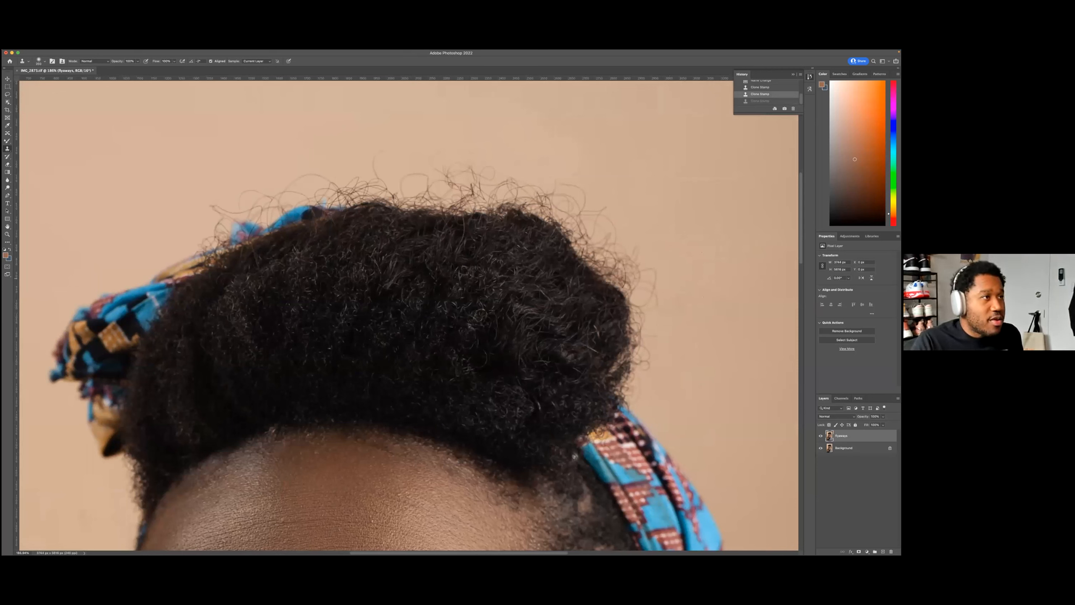
Step: Clone clean backdrop over the flyaway hairs along the crown, from the upper right of the hair across to the headband
{"action": "key", "text": "super+shift+z"}
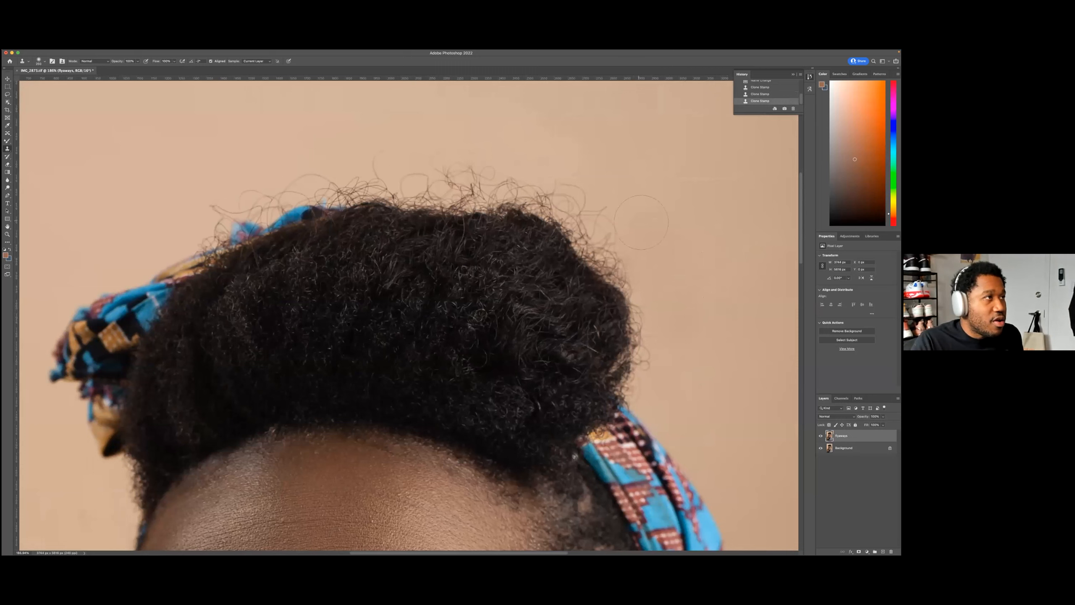
{"action": "left_click_drag", "start_coordinate": [634, 233], "coordinate": [562, 217]}
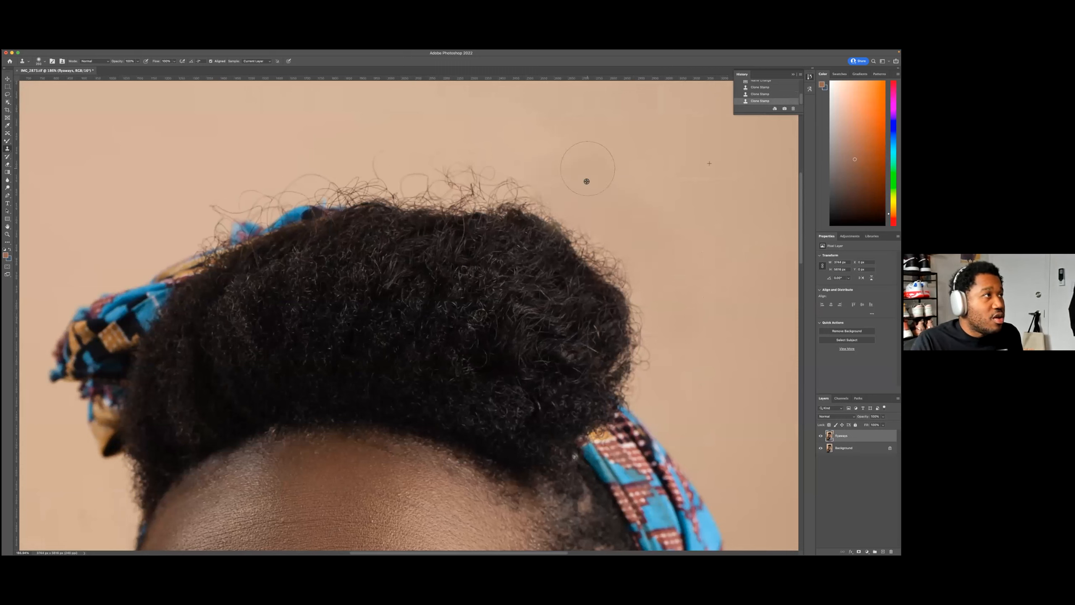
{"action": "left_click_drag", "start_coordinate": [620, 168], "coordinate": [413, 162]}
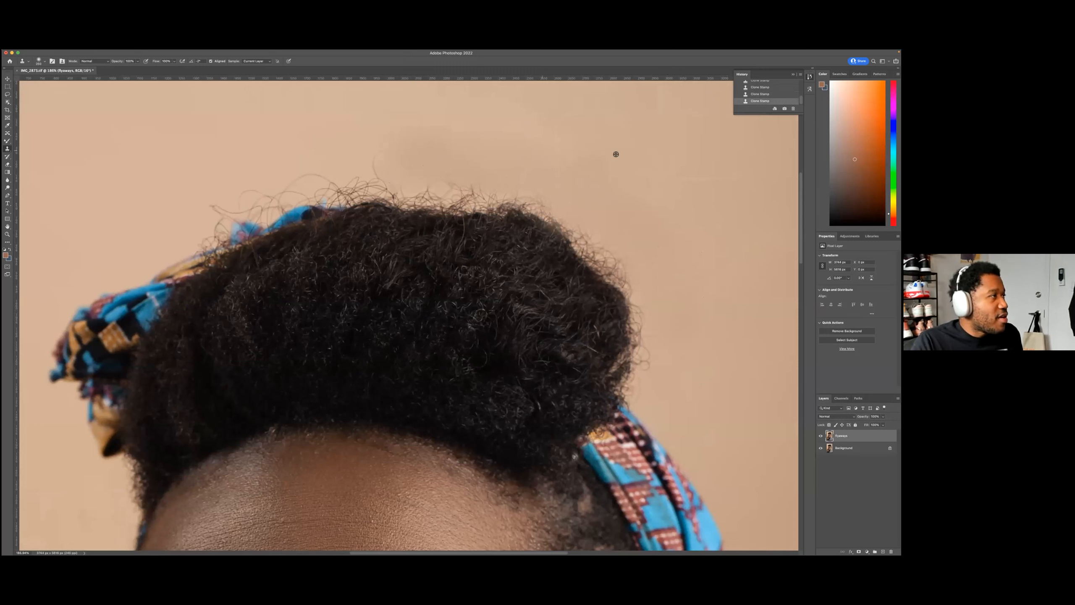
{"action": "left_click_drag", "start_coordinate": [413, 148], "coordinate": [255, 162]}
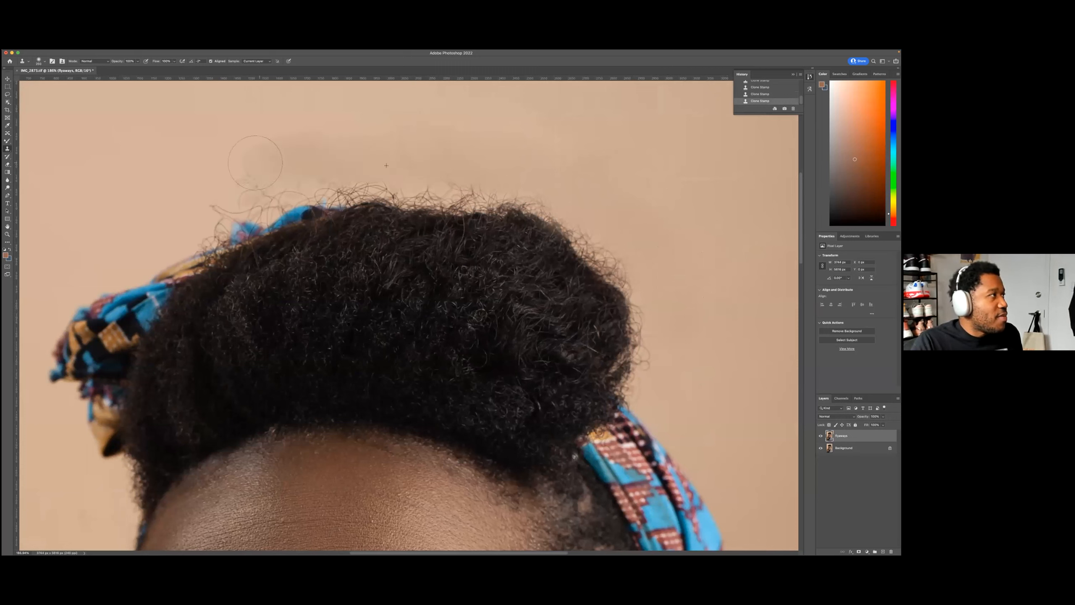
{"action": "key", "text": "super+z"}
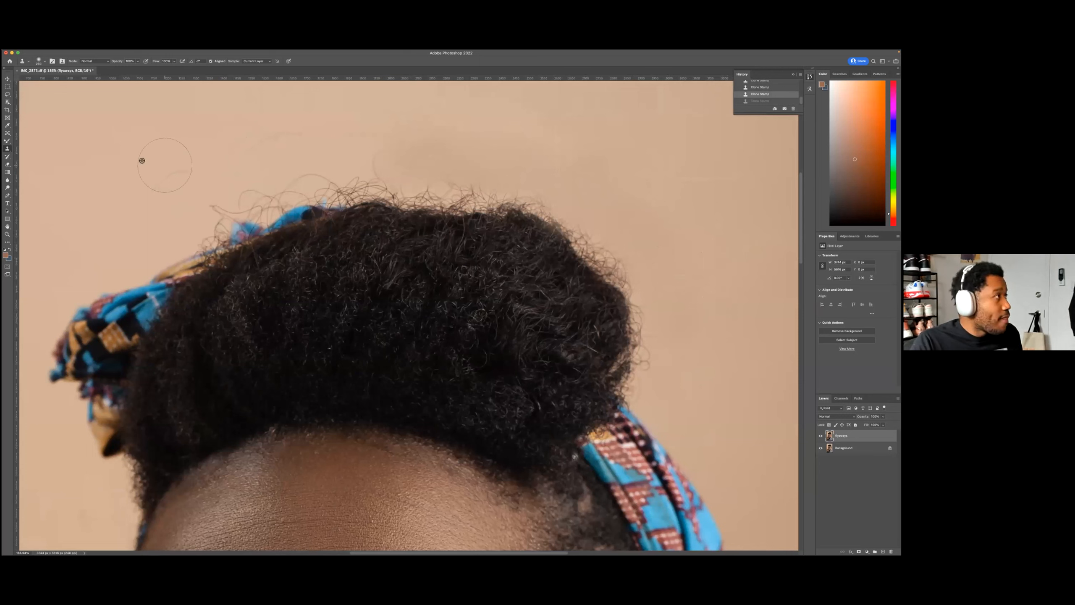
{"action": "mouse_move", "coordinate": [186, 219]}
{"action": "left_mouse_down"}
{"action": "mouse_move", "coordinate": [353, 183]}
{"action": "mouse_move", "coordinate": [471, 181]}
{"action": "left_mouse_up"}
{"action": "left_click", "coordinate": [252, 141], "text": "alt"}
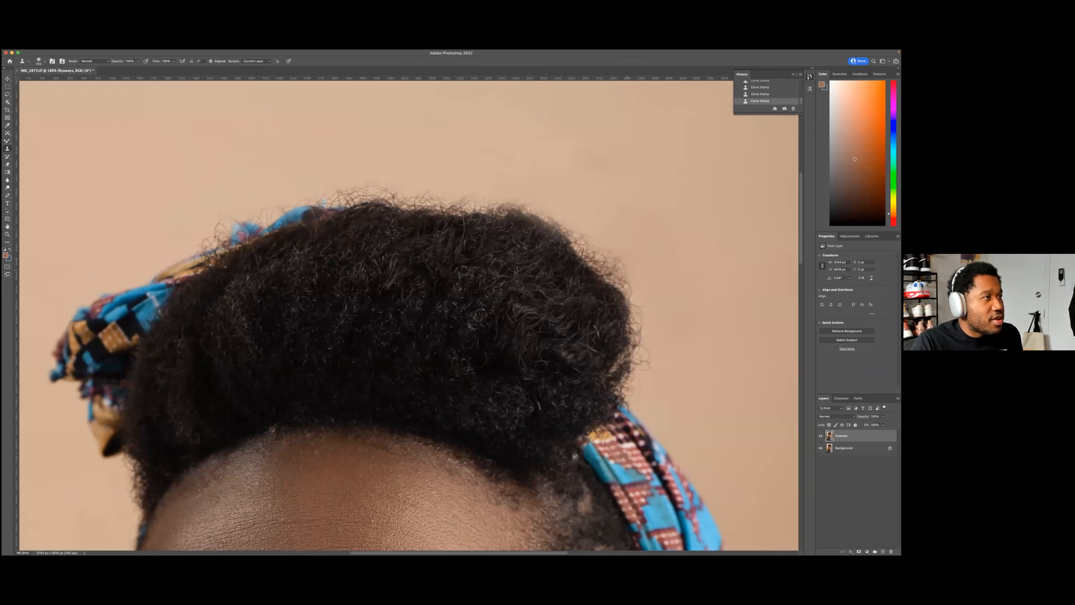
Step: Clone backdrop over the stray hairs along the hair's right side, and undo the last stroke above the crown
{"action": "left_click_drag", "start_coordinate": [605, 265], "coordinate": [572, 192]}
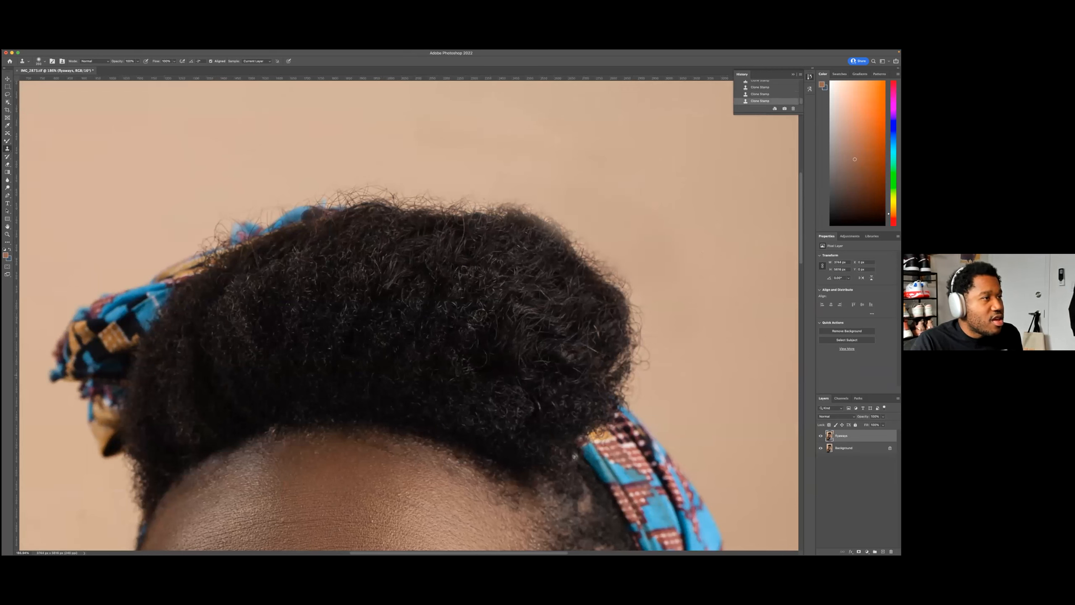
{"action": "mouse_move", "coordinate": [666, 379]}
{"action": "left_mouse_down"}
{"action": "mouse_move", "coordinate": [652, 360]}
{"action": "mouse_move", "coordinate": [633, 211]}
{"action": "left_mouse_up"}
{"action": "left_click", "coordinate": [618, 179], "text": "alt"}
{"action": "left_click_drag", "start_coordinate": [385, 163], "coordinate": [333, 170]}
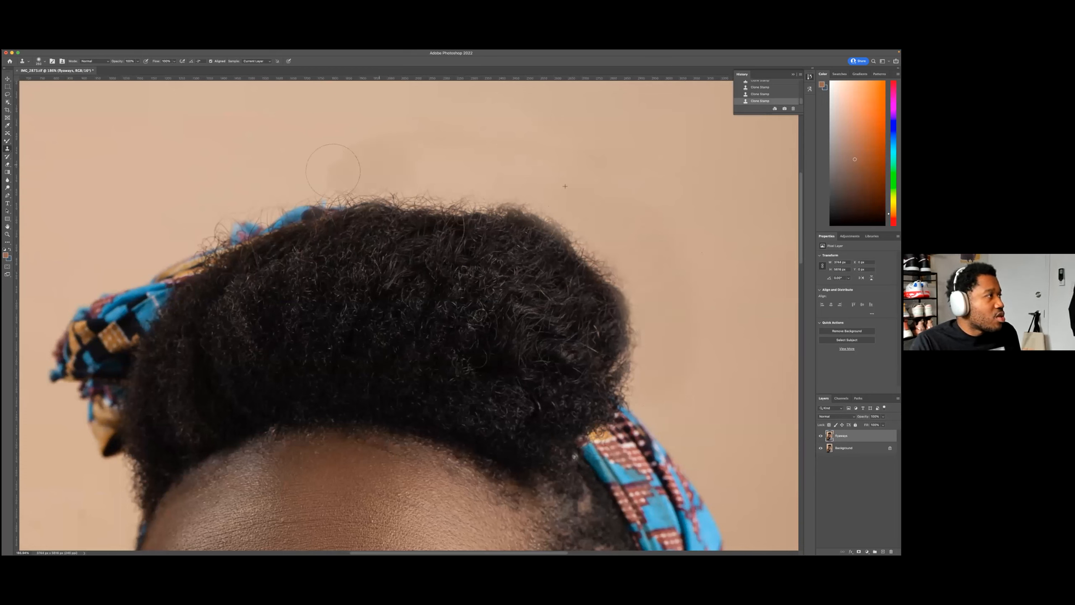
{"action": "key", "text": "super+z"}
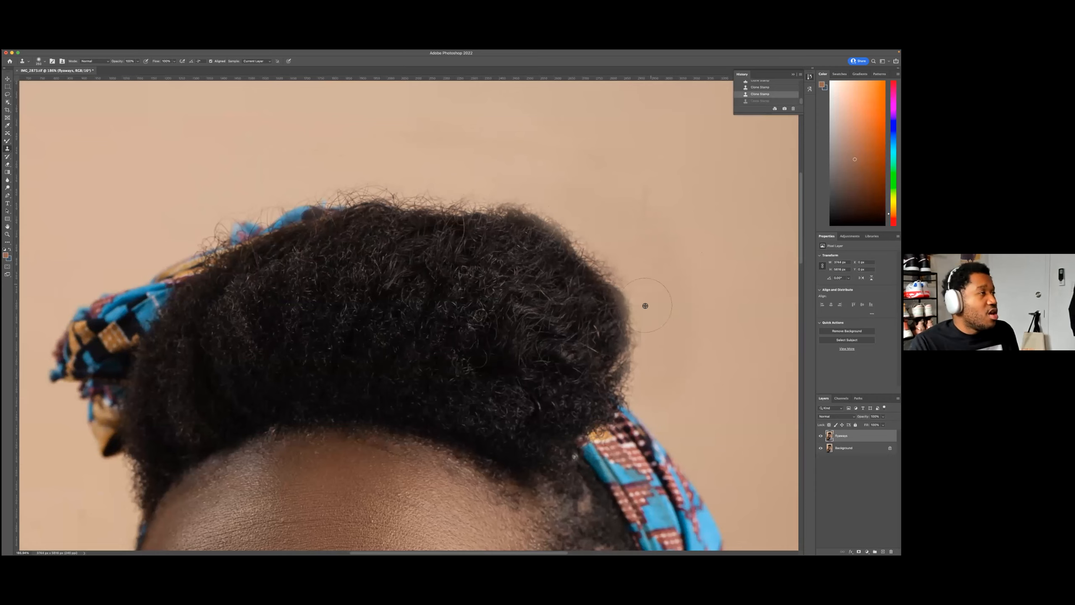
Step: Compare the whole portrait with the flyaways layer hidden and shown, and save the document
{"action": "key", "text": "super+0"}
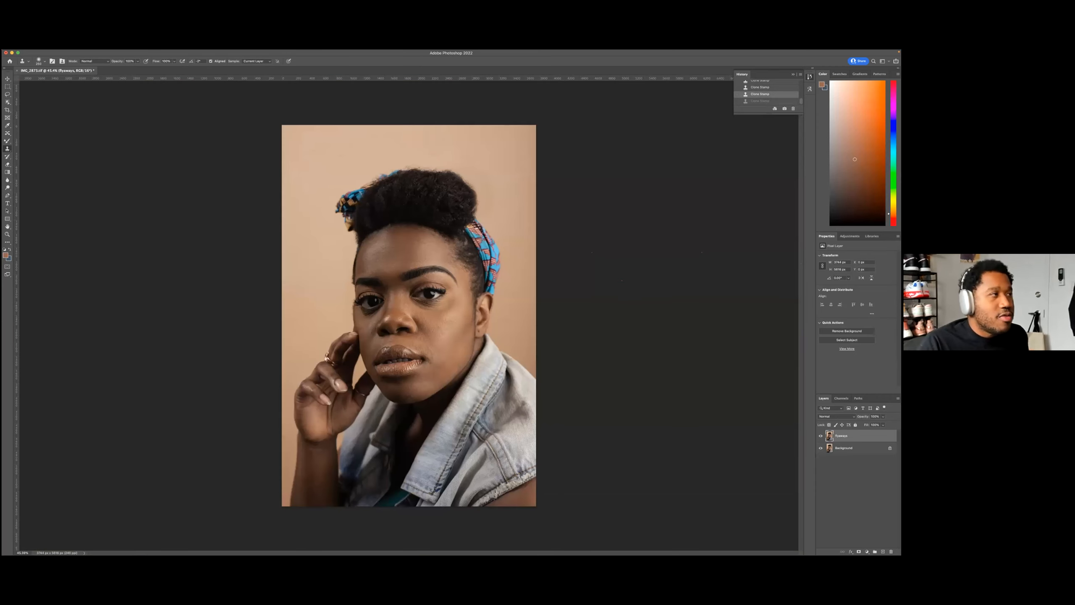
{"action": "left_click", "coordinate": [821, 436]}
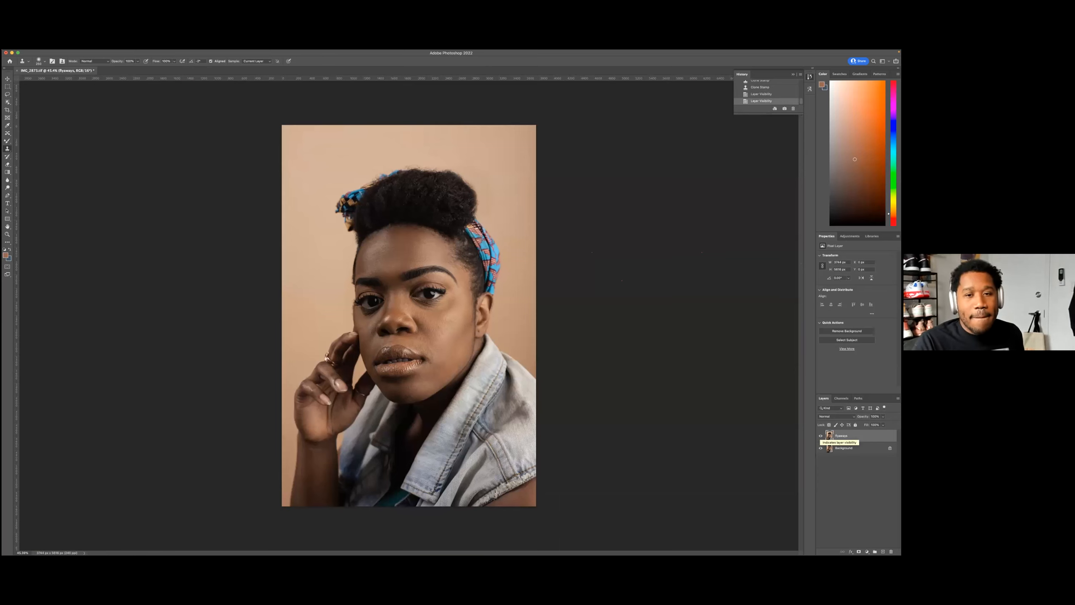
{"action": "mouse_move", "coordinate": [51, 52]}
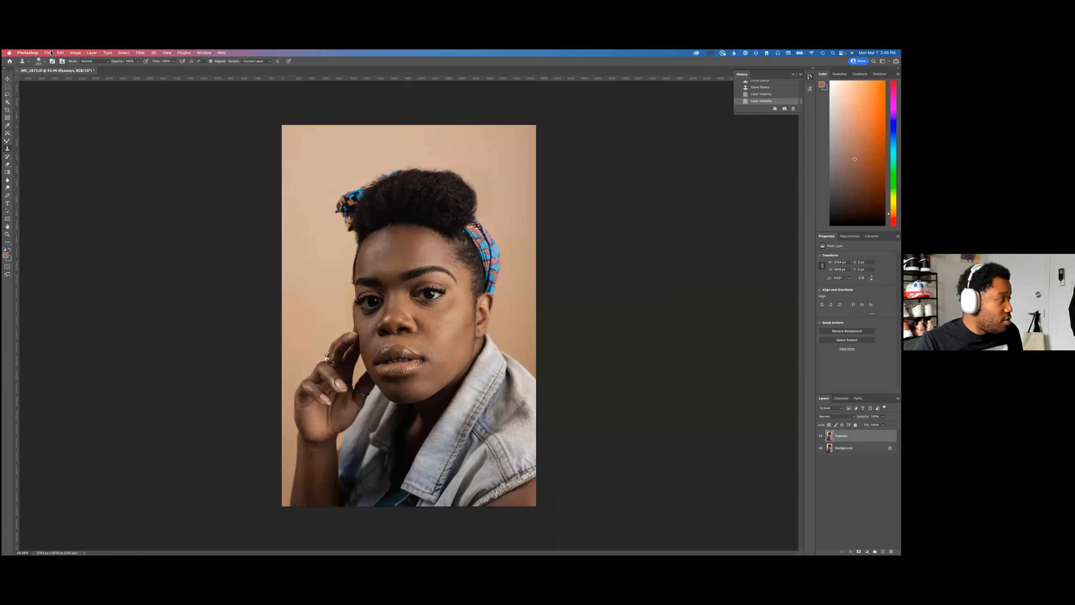
{"action": "key", "text": "super+s"}
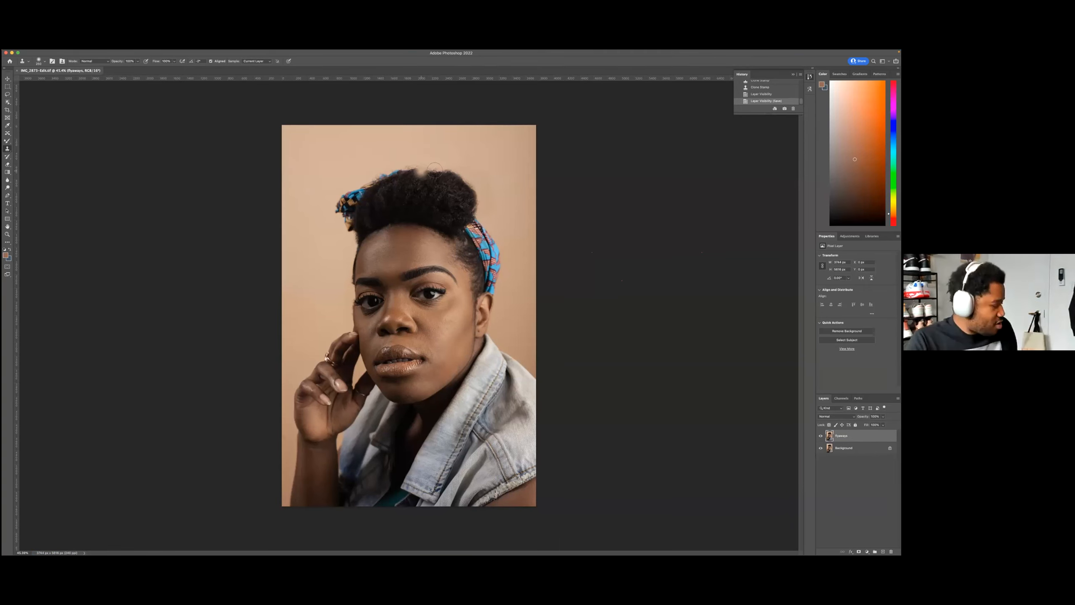
Step: Clean up the remaining stray hairs and backdrop along the right edge of the hair with the Clone Stamp
{"action": "scroll", "coordinate": [433, 169], "scroll_direction": "up", "scroll_amount": 5}
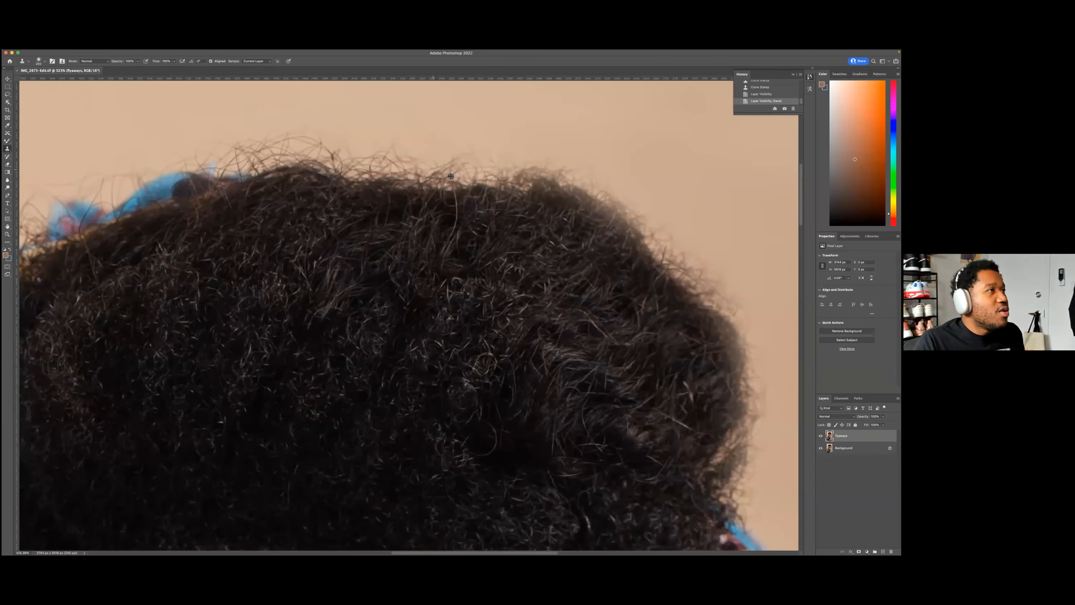
{"action": "left_click", "coordinate": [525, 197]}
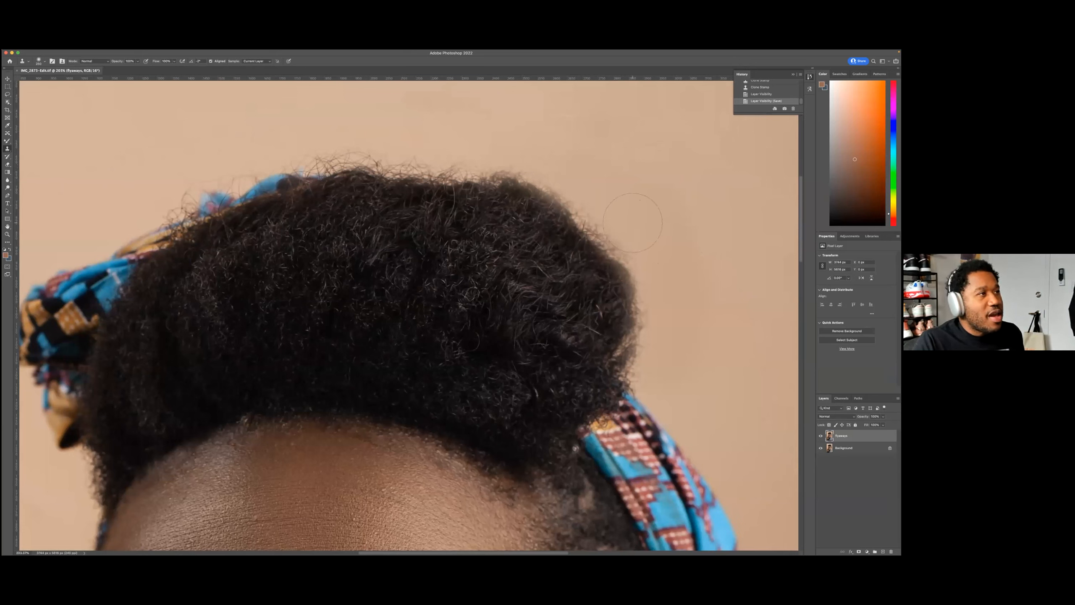
{"action": "left_click", "coordinate": [699, 217]}
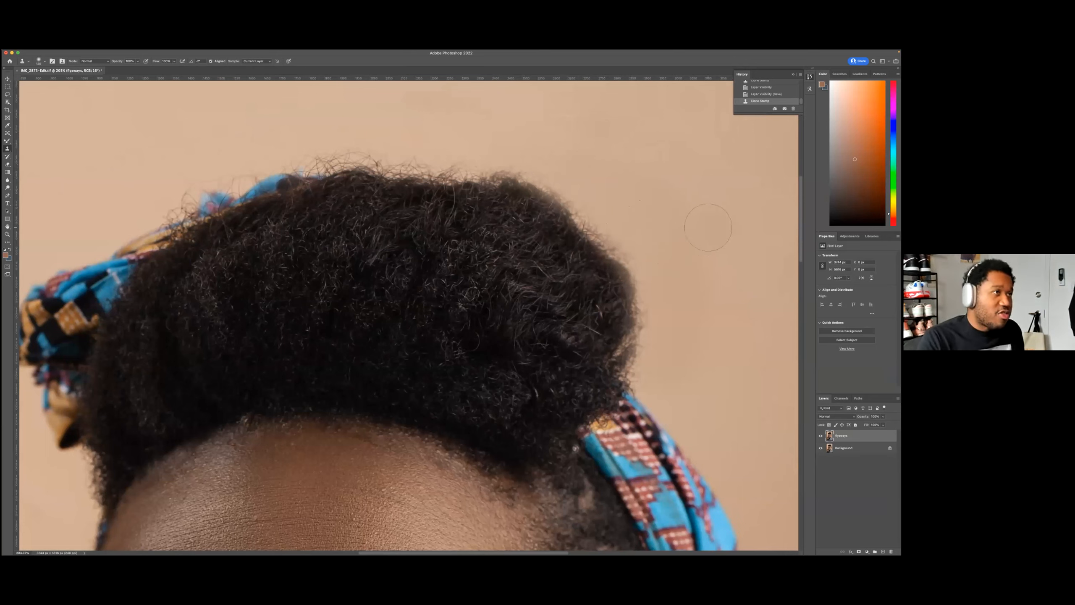
{"action": "scroll", "coordinate": [698, 226], "scroll_direction": "up", "scroll_amount": 5}
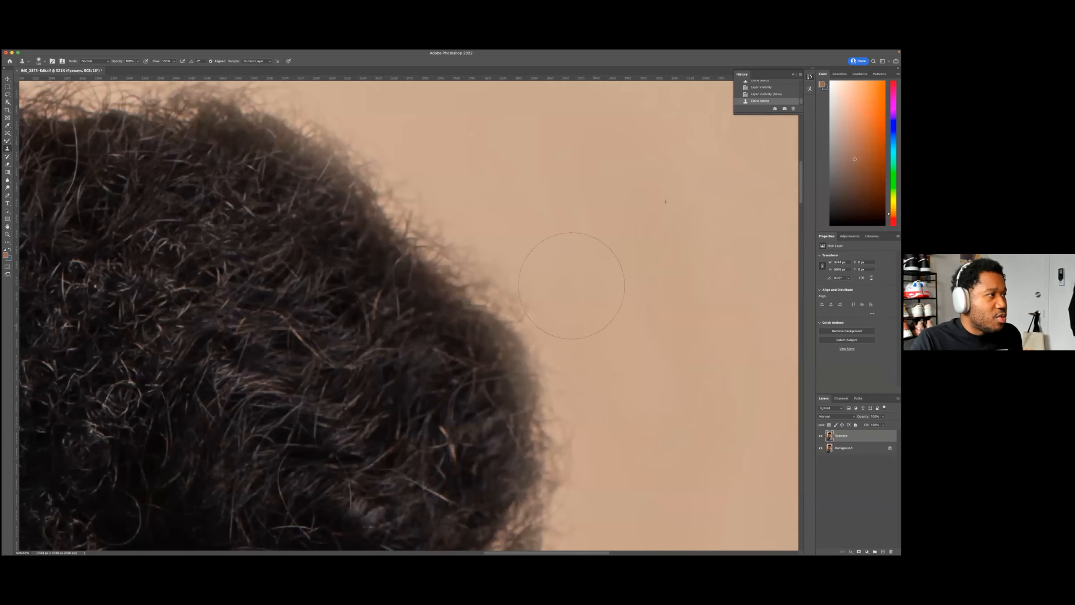
{"action": "left_click", "coordinate": [529, 282]}
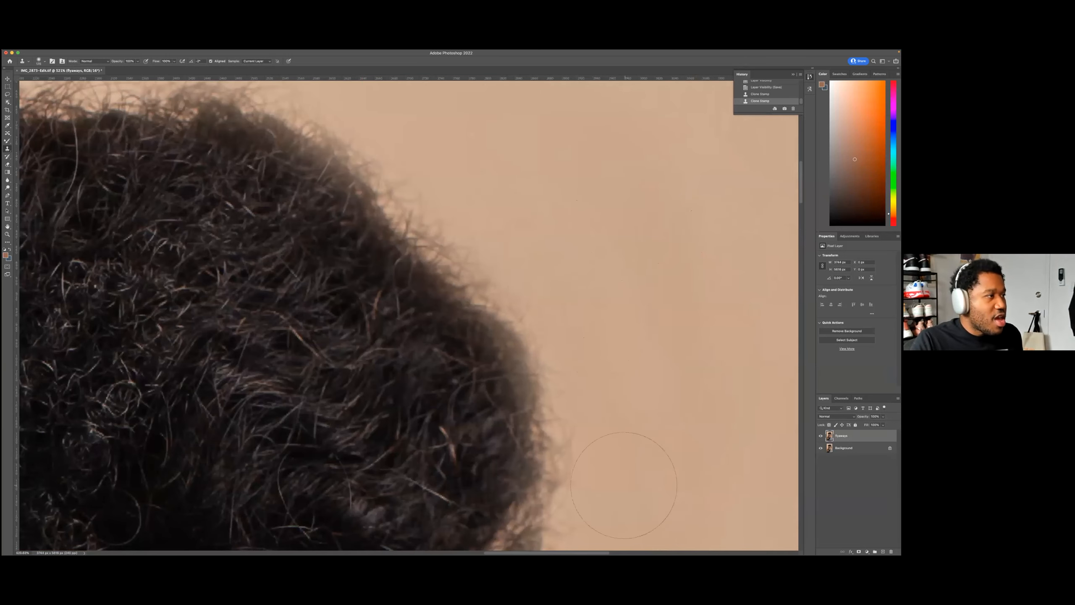
{"action": "mouse_move", "coordinate": [627, 384]}
{"action": "left_mouse_down"}
{"action": "mouse_move", "coordinate": [547, 276]}
{"action": "mouse_move", "coordinate": [487, 254]}
{"action": "left_mouse_up"}
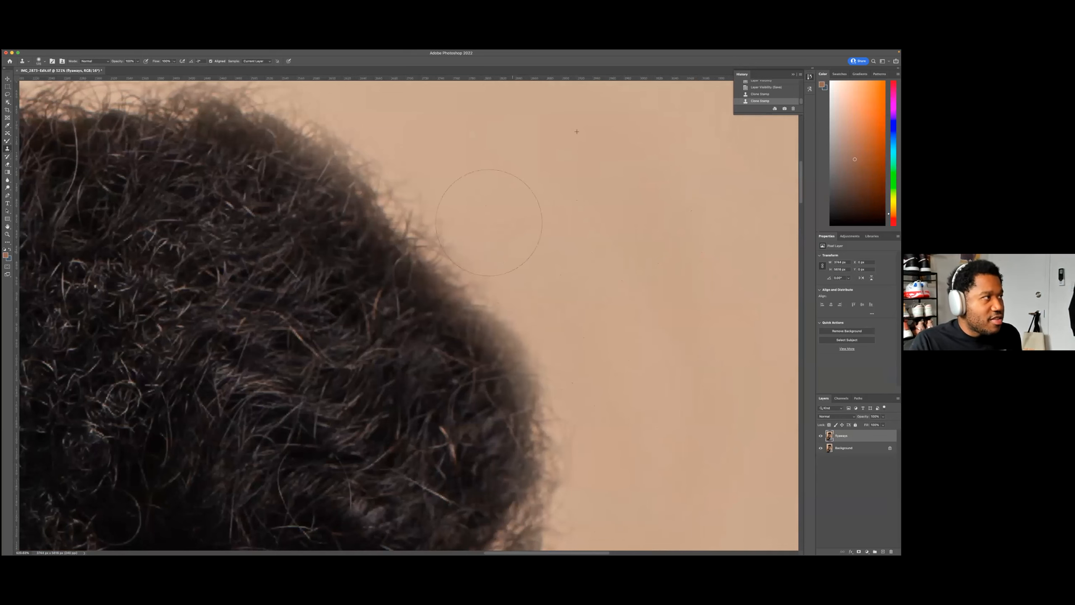
Step: Clone backdrop over the fine flyaways along the top edge of the hair, working from the upper right curve toward the headband
{"action": "scroll", "coordinate": [693, 393], "scroll_direction": "up", "scroll_amount": 2}
{"action": "scroll", "coordinate": [692, 394], "scroll_direction": "up", "scroll_amount": 2}
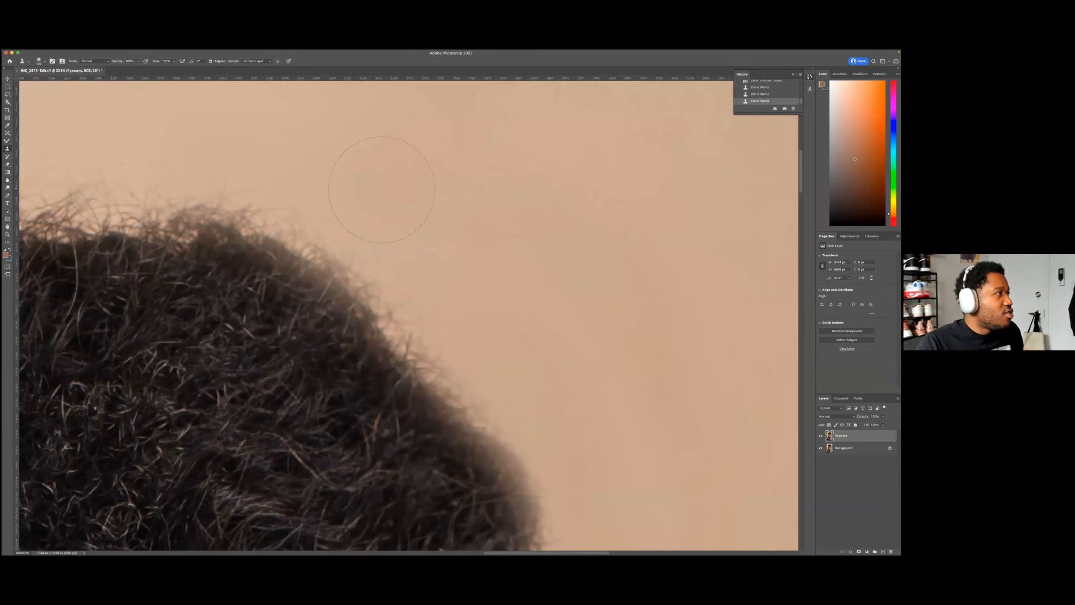
{"action": "mouse_move", "coordinate": [323, 200]}
{"action": "left_mouse_down"}
{"action": "mouse_move", "coordinate": [286, 170]}
{"action": "mouse_move", "coordinate": [205, 153]}
{"action": "left_mouse_up"}
{"action": "scroll", "coordinate": [621, 145], "scroll_direction": "left", "scroll_amount": 10}
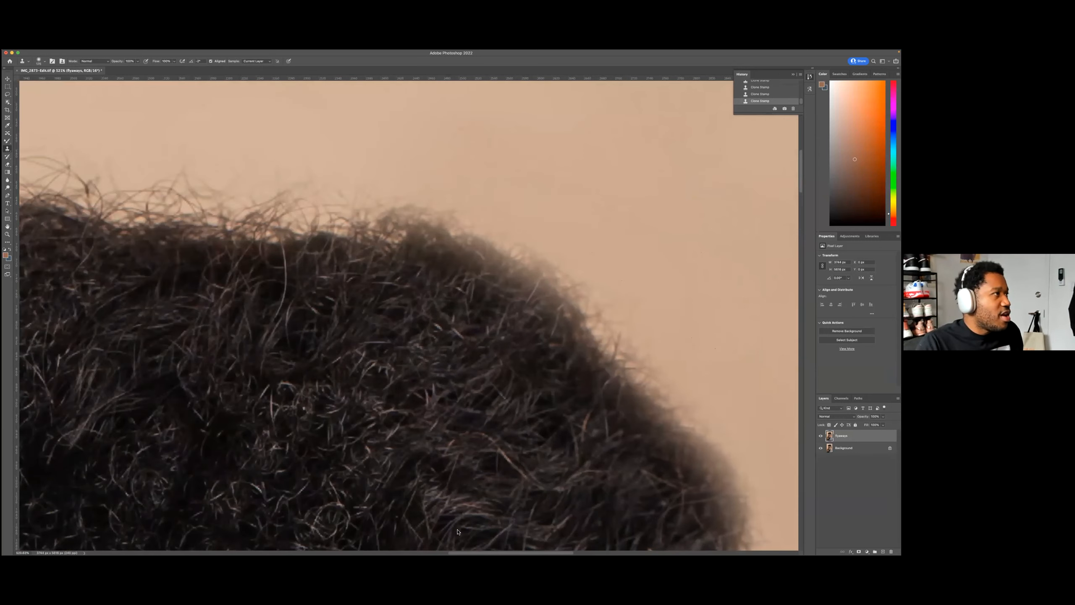
{"action": "mouse_move", "coordinate": [591, 157]}
{"action": "left_mouse_down"}
{"action": "mouse_move", "coordinate": [312, 119]}
{"action": "mouse_move", "coordinate": [186, 123]}
{"action": "left_mouse_up"}
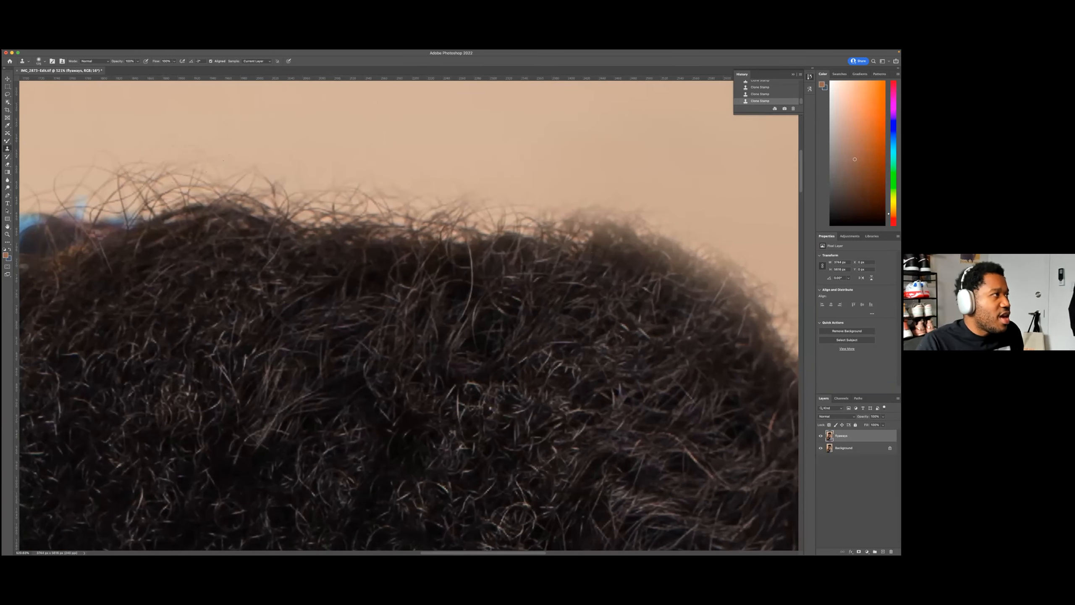
{"action": "scroll", "coordinate": [559, 120], "scroll_direction": "left", "scroll_amount": 10}
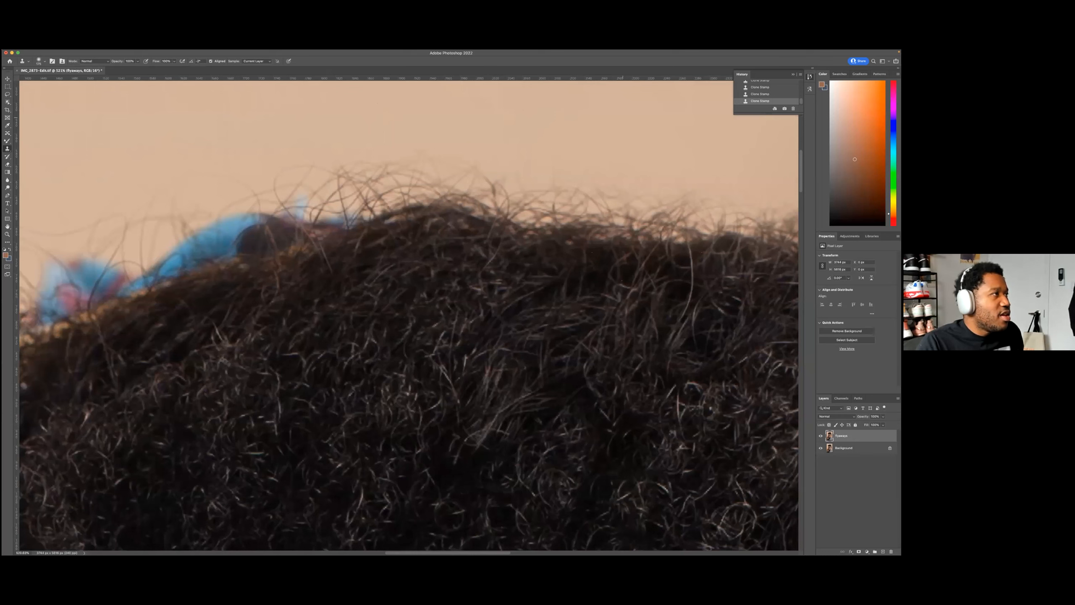
{"action": "mouse_move", "coordinate": [493, 134]}
{"action": "left_mouse_down"}
{"action": "mouse_move", "coordinate": [252, 132]}
{"action": "mouse_move", "coordinate": [576, 119]}
{"action": "left_mouse_up"}
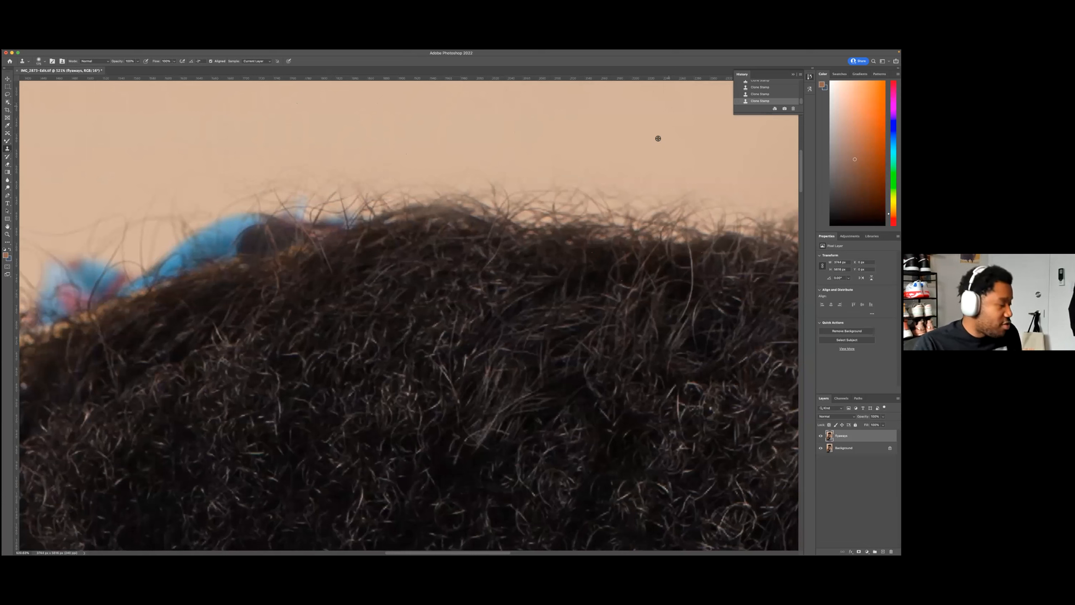
Step: Clone backdrop over the stray hairs above the blue headband and along the crown beside it
{"action": "scroll", "coordinate": [466, 165], "scroll_direction": "down", "scroll_amount": 6}
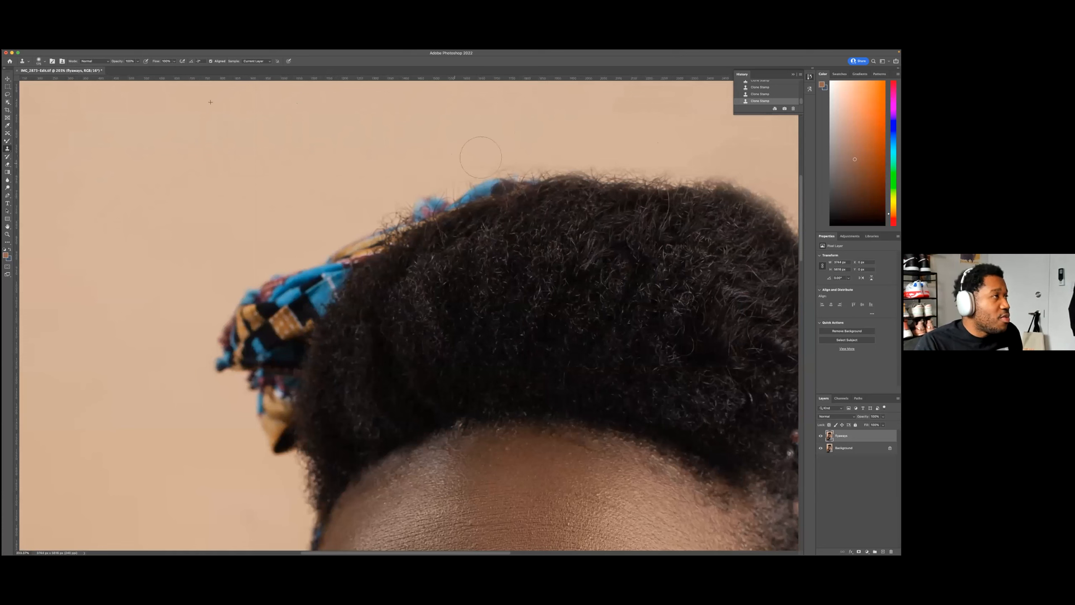
{"action": "left_click_drag", "start_coordinate": [469, 164], "coordinate": [539, 142]}
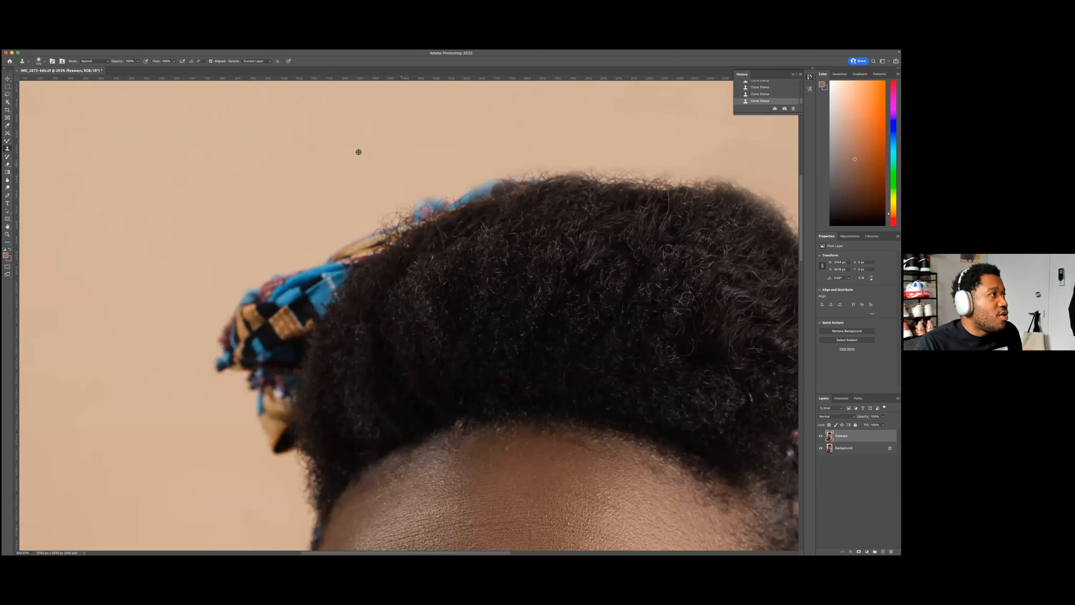
{"action": "left_click_drag", "start_coordinate": [369, 206], "coordinate": [388, 205]}
{"action": "mouse_move", "coordinate": [430, 173]}
{"action": "left_mouse_down"}
{"action": "mouse_move", "coordinate": [540, 153]}
{"action": "mouse_move", "coordinate": [654, 159]}
{"action": "left_mouse_up"}
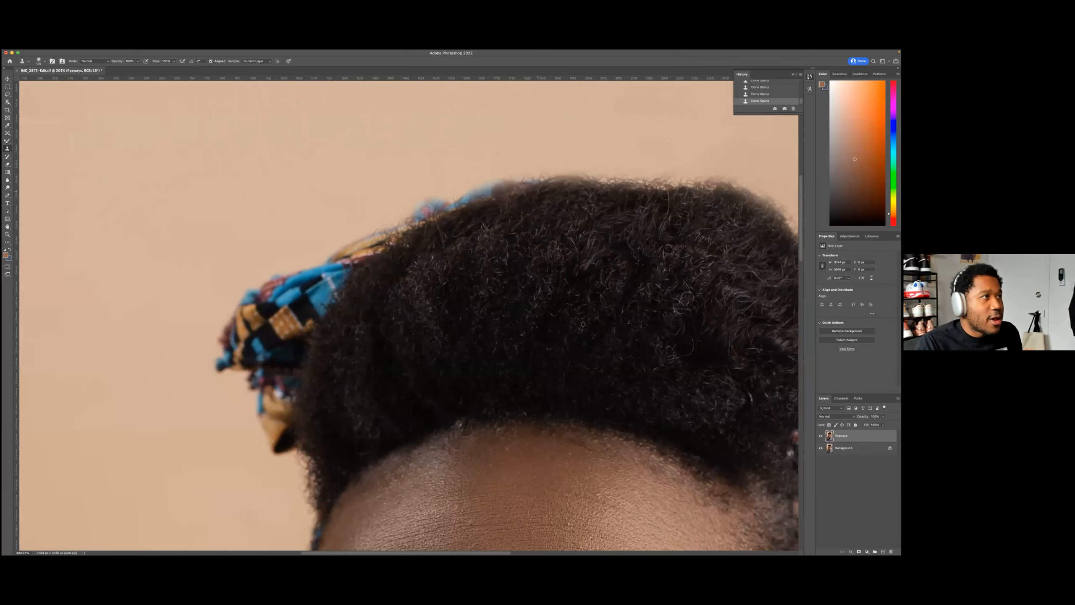
{"action": "scroll", "coordinate": [583, 323], "scroll_direction": "down", "scroll_amount": 10}
{"action": "scroll", "coordinate": [450, 322], "scroll_direction": "up", "scroll_amount": 10}
{"action": "scroll", "coordinate": [440, 339], "scroll_direction": "down", "scroll_amount": 7}
{"action": "scroll", "coordinate": [437, 353], "scroll_direction": "up", "scroll_amount": 2}
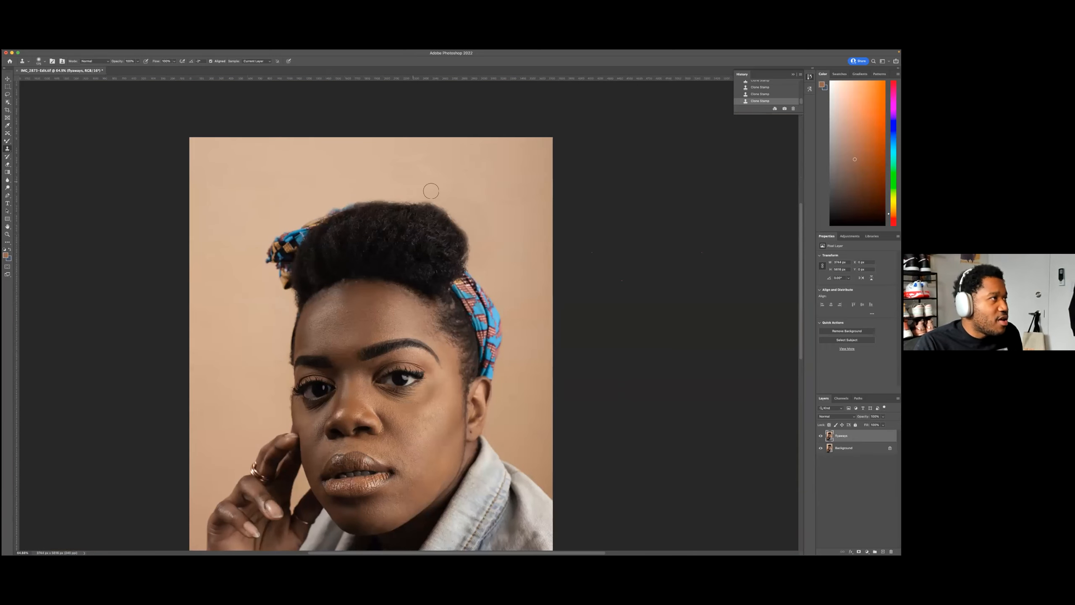
{"action": "left_click_drag", "start_coordinate": [482, 258], "coordinate": [481, 223]}
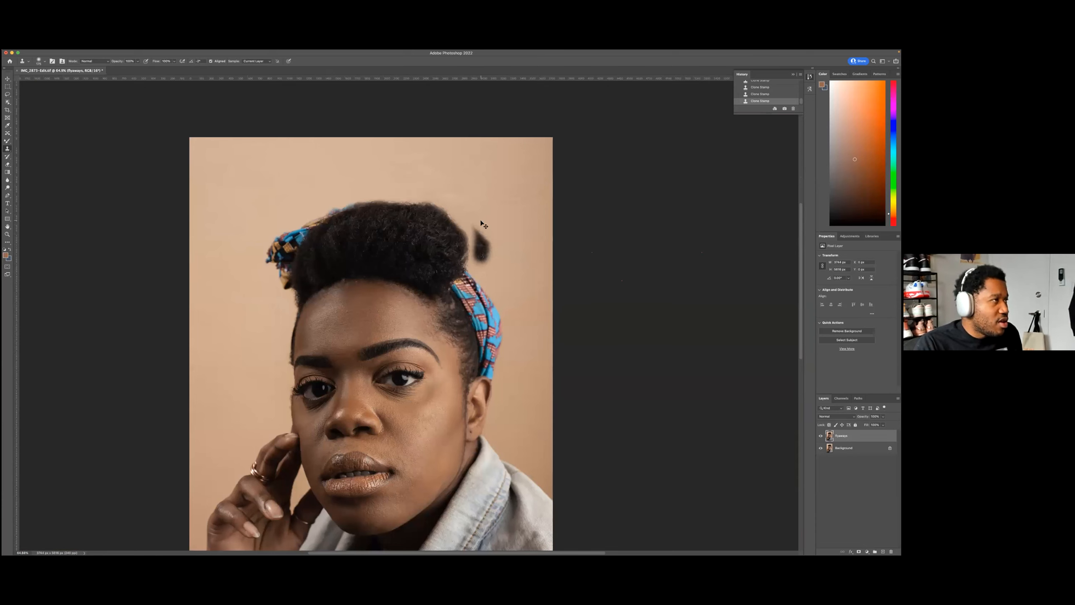
{"action": "key", "text": "super+z"}
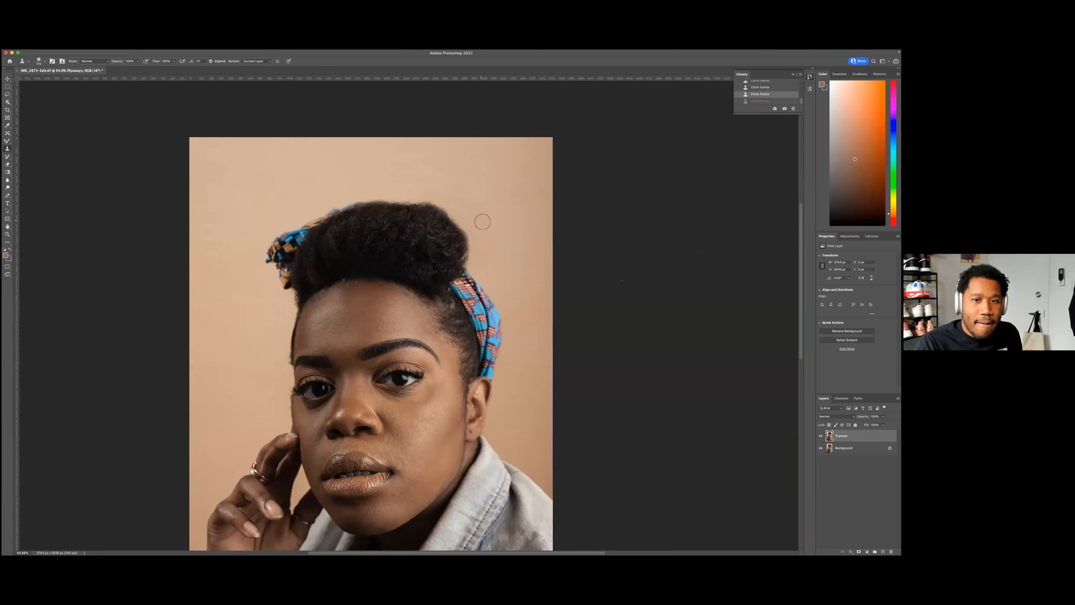
Step: Enlarge the Clone Stamp brush for retouching broad areas of the backdrop
{"action": "key", "text": "bracketright"}
{"action": "key", "text": "bracketright"}
{"action": "key", "text": "bracketright"}
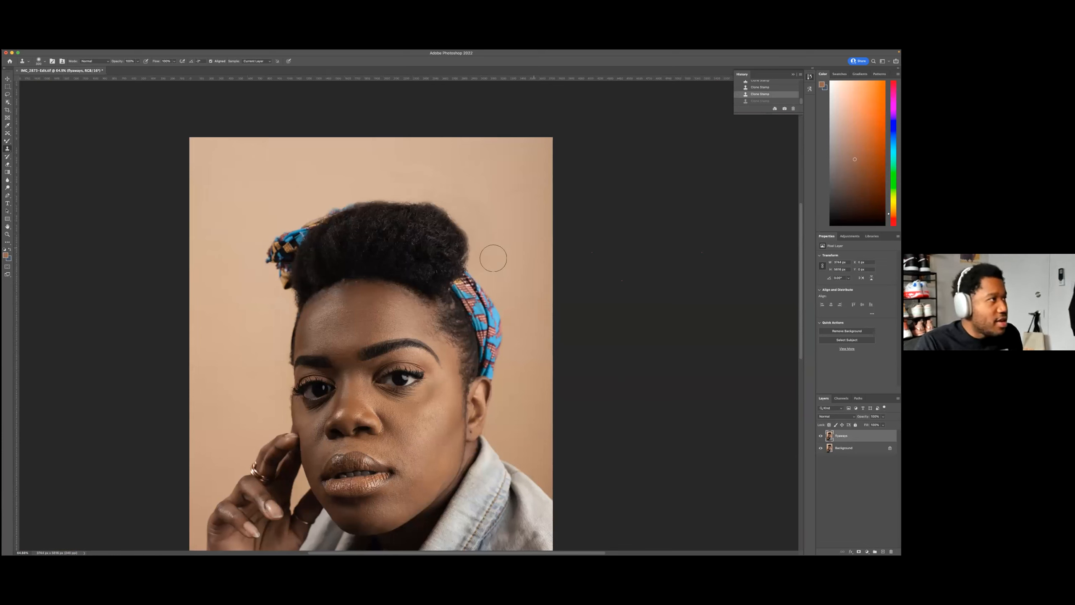
{"action": "key", "text": "bracketright"}
{"action": "key", "text": "bracketright"}
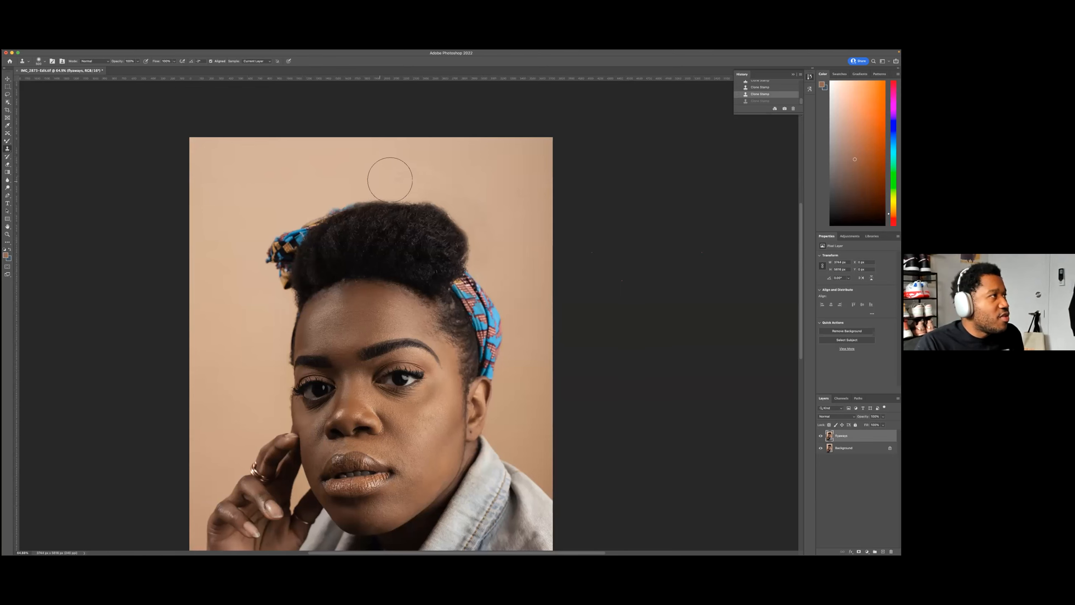
{"action": "left_click", "coordinate": [486, 216]}
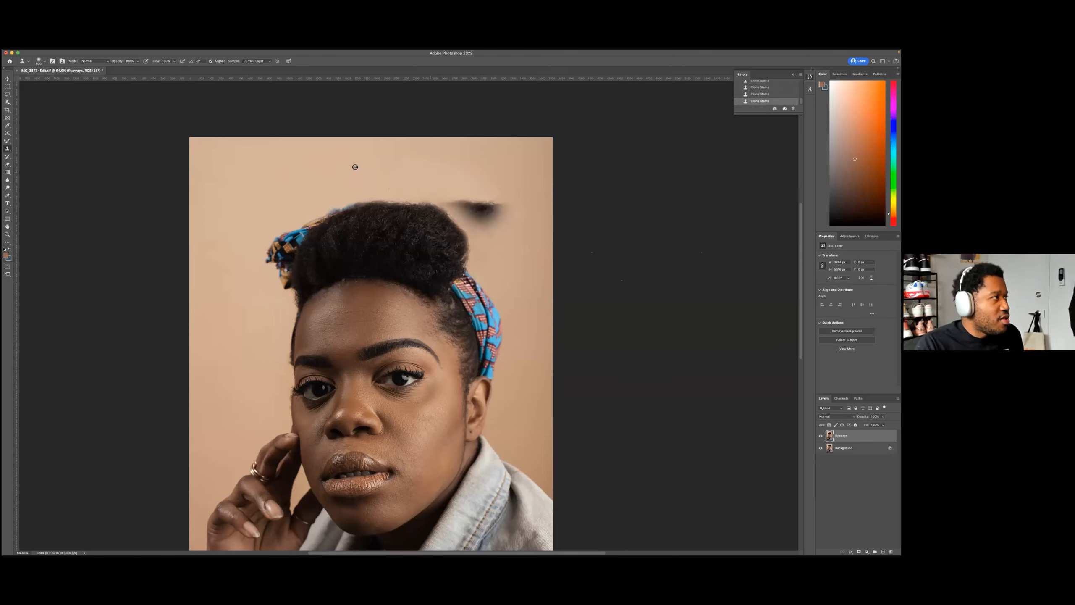
{"action": "key", "text": "super+z"}
{"action": "left_click", "coordinate": [379, 162], "text": "alt"}
{"action": "left_click_drag", "start_coordinate": [465, 190], "coordinate": [484, 204]}
{"action": "key", "text": "super+z"}
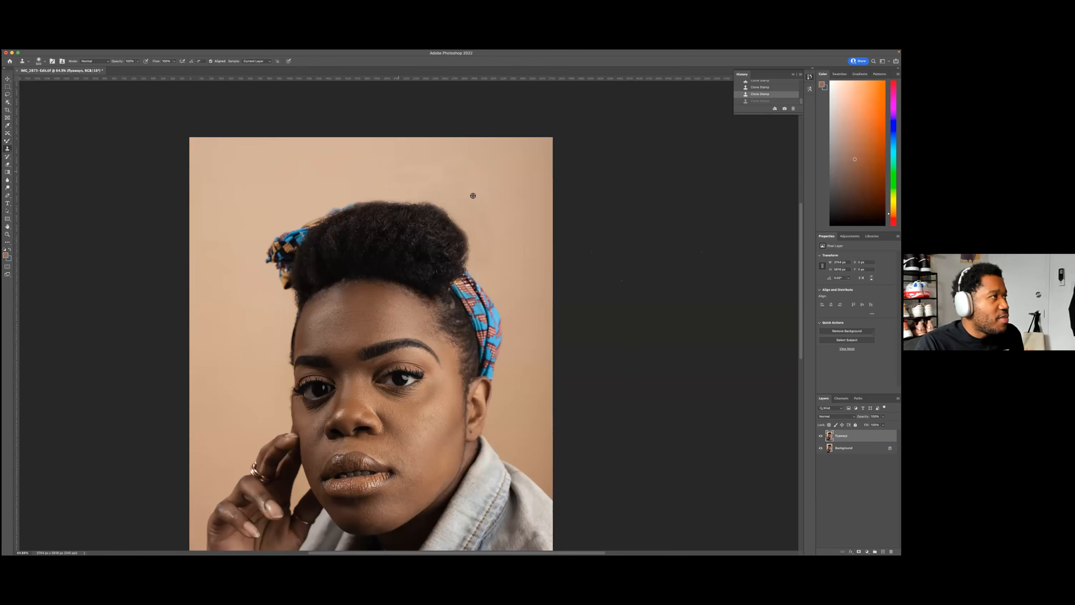
Step: Sample clean backdrop above the head and clone it over the uneven background beside the hair's upper right edge
{"action": "left_click", "coordinate": [396, 166], "text": "alt"}
{"action": "left_click_drag", "start_coordinate": [466, 199], "coordinate": [477, 209]}
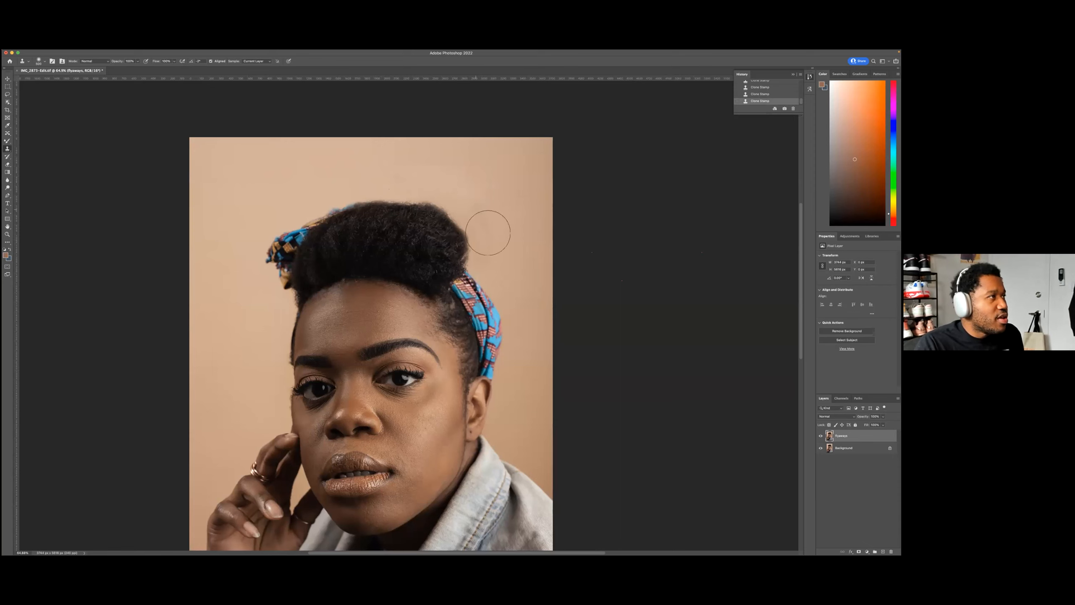
Step: Clone clean backdrop beside the hair's upper right edge, undo the last stroke, and resample the backdrop above the head
{"action": "left_click", "coordinate": [451, 170], "text": "alt"}
{"action": "left_click", "coordinate": [484, 230]}
{"action": "left_click", "coordinate": [458, 176], "text": "alt"}
{"action": "mouse_move", "coordinate": [461, 215]}
{"action": "left_mouse_down"}
{"action": "mouse_move", "coordinate": [455, 197]}
{"action": "mouse_move", "coordinate": [468, 198]}
{"action": "left_mouse_up"}
{"action": "key", "text": "super+z"}
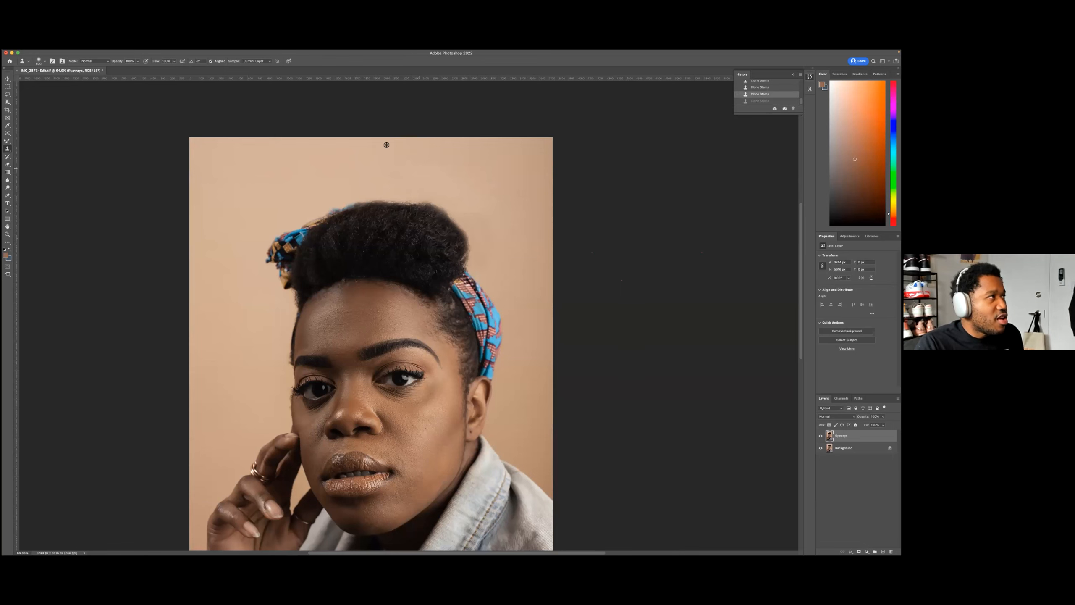
{"action": "left_click", "coordinate": [415, 166], "text": "alt"}
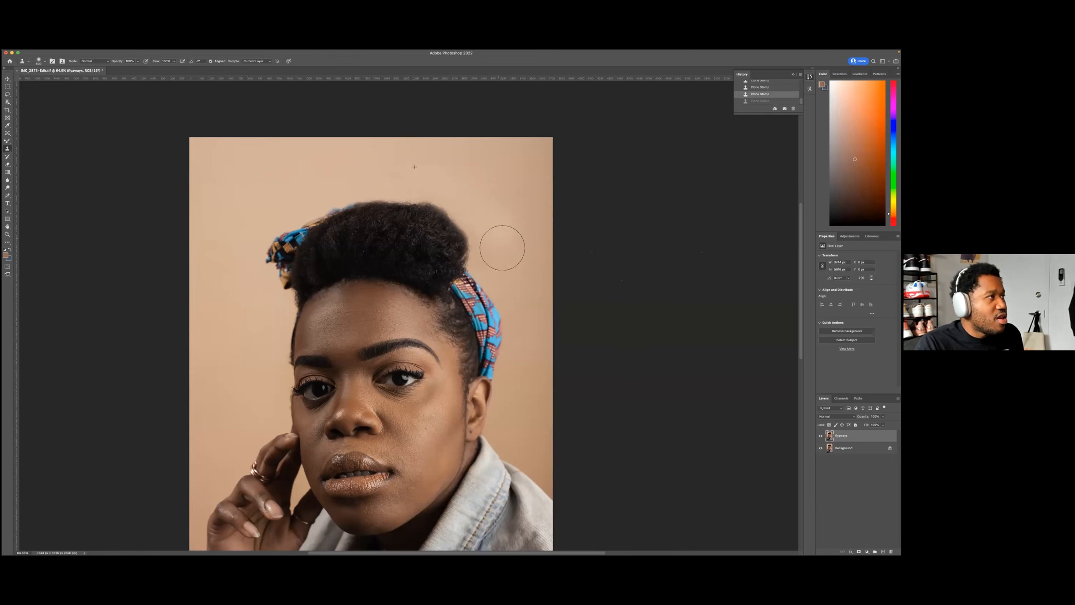
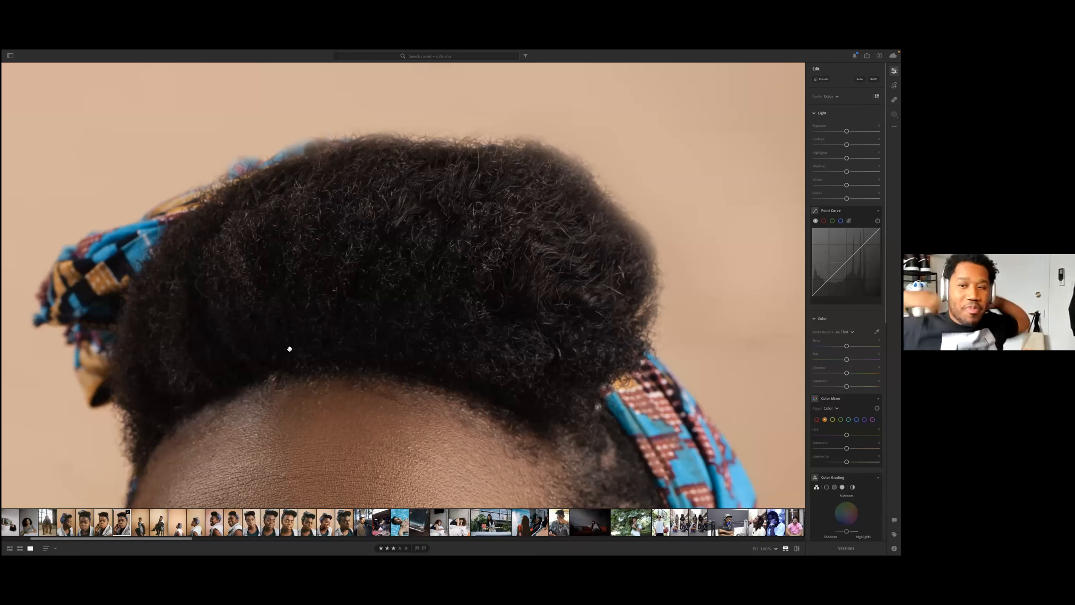
Step: Show the album list beside the full portrait and collapse the 2022 and Streaming folders
{"action": "left_click", "coordinate": [11, 56]}
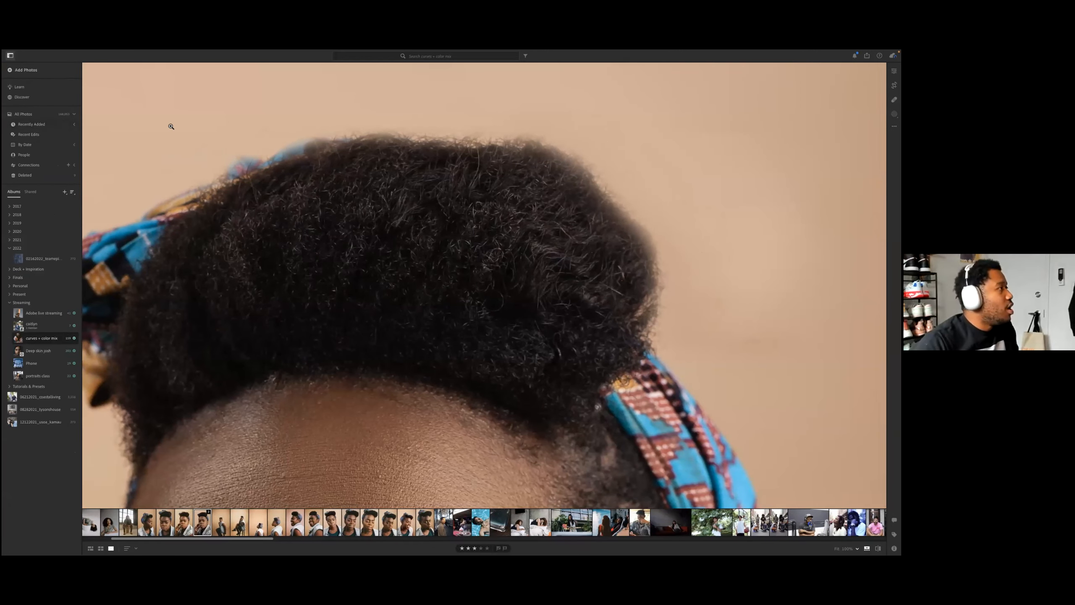
{"action": "left_click", "coordinate": [171, 127]}
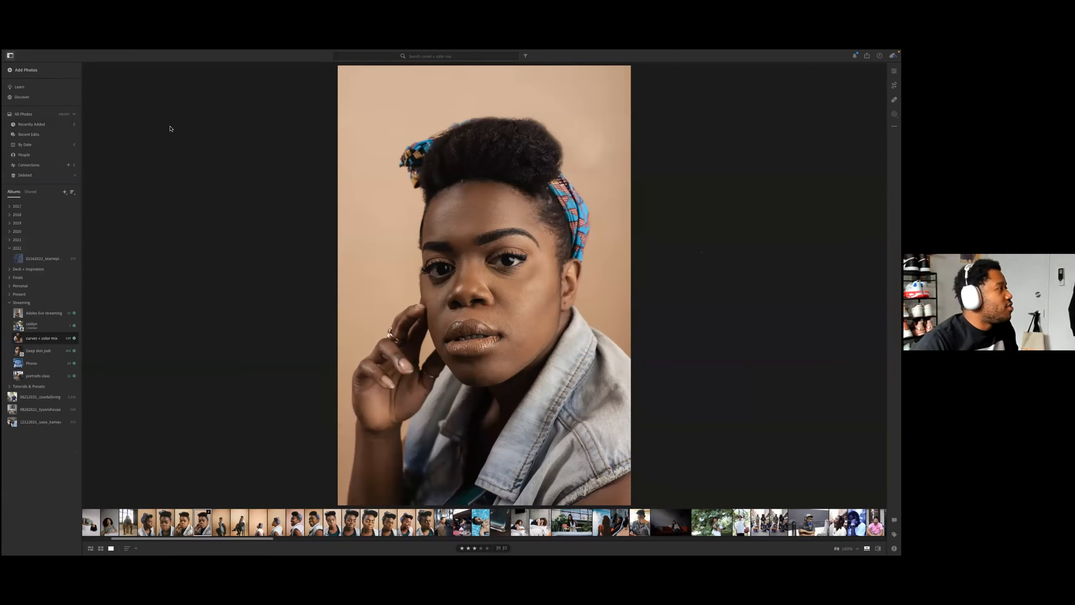
{"action": "left_click", "coordinate": [10, 248]}
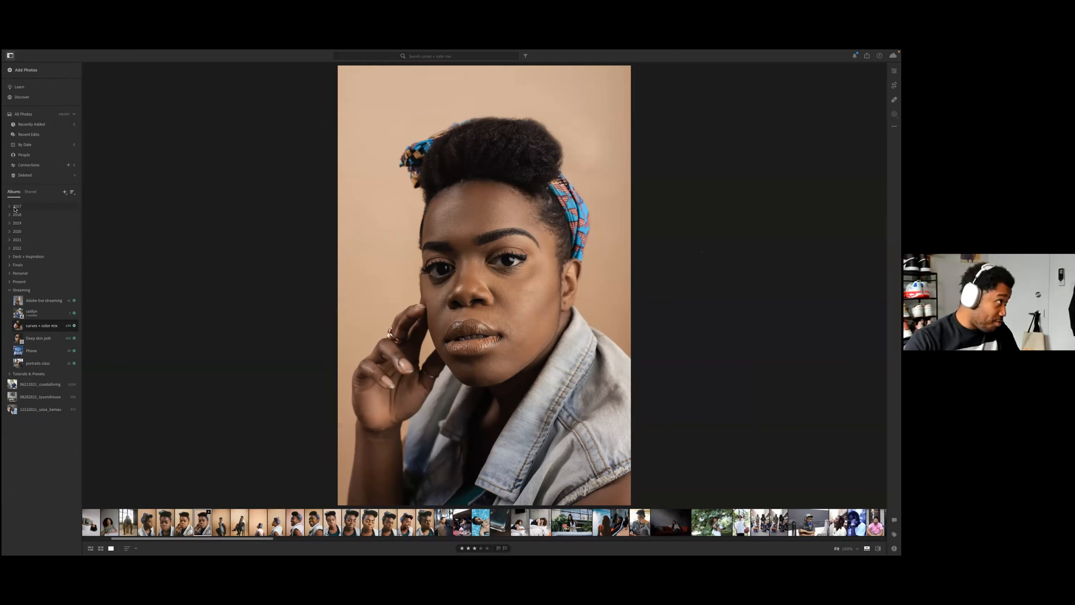
{"action": "left_click", "coordinate": [9, 290]}
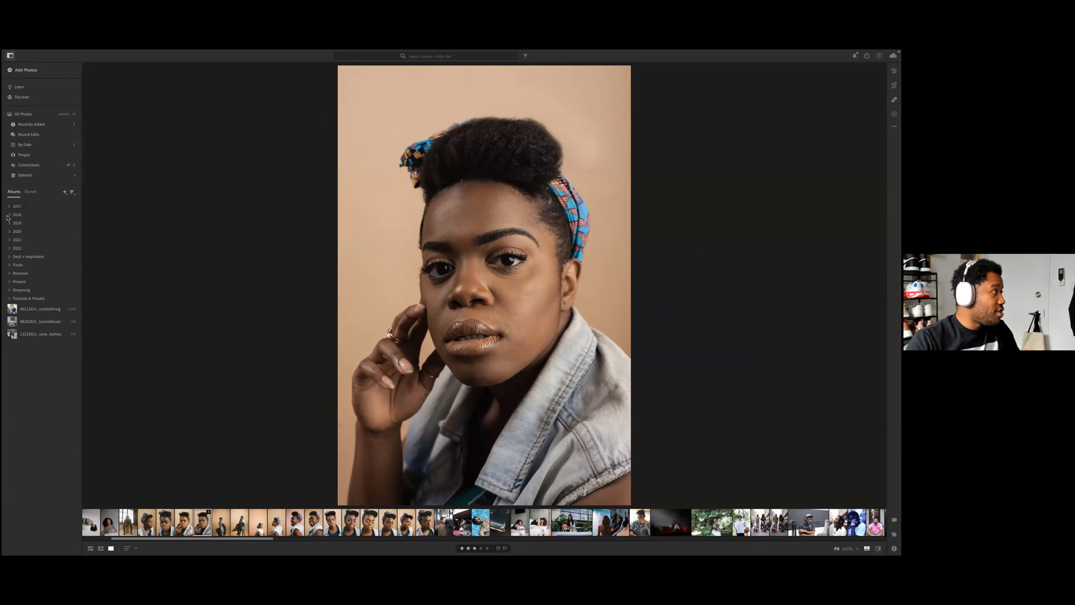
Step: Open the first smuggler album in the 2019 folder, and expand the 2021 folder to browse its albums
{"action": "left_click", "coordinate": [8, 223]}
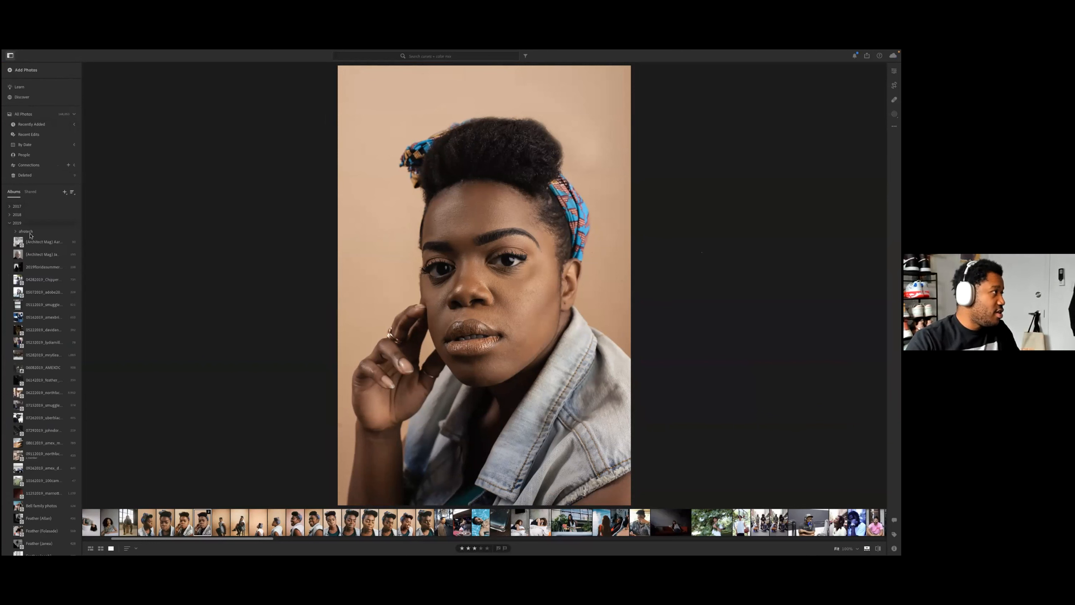
{"action": "left_click", "coordinate": [41, 305]}
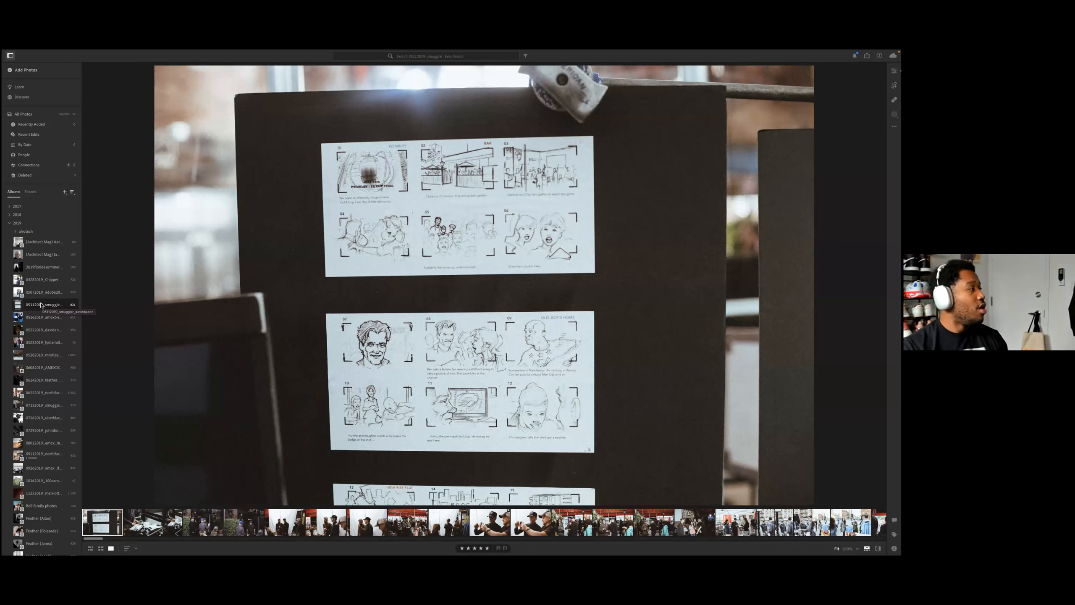
{"action": "scroll", "coordinate": [44, 438], "scroll_direction": "down", "scroll_amount": 6}
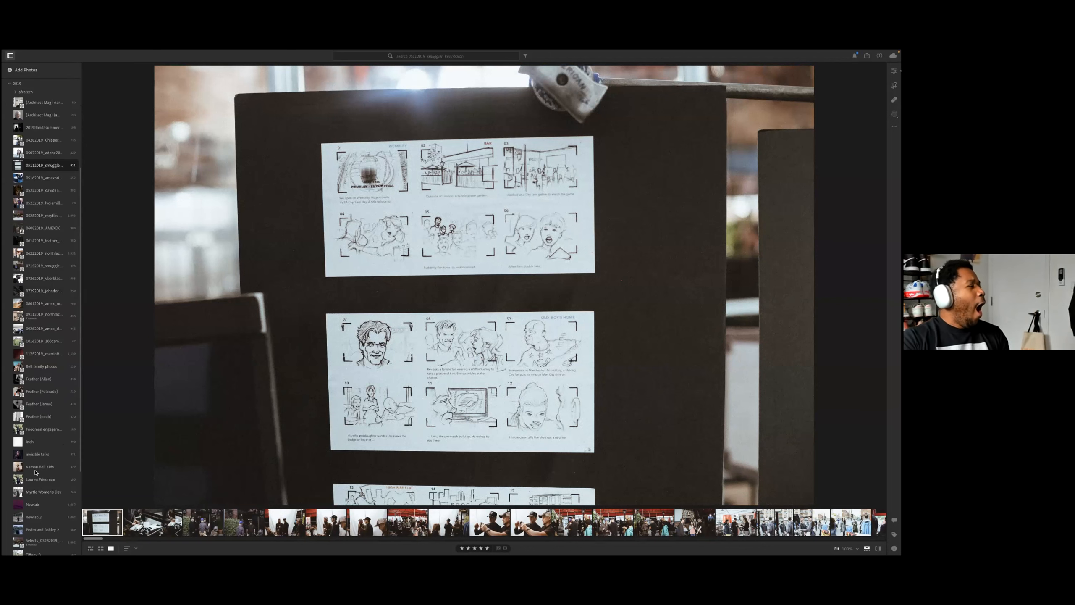
{"action": "left_click", "coordinate": [9, 485]}
{"action": "scroll", "coordinate": [32, 474], "scroll_direction": "down", "scroll_amount": 5}
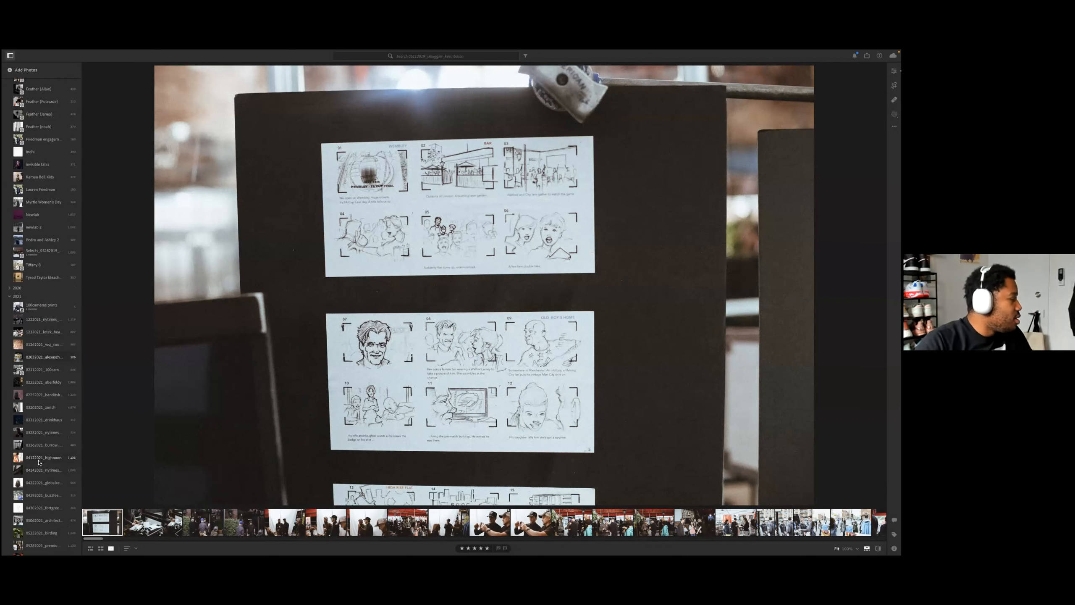
{"action": "scroll", "coordinate": [38, 462], "scroll_direction": "down", "scroll_amount": 1}
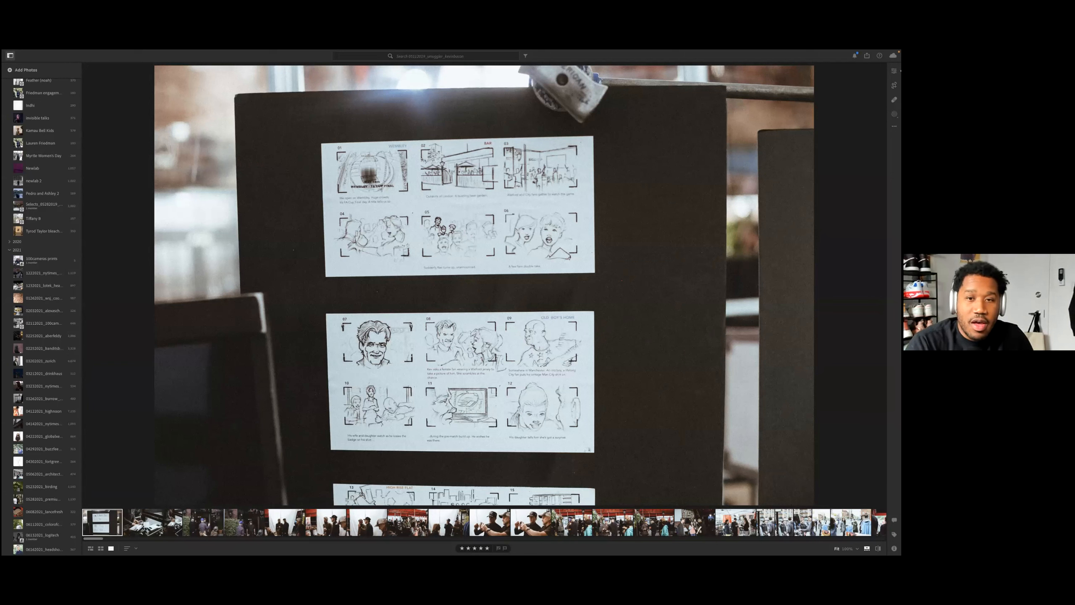
Step: Choose the first two photos in the high noon folder on the Desktop and bring them up for import review
{"action": "mouse_move", "coordinate": [83, 71]}
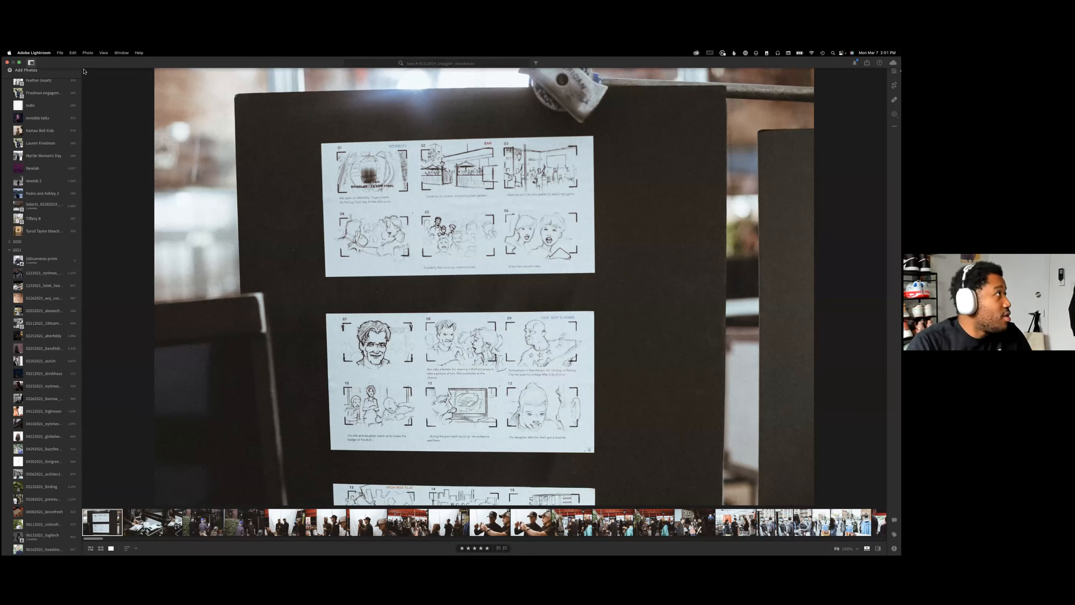
{"action": "left_click", "coordinate": [29, 71]}
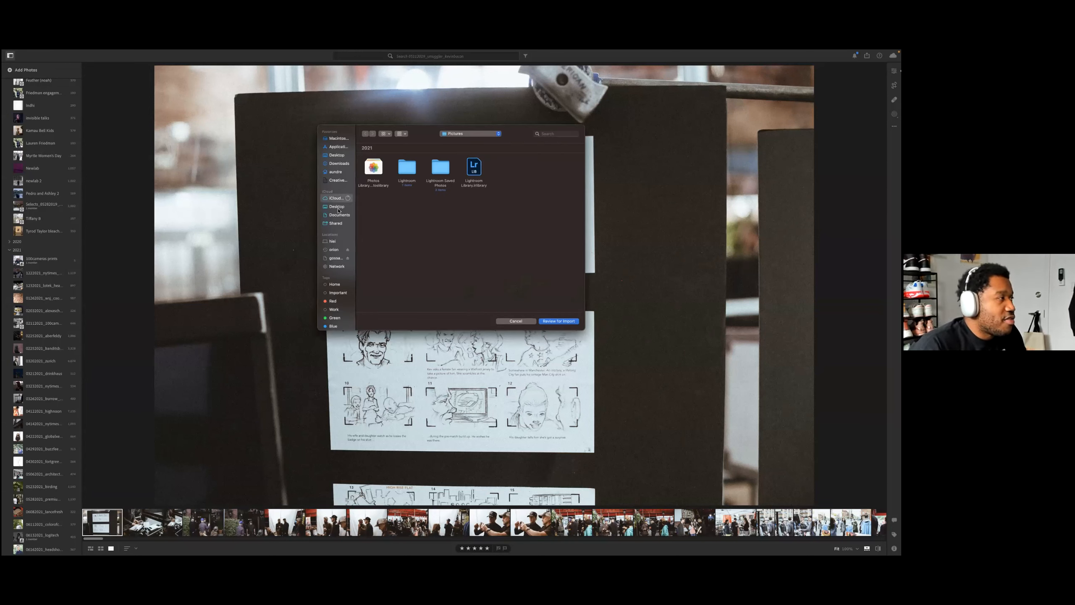
{"action": "left_click", "coordinate": [339, 207]}
{"action": "double_click", "coordinate": [409, 169]}
{"action": "double_click", "coordinate": [373, 167]}
{"action": "left_click", "coordinate": [372, 166]}
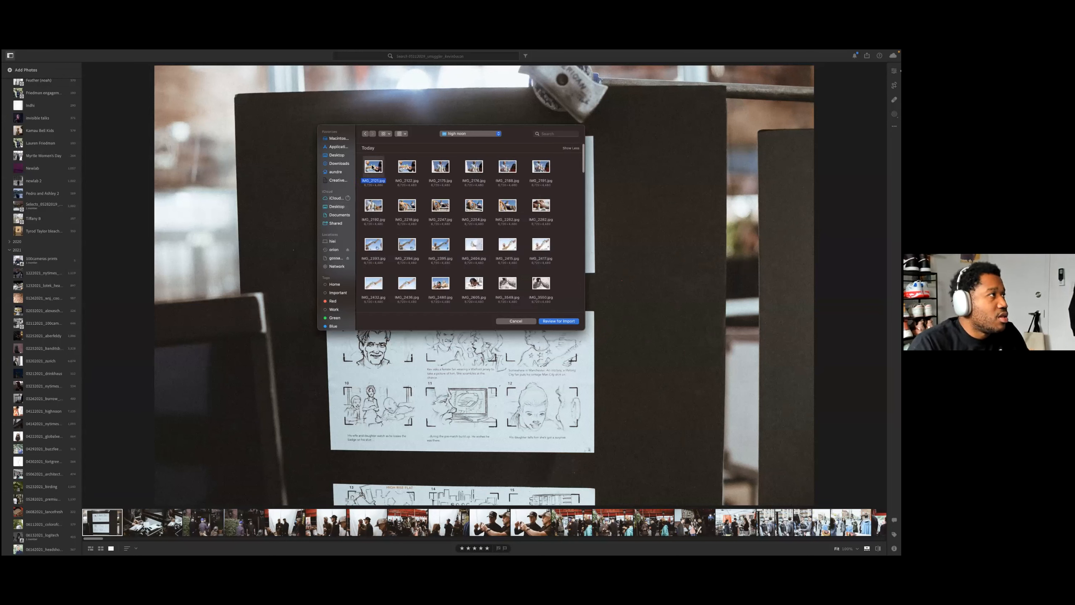
{"action": "left_click", "coordinate": [407, 167], "text": "shift"}
{"action": "left_click", "coordinate": [558, 321]}
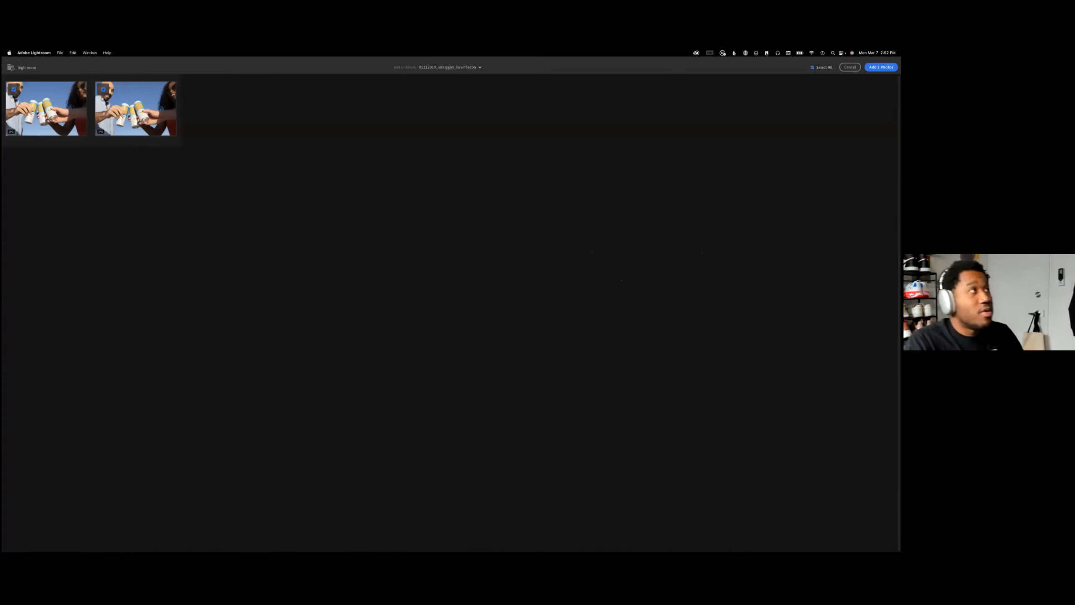
Step: Try a new album named 03072022_bwp_example as the import destination, and cancel its creation
{"action": "left_click", "coordinate": [455, 68]}
{"action": "left_click", "coordinate": [448, 82]}
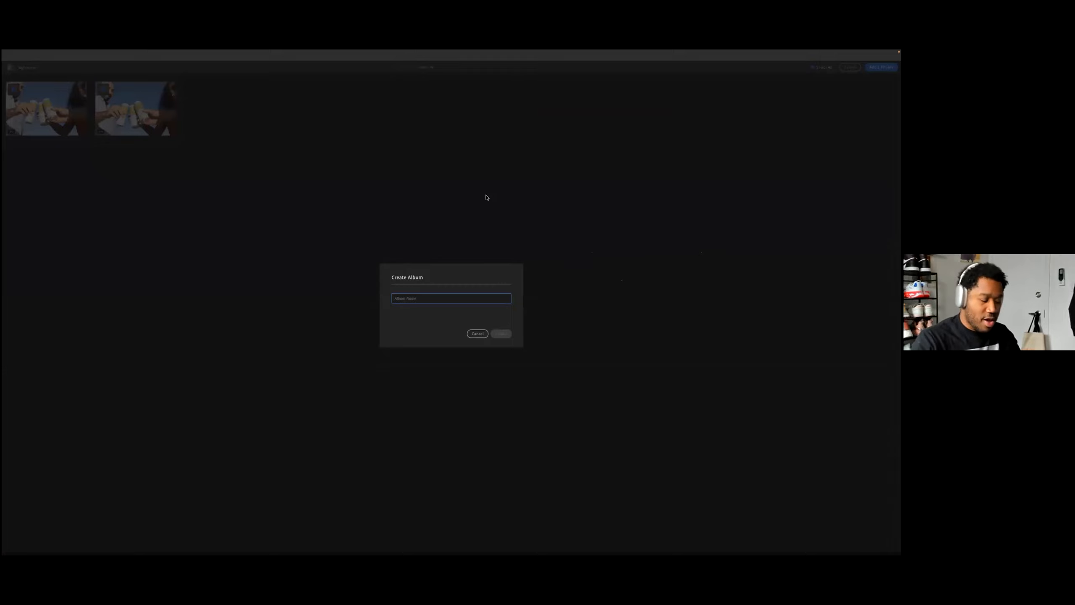
{"action": "type", "text": "03072022_bwp_example"}
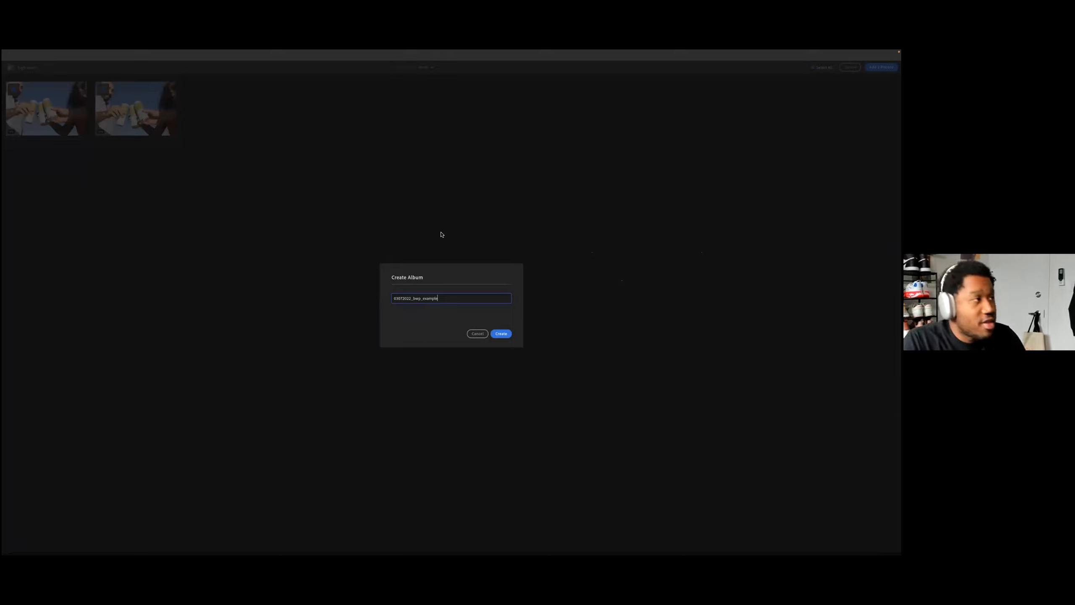
{"action": "left_click", "coordinate": [478, 334]}
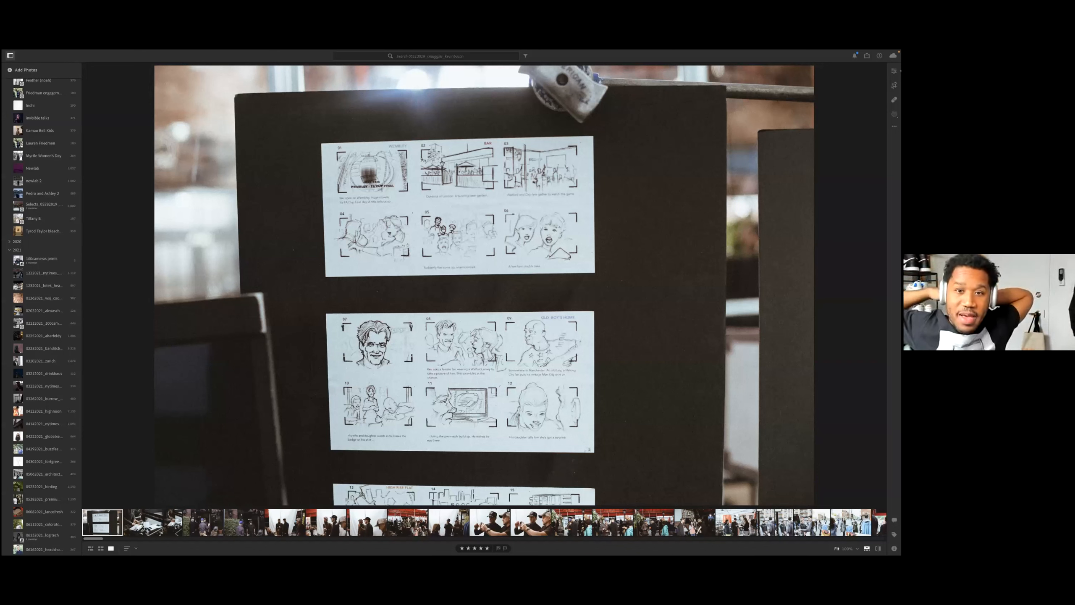
Step: Show the 03232021_nytimes_opinion album as a photo grid and filter it to edited photos only
{"action": "left_click", "coordinate": [51, 389]}
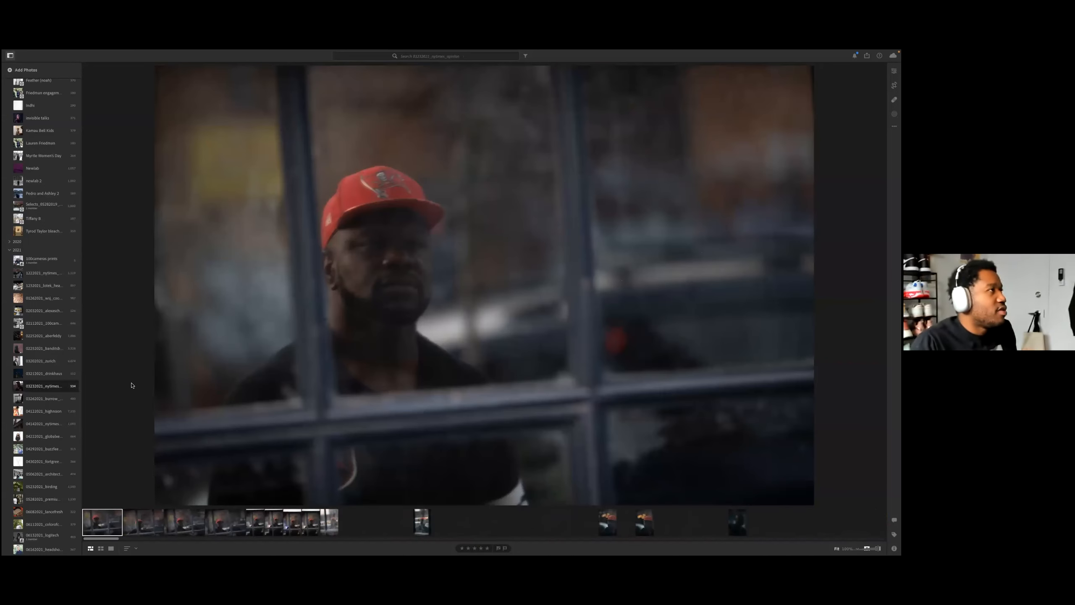
{"action": "key", "text": "g"}
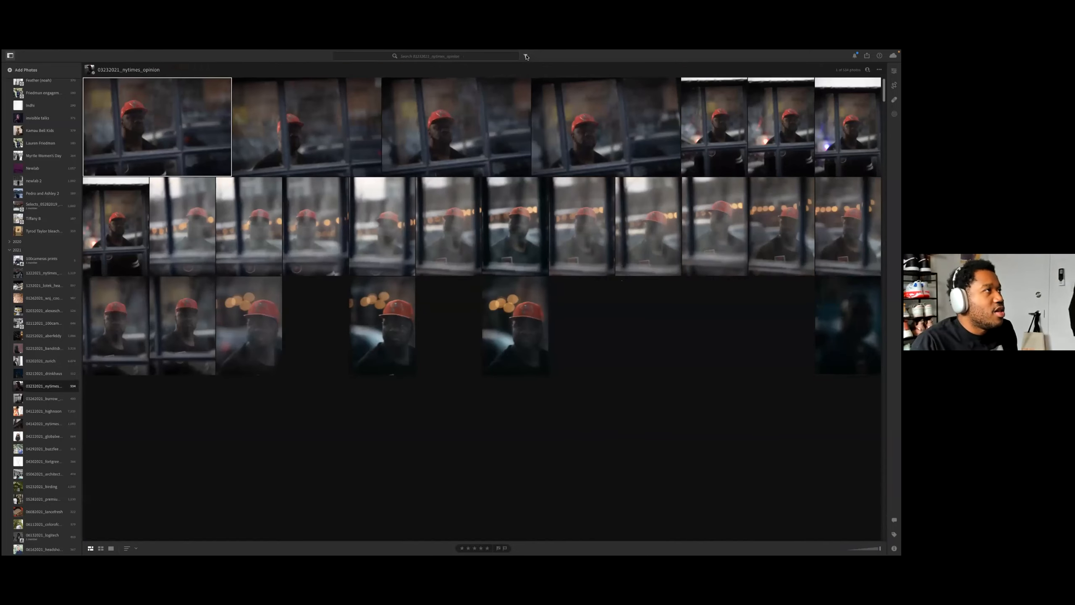
{"action": "left_click", "coordinate": [526, 56]}
{"action": "left_click", "coordinate": [171, 69]}
{"action": "left_click", "coordinate": [171, 82]}
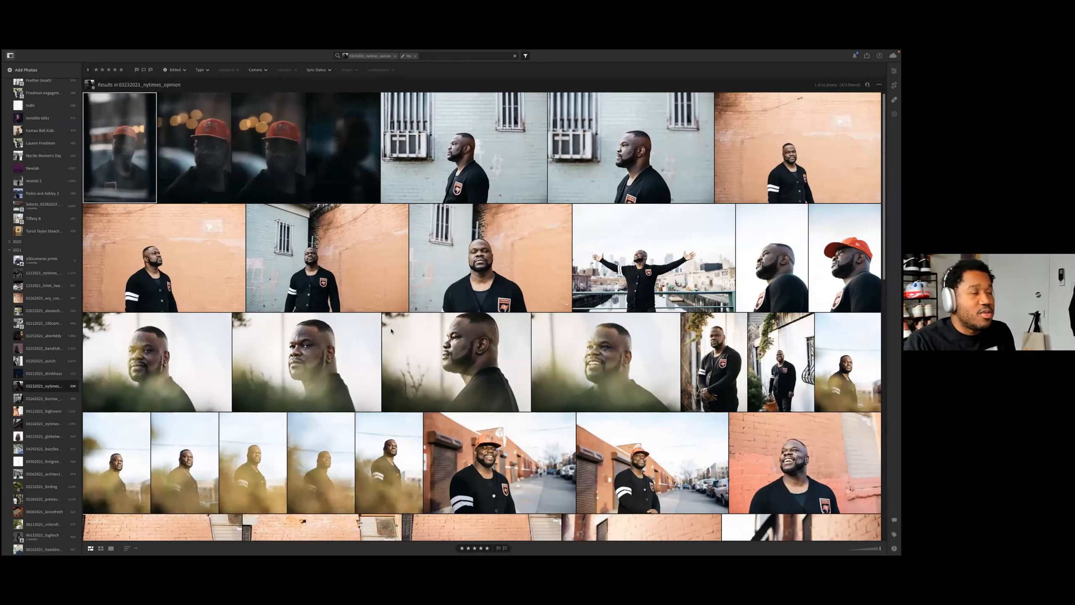
Step: Browse the edited photos and open the vertical portrait of the man behind blurred grass against blue sky
{"action": "scroll", "coordinate": [477, 358], "scroll_direction": "down", "scroll_amount": 6}
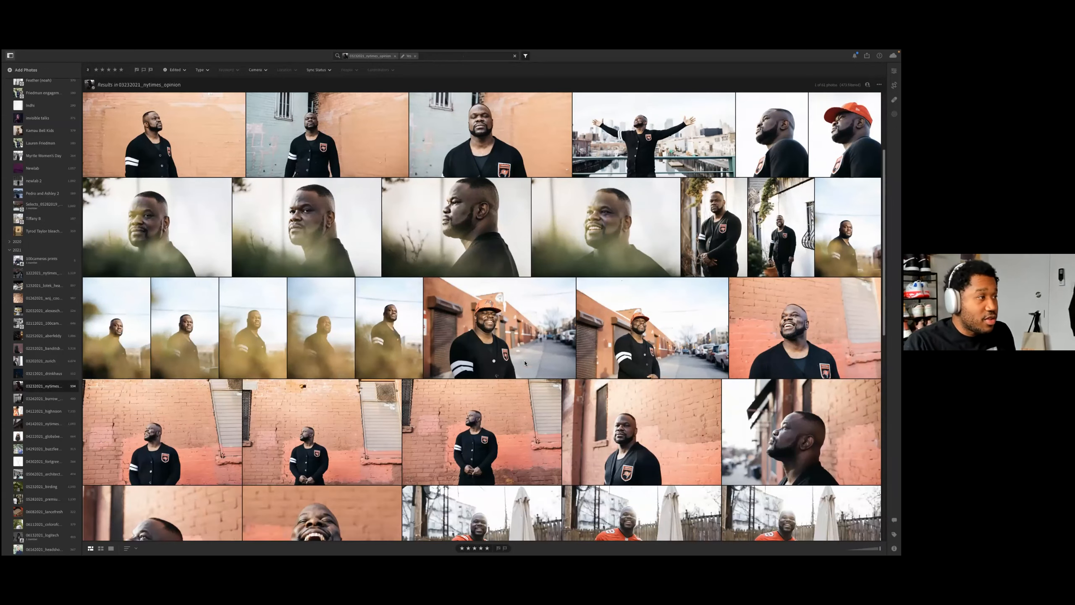
{"action": "scroll", "coordinate": [525, 362], "scroll_direction": "up", "scroll_amount": 3}
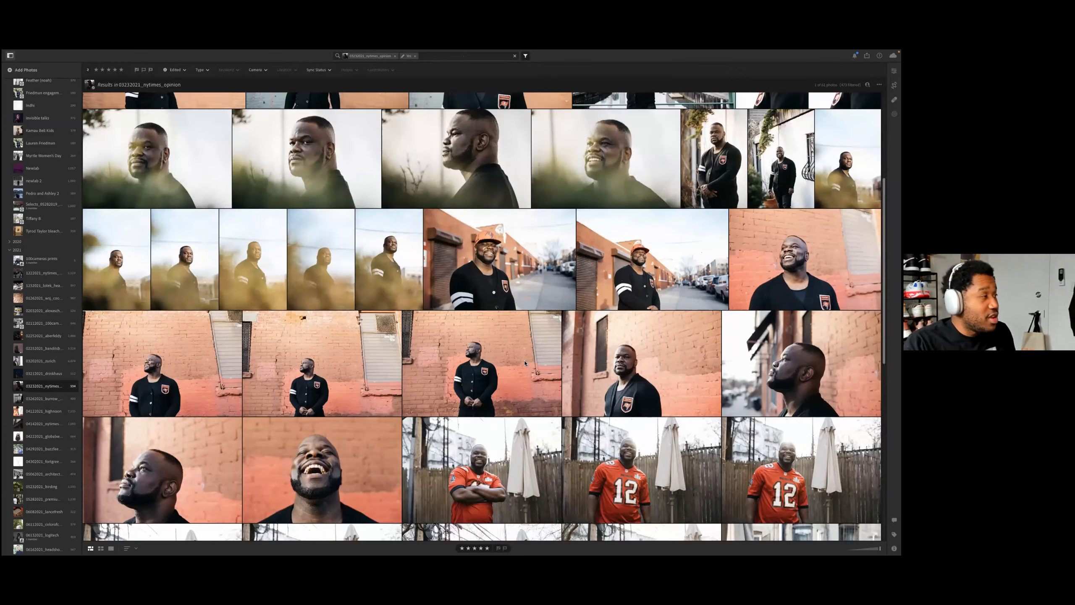
{"action": "scroll", "coordinate": [525, 362], "scroll_direction": "down", "scroll_amount": 10}
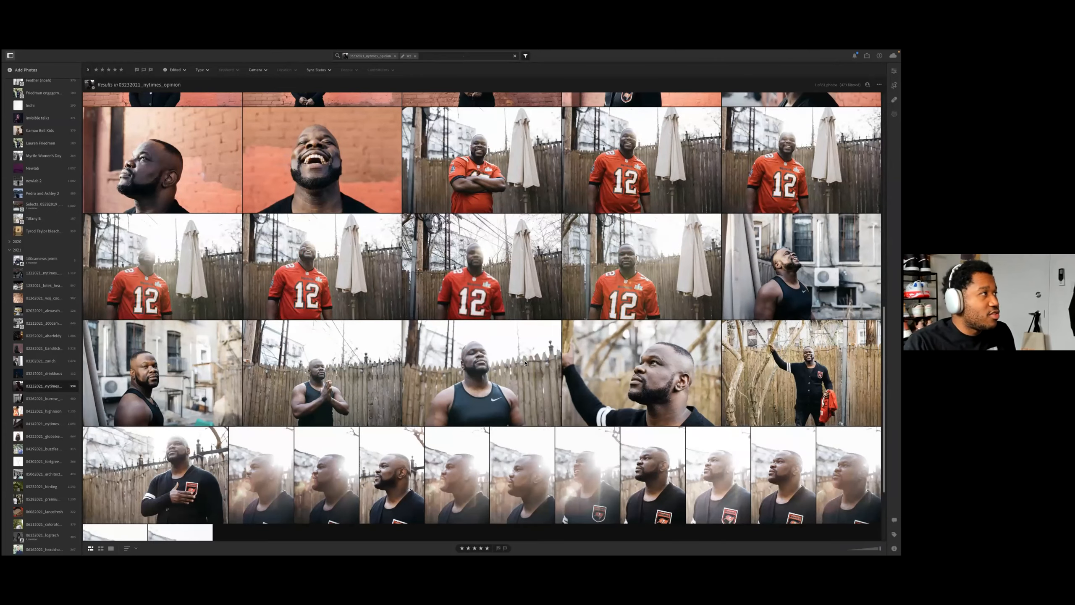
{"action": "scroll", "coordinate": [445, 253], "scroll_direction": "up", "scroll_amount": 8}
{"action": "scroll", "coordinate": [445, 253], "scroll_direction": "up", "scroll_amount": 1}
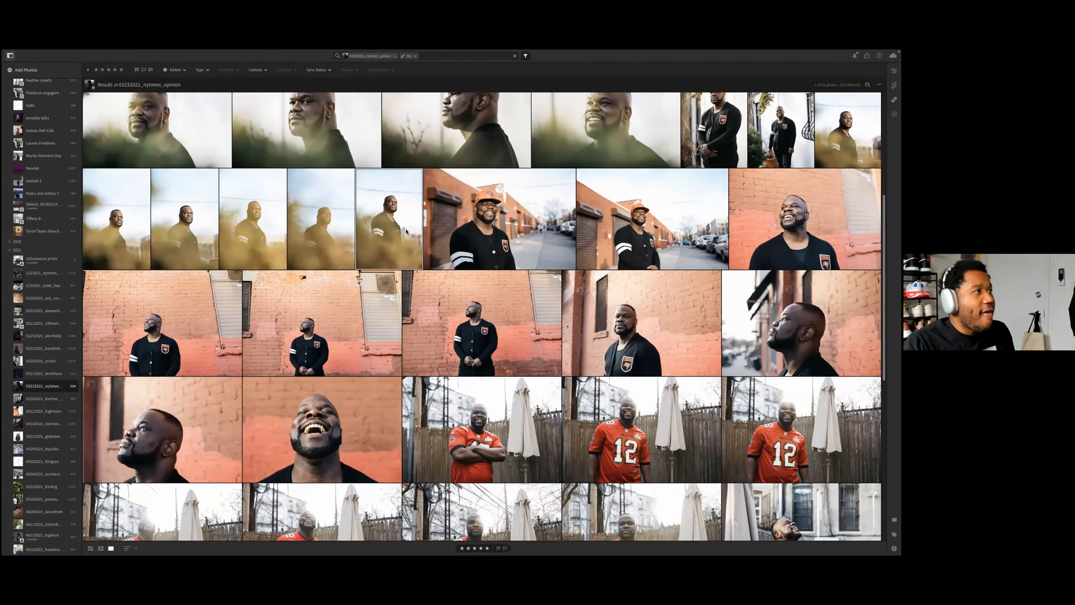
{"action": "double_click", "coordinate": [405, 231]}
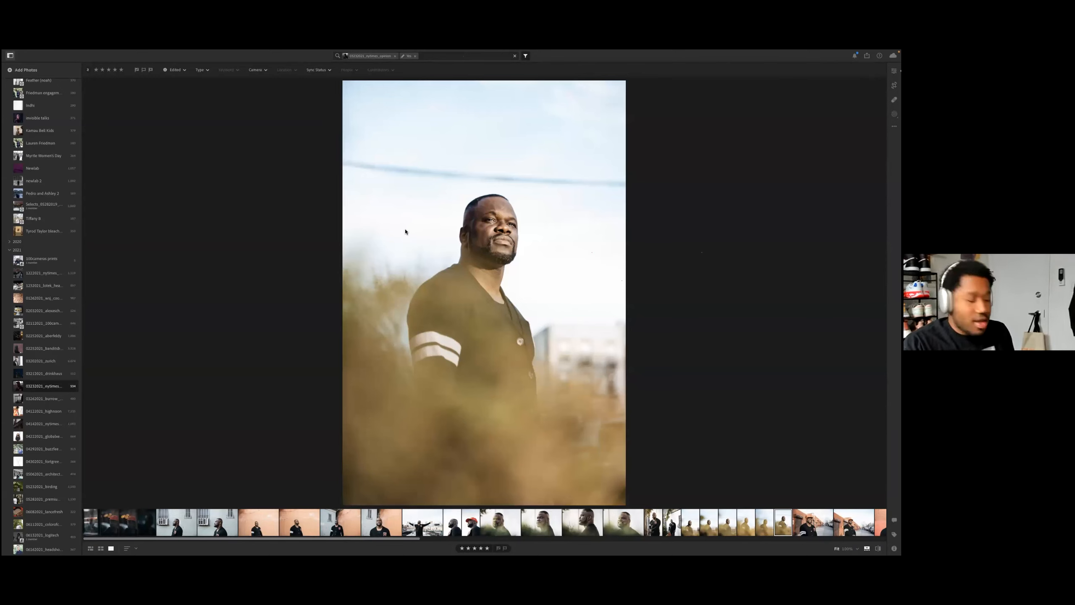
Step: Copy the grass portrait's edit settings and paste them onto the close-up portrait at the teal and orange wall corner
{"action": "key", "text": "ctrl+c"}
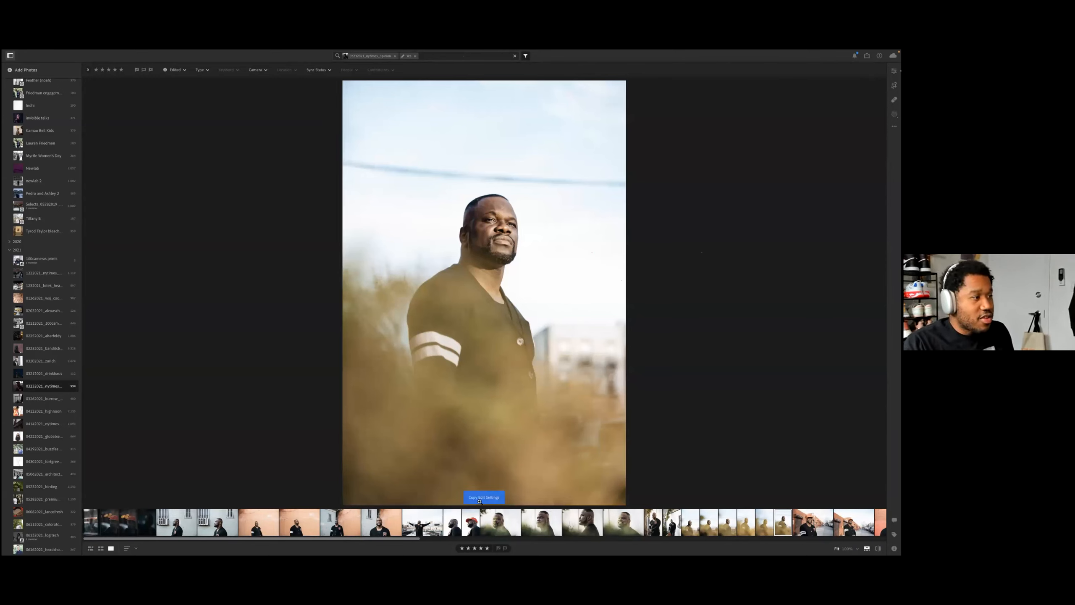
{"action": "left_click", "coordinate": [397, 513]}
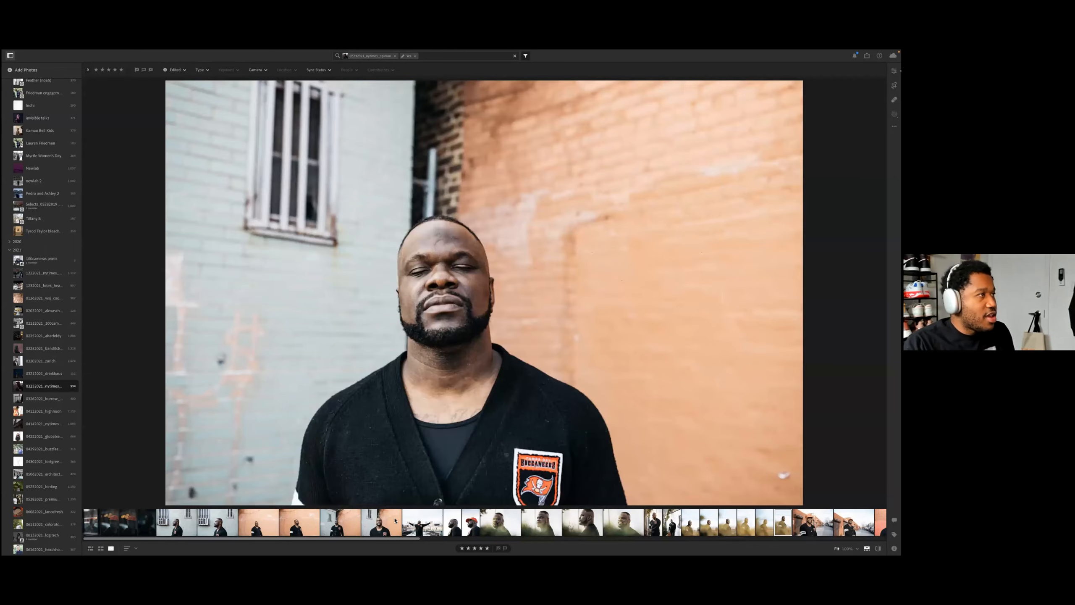
{"action": "key", "text": "ctrl+v"}
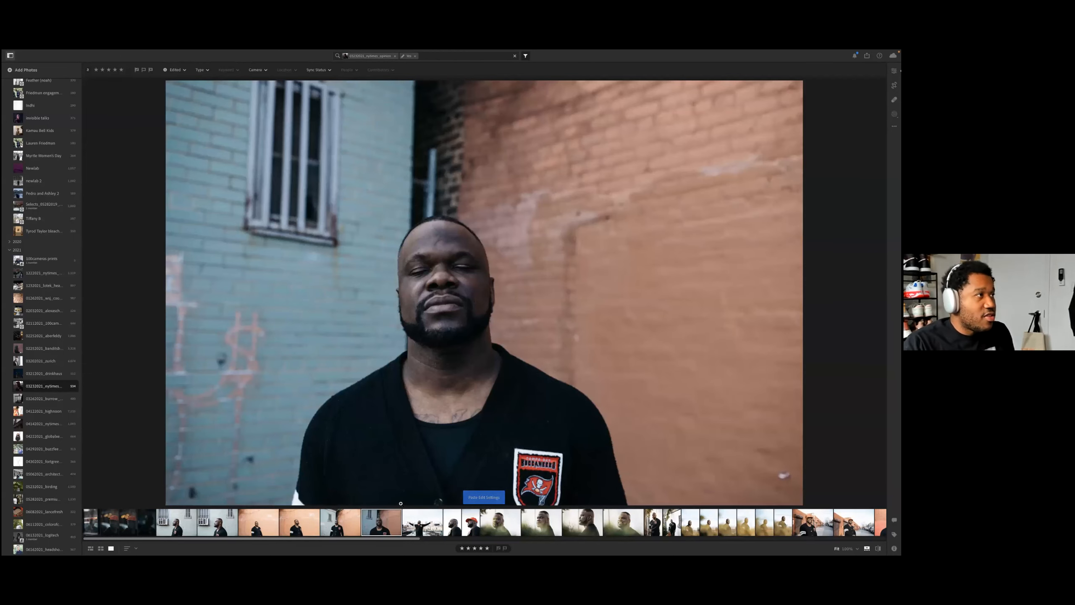
{"action": "left_click", "coordinate": [73, 53]}
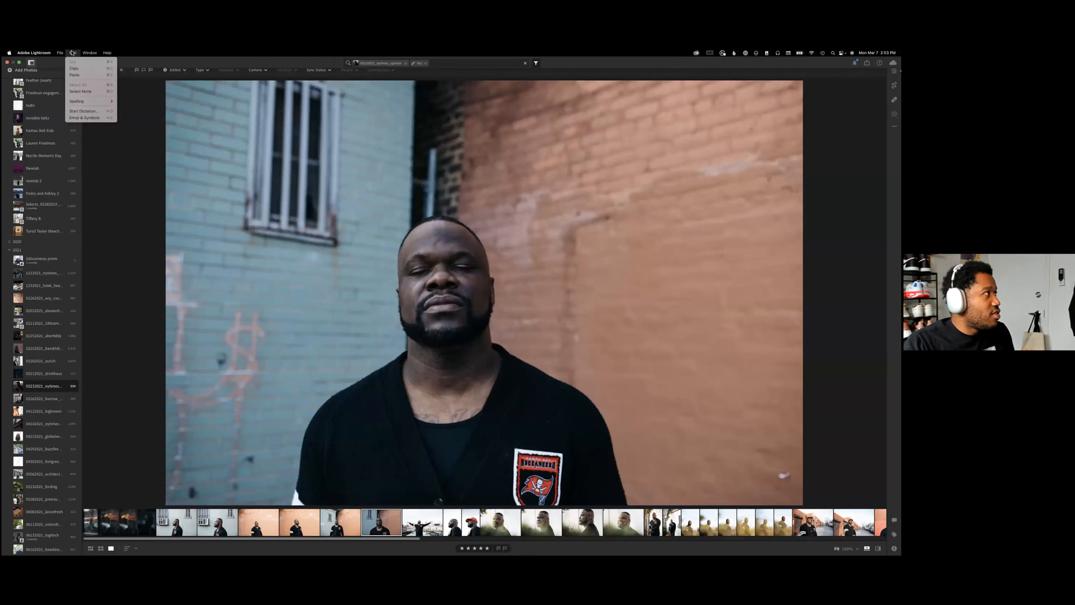
{"action": "left_click", "coordinate": [106, 223]}
Step: Copy the edit settings of the wider wall-corner portrait and paste them onto the range from the close-up back to the orange-wall portraits
{"action": "left_click", "coordinate": [337, 523]}
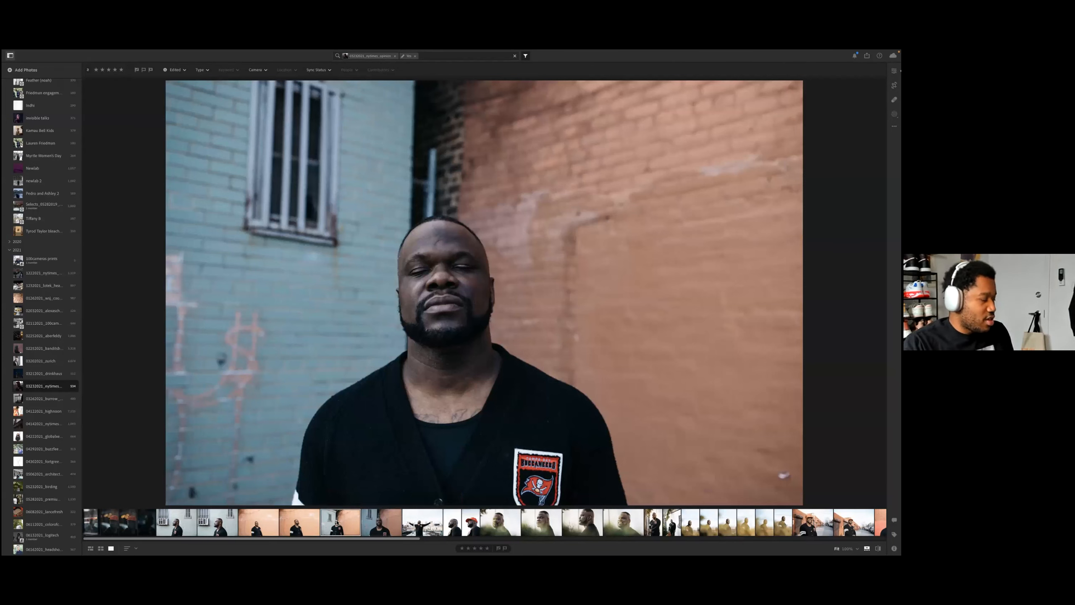
{"action": "key", "text": "super+c"}
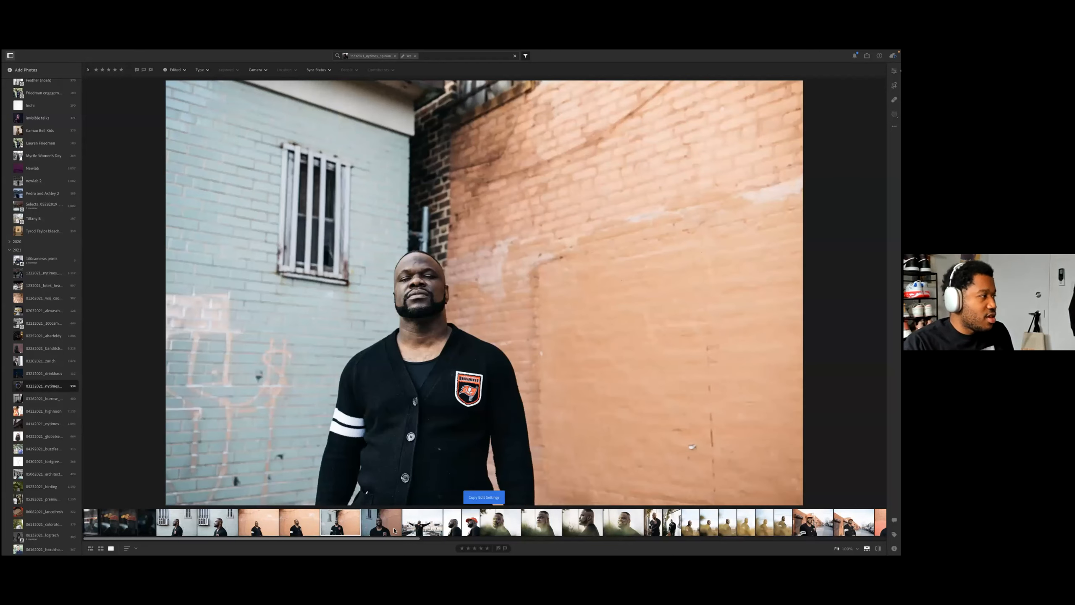
{"action": "left_click", "coordinate": [393, 528]}
{"action": "left_click", "coordinate": [261, 525], "text": "shift"}
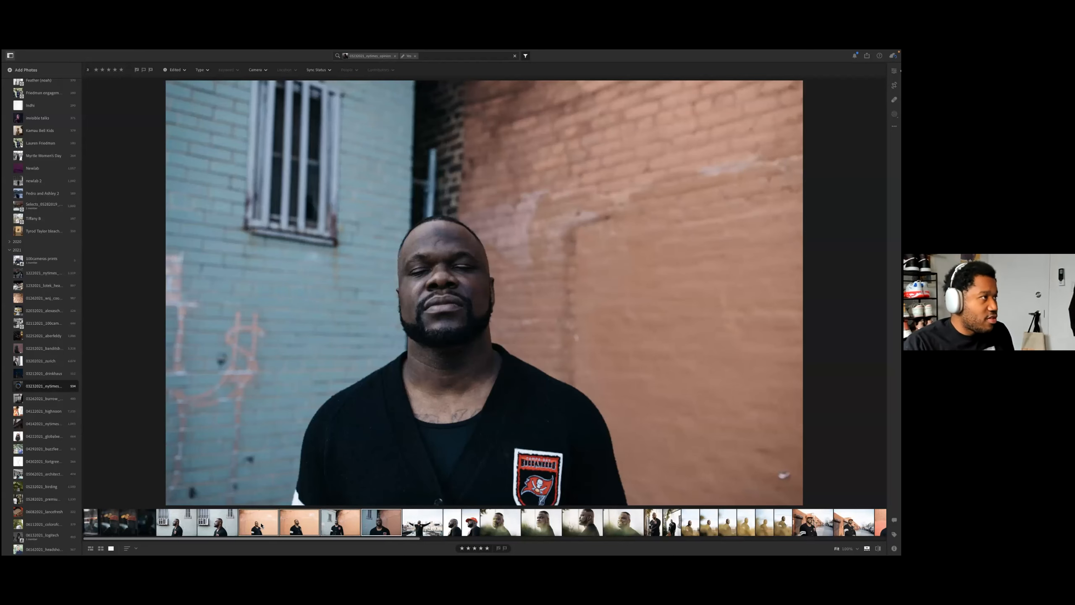
{"action": "key", "text": "super+v"}
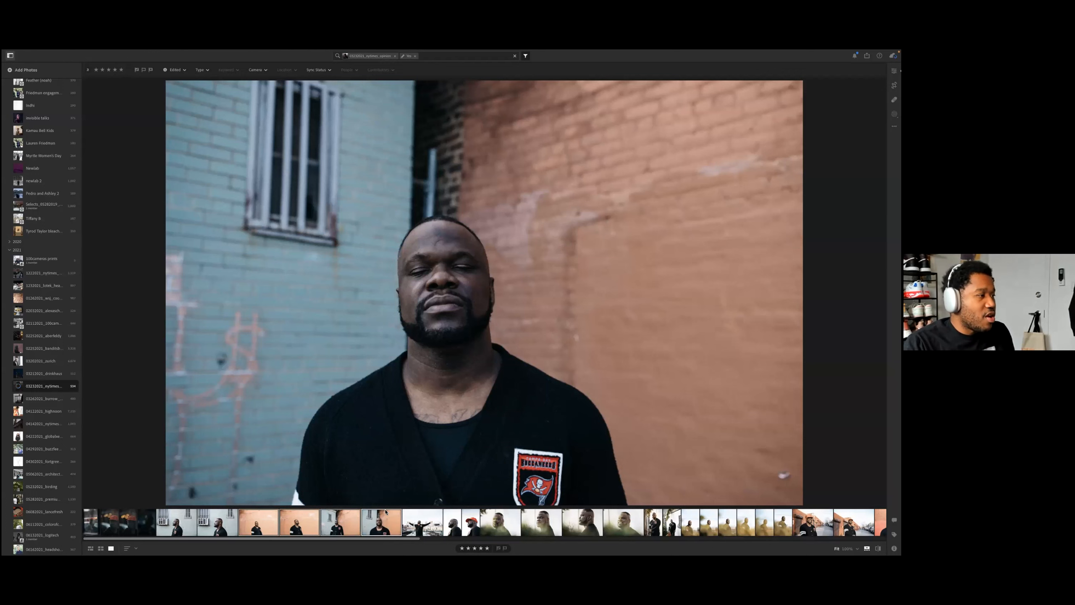
Step: Return to the photo grid and copy the edit settings of the close-up portrait at the teal and orange wall corner
{"action": "key", "text": "g"}
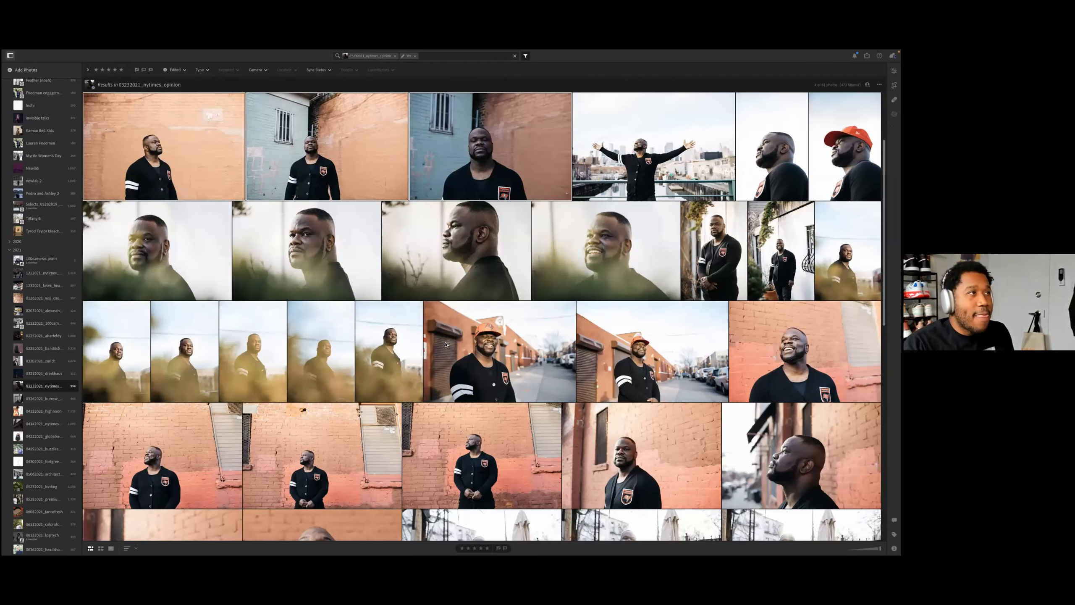
{"action": "scroll", "coordinate": [510, 410], "scroll_direction": "up", "scroll_amount": 3}
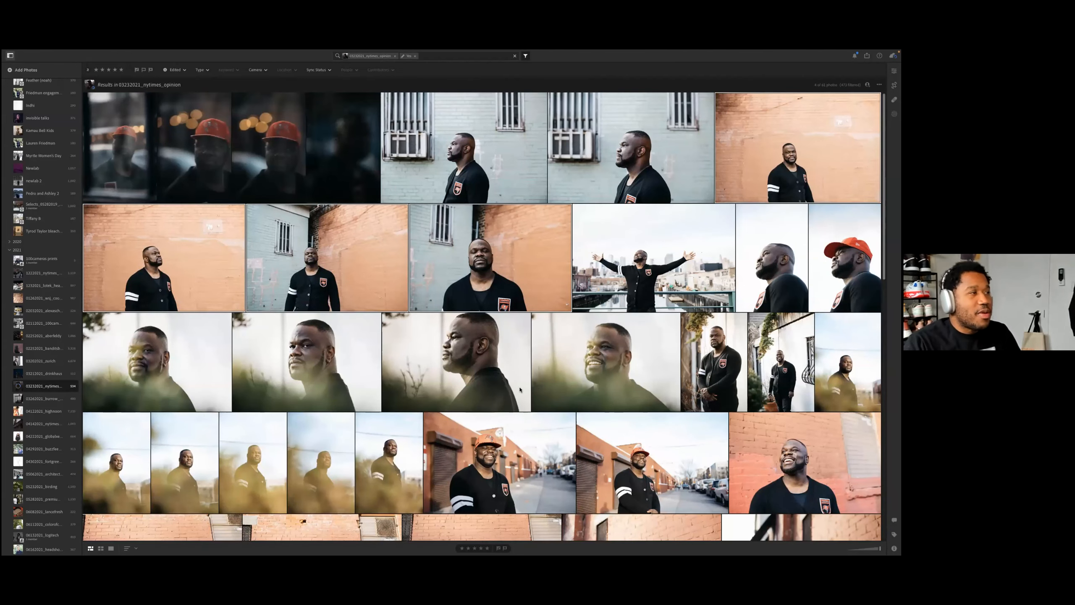
{"action": "left_click", "coordinate": [521, 387]}
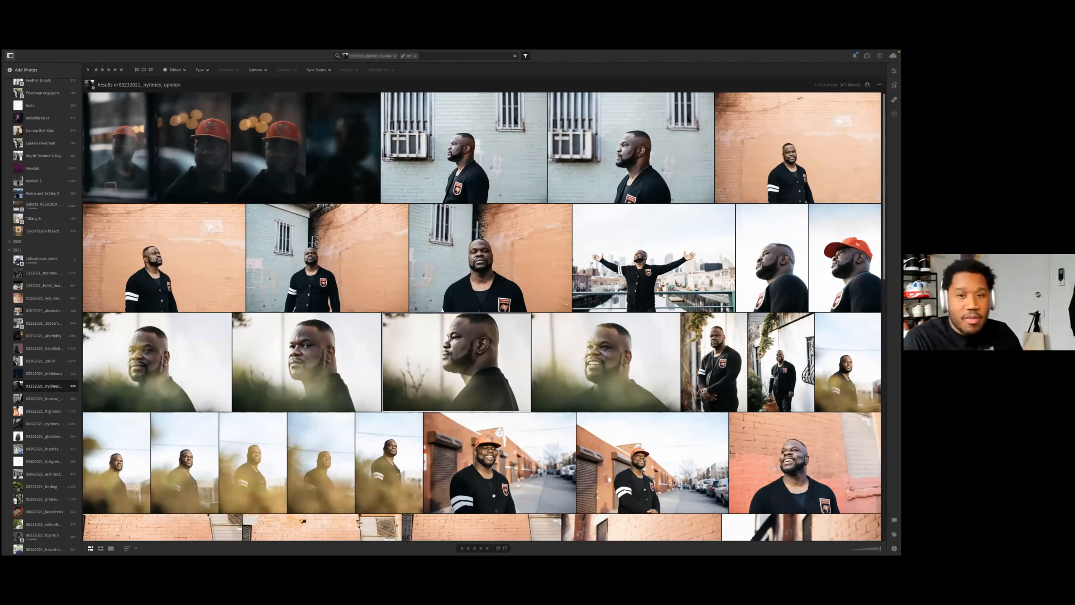
{"action": "left_click", "coordinate": [411, 219]}
{"action": "left_click", "coordinate": [74, 53]}
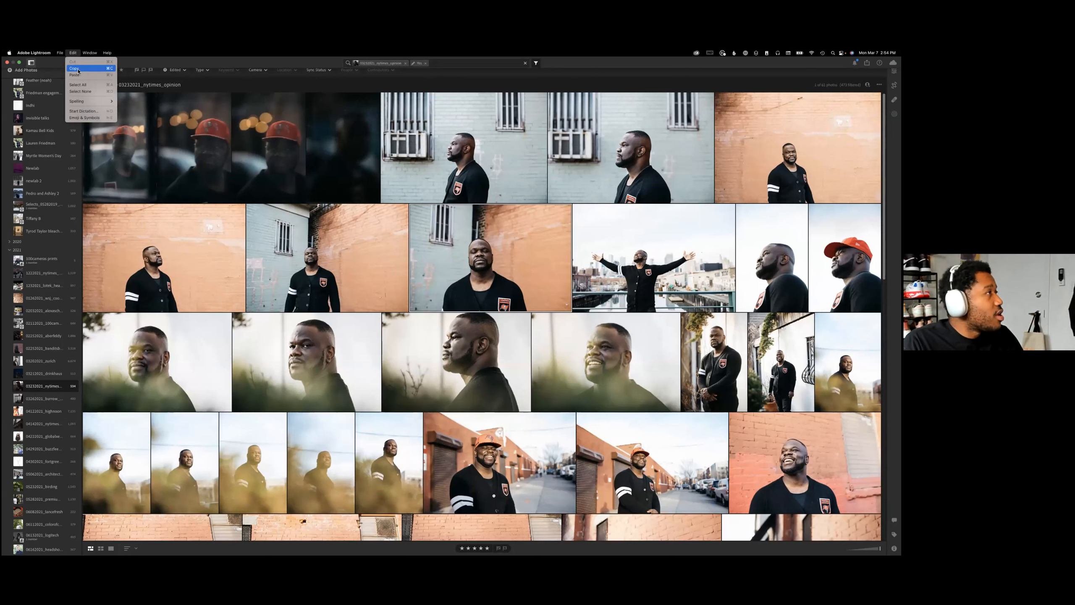
{"action": "left_click", "coordinate": [77, 68]}
{"action": "right_click", "coordinate": [514, 288]}
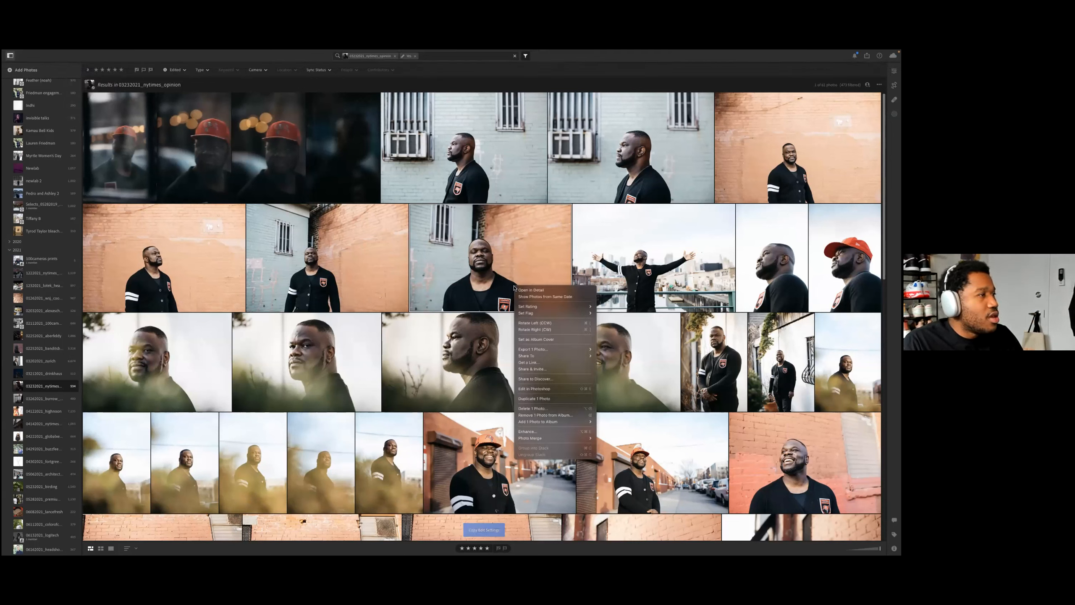
{"action": "left_click", "coordinate": [508, 285]}
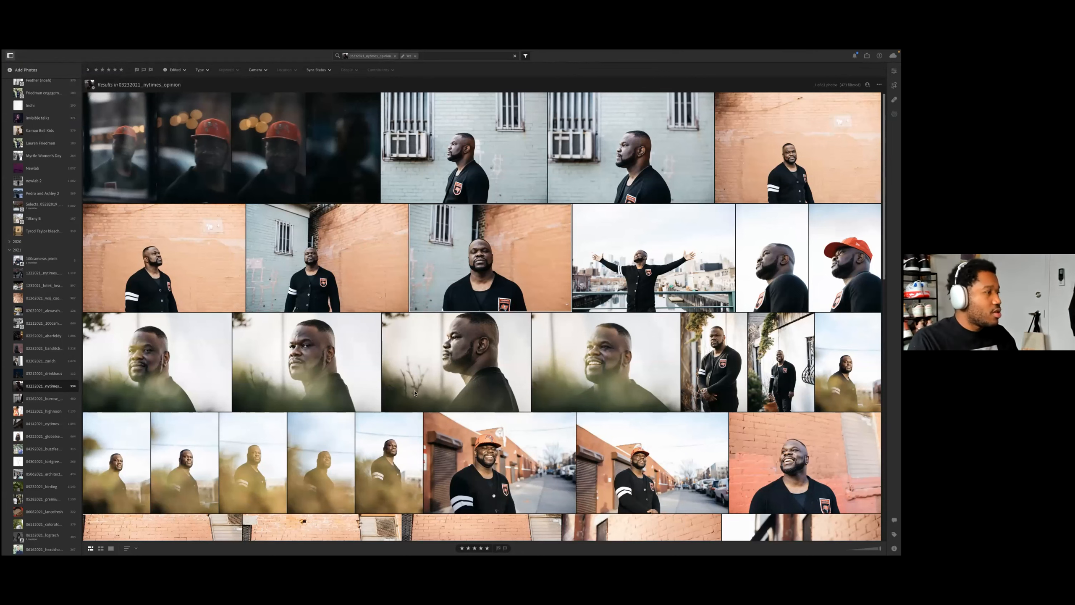
Step: Copy the wall-corner close-up's edit settings from its single-photo view and show its editing controls
{"action": "double_click", "coordinate": [463, 271]}
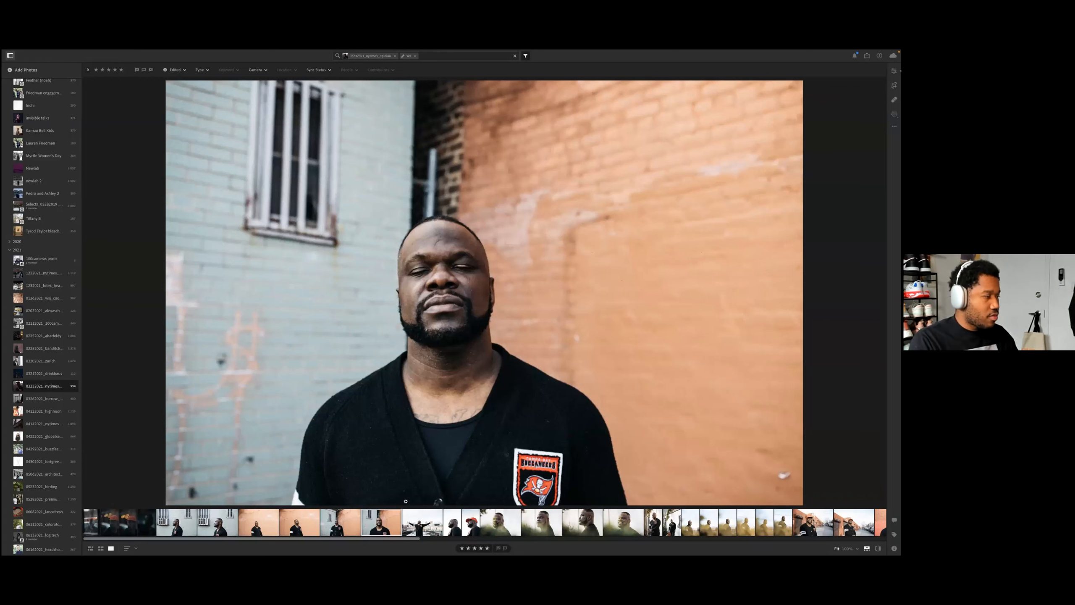
{"action": "right_click", "coordinate": [386, 525]}
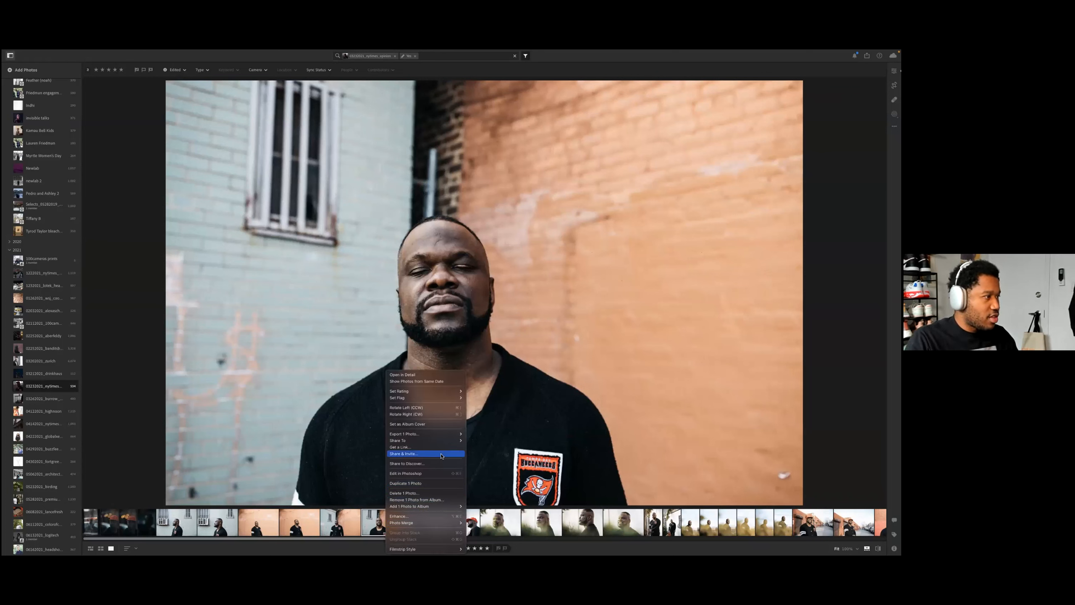
{"action": "left_click", "coordinate": [368, 516]}
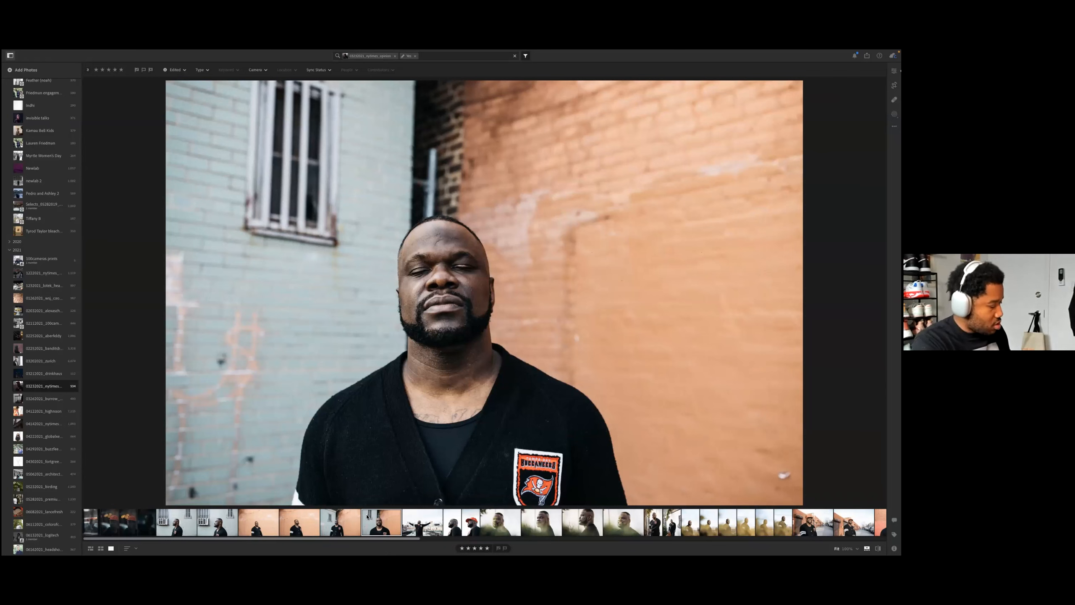
{"action": "key", "text": "super+c"}
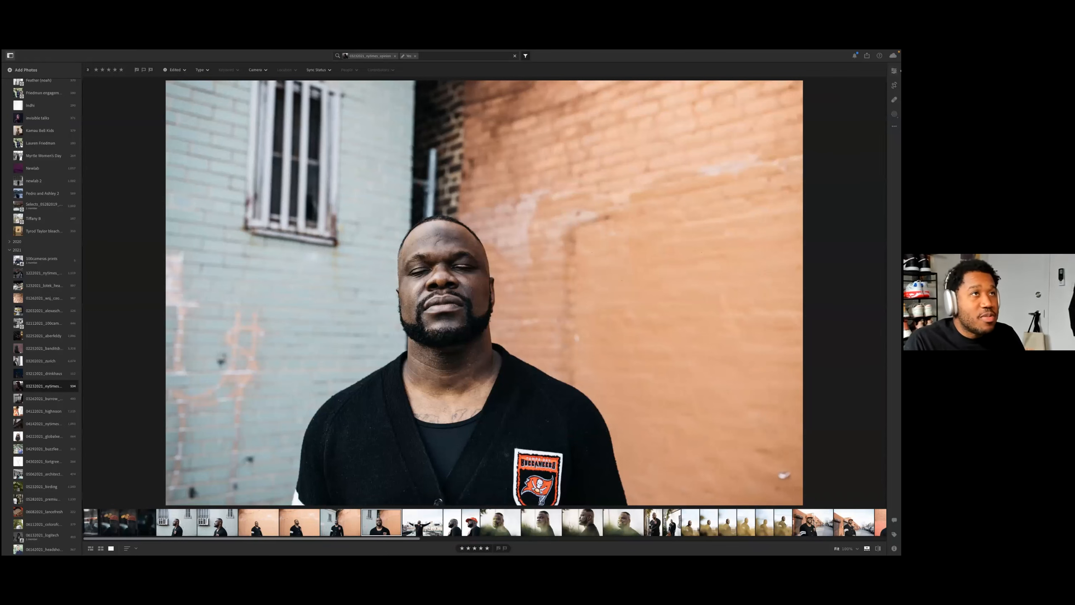
{"action": "key", "text": "e"}
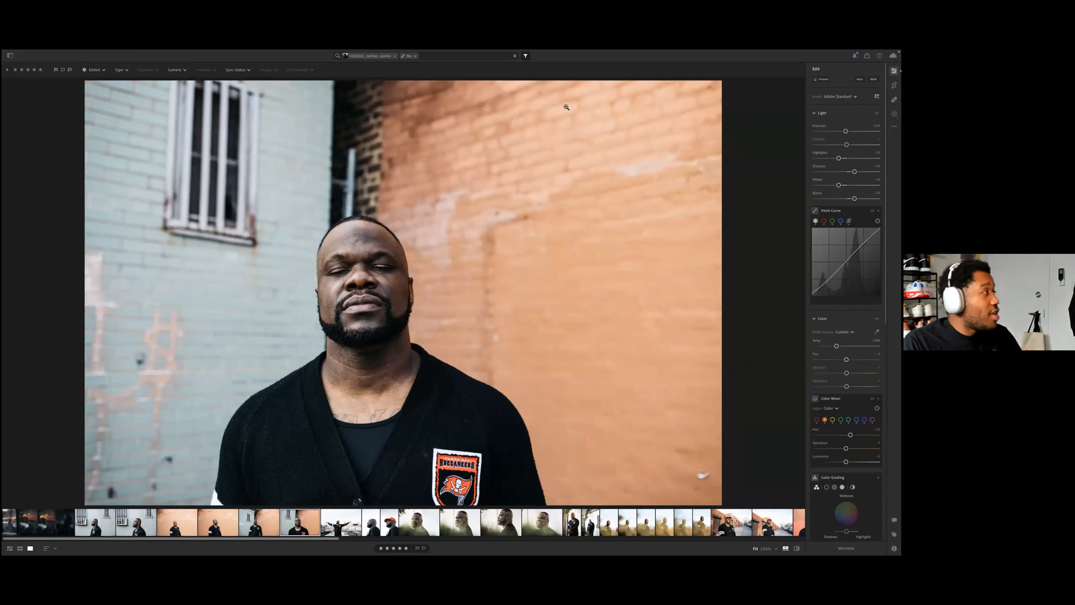
Step: Show the 04122021_highmoon album as a photo grid filtered to edited photos only
{"action": "left_click", "coordinate": [10, 55]}
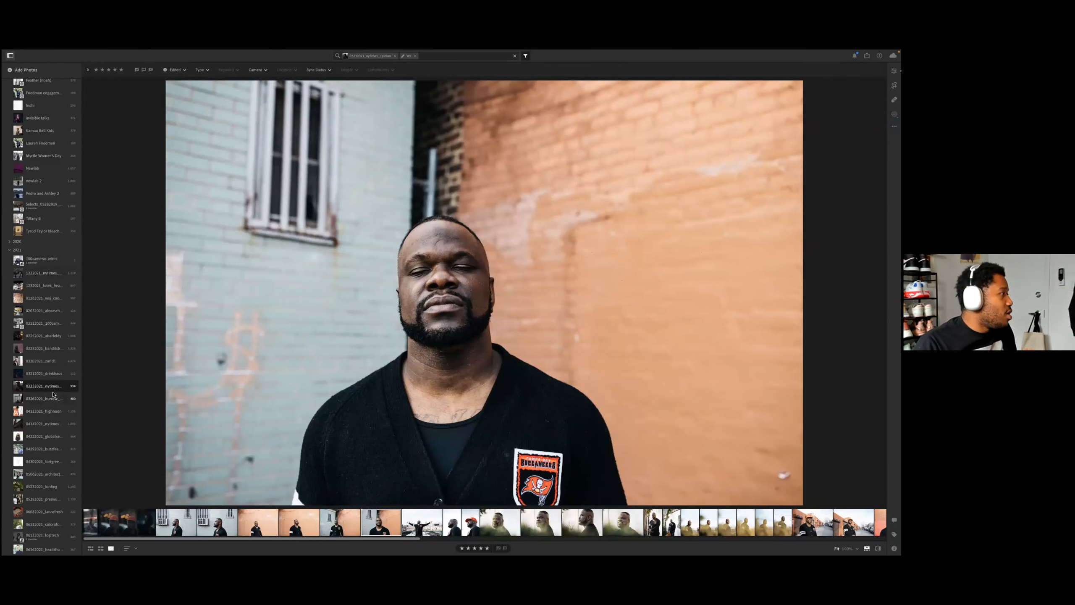
{"action": "left_click", "coordinate": [54, 410]}
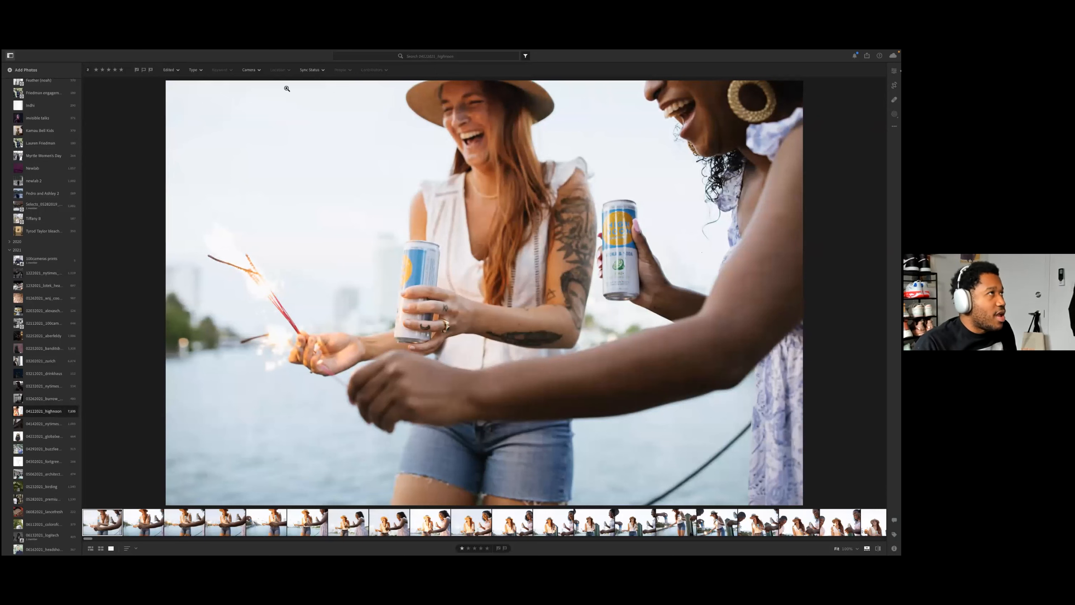
{"action": "left_click", "coordinate": [178, 71]}
{"action": "left_click", "coordinate": [177, 81]}
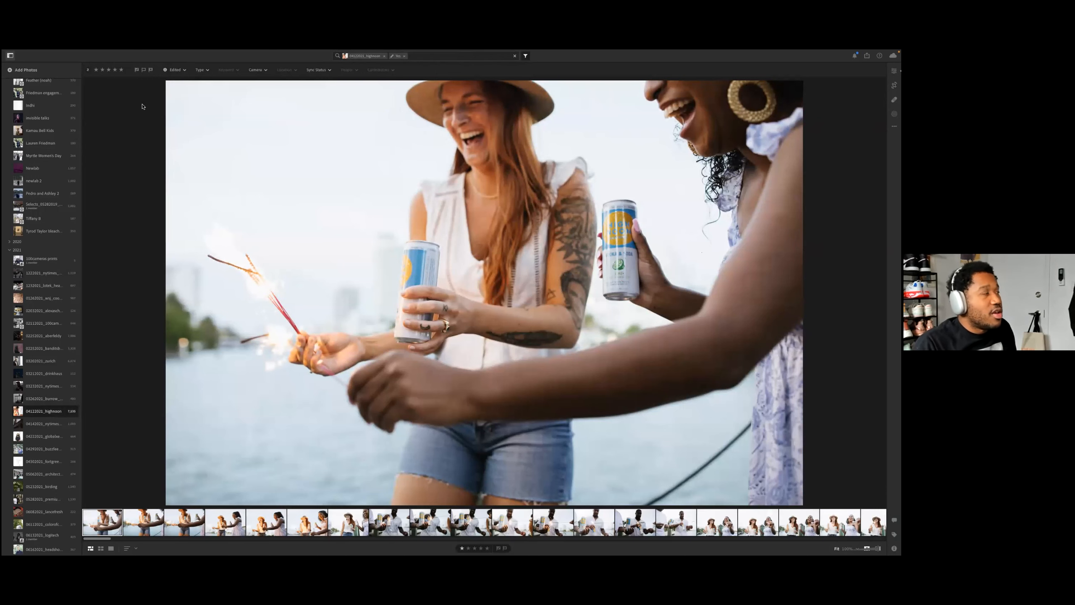
{"action": "key", "text": "g"}
Step: Browse the edited highmoon photos around the dock sparkler and table scenes
{"action": "scroll", "coordinate": [514, 370], "scroll_direction": "down", "scroll_amount": 2}
{"action": "scroll", "coordinate": [514, 370], "scroll_direction": "down", "scroll_amount": 10}
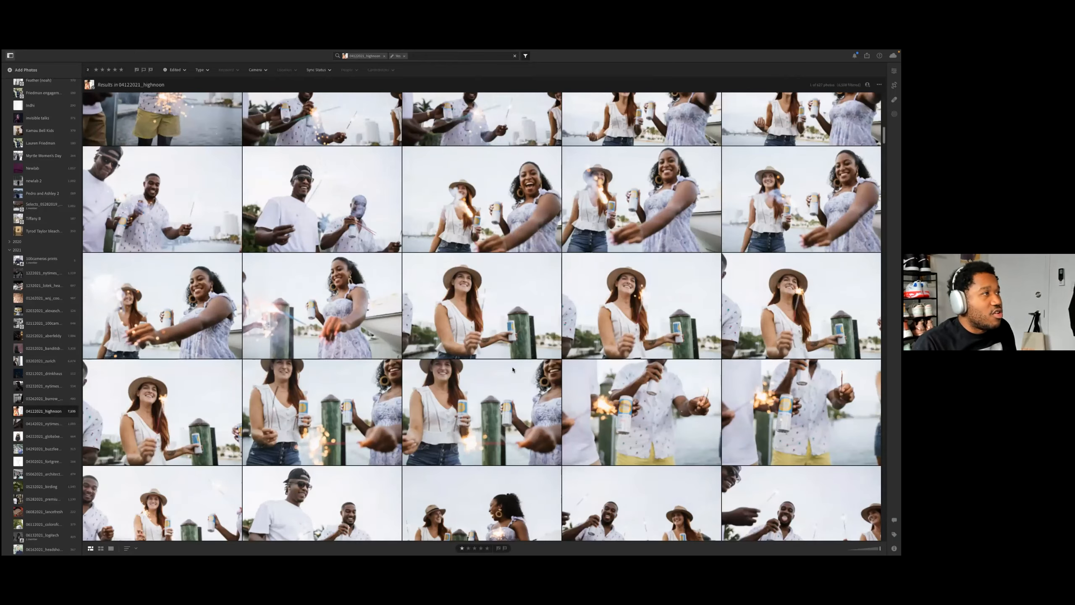
{"action": "scroll", "coordinate": [513, 370], "scroll_direction": "up", "scroll_amount": 10}
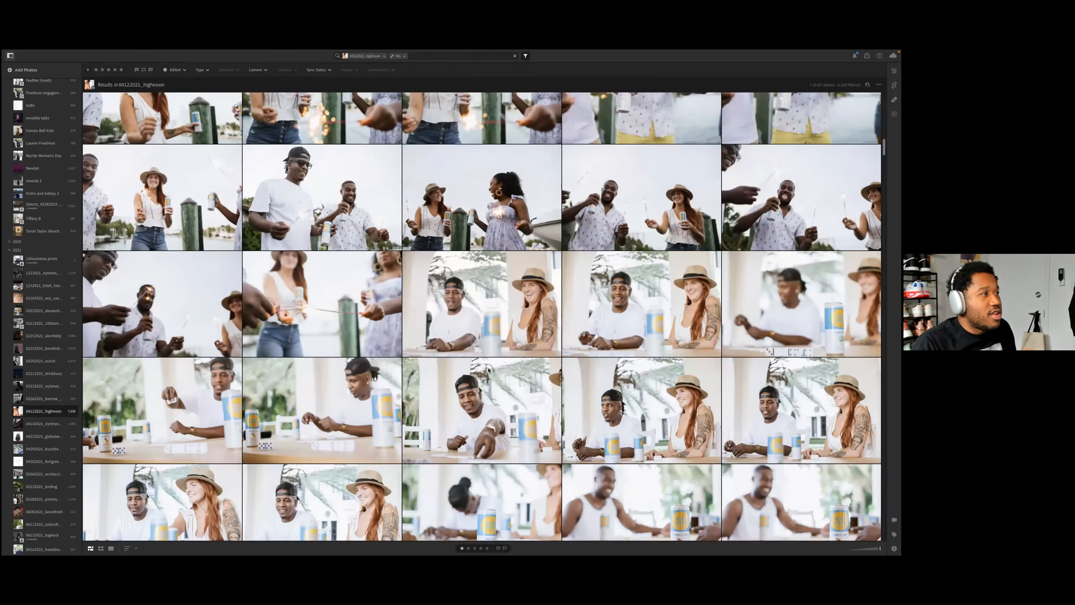
{"action": "double_click", "coordinate": [488, 370]}
{"action": "key", "text": "g"}
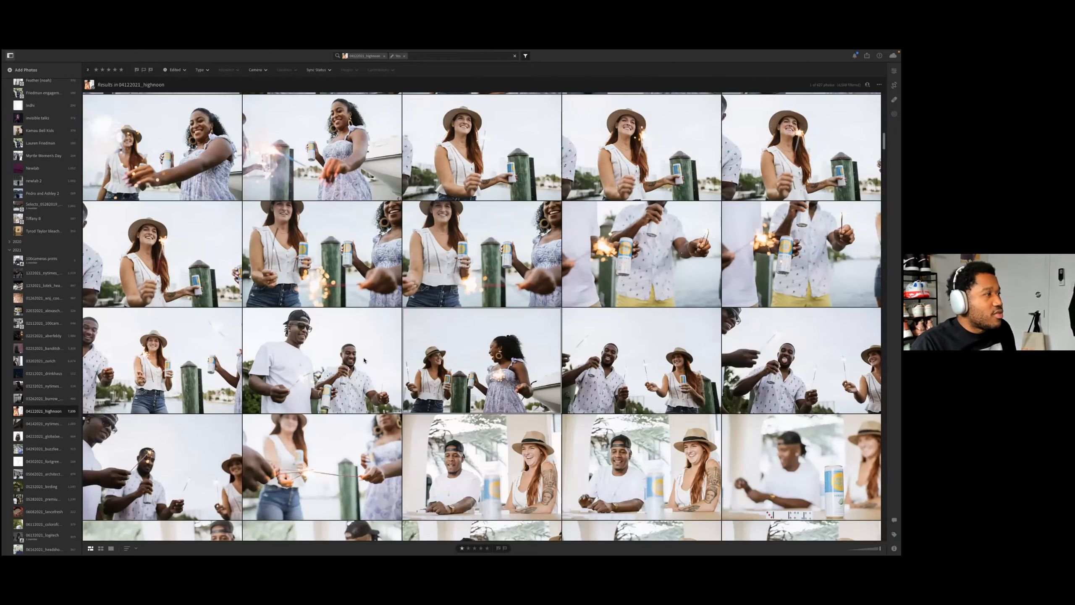
Step: Copy the edit settings of the two men on the dock and select the preceding photos back to the early woman-in-hat shot
{"action": "left_click", "coordinate": [364, 360]}
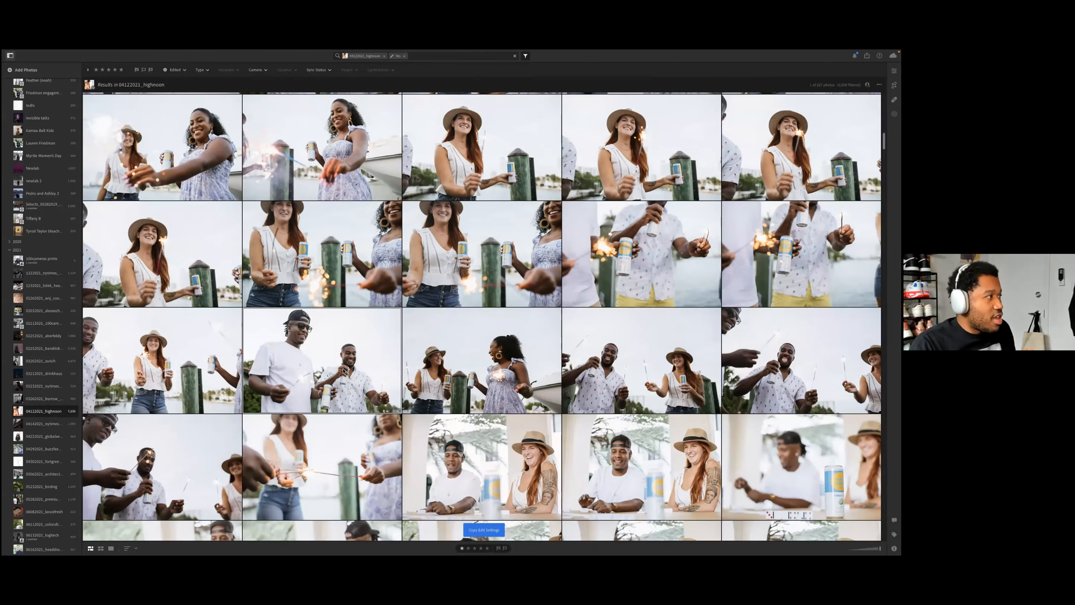
{"action": "left_click", "coordinate": [214, 372]}
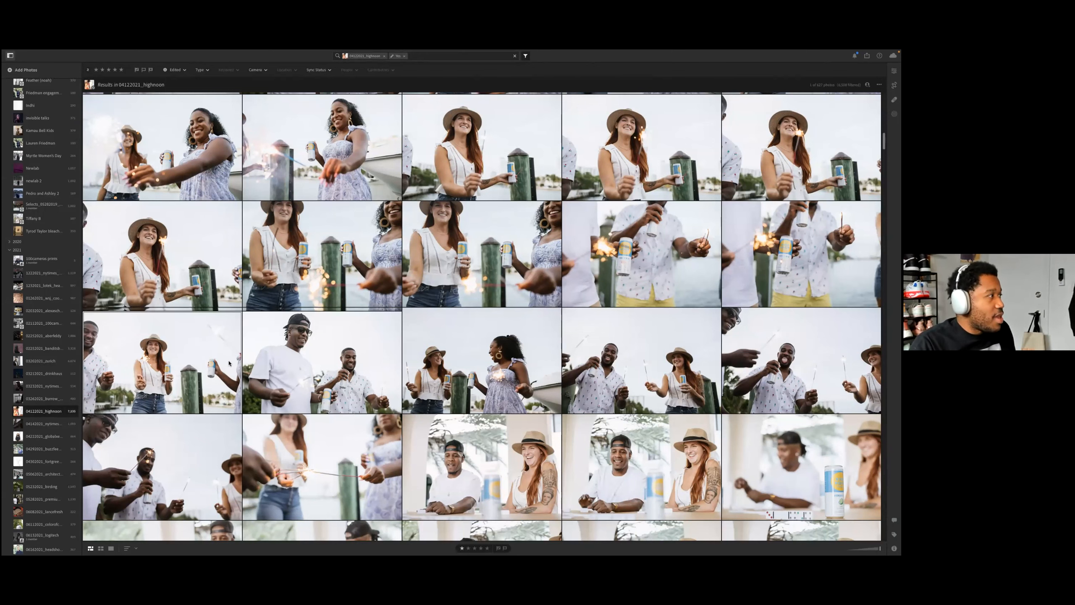
{"action": "scroll", "coordinate": [176, 135], "scroll_direction": "up", "scroll_amount": 4}
{"action": "scroll", "coordinate": [176, 136], "scroll_direction": "up", "scroll_amount": 12}
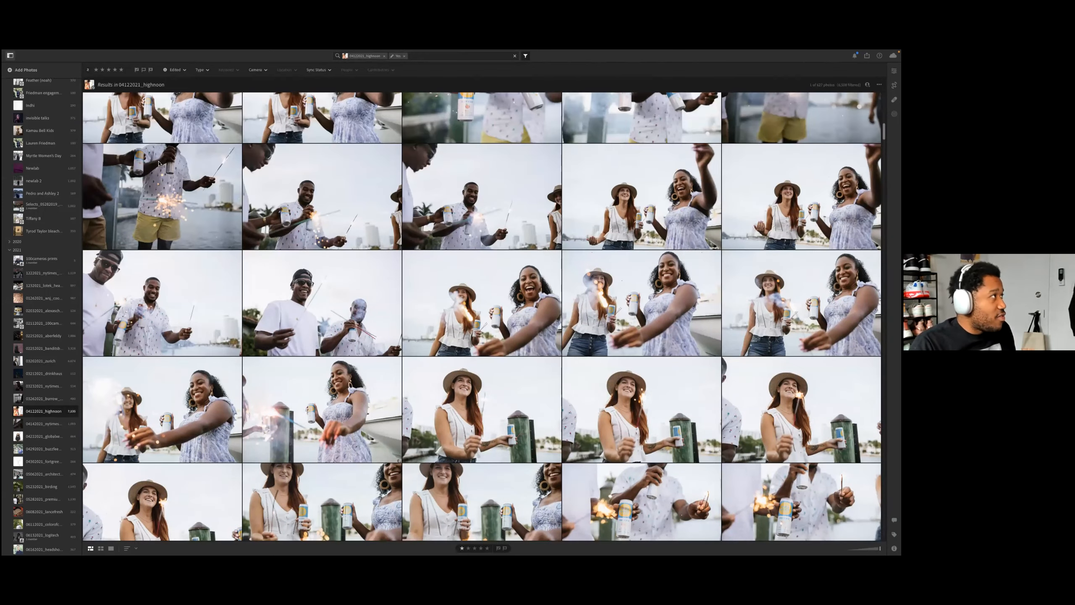
{"action": "scroll", "coordinate": [314, 222], "scroll_direction": "up", "scroll_amount": 10}
{"action": "left_click", "coordinate": [318, 231], "text": "shift"}
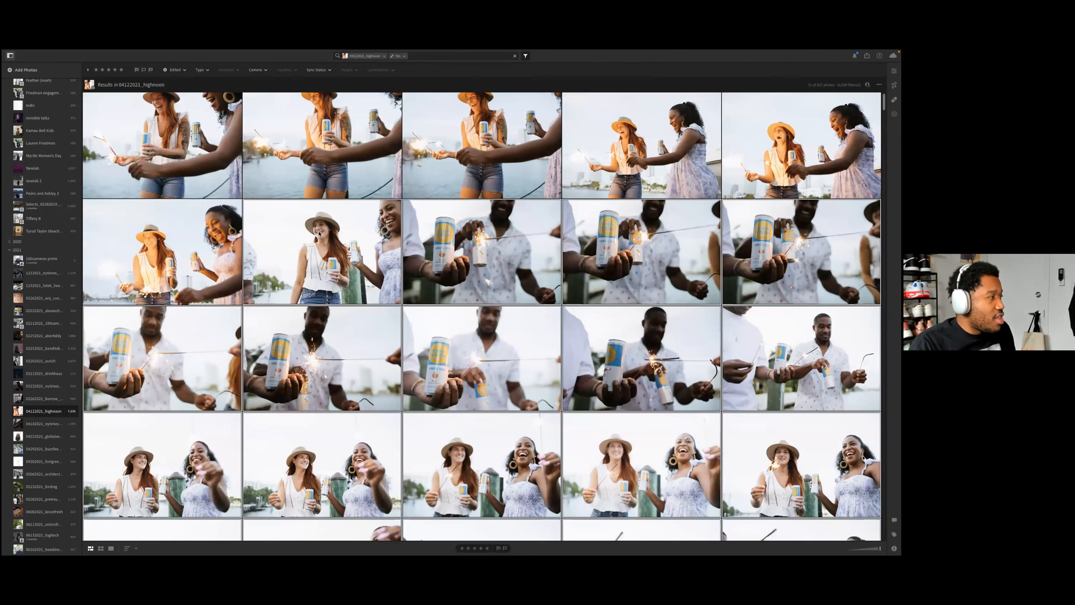
{"action": "scroll", "coordinate": [357, 300], "scroll_direction": "down", "scroll_amount": 5}
{"action": "scroll", "coordinate": [324, 273], "scroll_direction": "down", "scroll_amount": 3}
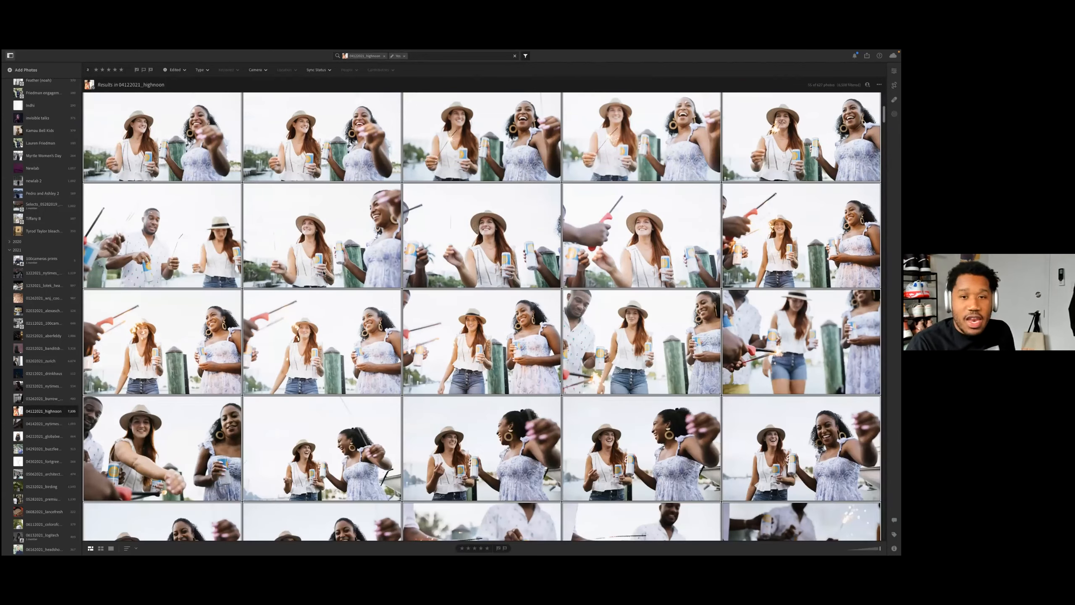
{"action": "scroll", "coordinate": [323, 272], "scroll_direction": "down", "scroll_amount": 6}
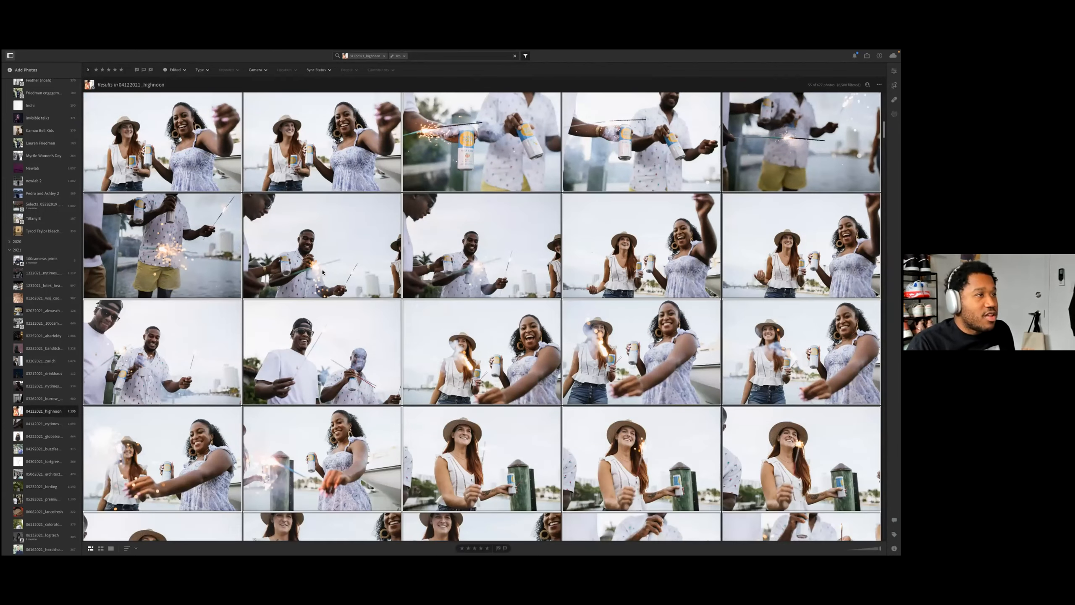
{"action": "scroll", "coordinate": [323, 272], "scroll_direction": "down", "scroll_amount": 3}
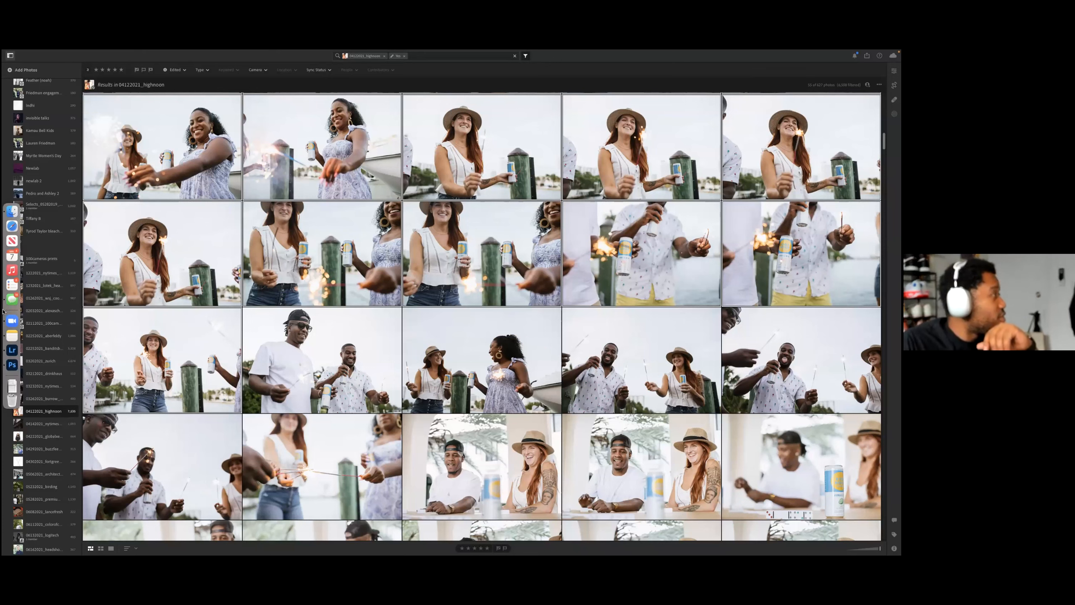
Step: Switch to Notes, select the social media links in the Links! note, and return to Lightroom
{"action": "left_click", "coordinate": [7, 335]}
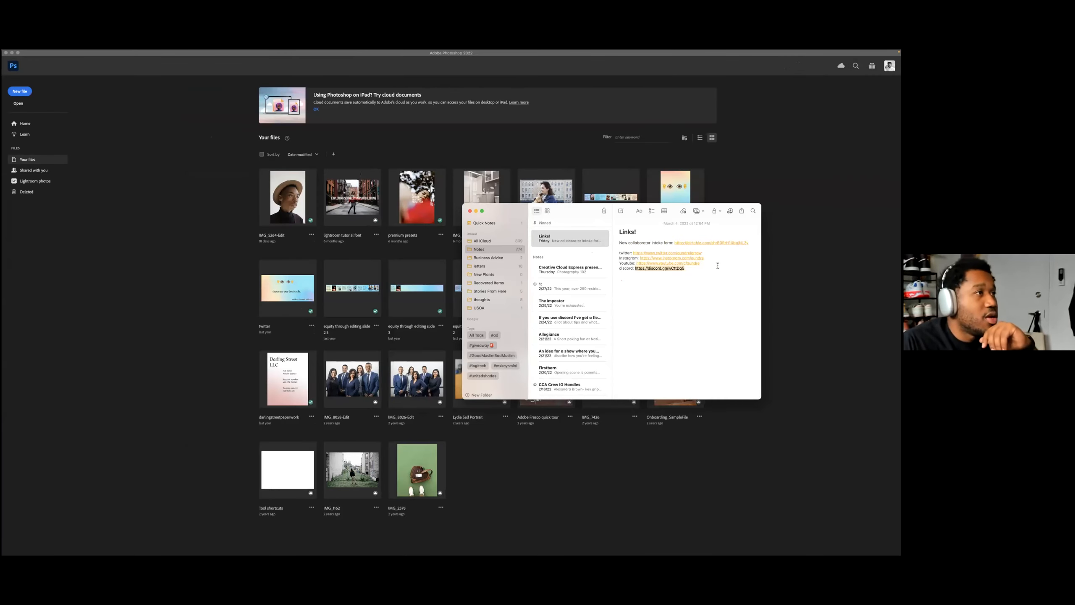
{"action": "left_click_drag", "start_coordinate": [701, 262], "coordinate": [606, 253]}
{"action": "key", "text": "ctrl+Right"}
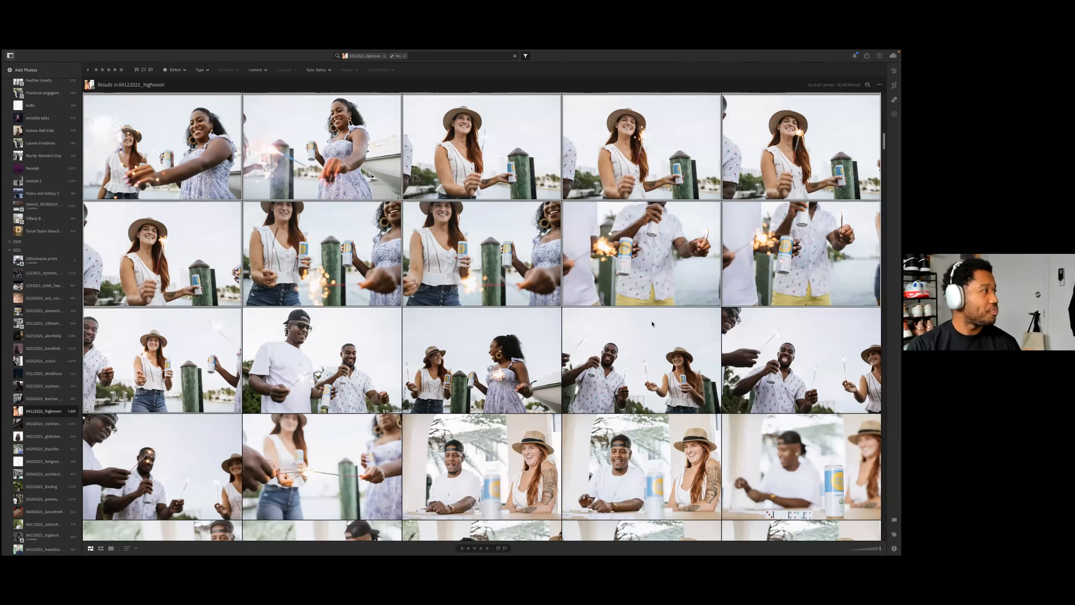
Step: Find the pool photos in the highmoon album and open one of the red-haired woman on the yellow float beside a laughing woman
{"action": "scroll", "coordinate": [428, 378], "scroll_direction": "down", "scroll_amount": 4}
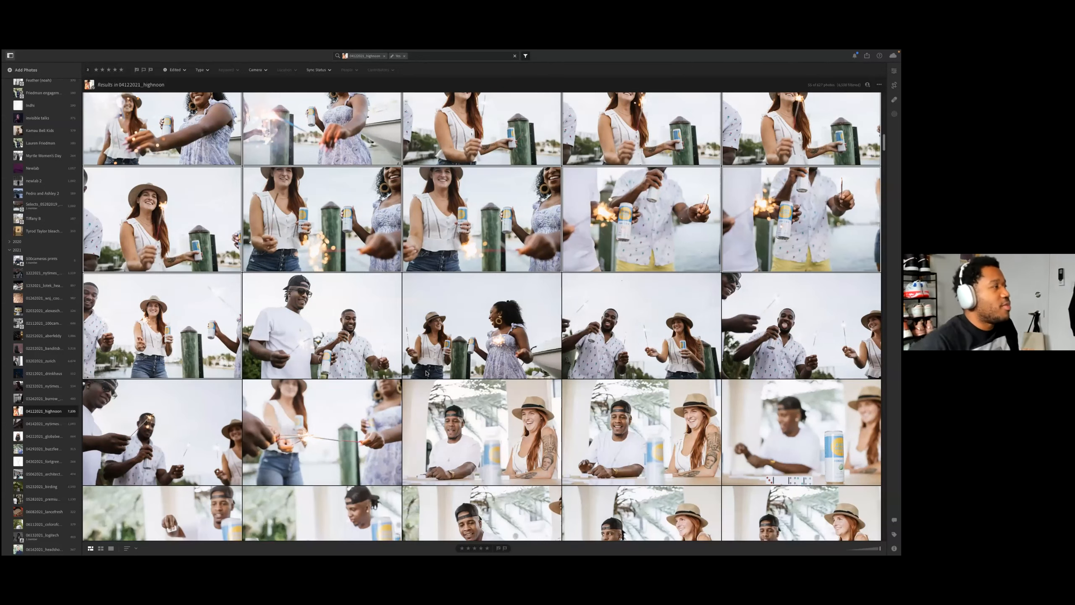
{"action": "scroll", "coordinate": [424, 368], "scroll_direction": "down", "scroll_amount": 15}
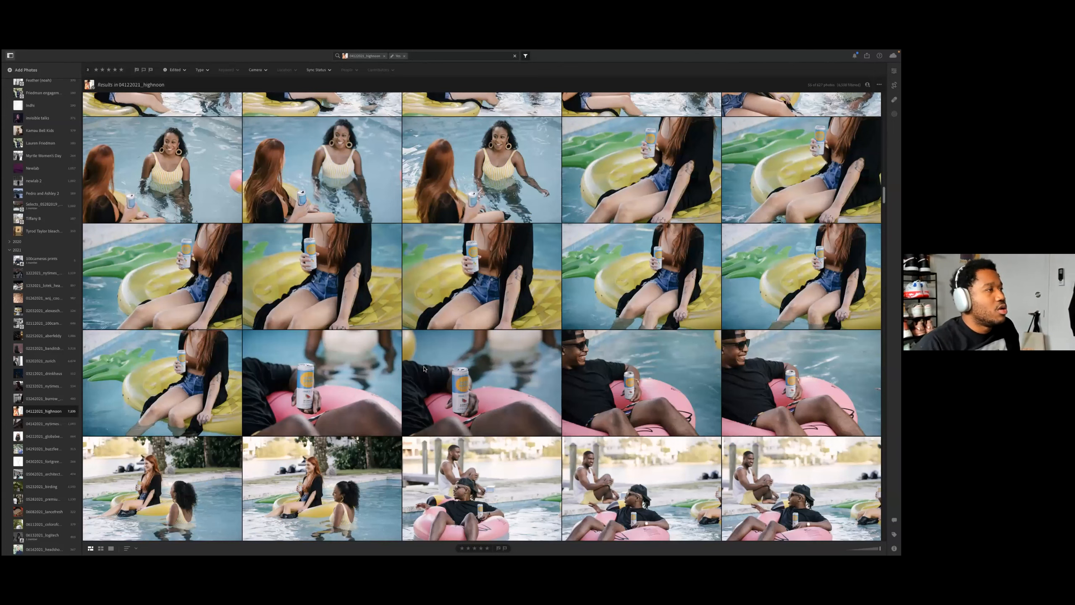
{"action": "scroll", "coordinate": [425, 368], "scroll_direction": "down", "scroll_amount": 3}
{"action": "scroll", "coordinate": [424, 368], "scroll_direction": "down", "scroll_amount": 10}
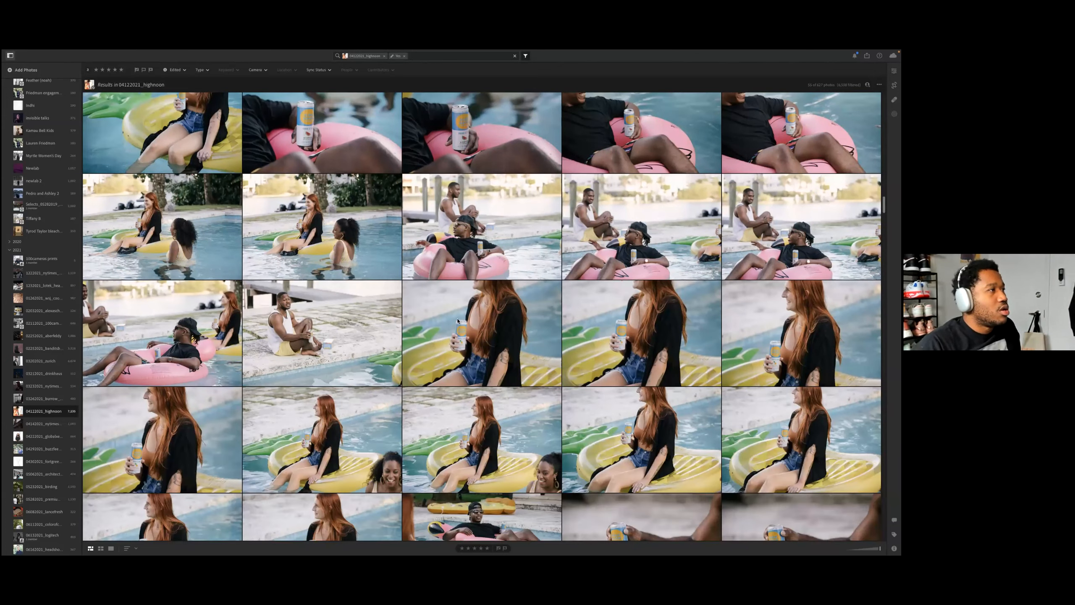
{"action": "scroll", "coordinate": [483, 270], "scroll_direction": "down", "scroll_amount": 5}
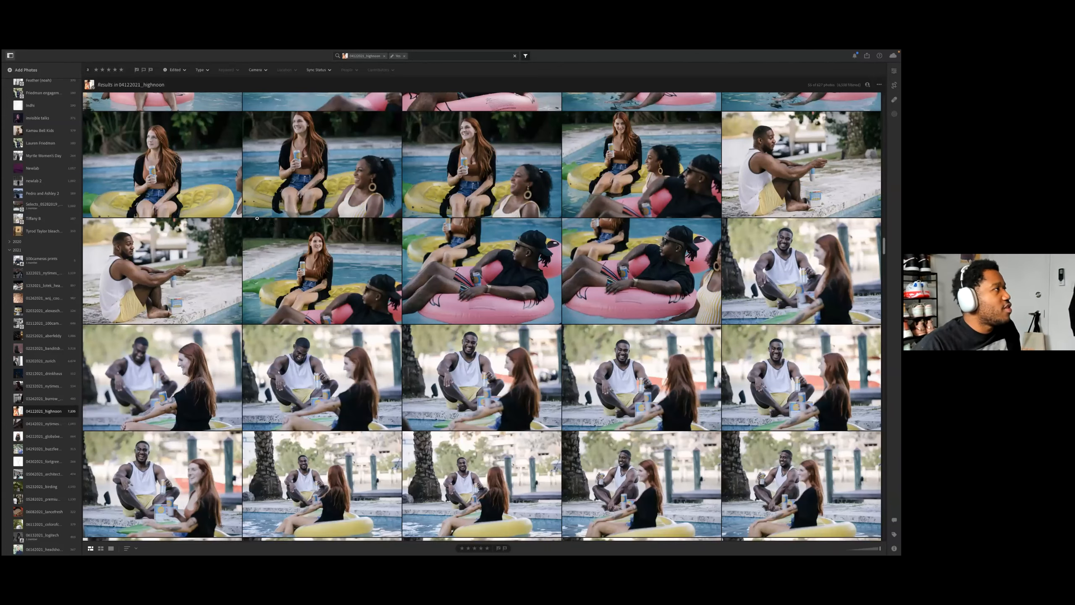
{"action": "double_click", "coordinate": [257, 212]}
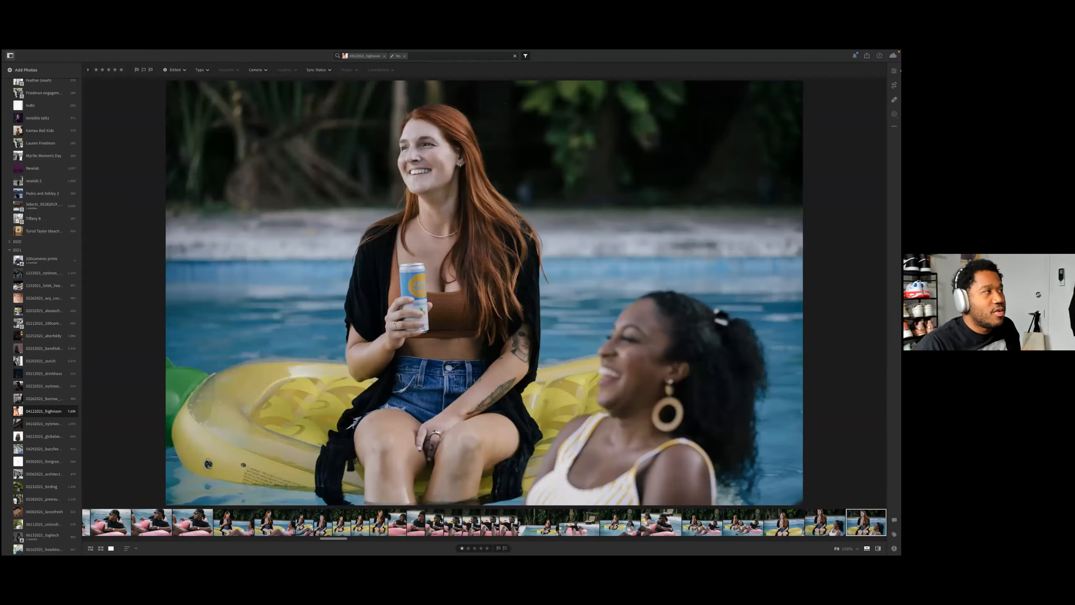
Step: Compare the pool photo's original and edited versions several times, and return to the photo grid
{"action": "key", "text": "backslash"}
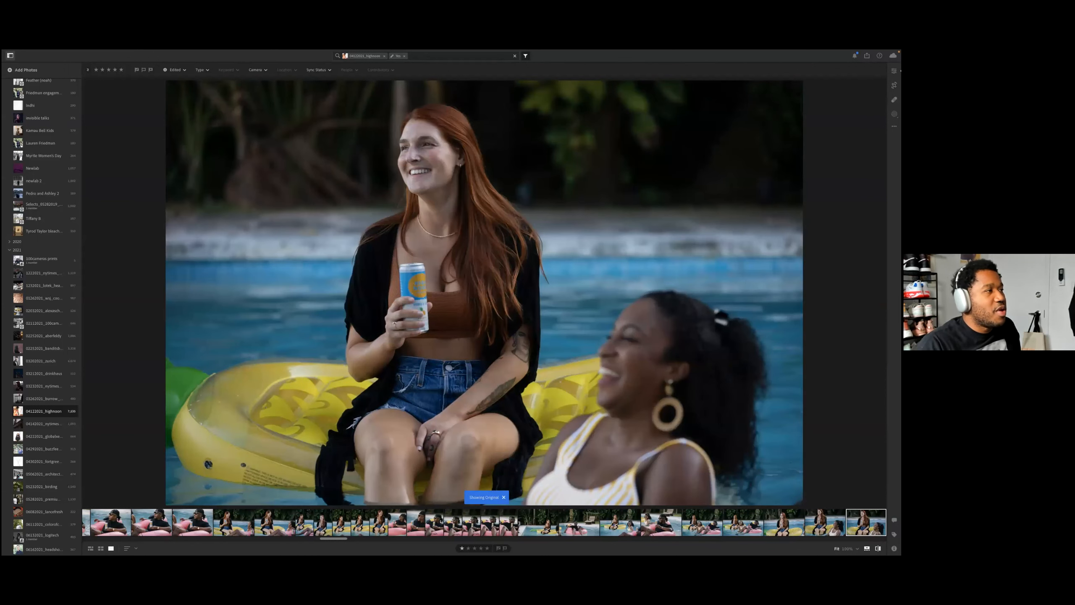
{"action": "key", "text": "backslash"}
{"action": "key", "text": "backslash"}
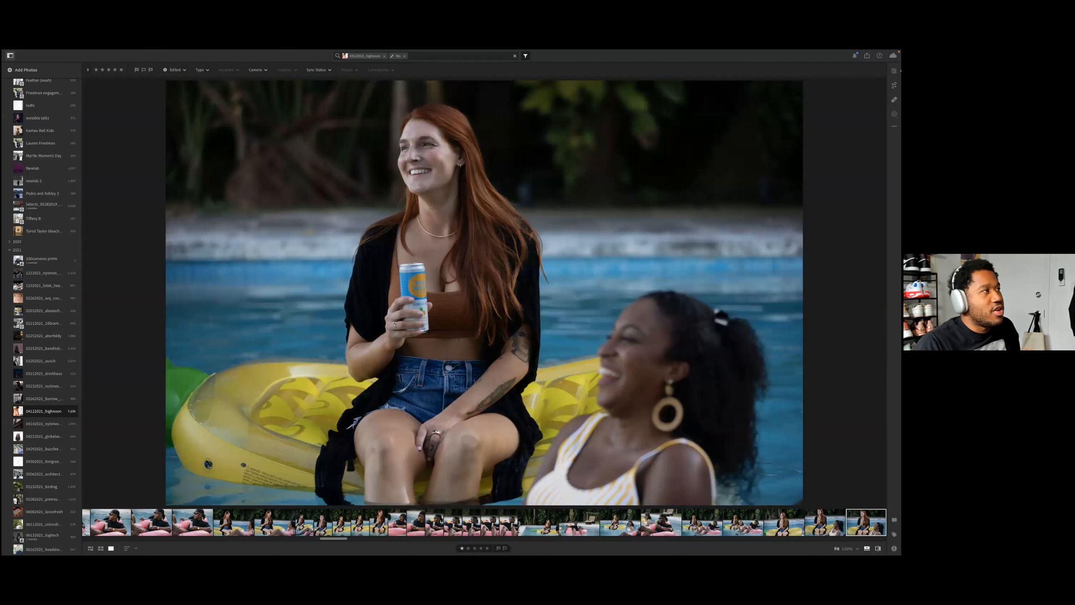
{"action": "key", "text": "backslash"}
{"action": "key", "text": "backslash"}
{"action": "key", "text": "backslash"}
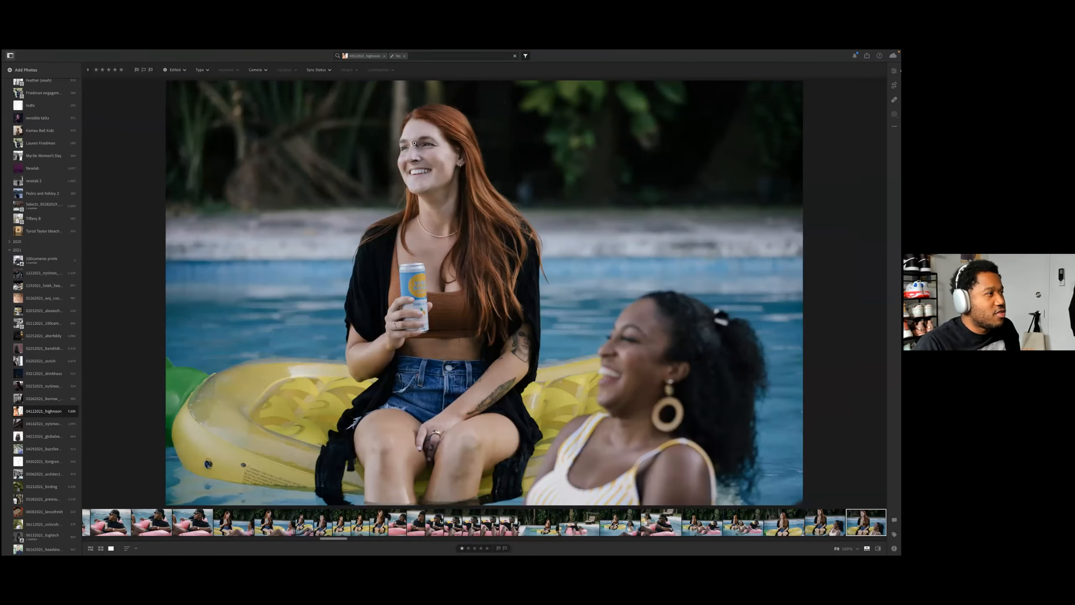
{"action": "key", "text": "g"}
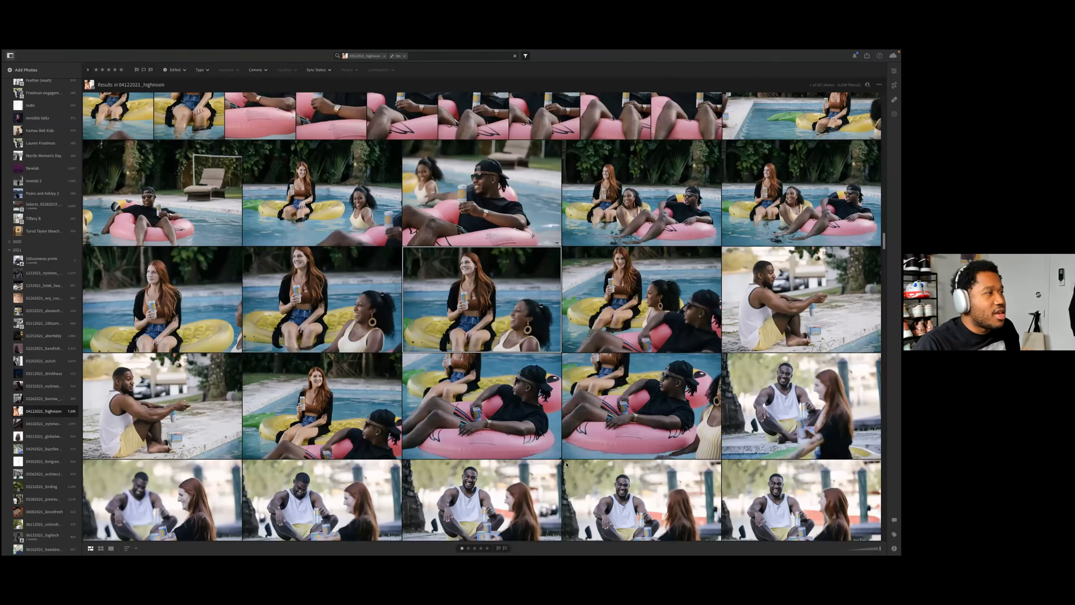
Step: Browse the highmoon album for the lounge-chair series and open the photo of the smiling woman in the striped shirt holding a fruit bowl
{"action": "scroll", "coordinate": [567, 464], "scroll_direction": "down", "scroll_amount": 20}
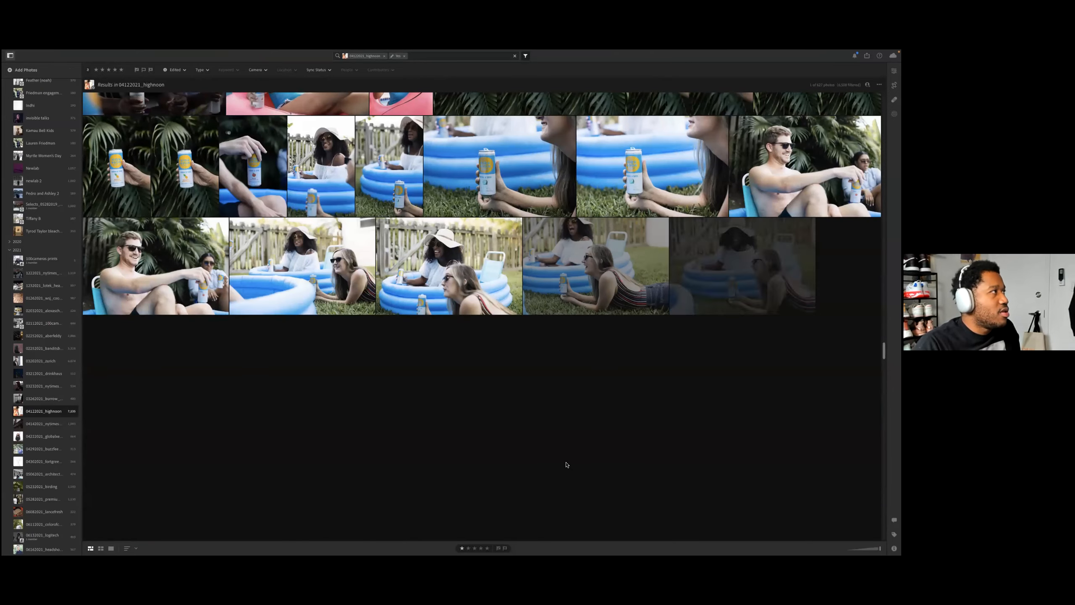
{"action": "scroll", "coordinate": [566, 464], "scroll_direction": "up", "scroll_amount": 2}
{"action": "scroll", "coordinate": [567, 465], "scroll_direction": "up", "scroll_amount": 2}
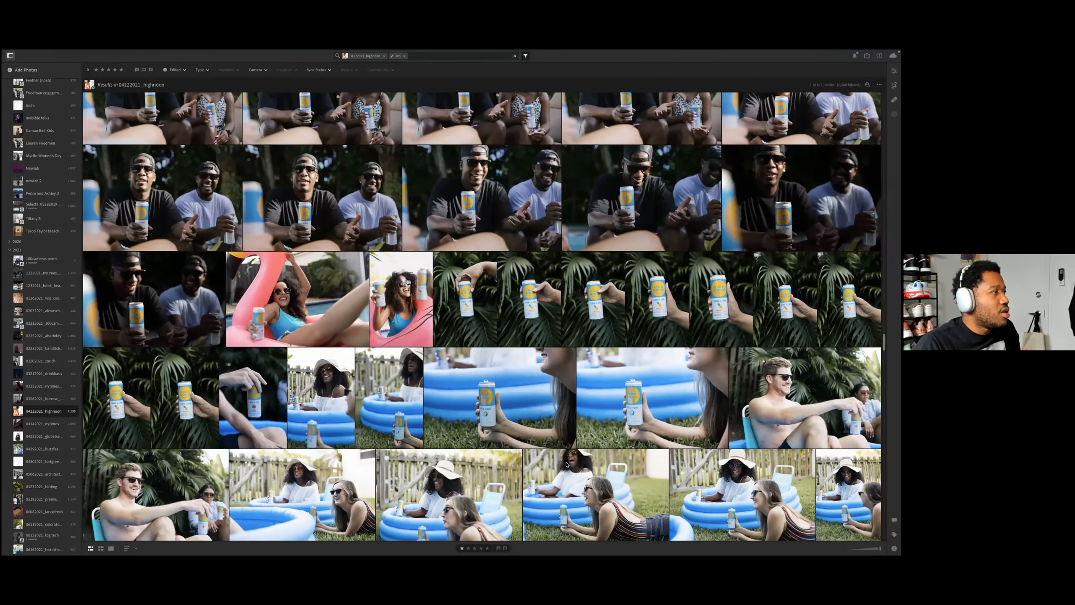
{"action": "scroll", "coordinate": [567, 464], "scroll_direction": "down", "scroll_amount": 10}
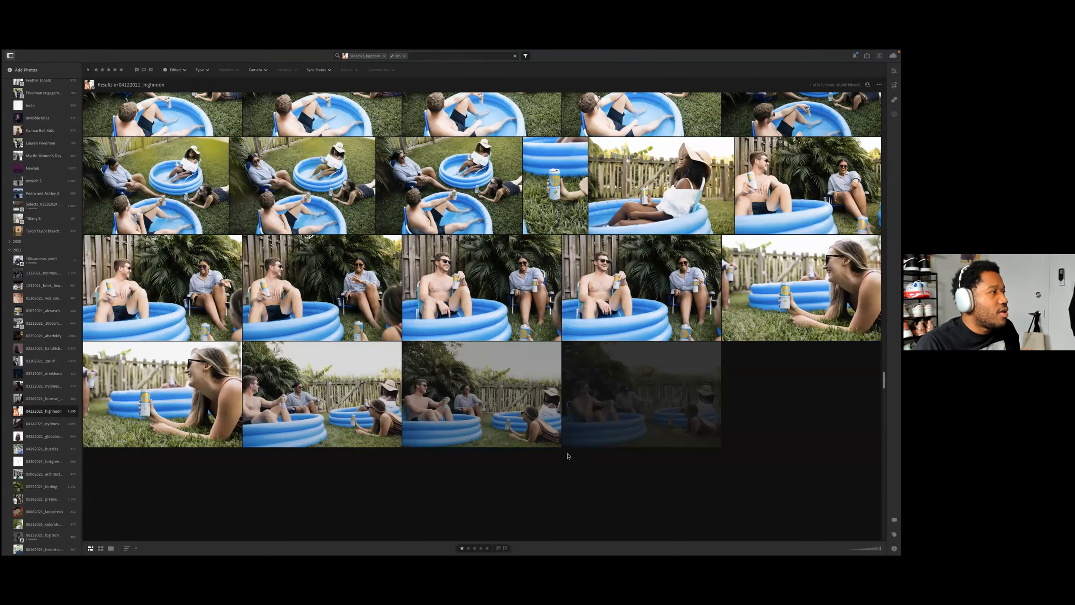
{"action": "scroll", "coordinate": [568, 456], "scroll_direction": "down", "scroll_amount": 10}
{"action": "scroll", "coordinate": [568, 456], "scroll_direction": "down", "scroll_amount": 8}
{"action": "scroll", "coordinate": [568, 456], "scroll_direction": "down", "scroll_amount": 8}
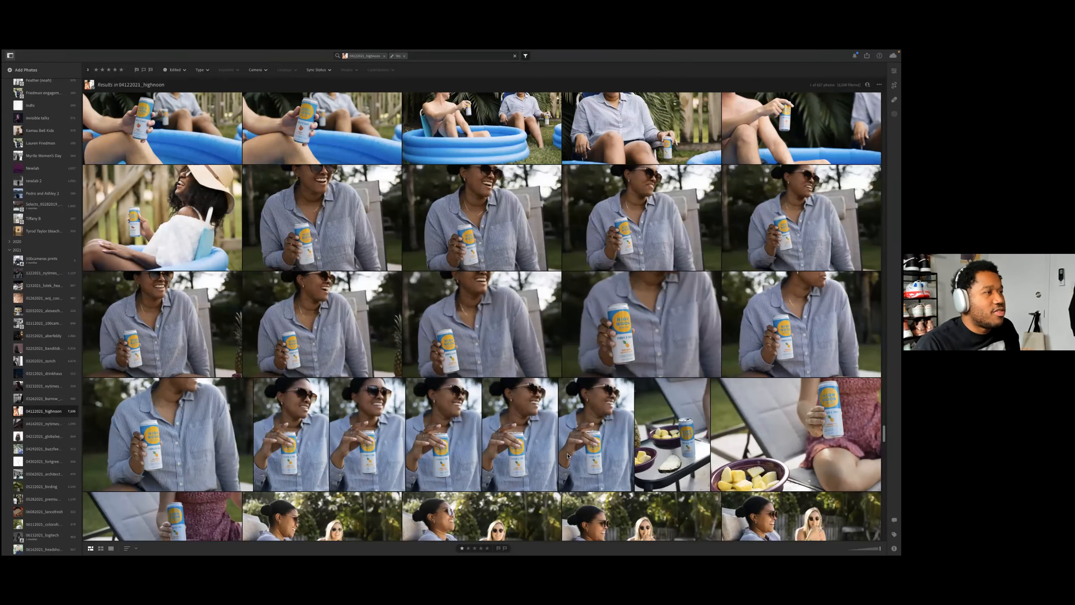
{"action": "scroll", "coordinate": [569, 456], "scroll_direction": "down", "scroll_amount": 3}
{"action": "scroll", "coordinate": [568, 456], "scroll_direction": "up", "scroll_amount": 3}
{"action": "scroll", "coordinate": [568, 456], "scroll_direction": "down", "scroll_amount": 8}
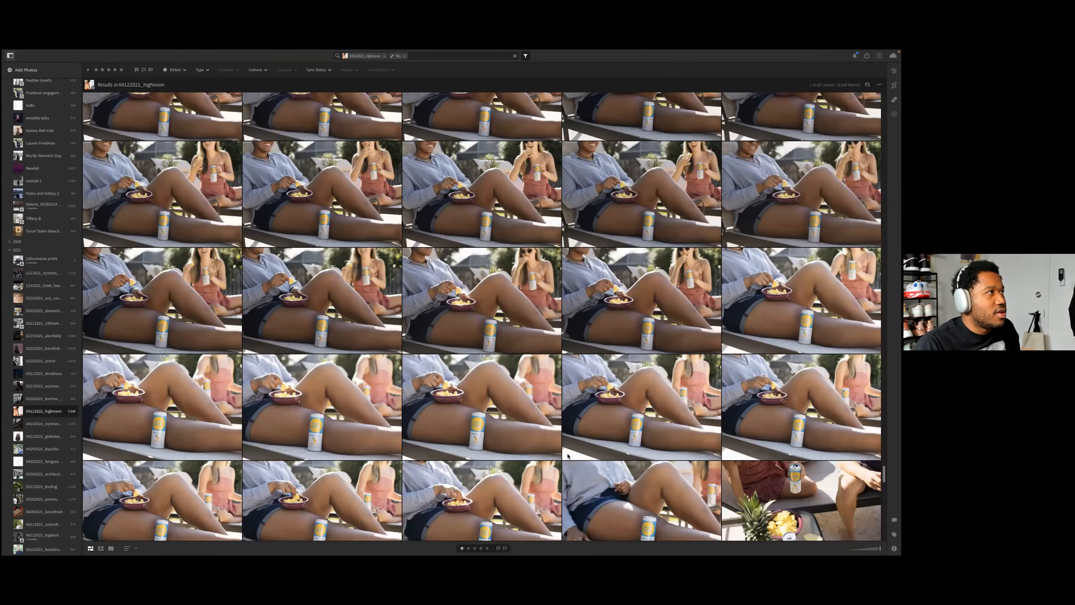
{"action": "scroll", "coordinate": [568, 456], "scroll_direction": "down", "scroll_amount": 10}
{"action": "scroll", "coordinate": [568, 456], "scroll_direction": "up", "scroll_amount": 5}
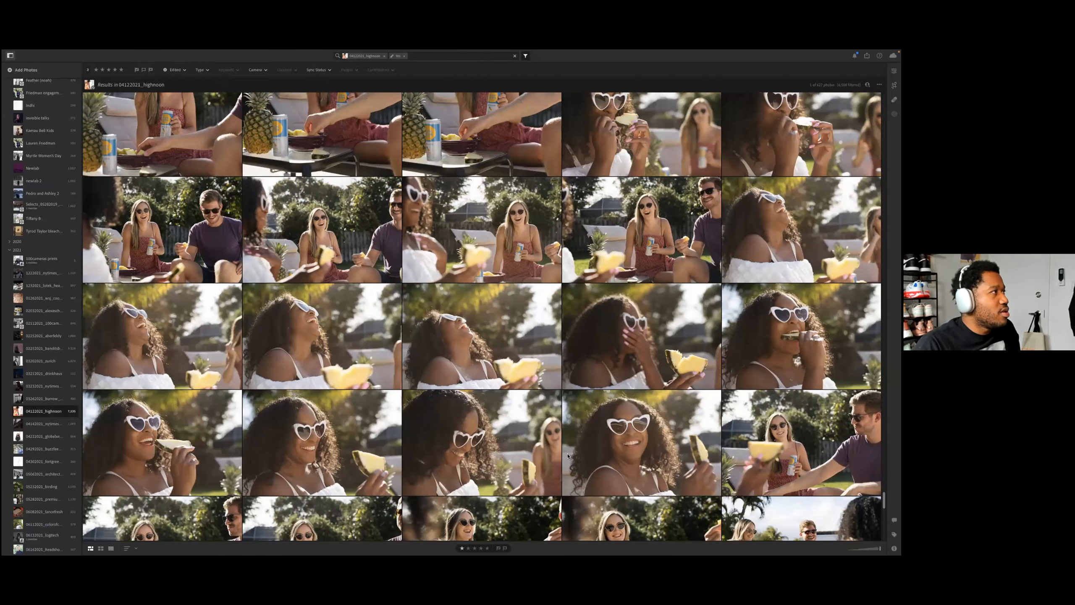
{"action": "scroll", "coordinate": [568, 456], "scroll_direction": "up", "scroll_amount": 8}
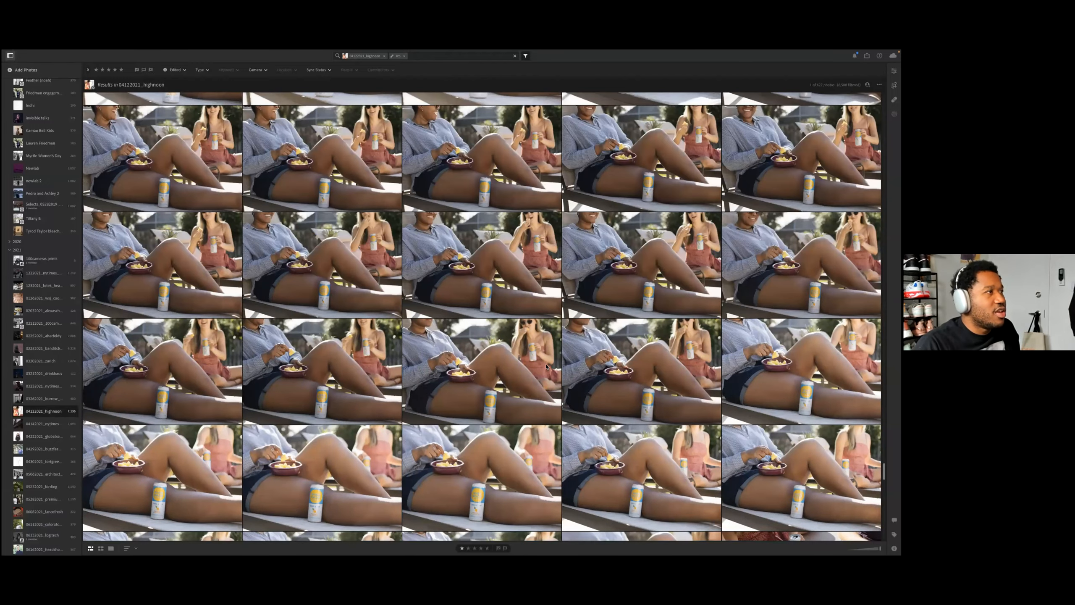
{"action": "scroll", "coordinate": [545, 368], "scroll_direction": "up", "scroll_amount": 5}
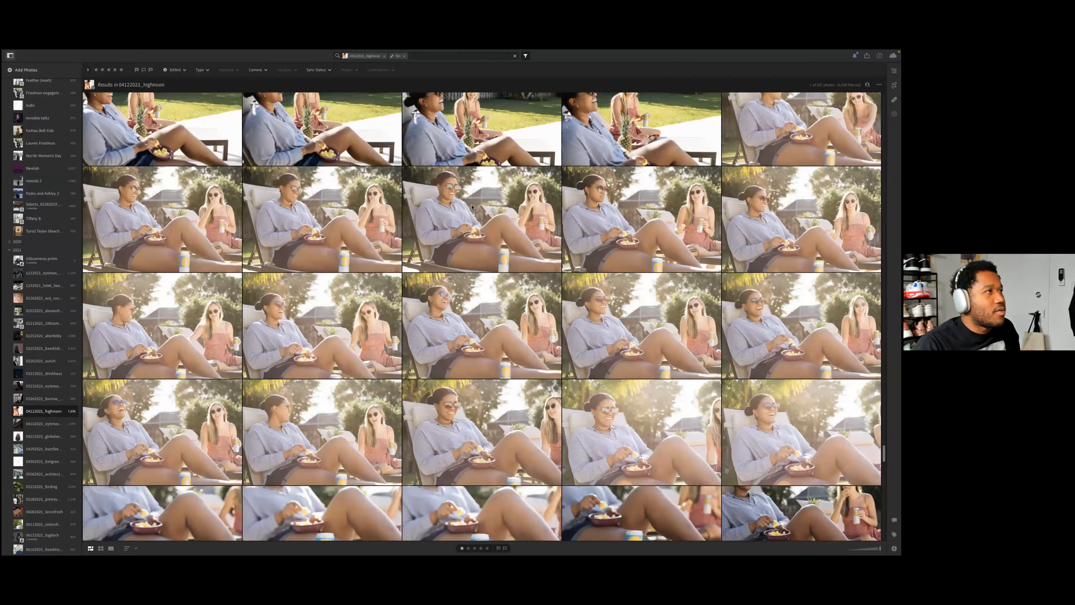
{"action": "double_click", "coordinate": [472, 206]}
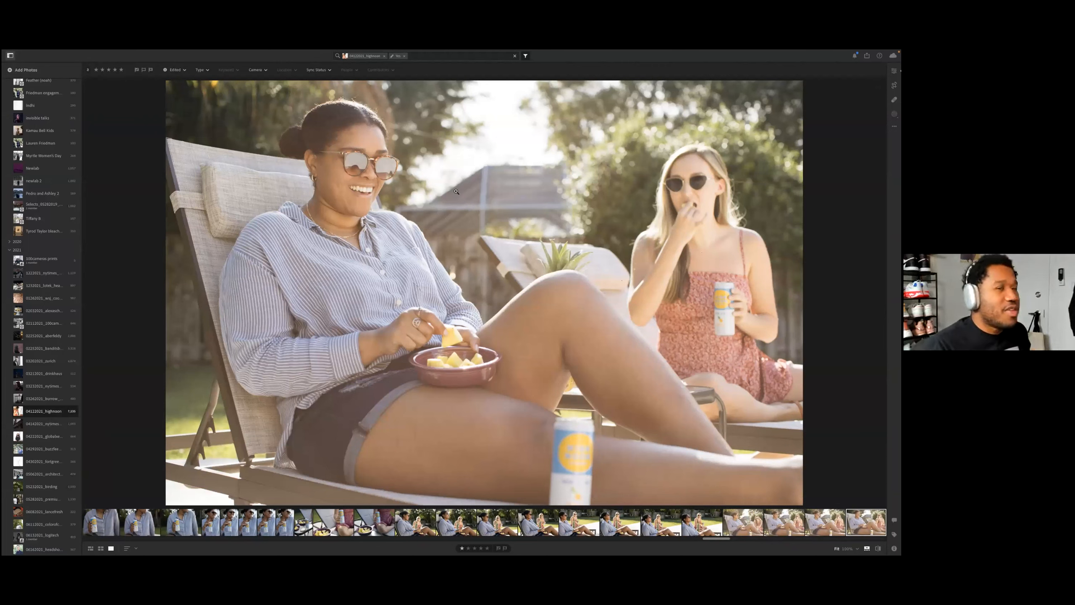
Step: Compare the lounge-chair photo's original and edited versions
{"action": "key", "text": "ctrl+Up"}
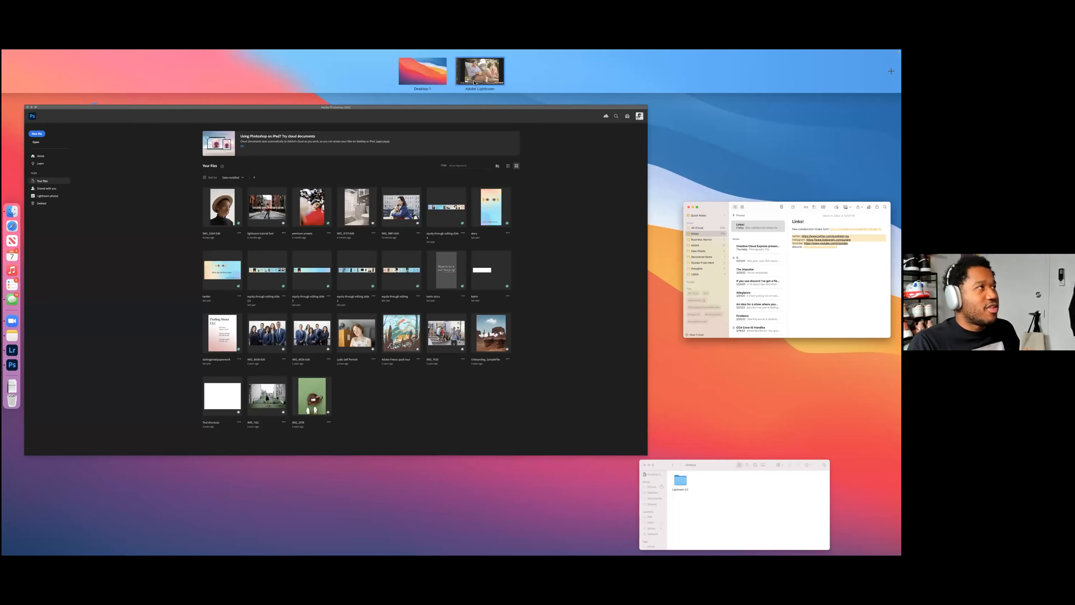
{"action": "left_click", "coordinate": [480, 71]}
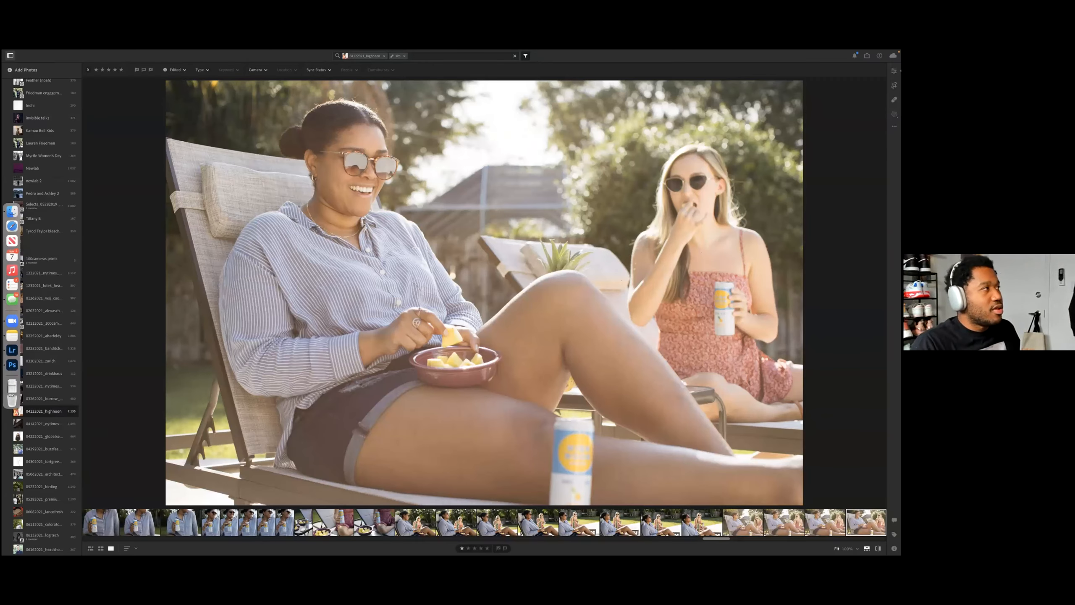
{"action": "key", "text": "backslash"}
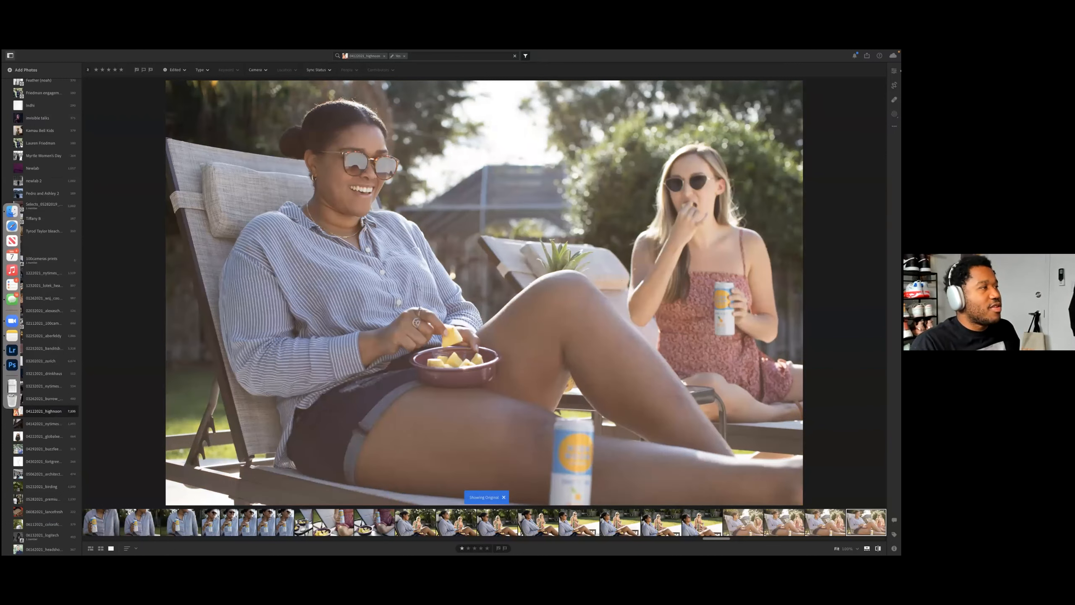
{"action": "key", "text": "backslash"}
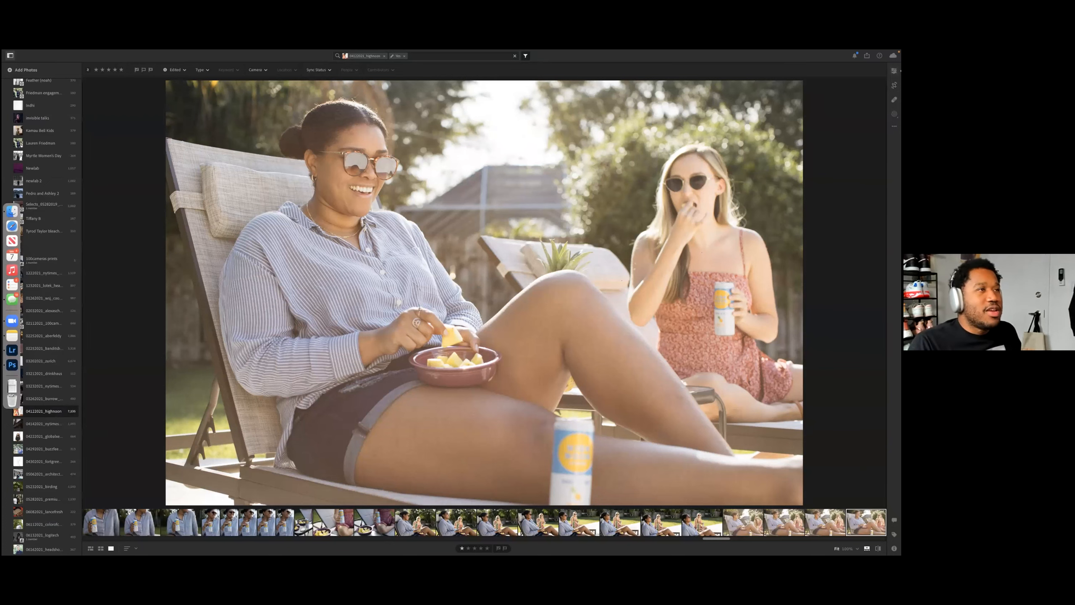
Step: Open the photo's edit controls and presets, collapse the expanded group of own presets, and show the Premium presets
{"action": "key", "text": "e"}
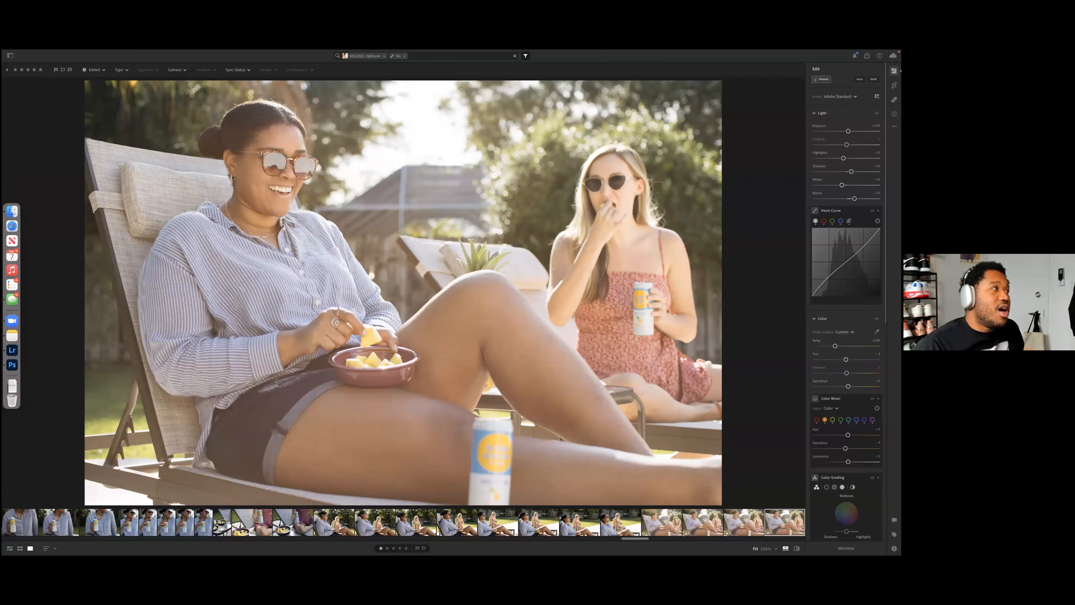
{"action": "left_click", "coordinate": [821, 80]}
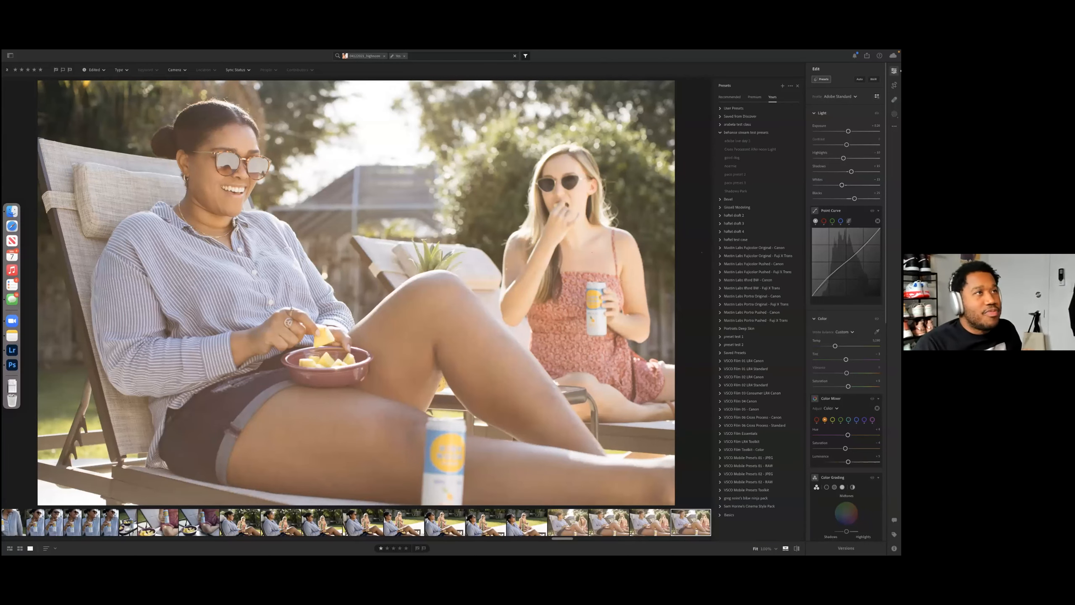
{"action": "left_click", "coordinate": [745, 133]}
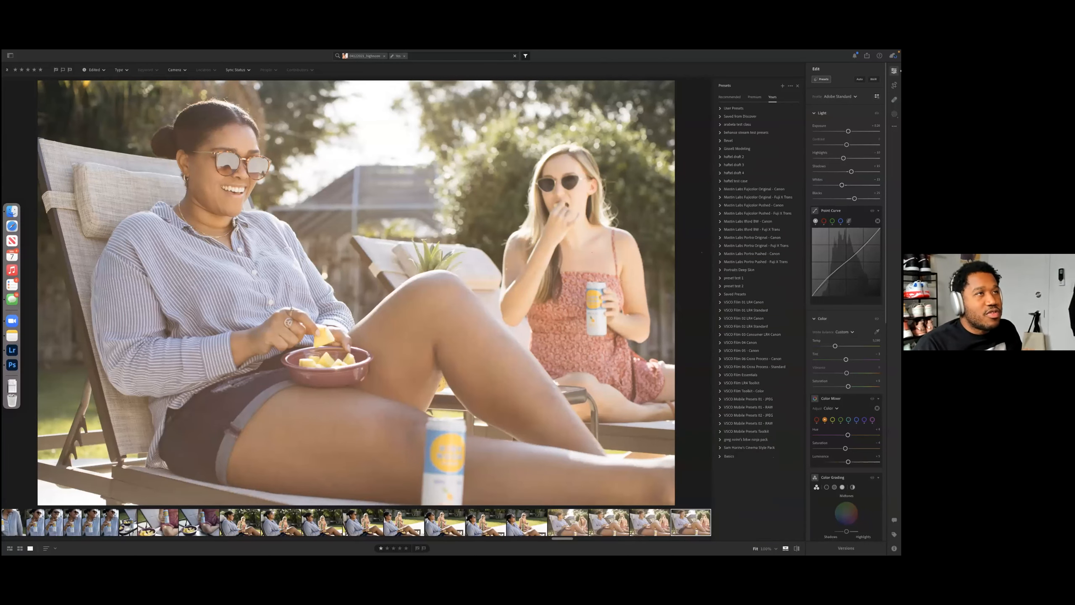
{"action": "left_click", "coordinate": [755, 97]}
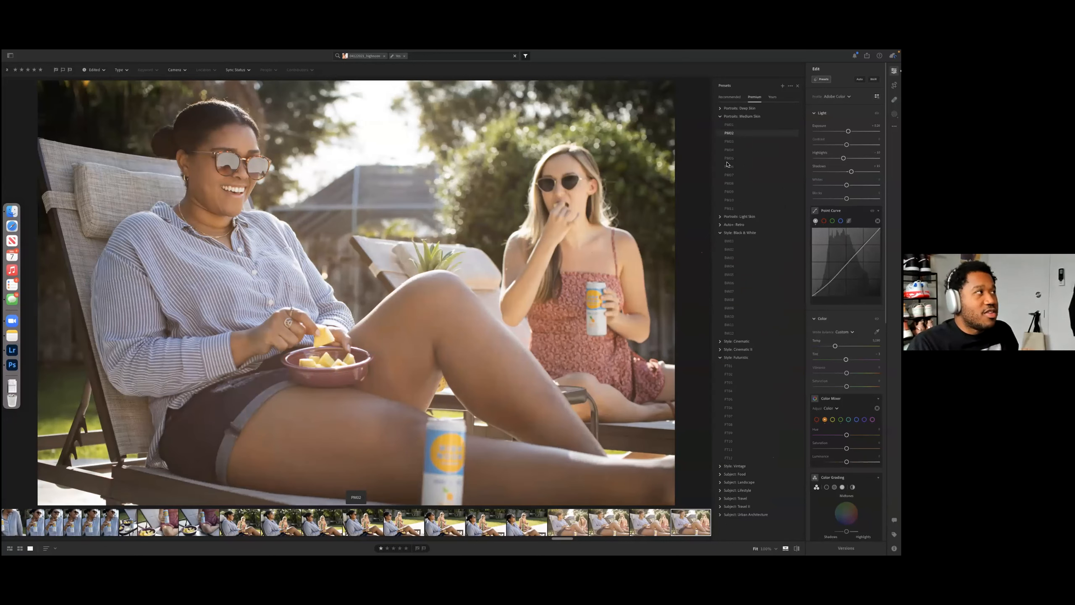
Step: Preview several Portraits: Medium Skin presets on the lounge-chair photo and collapse that group
{"action": "left_click", "coordinate": [729, 174]}
{"action": "left_click", "coordinate": [730, 192]}
{"action": "left_click", "coordinate": [729, 183]}
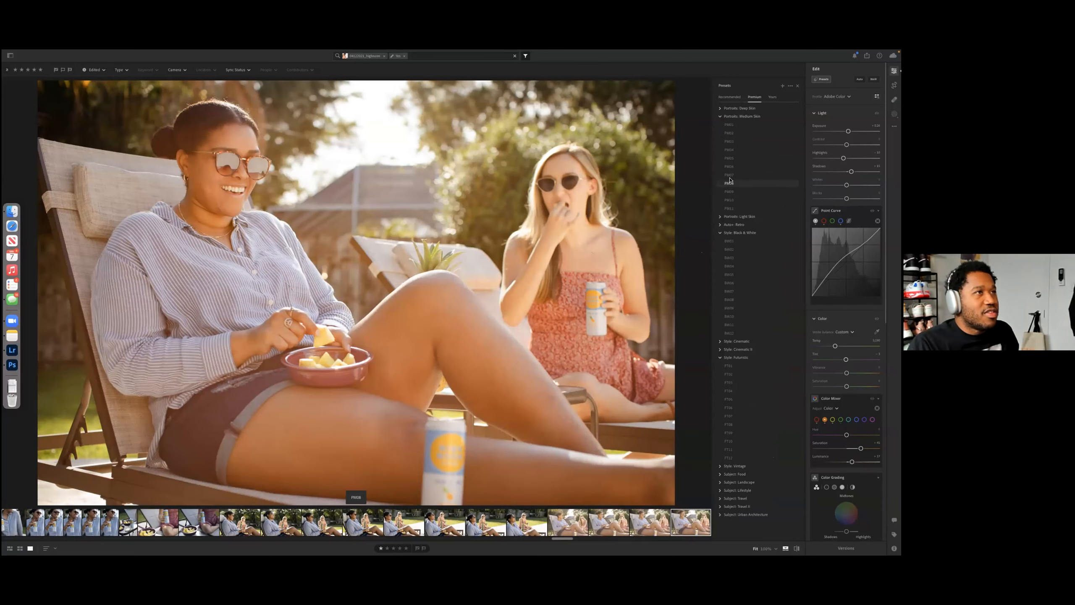
{"action": "left_click", "coordinate": [719, 116]}
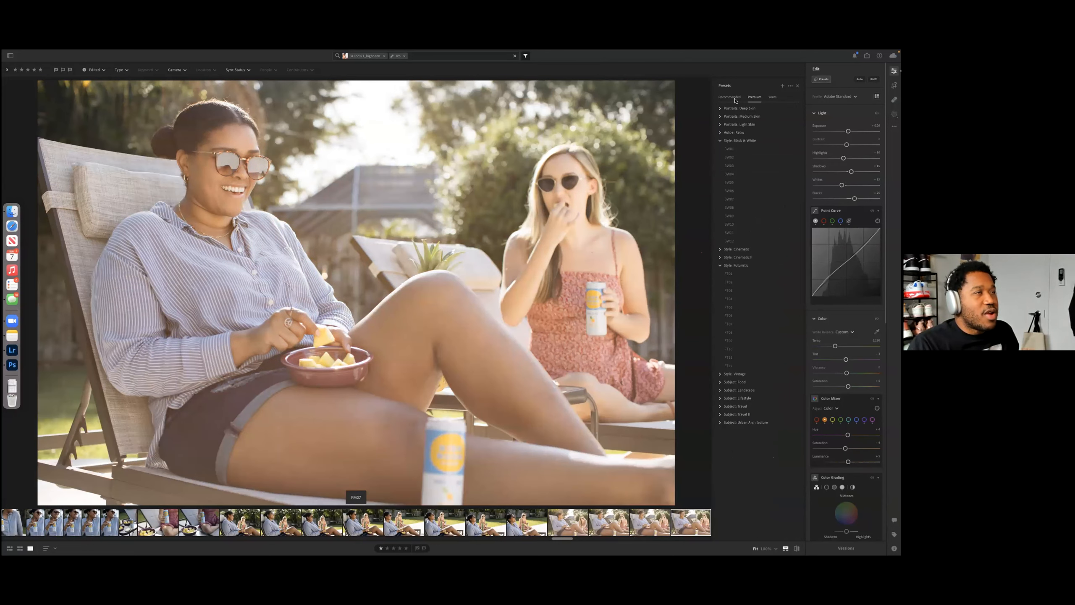
Step: Try the Medium & Deep Skin 01 Cool and 02 Warm presets from the Portraits group under Basics in your own presets
{"action": "left_click", "coordinate": [773, 96]}
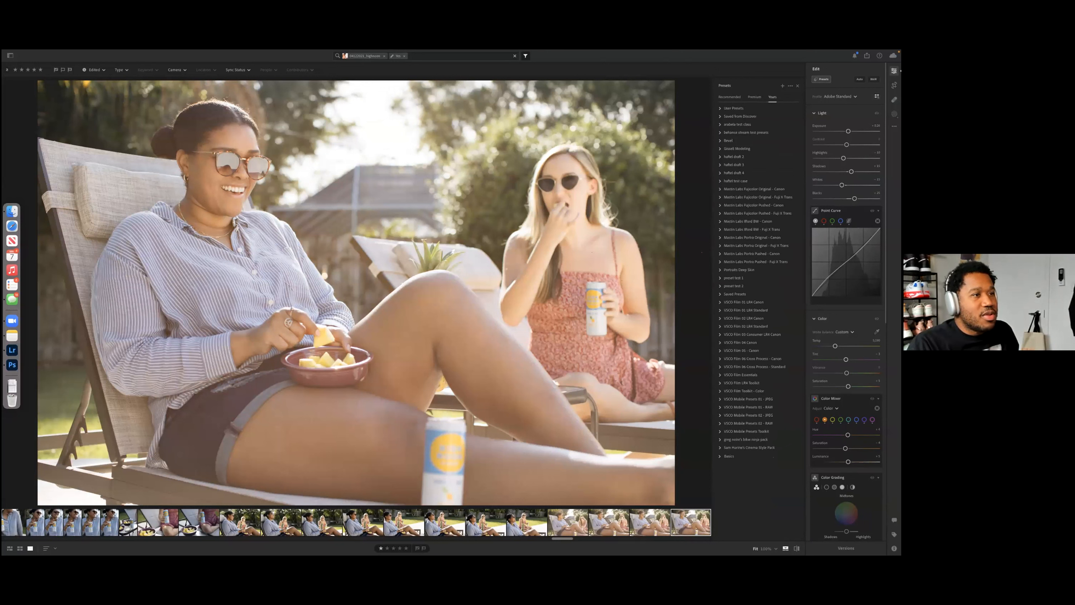
{"action": "left_click", "coordinate": [718, 457]}
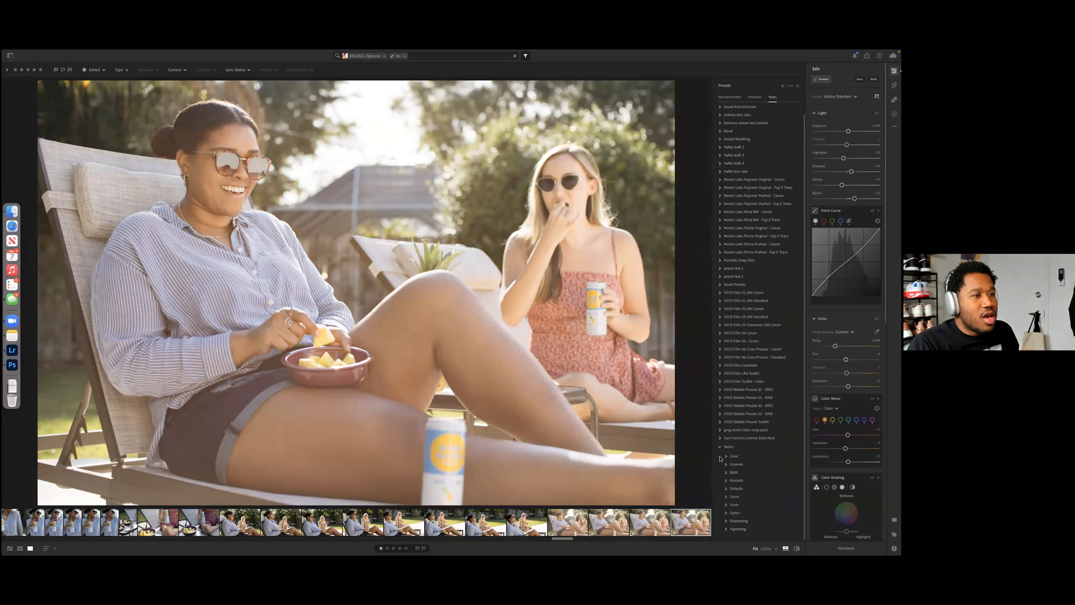
{"action": "left_click", "coordinate": [725, 480]}
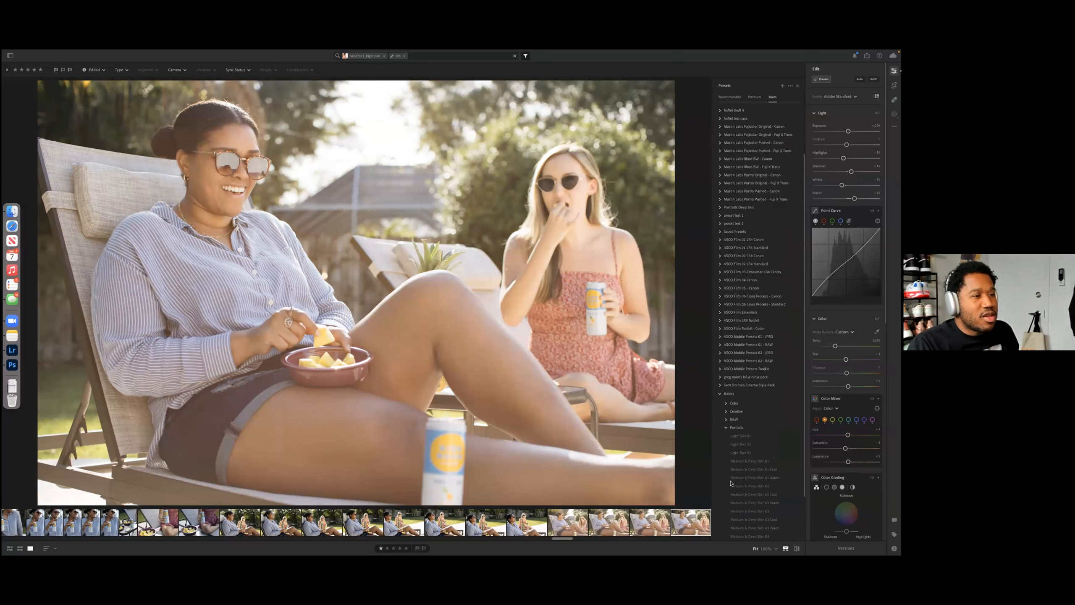
{"action": "left_click", "coordinate": [754, 470]}
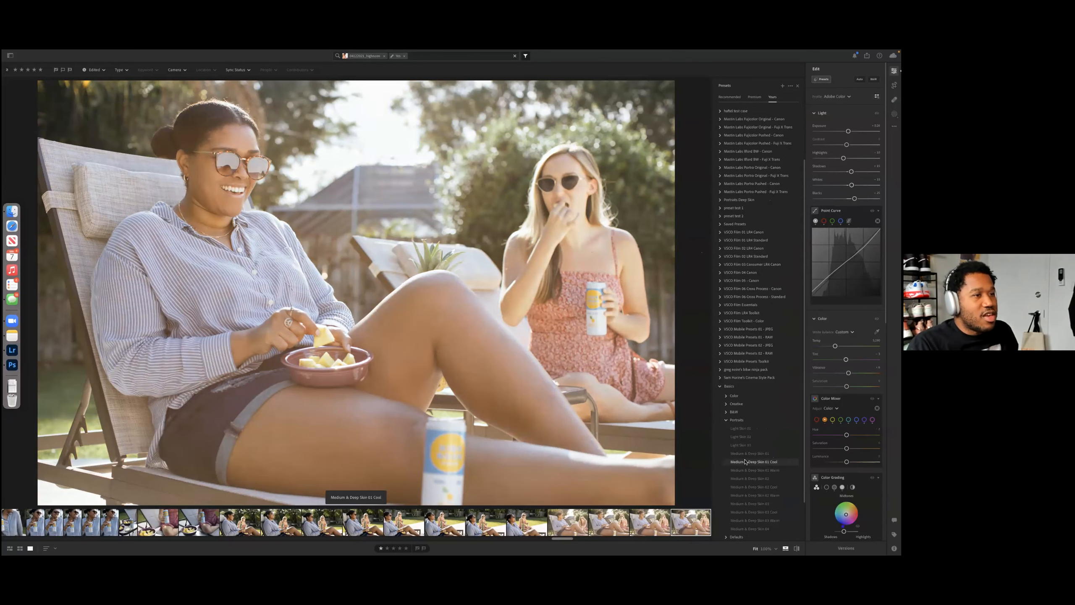
{"action": "left_click", "coordinate": [747, 495]}
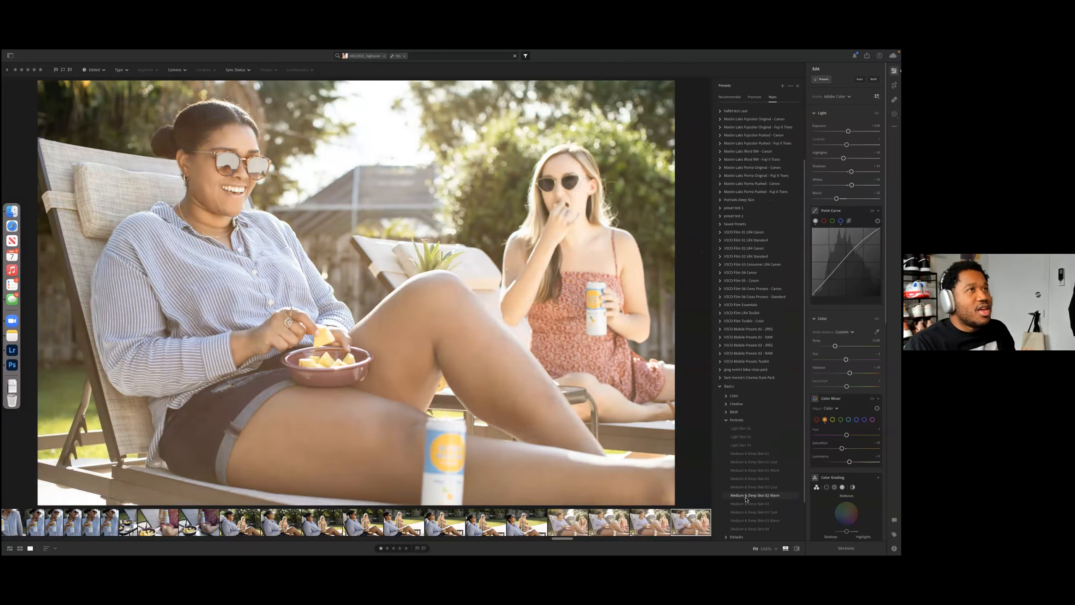
Step: Undo the portrait preset changes on the lounge-chair photo and close the presets
{"action": "key", "text": "super+z"}
{"action": "key", "text": "super+z"}
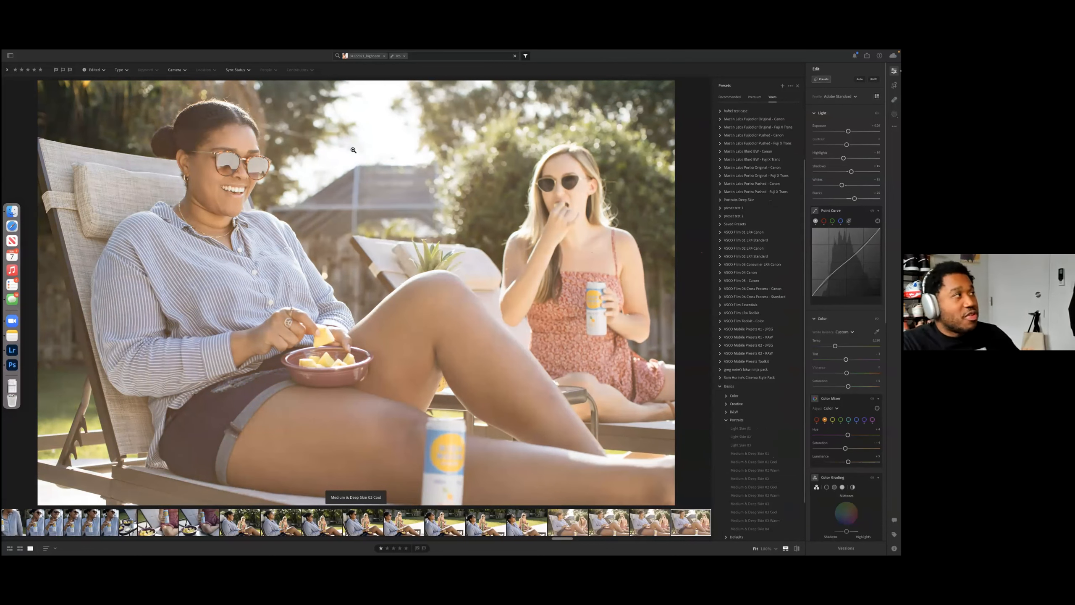
{"action": "key", "text": "shift+p"}
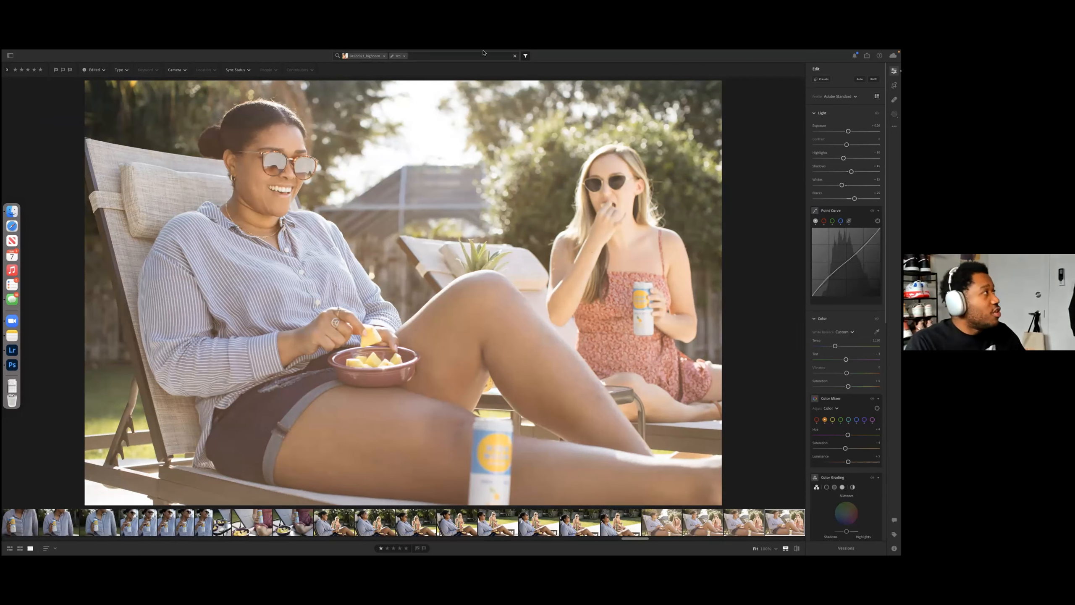
Step: Show the album list again and collapse the 2019 and 2021 folders
{"action": "left_click", "coordinate": [11, 56]}
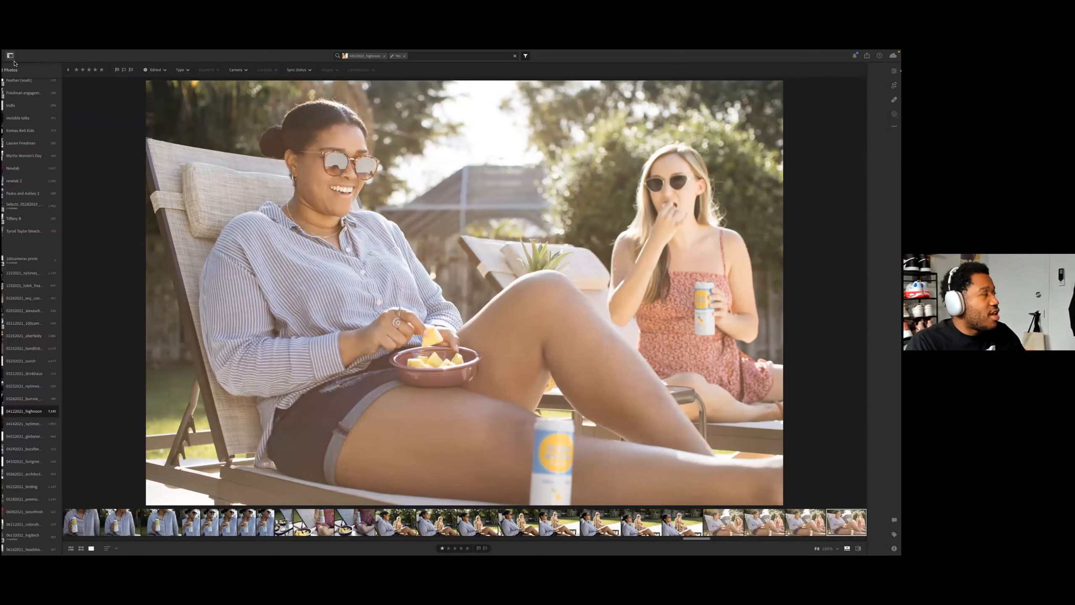
{"action": "scroll", "coordinate": [13, 216], "scroll_direction": "up", "scroll_amount": 10}
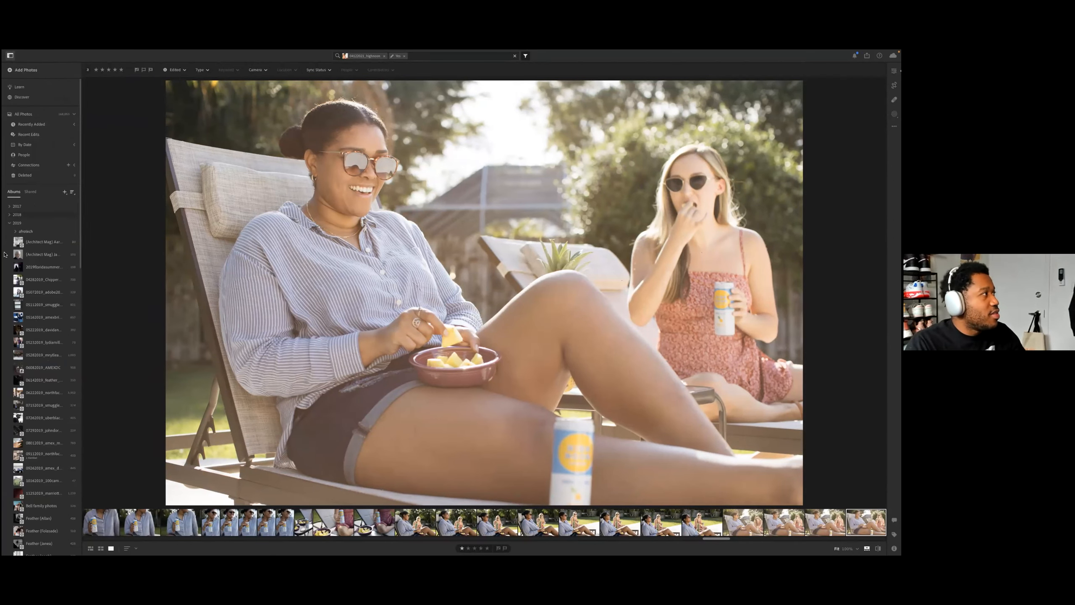
{"action": "left_click", "coordinate": [10, 224]}
{"action": "left_click", "coordinate": [9, 240]}
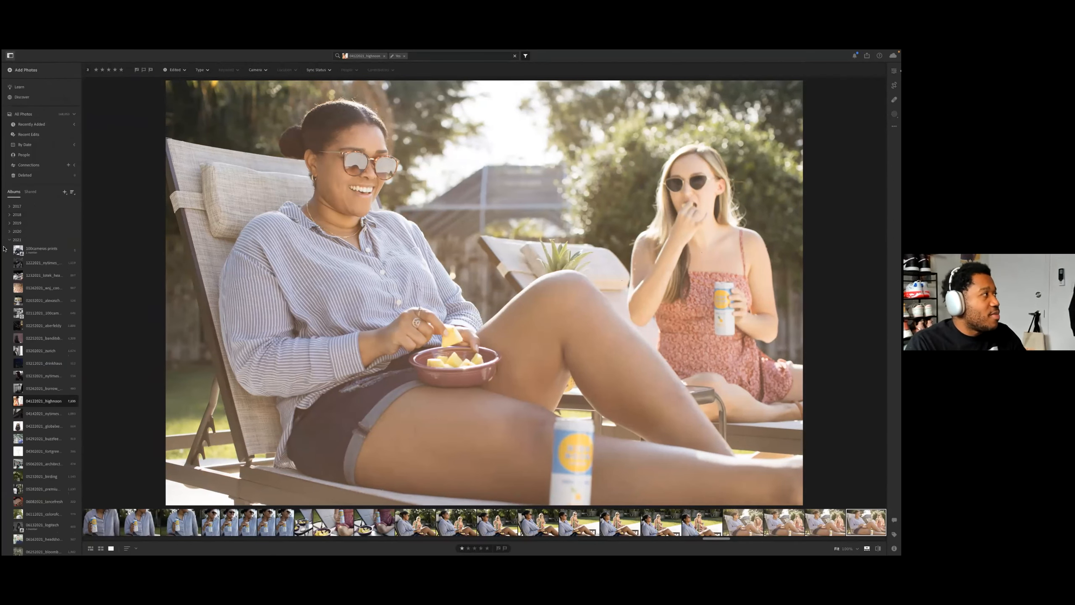
{"action": "left_click", "coordinate": [9, 240]}
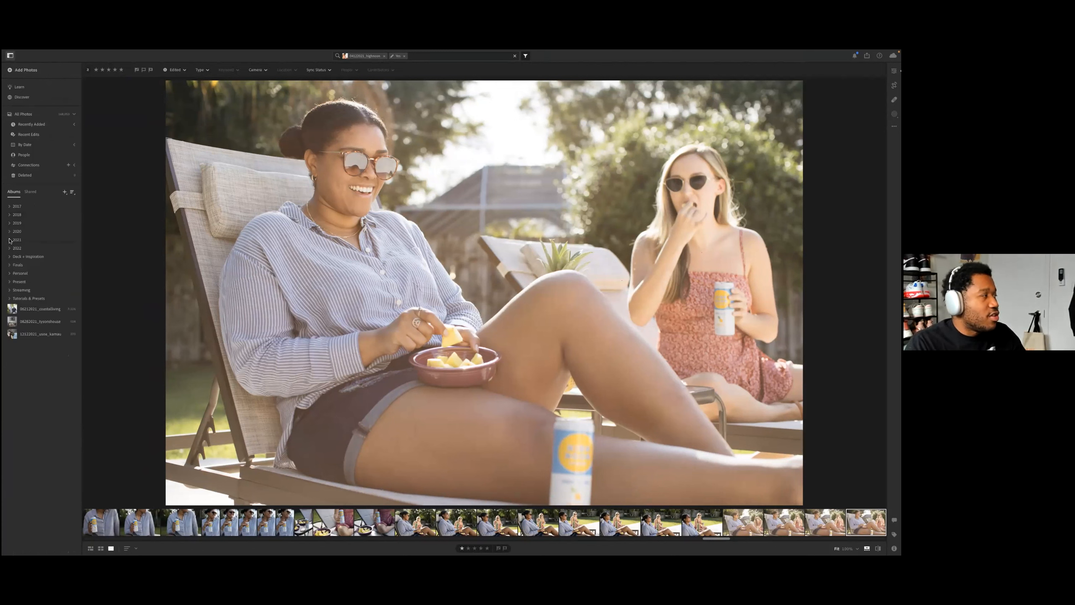
Step: Browse the Learn tutorials and start the Improving Color tutorial with the raspberry cupcakes
{"action": "left_click", "coordinate": [19, 87]}
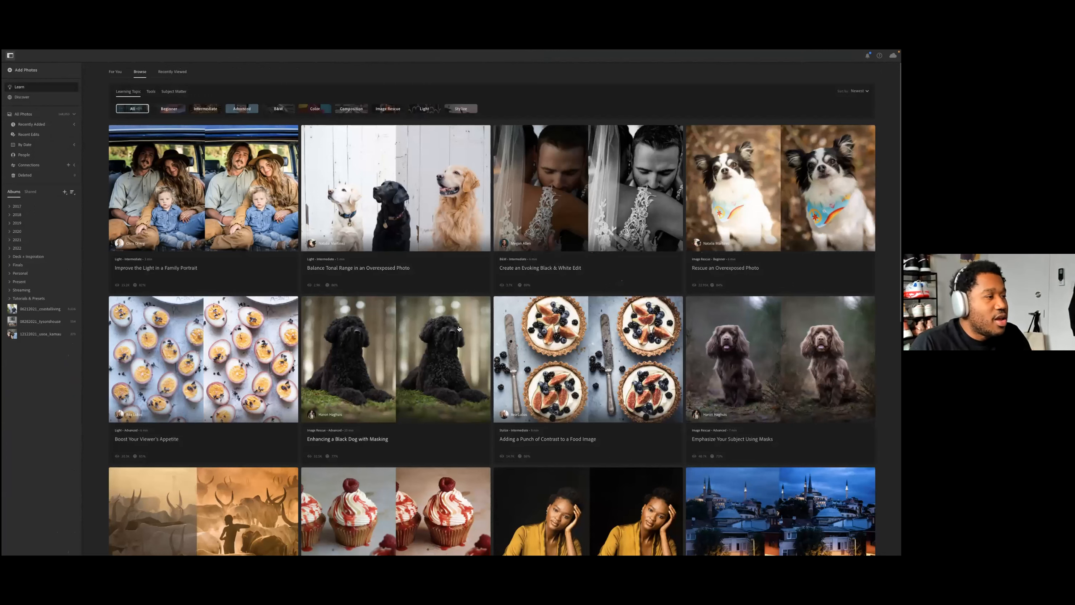
{"action": "scroll", "coordinate": [533, 440], "scroll_direction": "down", "scroll_amount": 3}
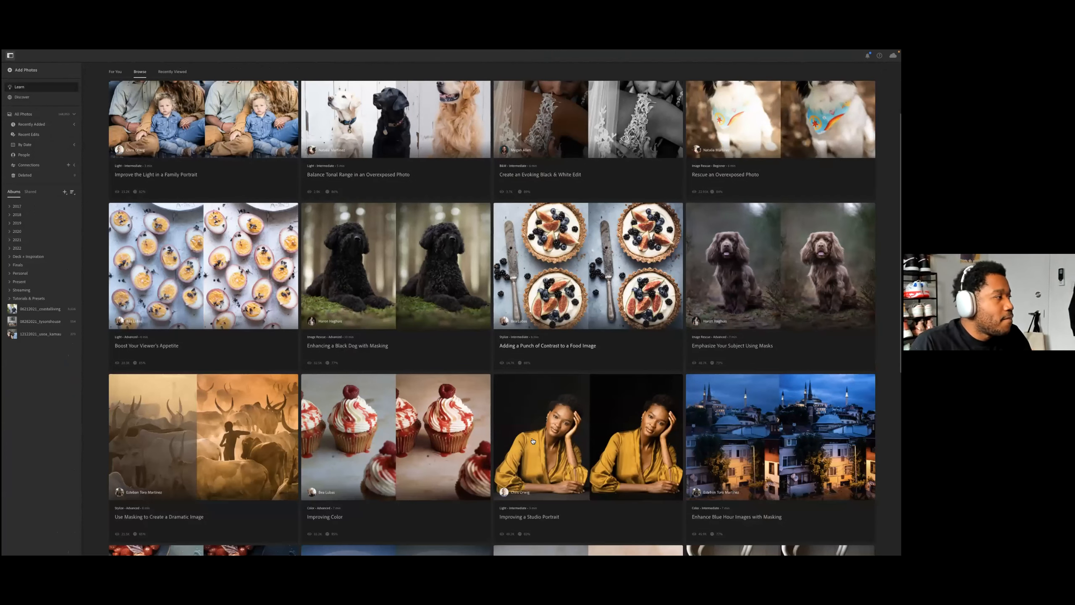
{"action": "scroll", "coordinate": [565, 328], "scroll_direction": "down", "scroll_amount": 3}
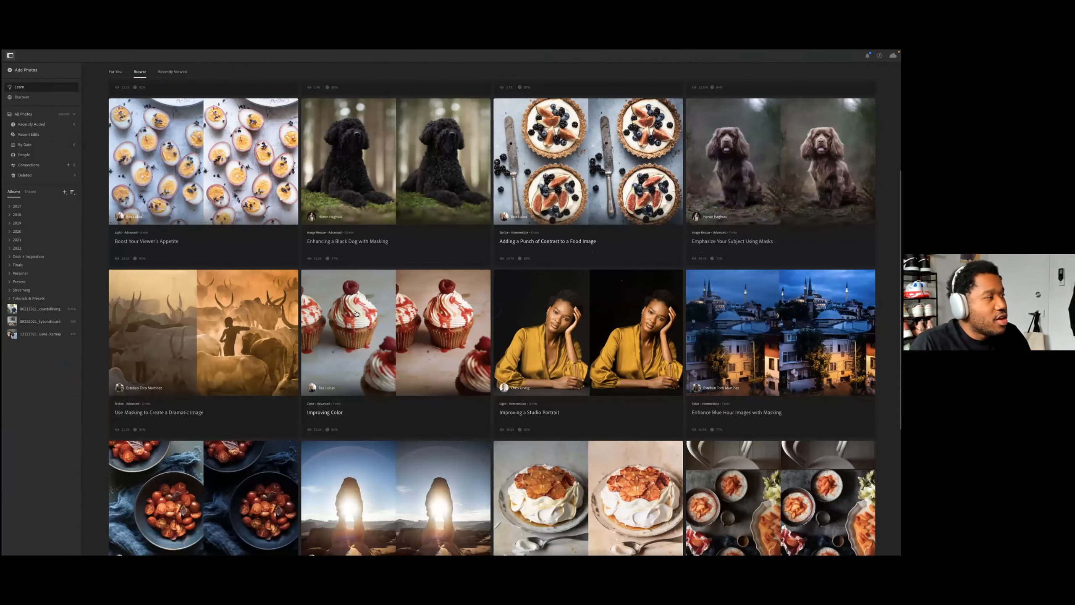
{"action": "left_click", "coordinate": [352, 308]}
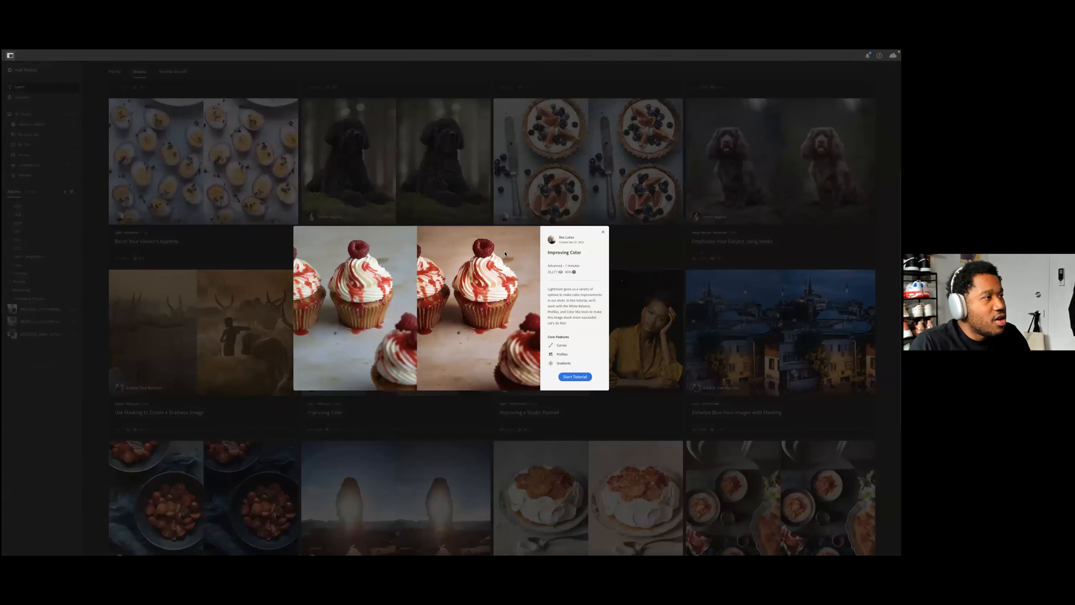
{"action": "left_click", "coordinate": [575, 377]}
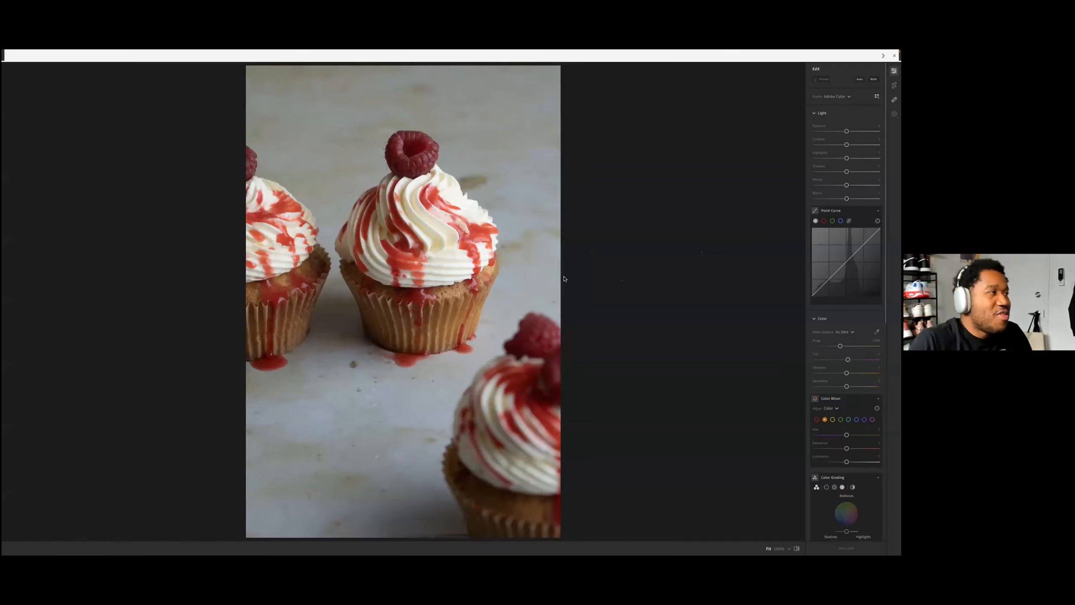
Step: Follow the Improving Color tutorial's opening steps, pulling the point curve down in the dark tones and lowering Highlights, and leave the tutorial
{"action": "left_click", "coordinate": [782, 170]}
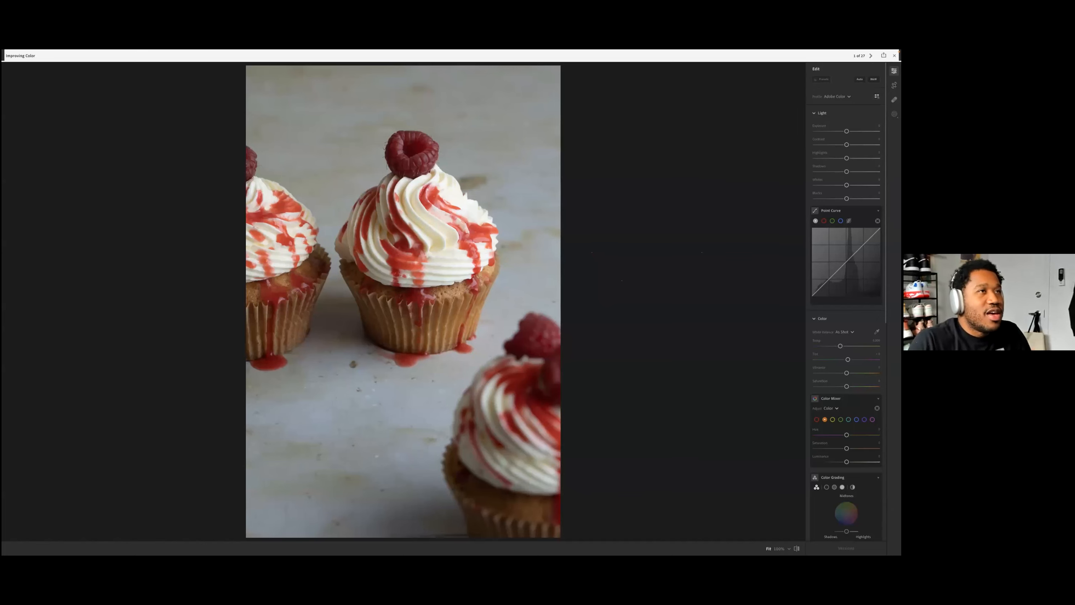
{"action": "left_click", "coordinate": [782, 165]}
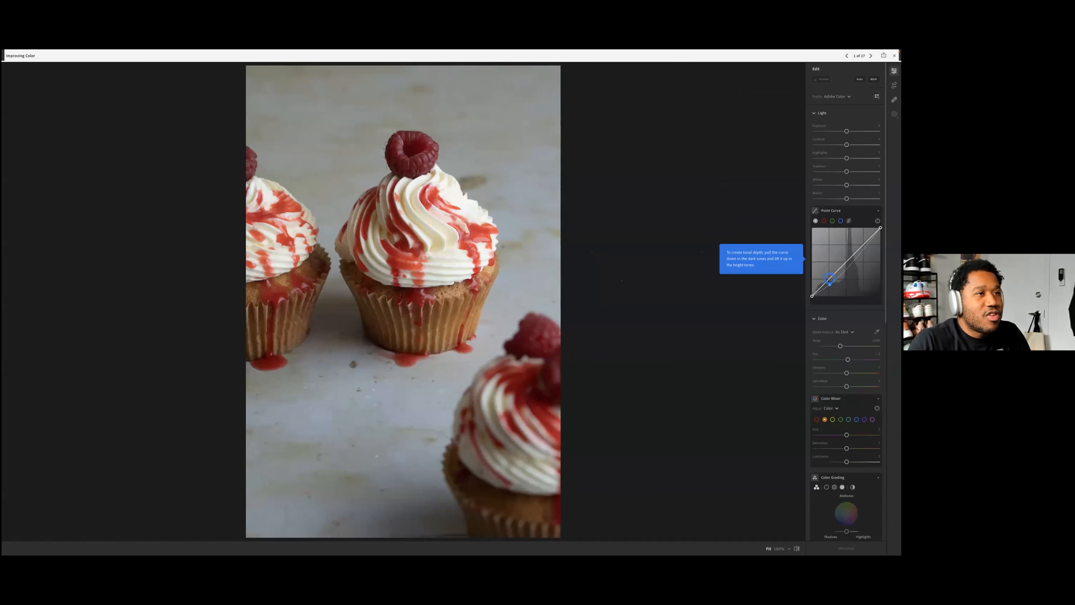
{"action": "left_click_drag", "start_coordinate": [829, 278], "coordinate": [829, 285]}
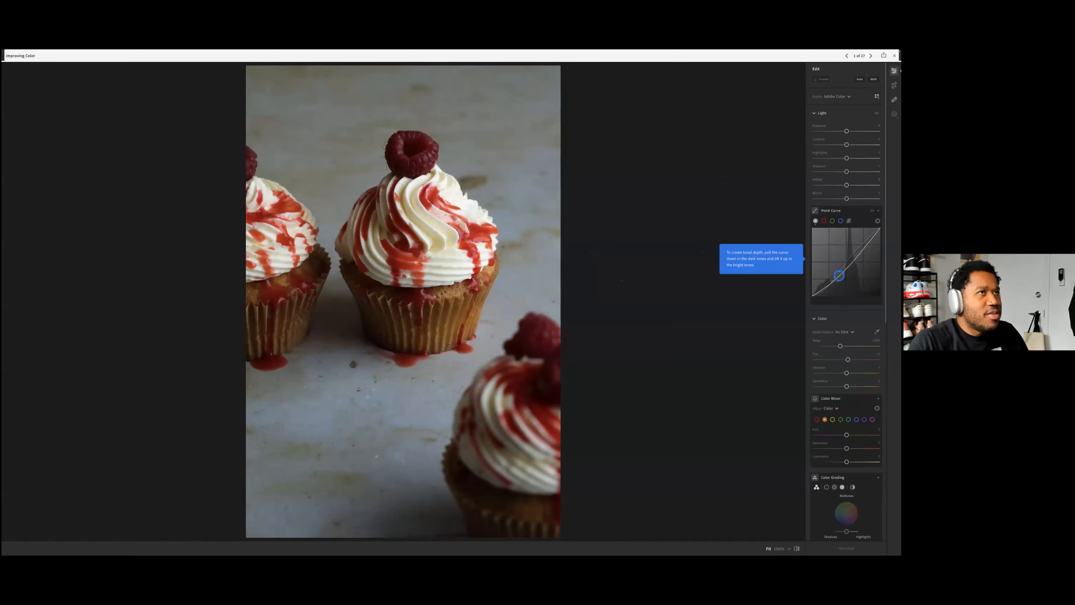
{"action": "left_click", "coordinate": [782, 155]}
{"action": "left_click_drag", "start_coordinate": [847, 158], "coordinate": [830, 158]}
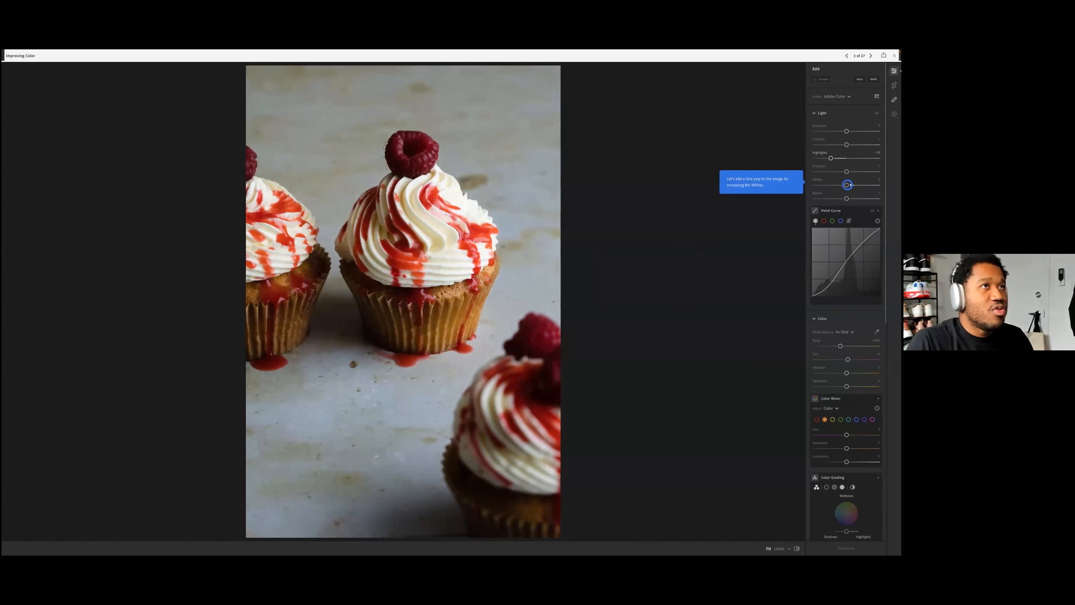
{"action": "key", "text": "Escape"}
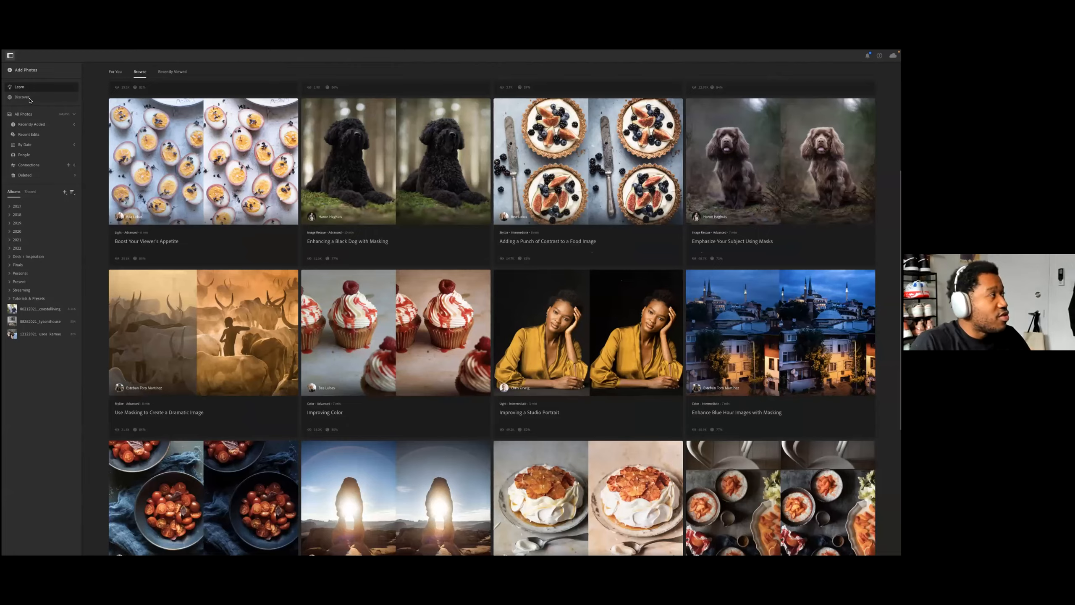
Step: Open the white blossom photo in the Discover community edits, examine its Exposure, Contrast and Shadows edit stages, and return to the feed
{"action": "left_click", "coordinate": [30, 98]}
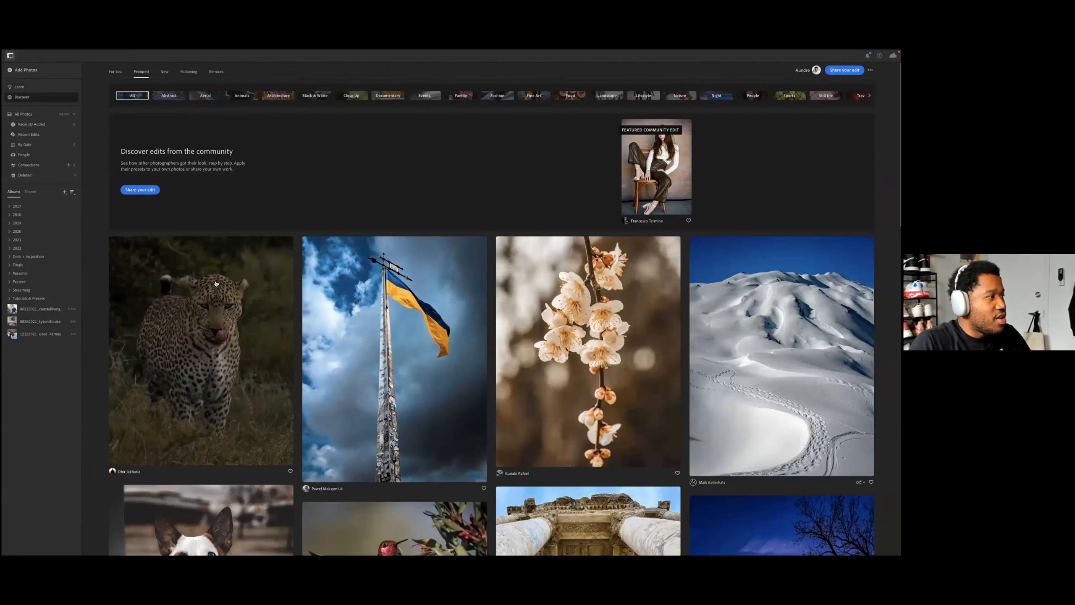
{"action": "left_click", "coordinate": [604, 318]}
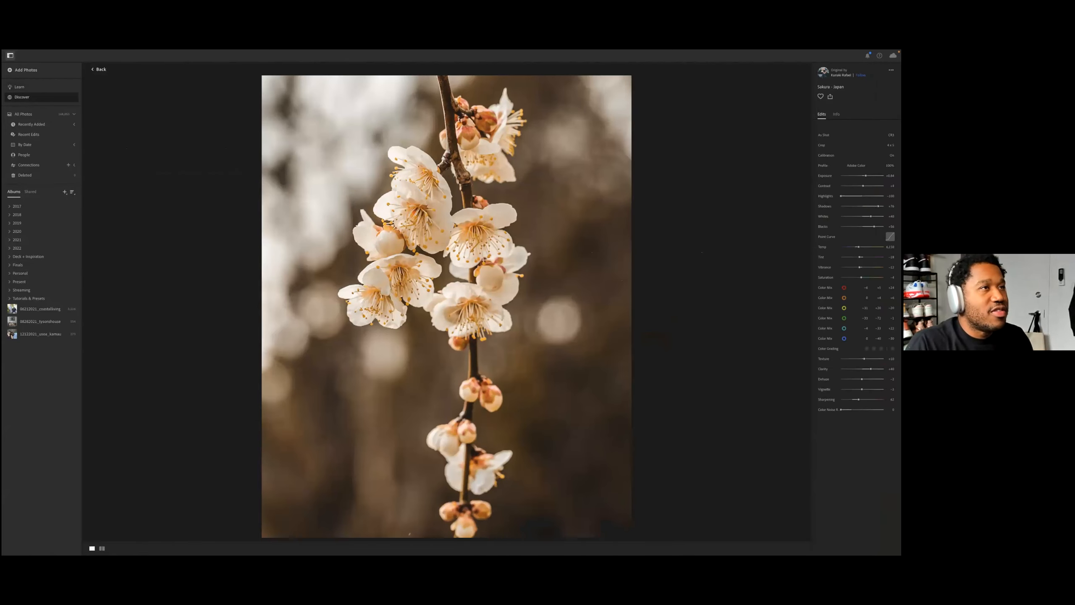
{"action": "left_click", "coordinate": [855, 175]}
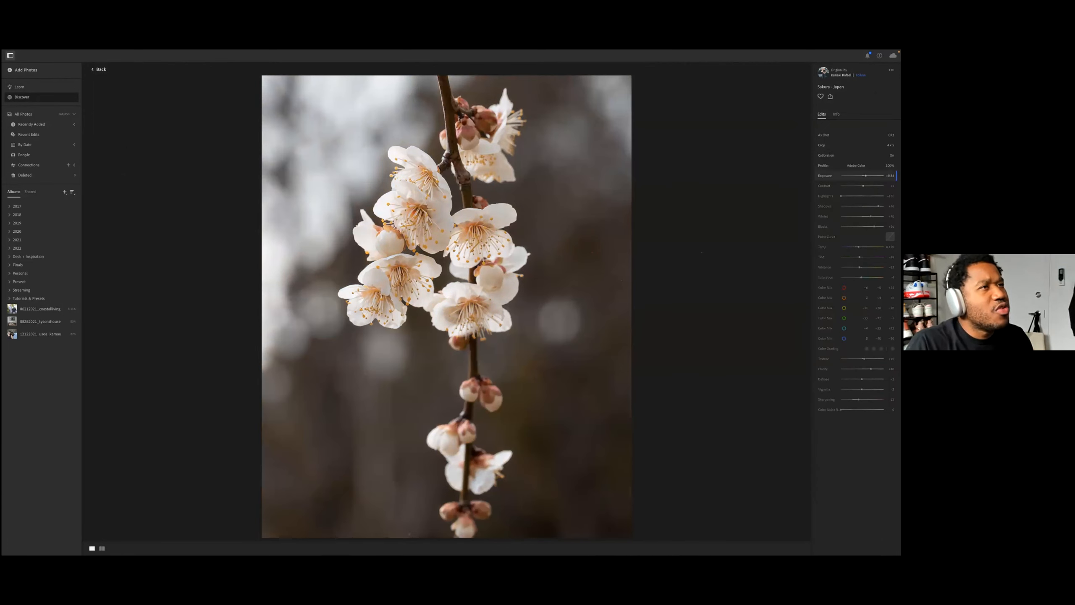
{"action": "left_click", "coordinate": [855, 186]}
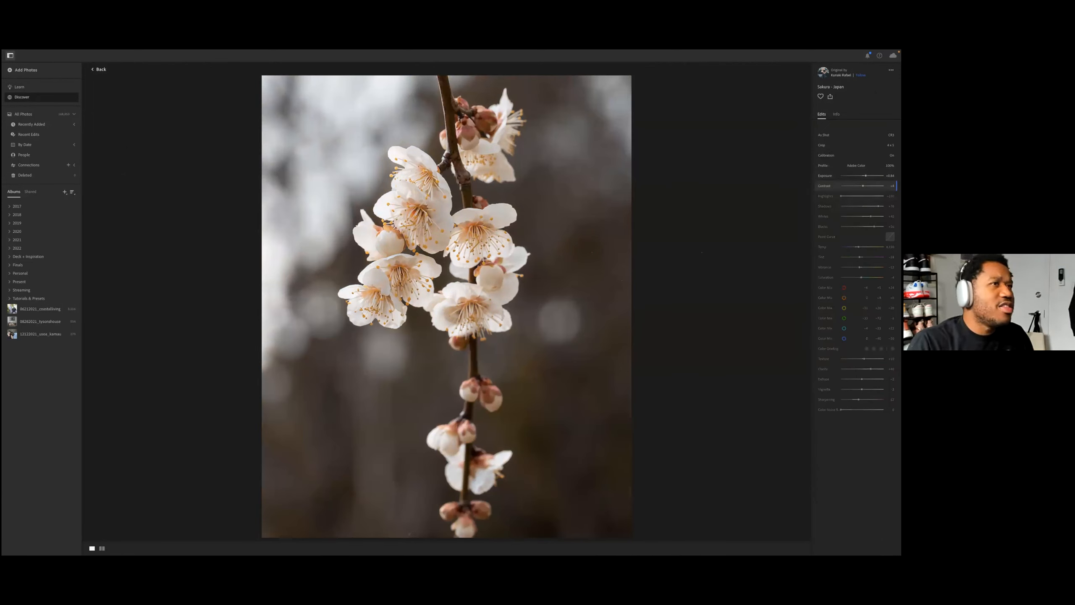
{"action": "left_click", "coordinate": [855, 206]}
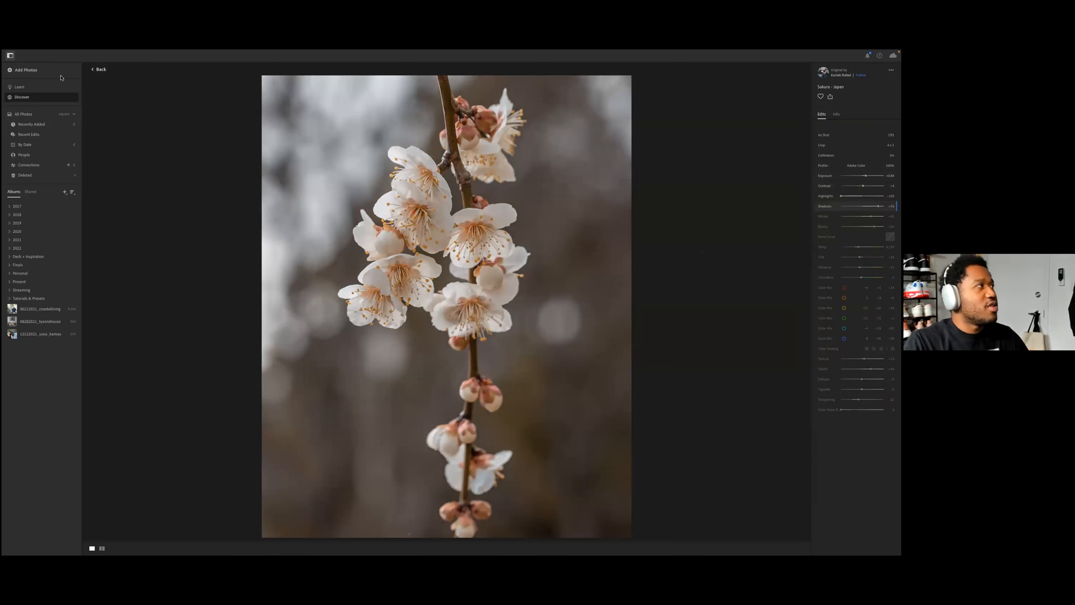
{"action": "left_click", "coordinate": [96, 71]}
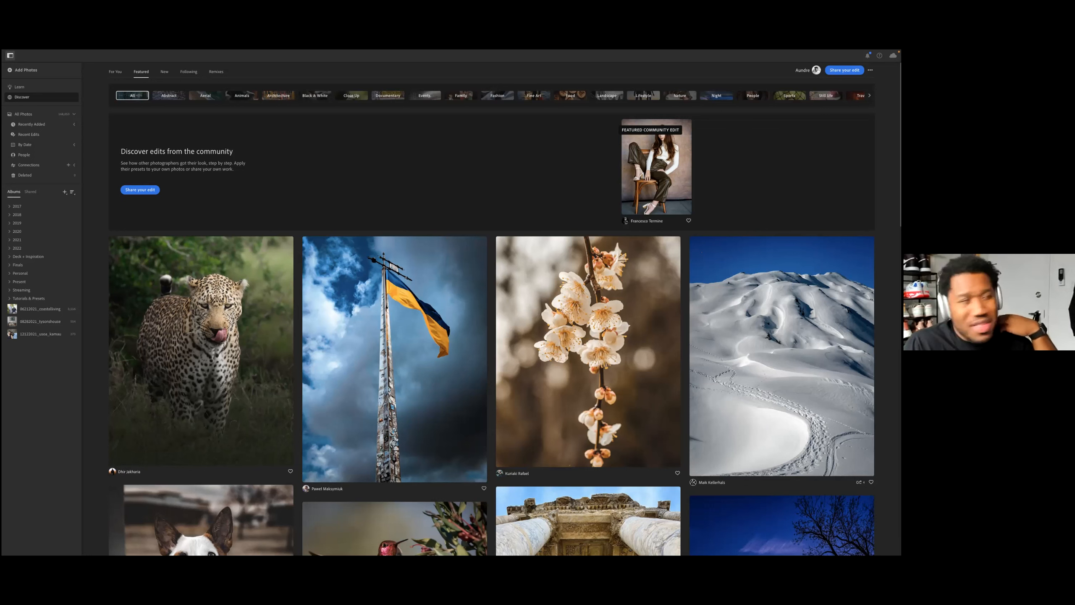
Step: Return to All Photos, leave full screen, and hide the Photoshop window to bring the photo library back
{"action": "left_click", "coordinate": [28, 114]}
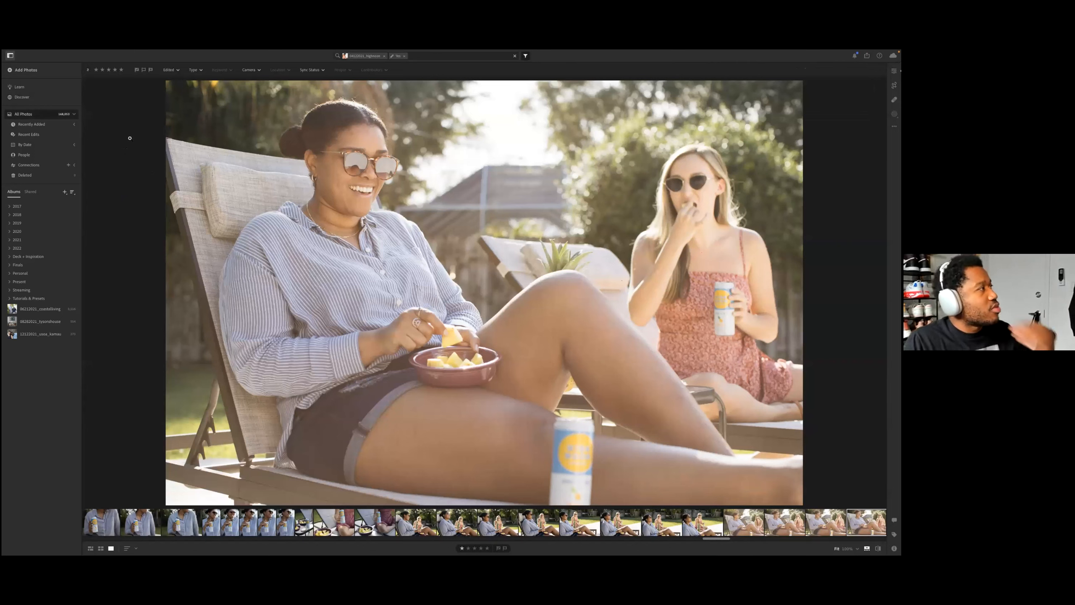
{"action": "key", "text": "ctrl+super+f"}
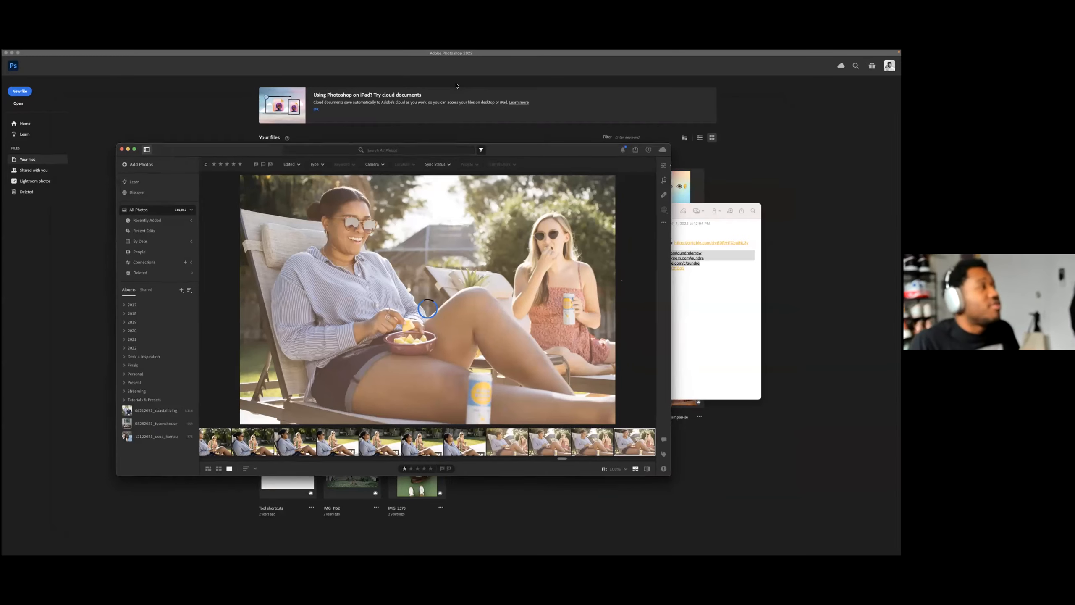
{"action": "left_click", "coordinate": [122, 107]}
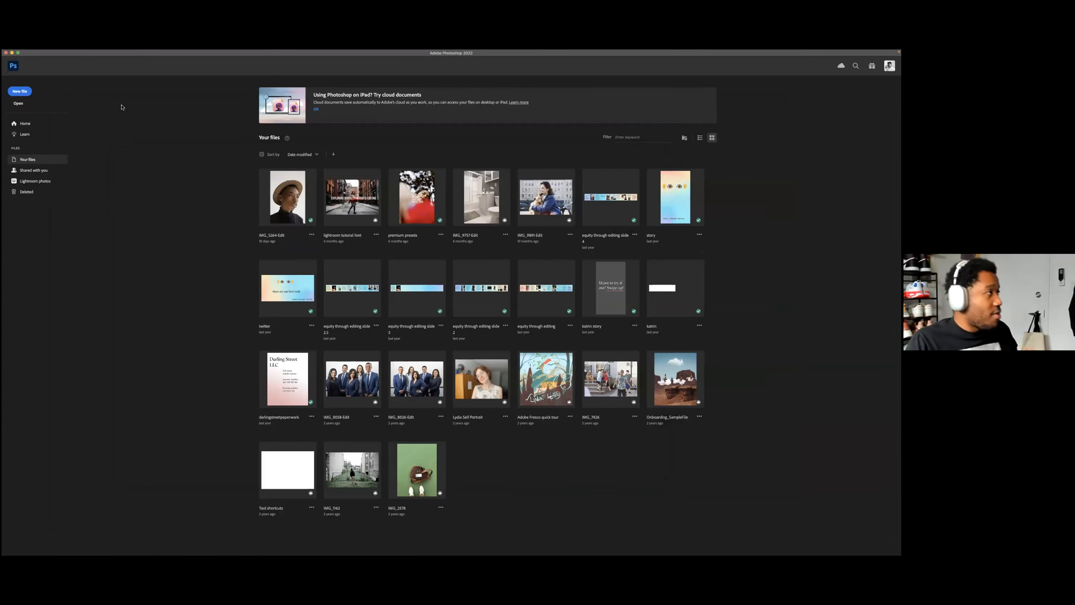
{"action": "key", "text": "super+h"}
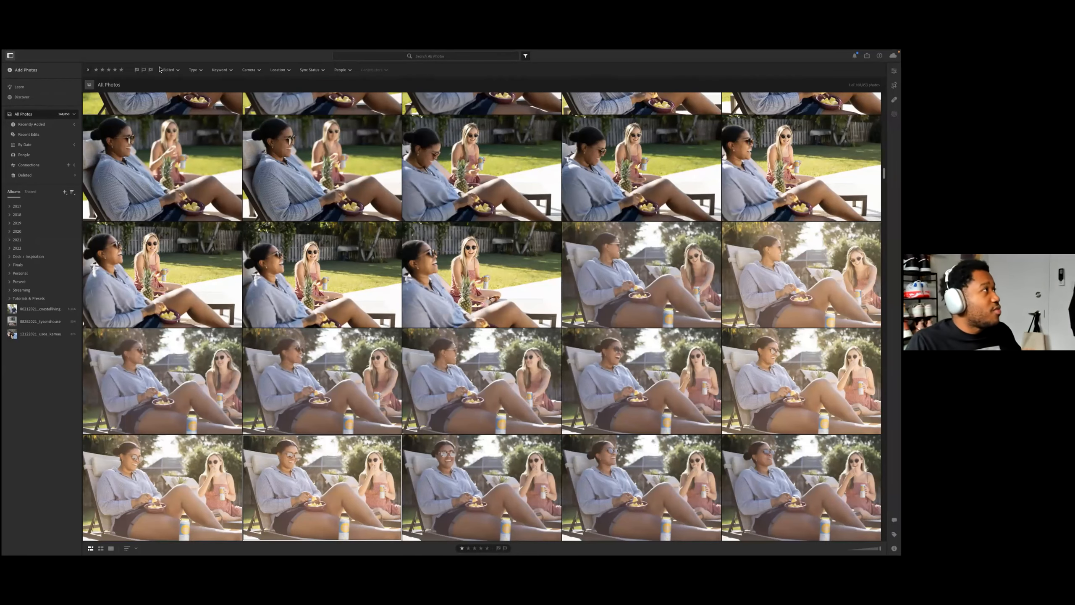
Step: Filter All Photos by the Canon EOS 60D camera
{"action": "left_click", "coordinate": [249, 70]}
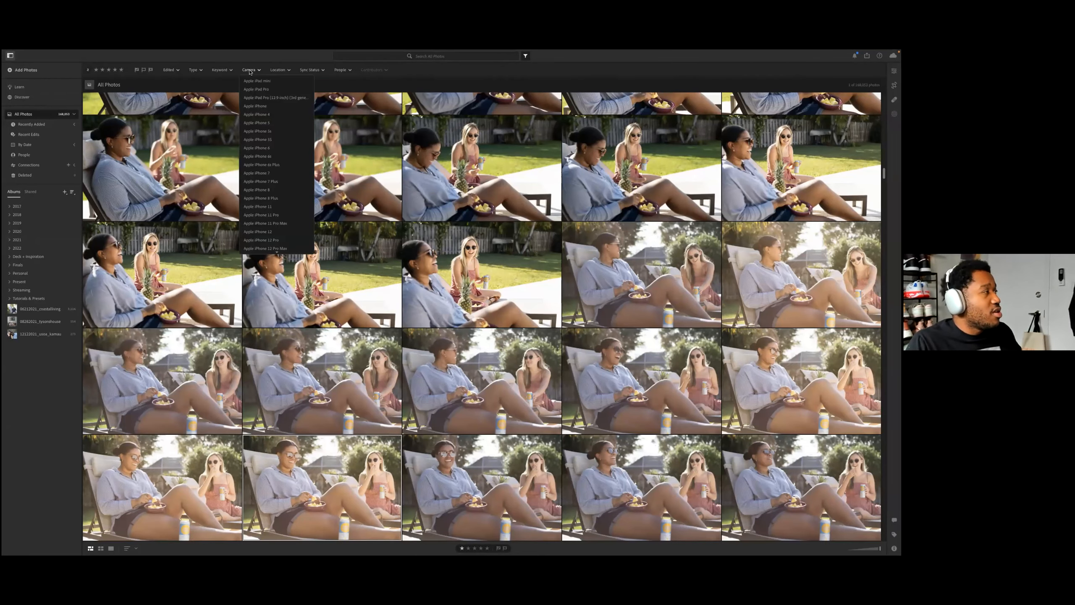
{"action": "scroll", "coordinate": [274, 234], "scroll_direction": "down", "scroll_amount": 10}
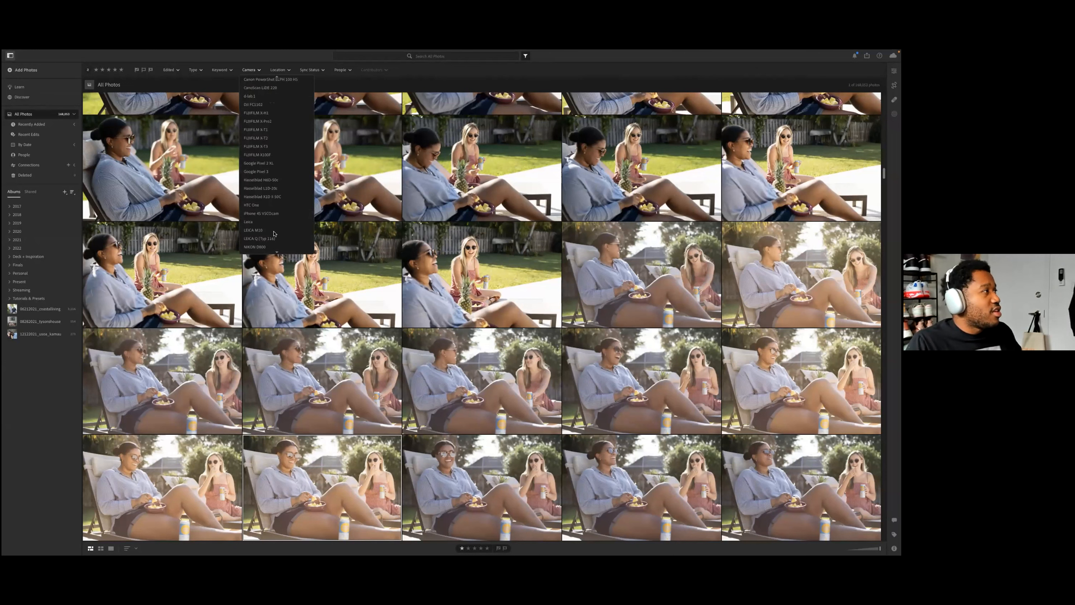
{"action": "scroll", "coordinate": [274, 234], "scroll_direction": "up", "scroll_amount": 6}
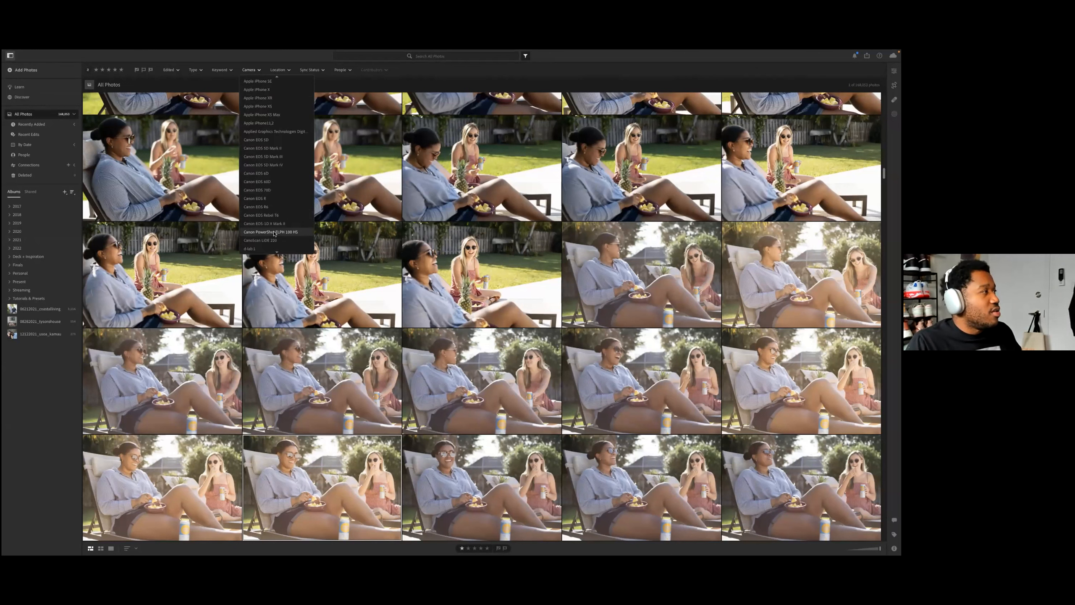
{"action": "scroll", "coordinate": [274, 234], "scroll_direction": "down", "scroll_amount": 3}
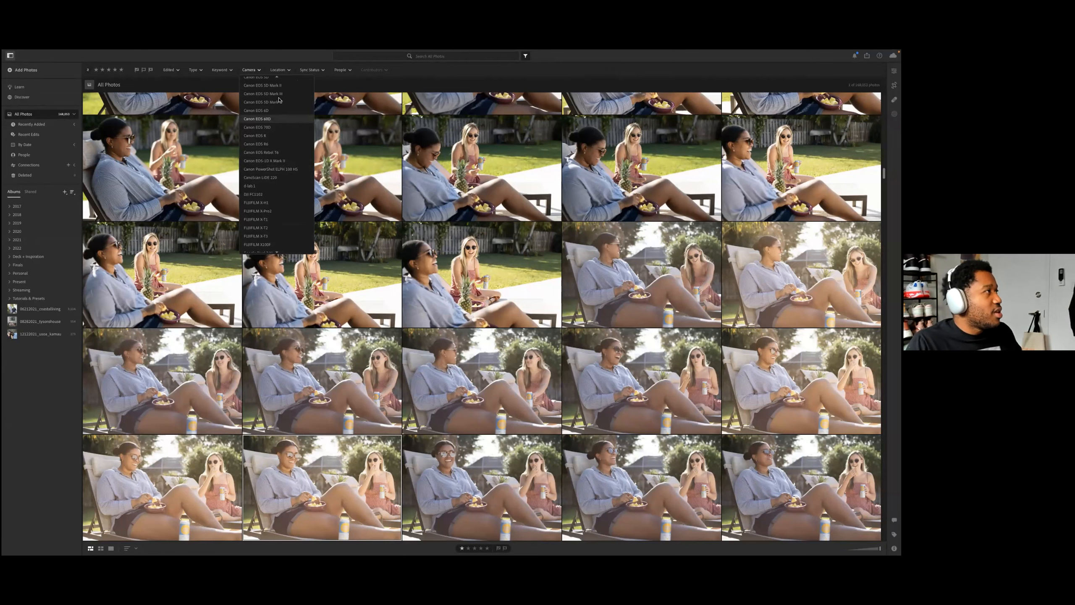
{"action": "left_click", "coordinate": [273, 119]}
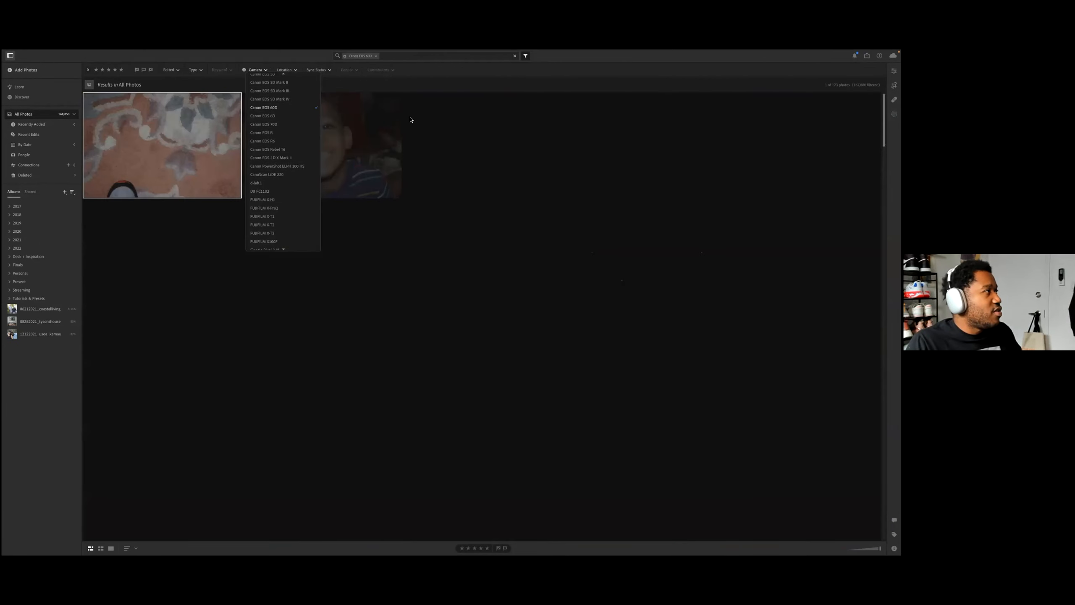
Step: Review the filtered photos and delete them all except the two bedroom and three bicycle photos at the end
{"action": "scroll", "coordinate": [464, 271], "scroll_direction": "down", "scroll_amount": 3}
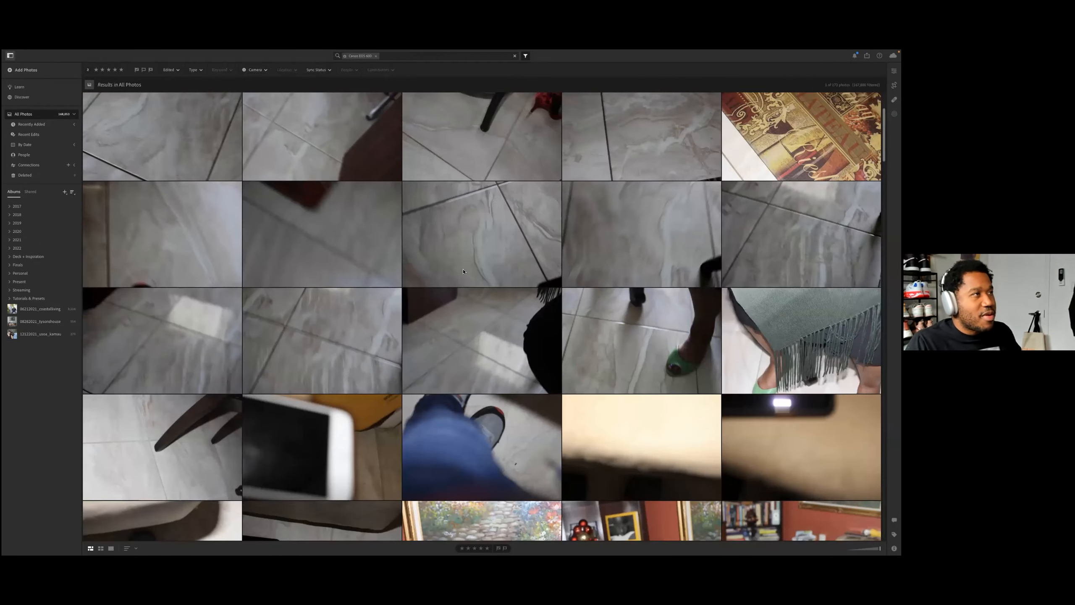
{"action": "scroll", "coordinate": [463, 271], "scroll_direction": "up", "scroll_amount": 3}
{"action": "scroll", "coordinate": [463, 271], "scroll_direction": "down", "scroll_amount": 6}
{"action": "scroll", "coordinate": [463, 271], "scroll_direction": "down", "scroll_amount": 20}
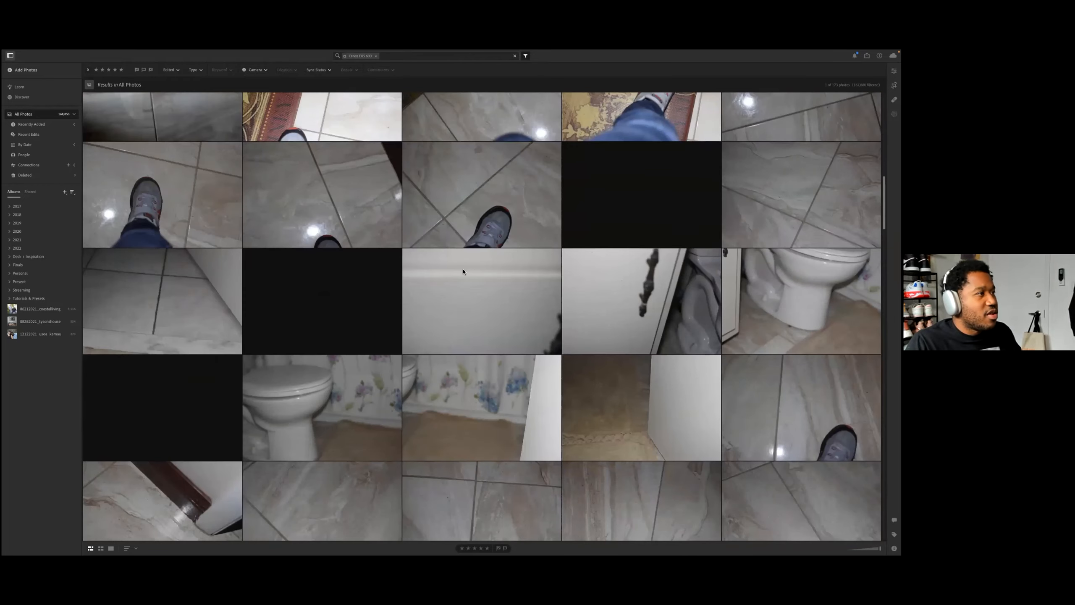
{"action": "scroll", "coordinate": [463, 271], "scroll_direction": "down", "scroll_amount": 10}
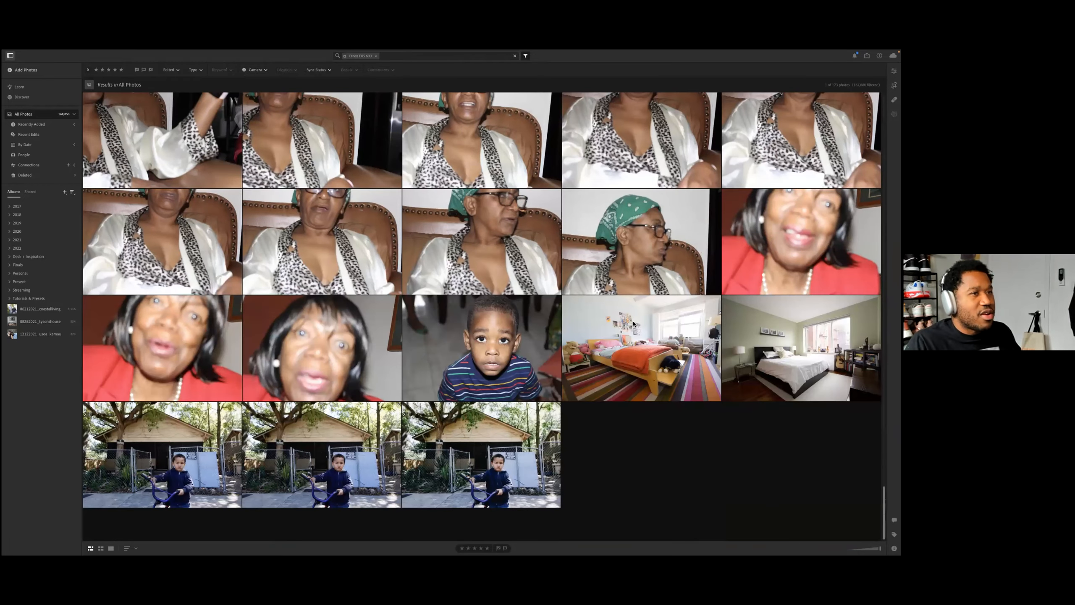
{"action": "scroll", "coordinate": [455, 366], "scroll_direction": "up", "scroll_amount": 15}
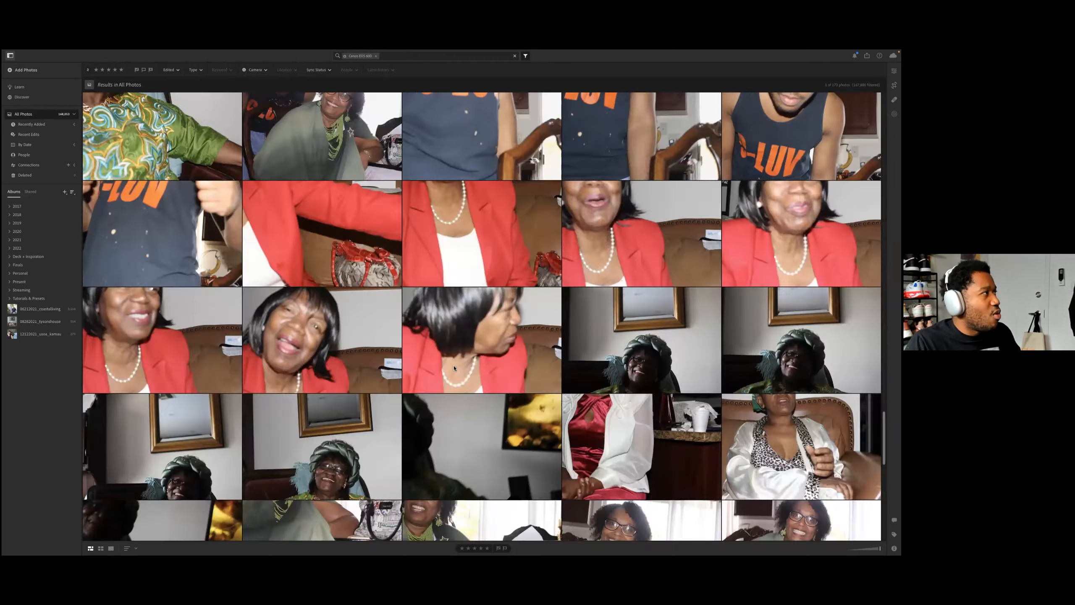
{"action": "scroll", "coordinate": [453, 367], "scroll_direction": "up", "scroll_amount": 10}
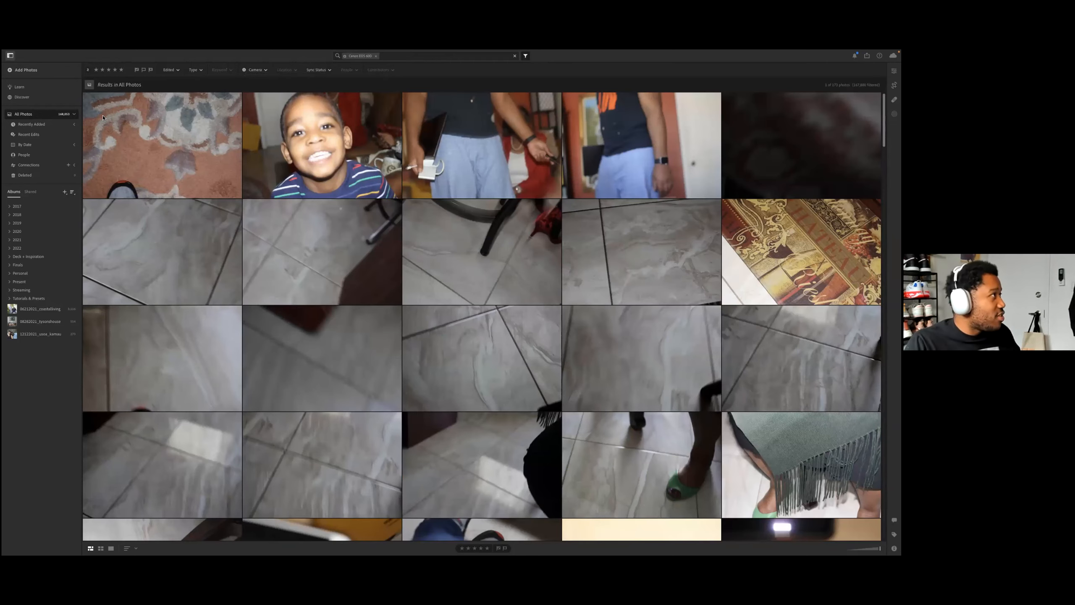
{"action": "key", "text": "ctrl+a"}
{"action": "key", "text": "Delete"}
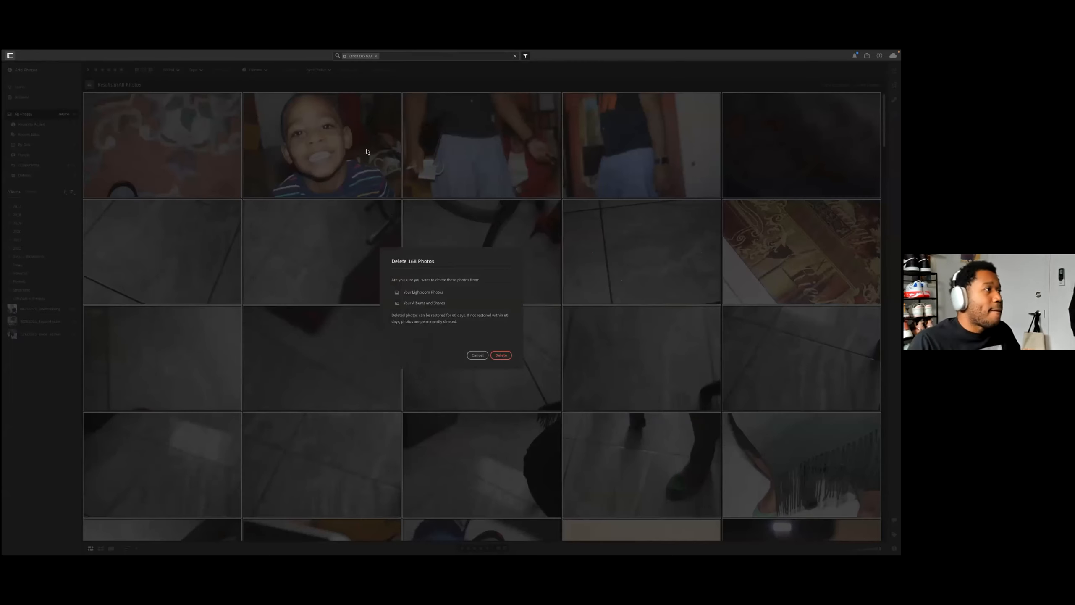
{"action": "left_click", "coordinate": [495, 359]}
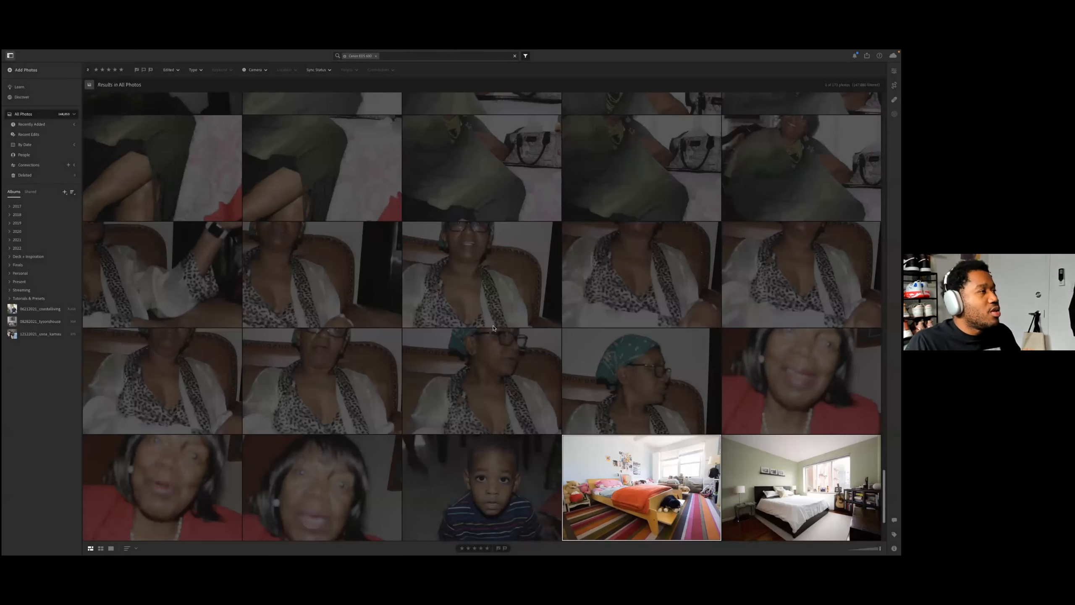
Step: Open a remaining photo of the child with the purple bicycle, show its info, and return to the photo grid
{"action": "scroll", "coordinate": [496, 449], "scroll_direction": "down", "scroll_amount": 3}
{"action": "double_click", "coordinate": [440, 442]}
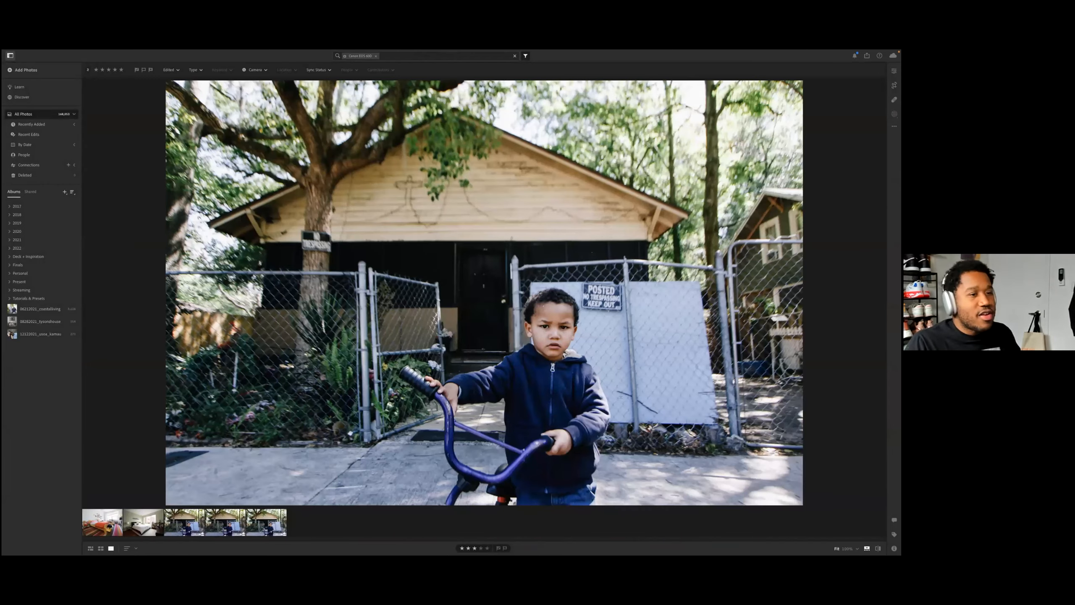
{"action": "key", "text": "i"}
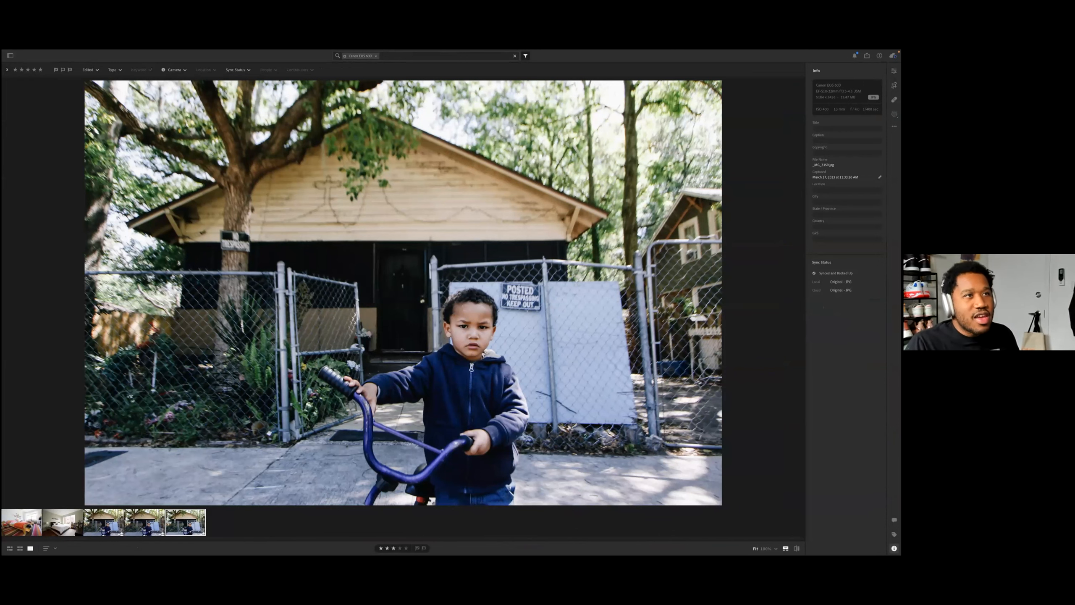
{"action": "key", "text": "g"}
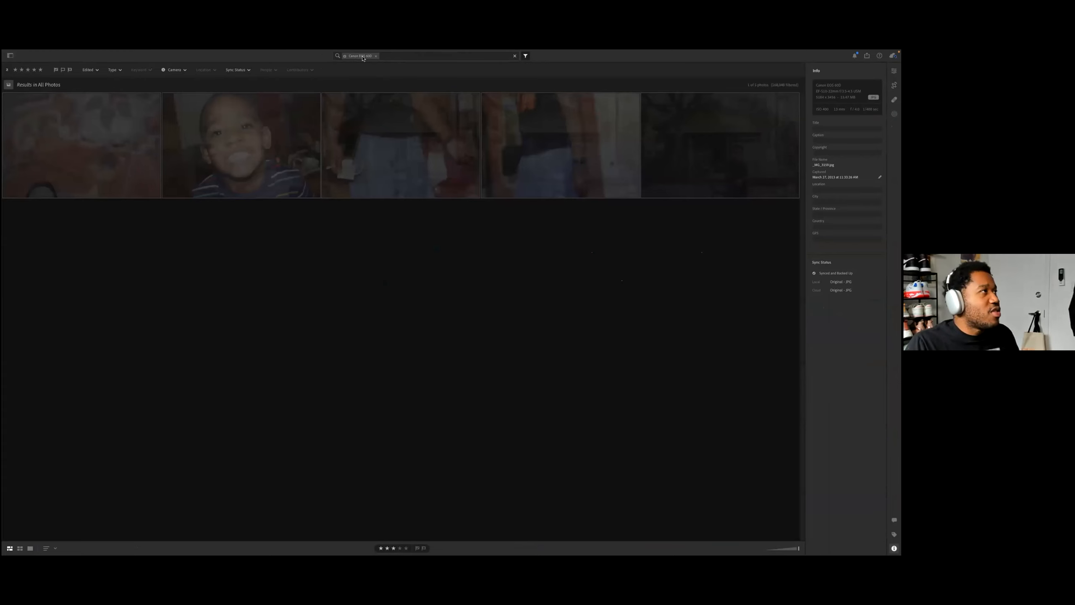
Step: Clear the camera filter, search All Photos for "2010", and look through the matching photos
{"action": "left_click", "coordinate": [386, 63]}
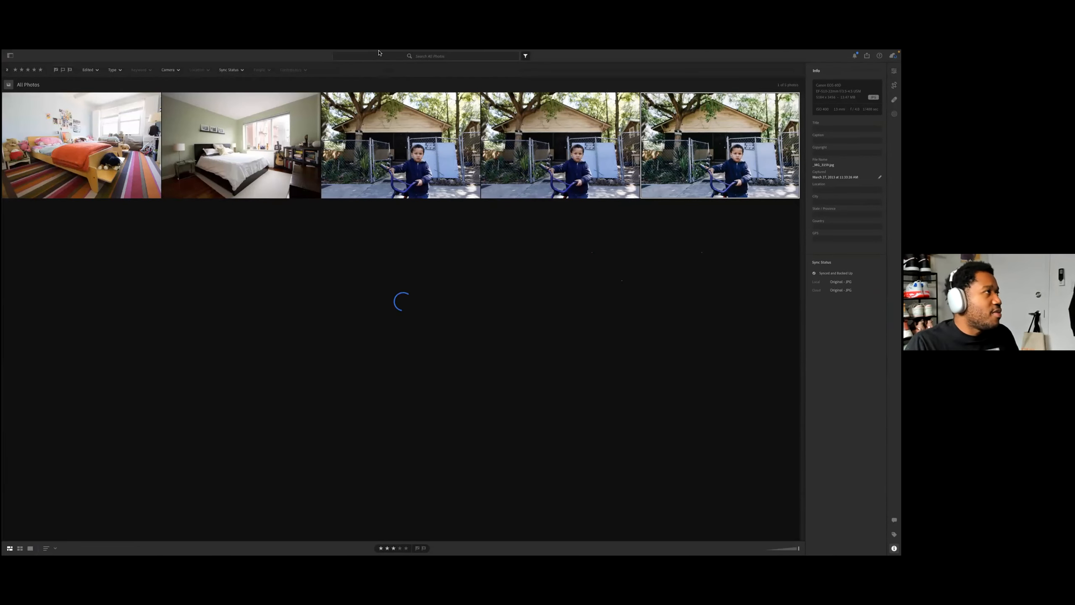
{"action": "left_click", "coordinate": [370, 62]}
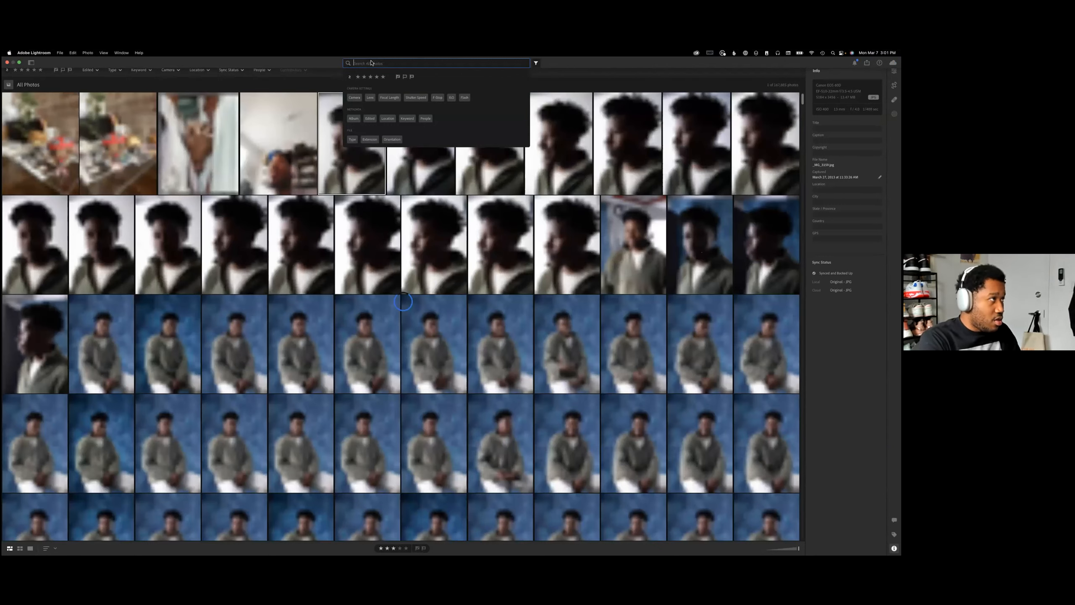
{"action": "type", "text": "2010"}
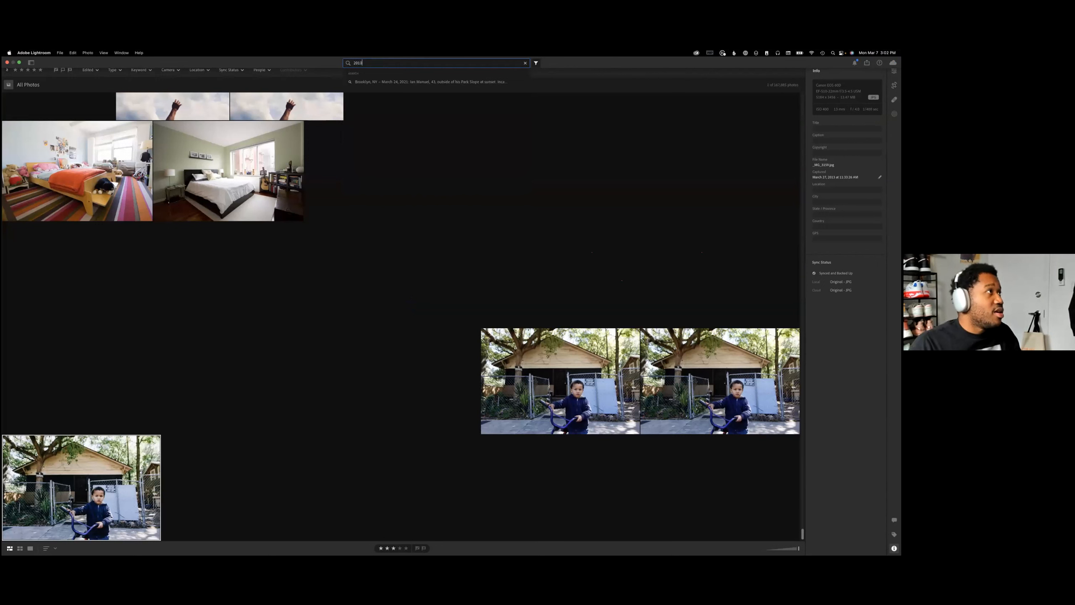
{"action": "key", "text": "Return"}
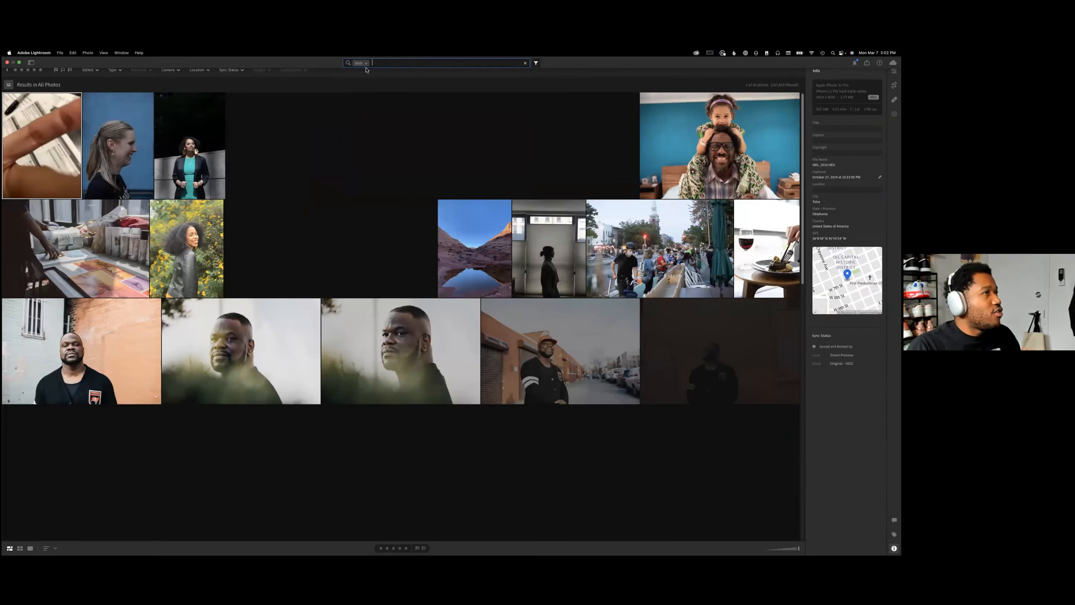
{"action": "scroll", "coordinate": [350, 216], "scroll_direction": "down", "scroll_amount": 10}
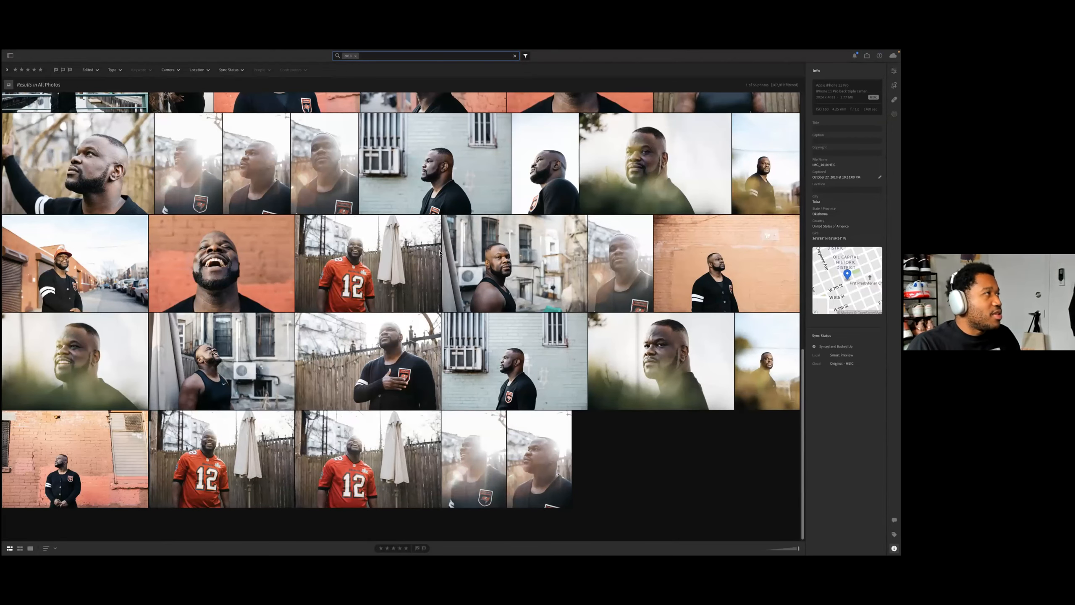
Step: Clear the "2010" search term so that All Photos is shown without a search
{"action": "left_click", "coordinate": [687, 489]}
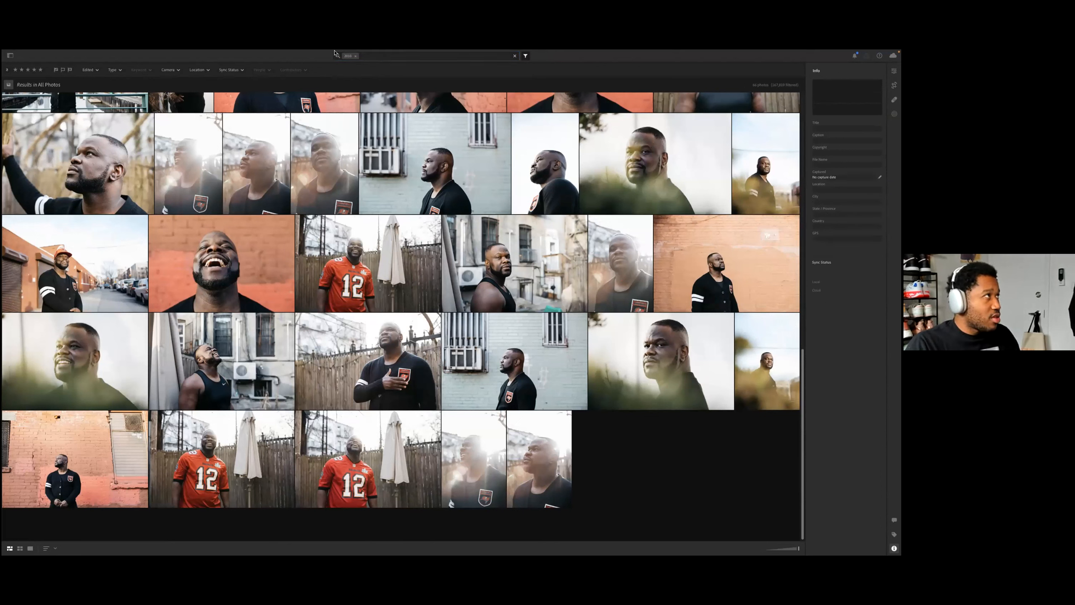
{"action": "mouse_move", "coordinate": [330, 54]}
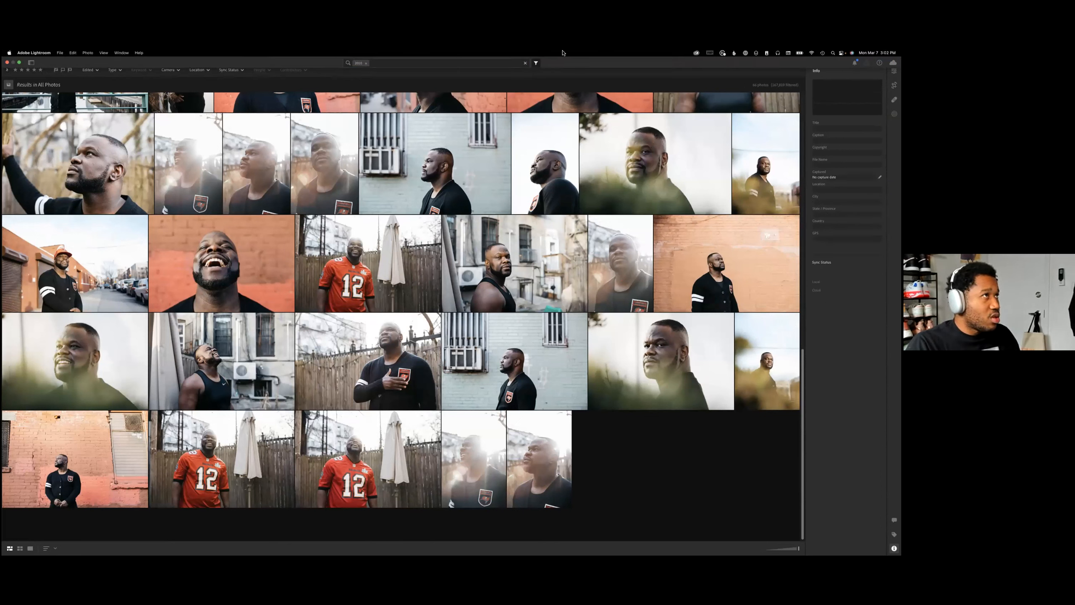
{"action": "left_click", "coordinate": [364, 59]}
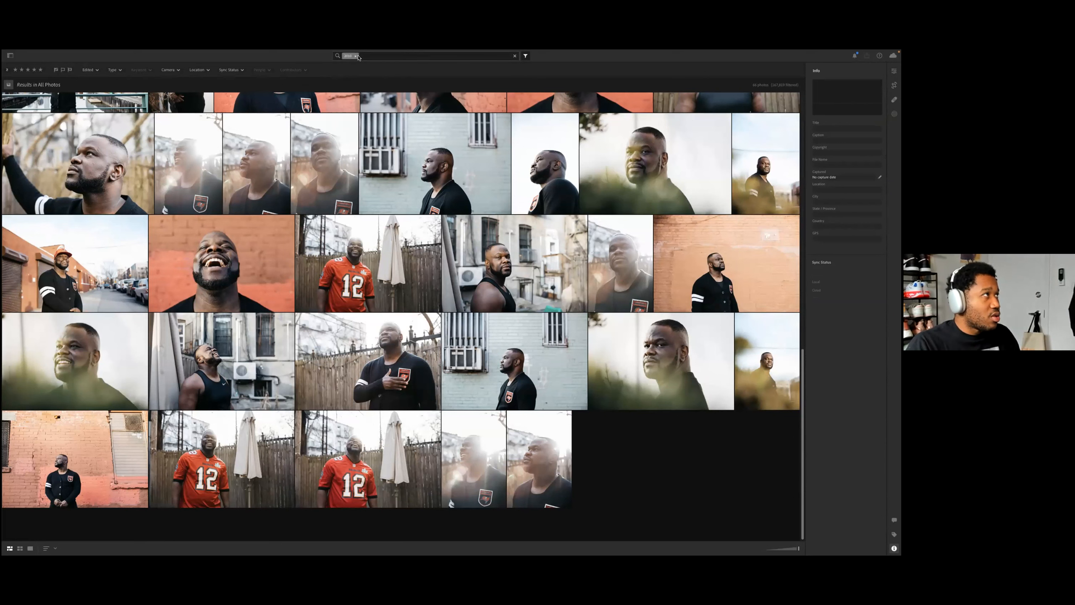
{"action": "left_click", "coordinate": [355, 56]}
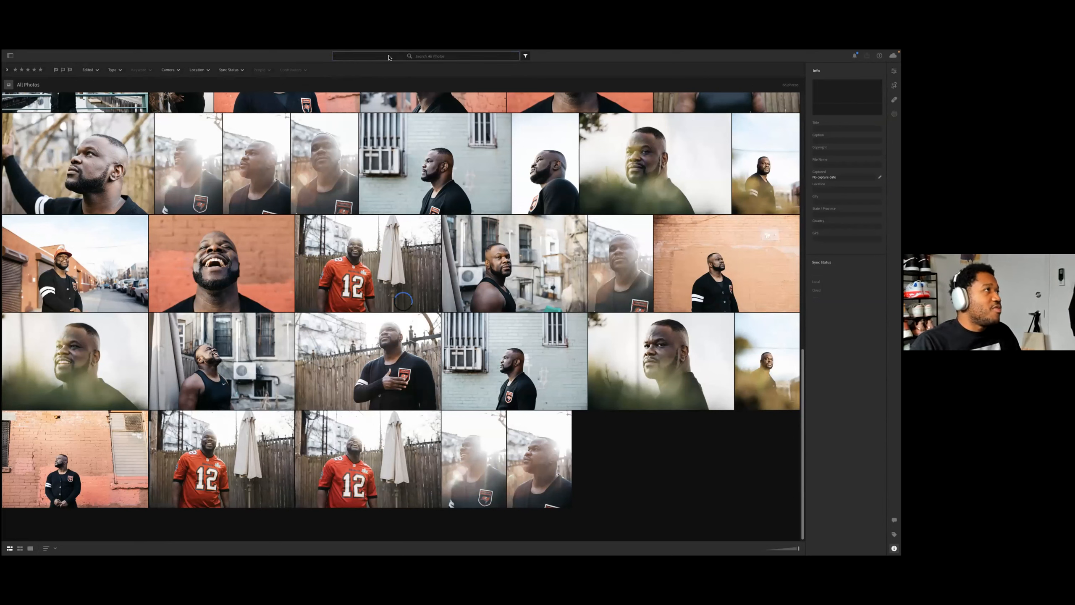
{"action": "left_click", "coordinate": [413, 60]}
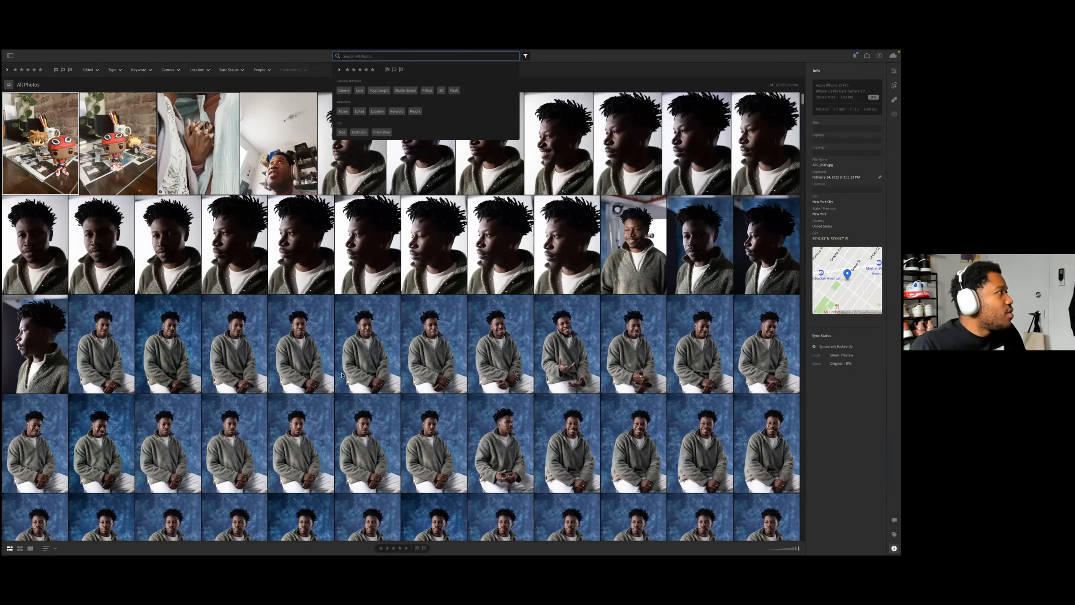
Step: Browse the recent blue-backdrop portraits in All Photos and select one of the woman in the orange tiger-stripe cardigan
{"action": "scroll", "coordinate": [475, 165], "scroll_direction": "down", "scroll_amount": 5}
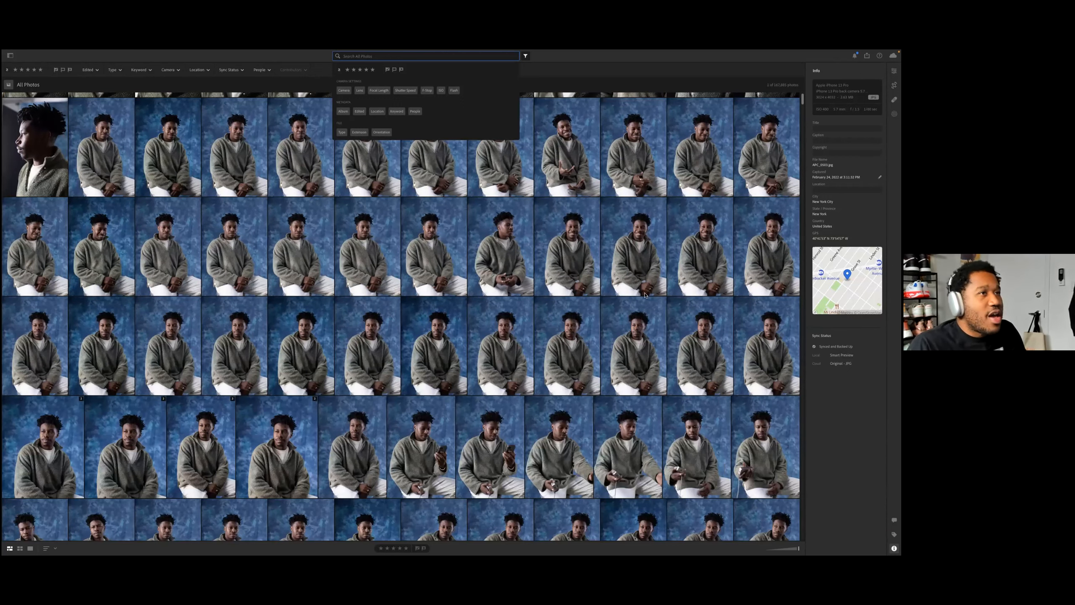
{"action": "scroll", "coordinate": [474, 165], "scroll_direction": "down", "scroll_amount": 5}
{"action": "left_click", "coordinate": [634, 245]}
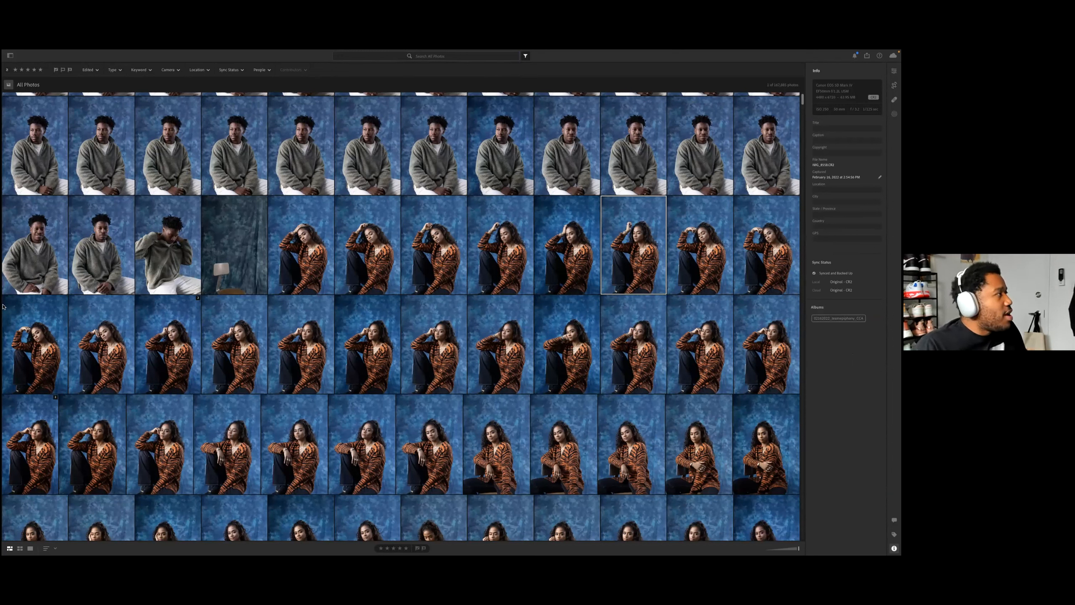
Step: Switch to Safari, go to instagram.com, open the account's own profile and look over its posts
{"action": "mouse_move", "coordinate": [3, 254]}
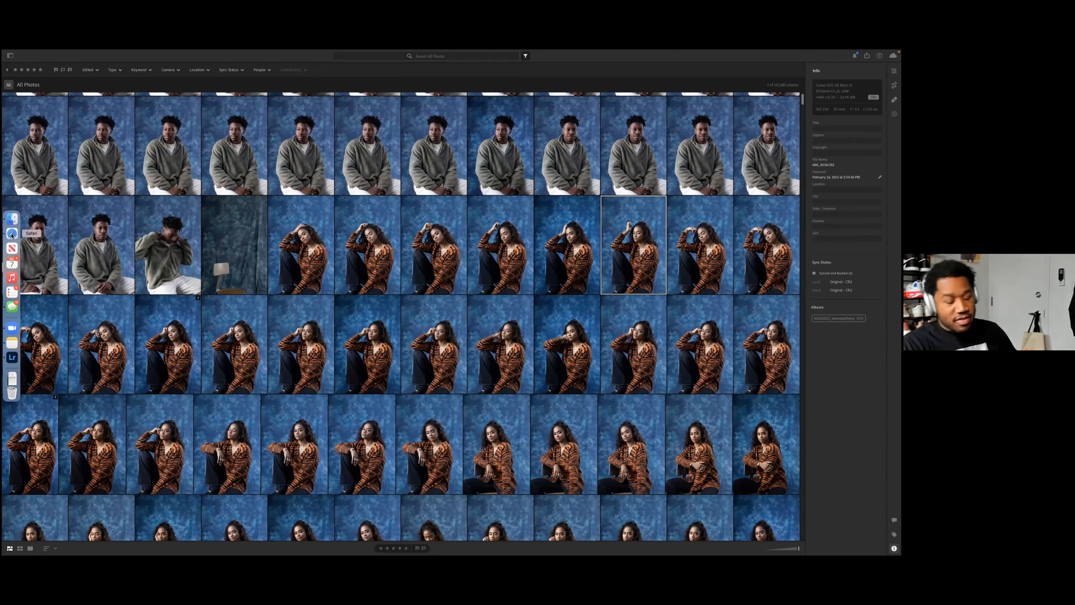
{"action": "left_click", "coordinate": [12, 235]}
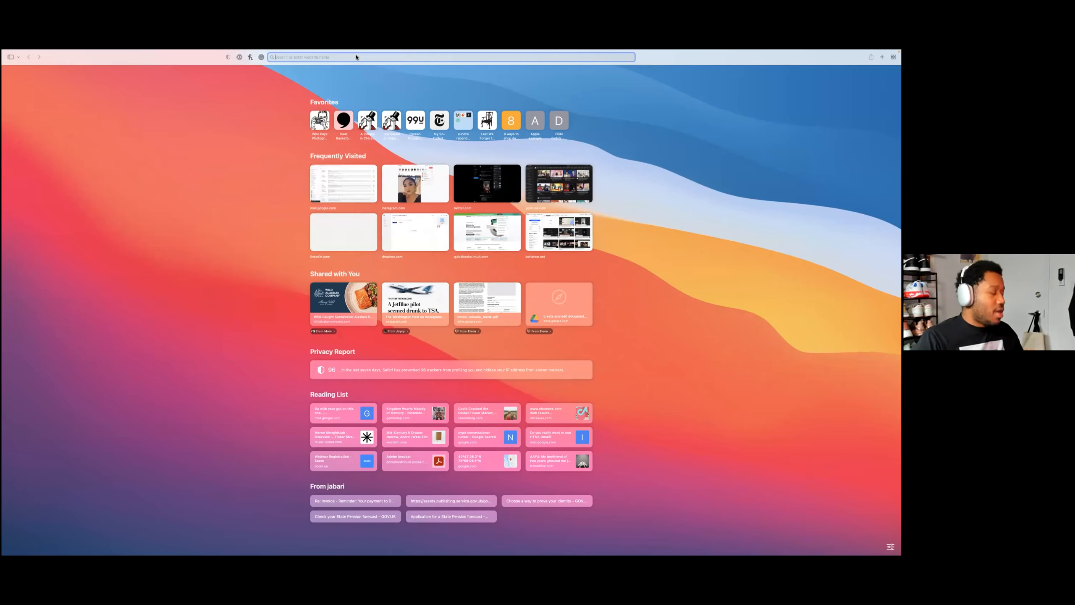
{"action": "type", "text": "instagram.com — Instagram"}
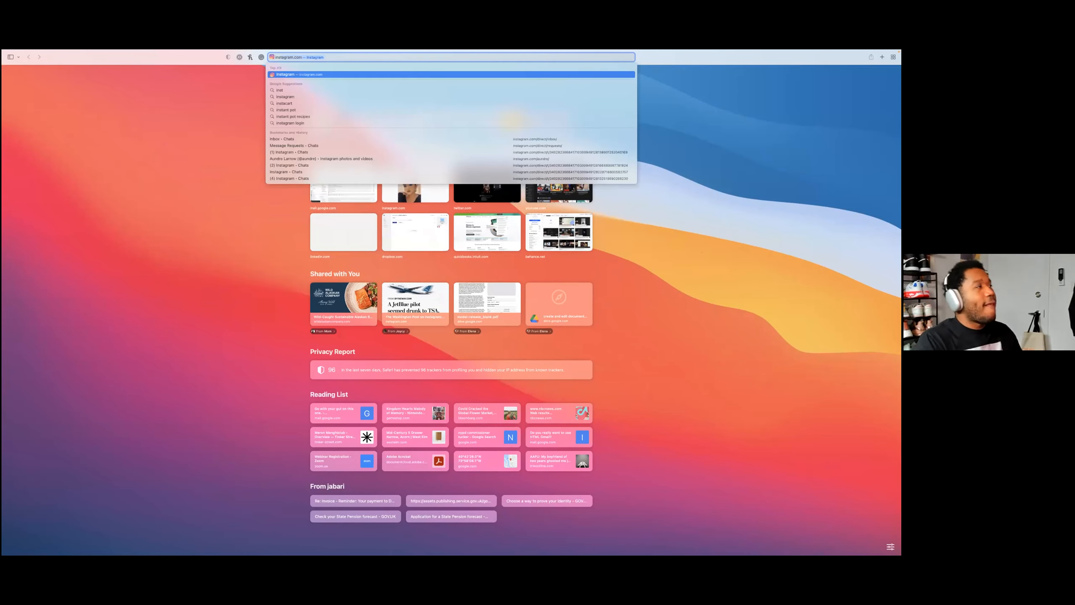
{"action": "key", "text": "Return"}
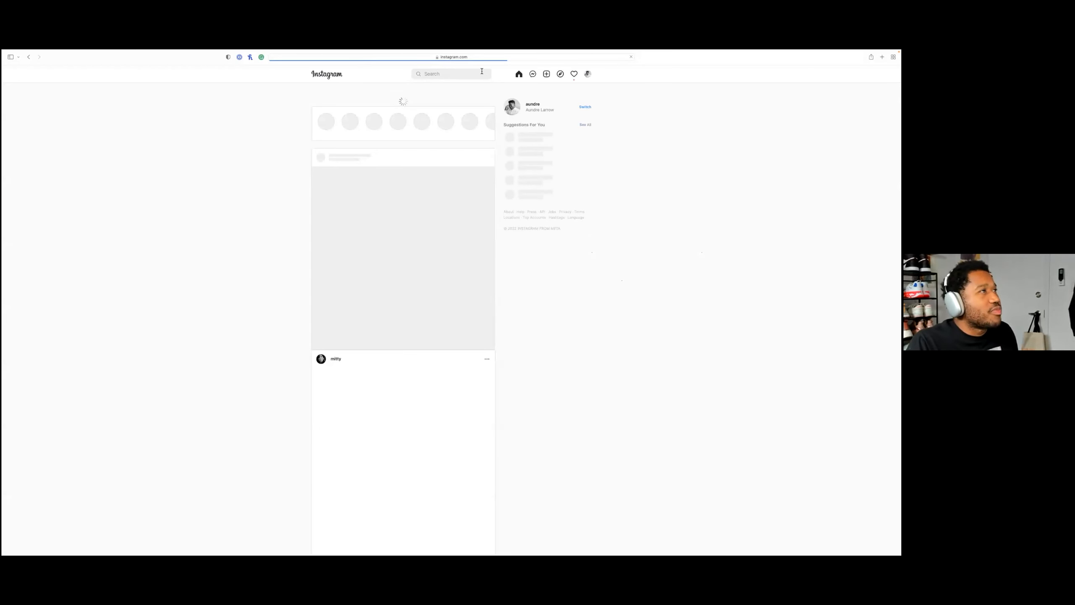
{"action": "left_click", "coordinate": [588, 74]}
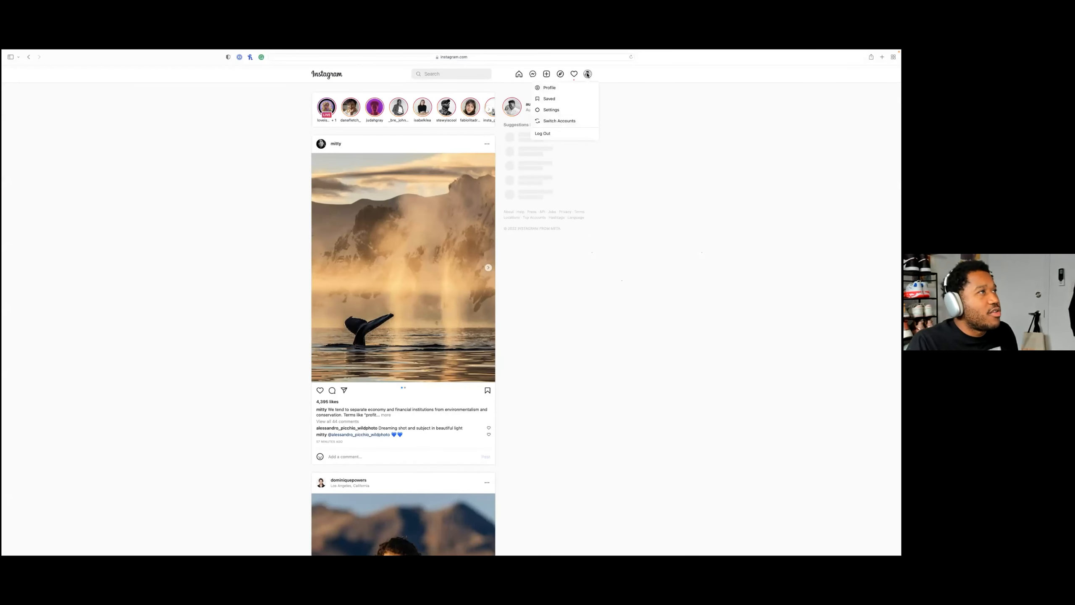
{"action": "left_click", "coordinate": [571, 90]}
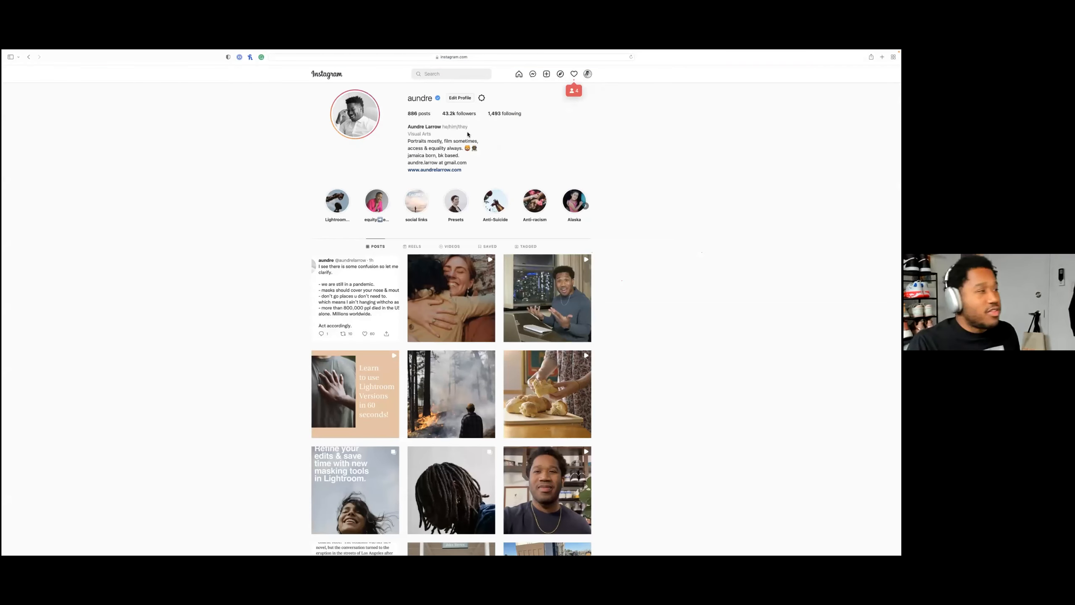
{"action": "scroll", "coordinate": [633, 417], "scroll_direction": "down", "scroll_amount": 4}
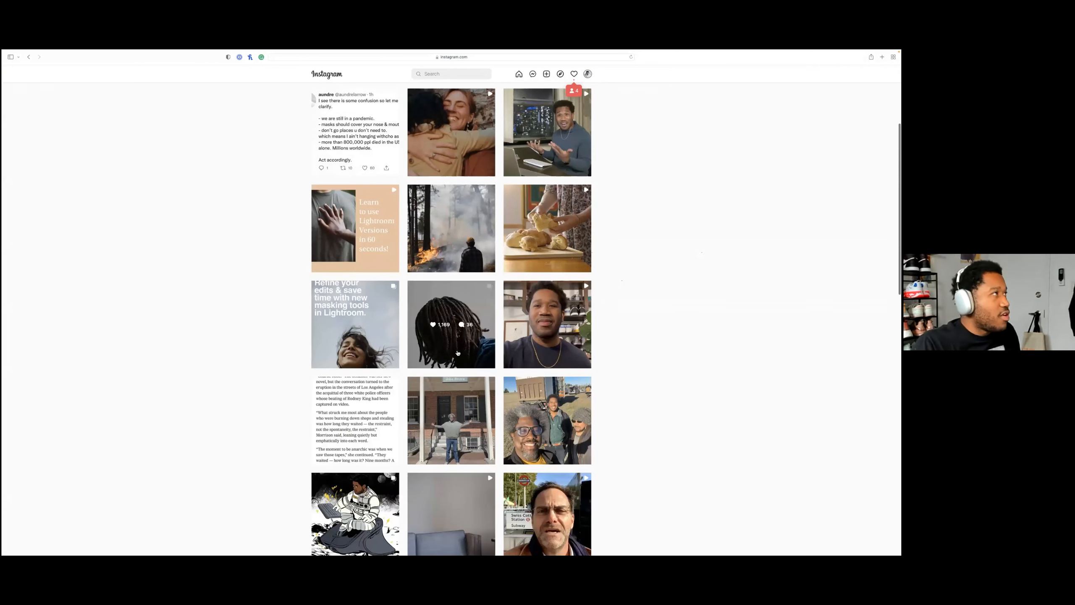
{"action": "scroll", "coordinate": [489, 257], "scroll_direction": "up", "scroll_amount": 4}
Step: Search Instagram for "brand", open the profile of the man photographed in the grey fleece, and view his colon cancer awareness post
{"action": "left_click", "coordinate": [448, 81]}
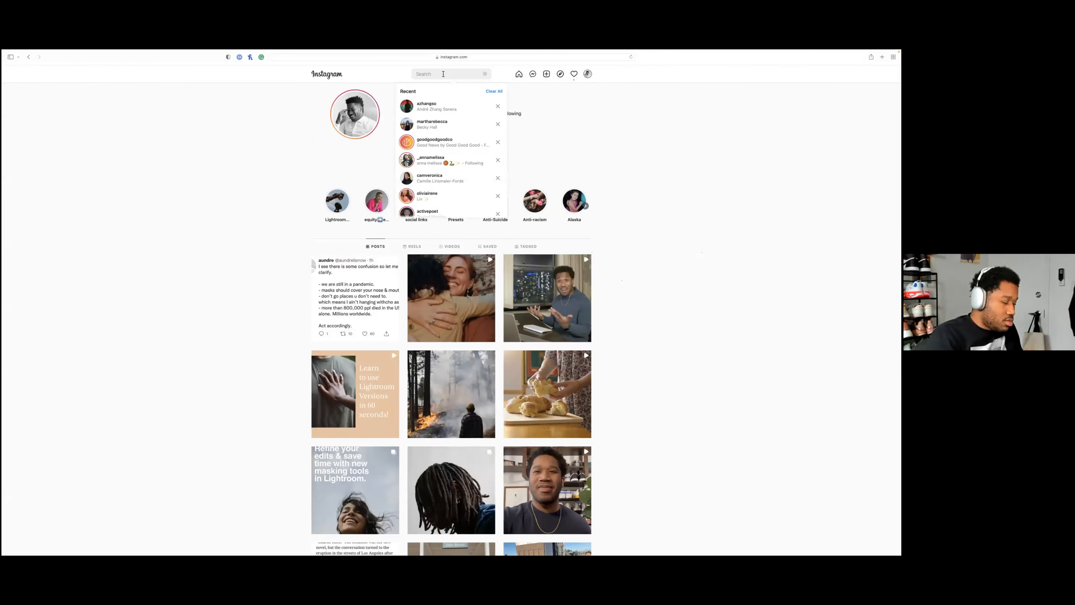
{"action": "type", "text": "brand"}
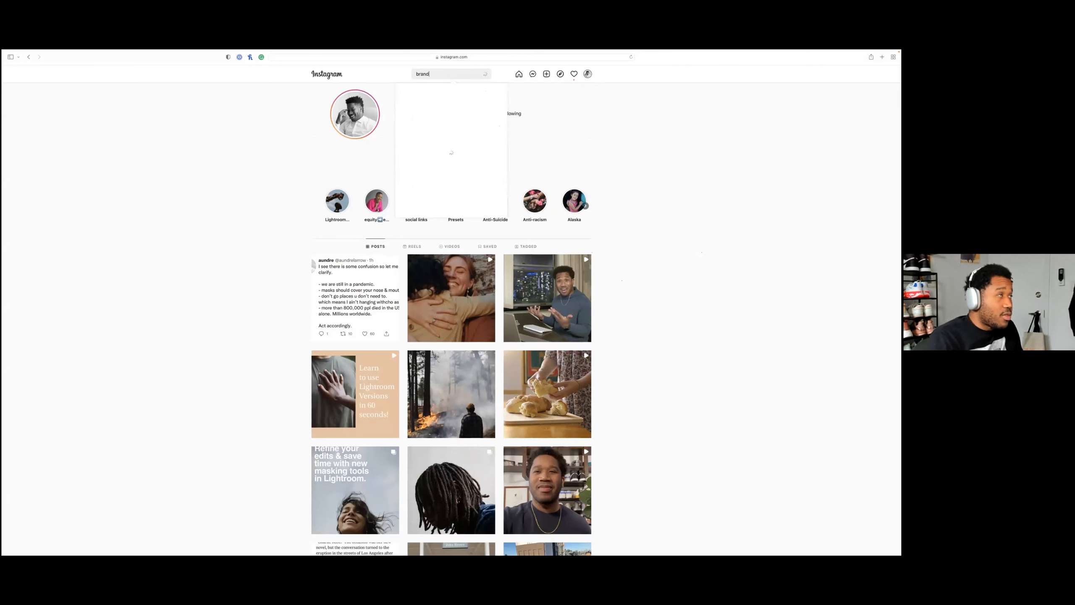
{"action": "left_click", "coordinate": [432, 161]}
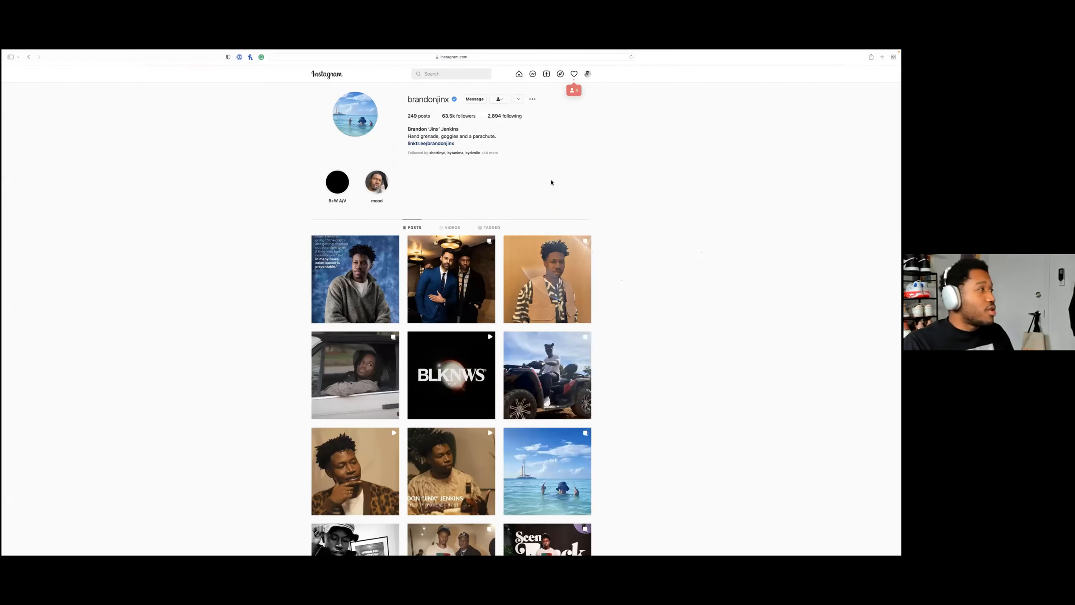
{"action": "left_click", "coordinate": [356, 263]}
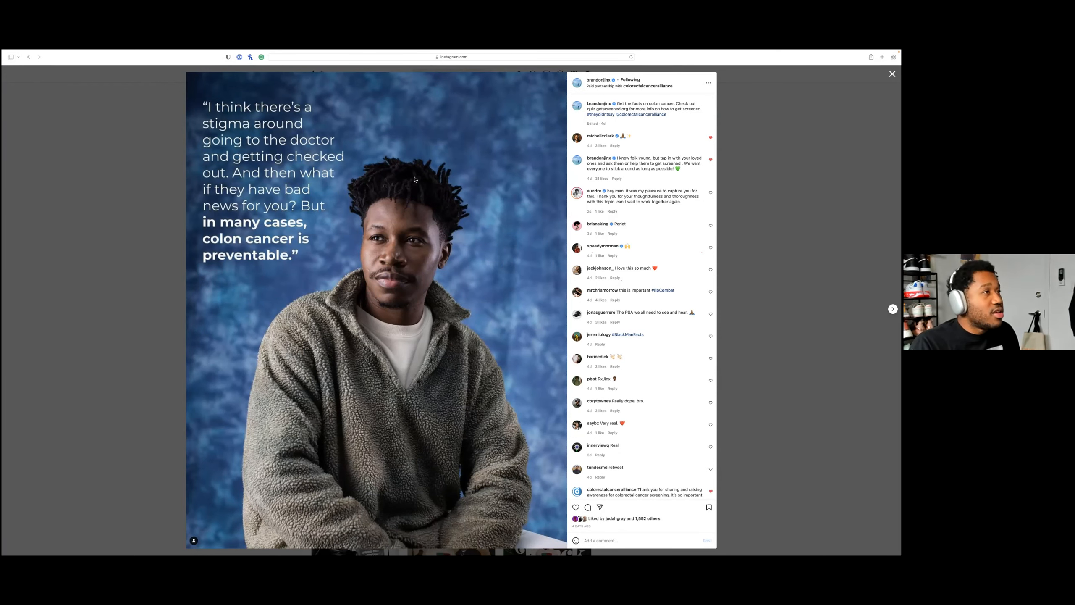
Step: Switch back to Lightroom and filter All Photos to show only edited photos
{"action": "key", "text": "ctrl+Left"}
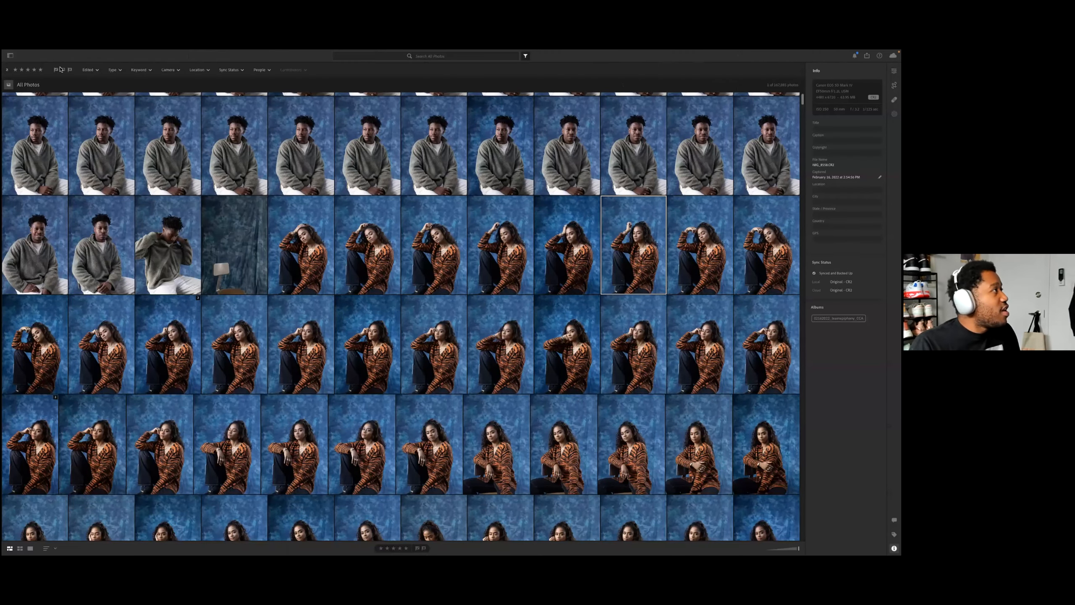
{"action": "left_click", "coordinate": [97, 71]}
{"action": "left_click", "coordinate": [90, 82]}
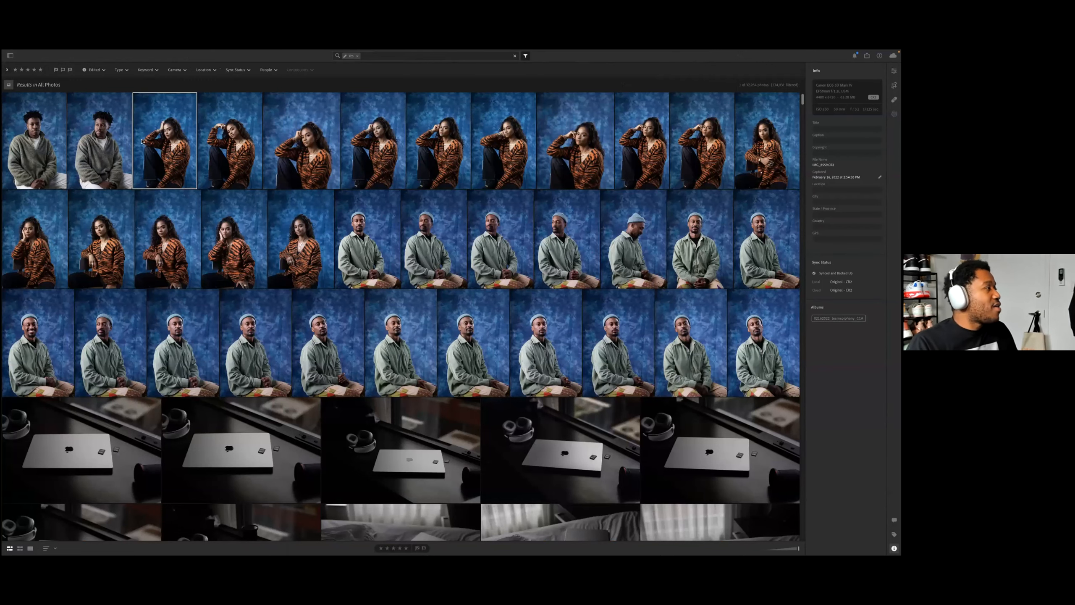
Step: Open the second edited portrait of the man in the grey fleece, inspect it up close, and view the neighbouring cardigan portrait
{"action": "double_click", "coordinate": [102, 134]}
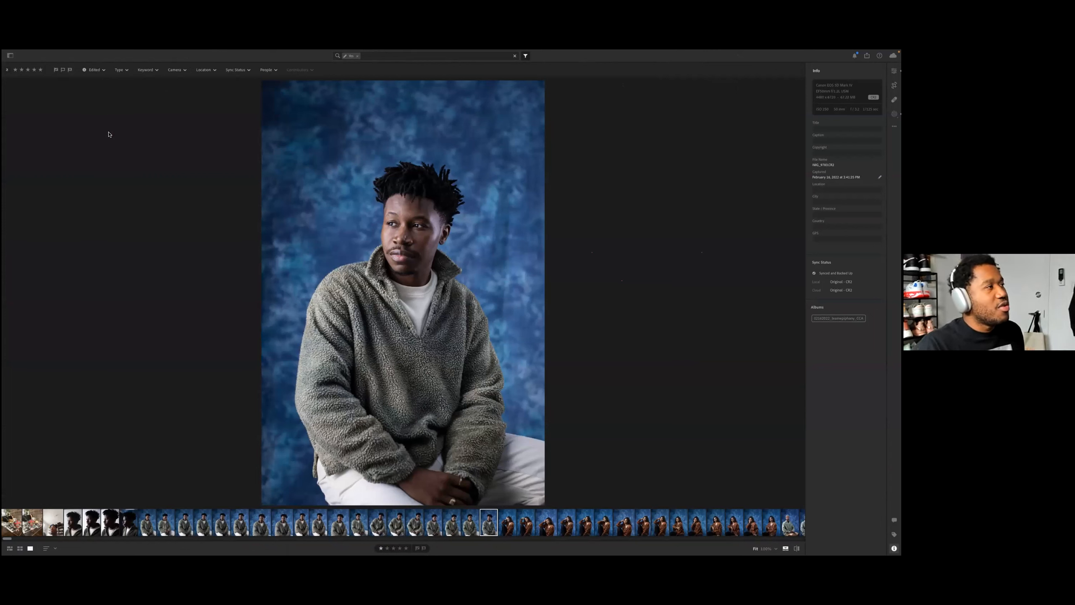
{"action": "left_click", "coordinate": [400, 211]}
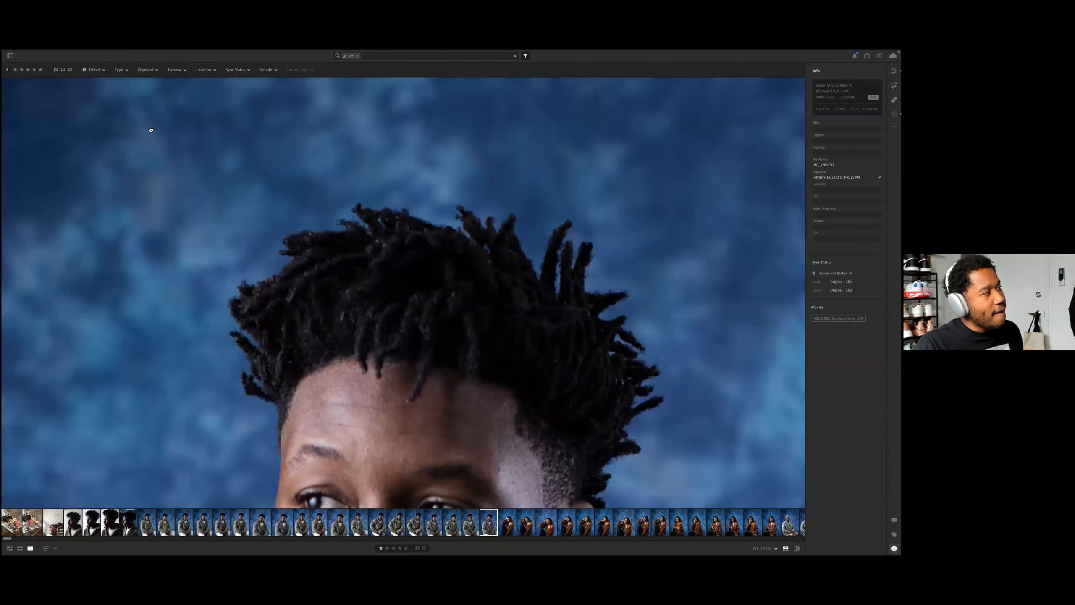
{"action": "left_click", "coordinate": [151, 130]}
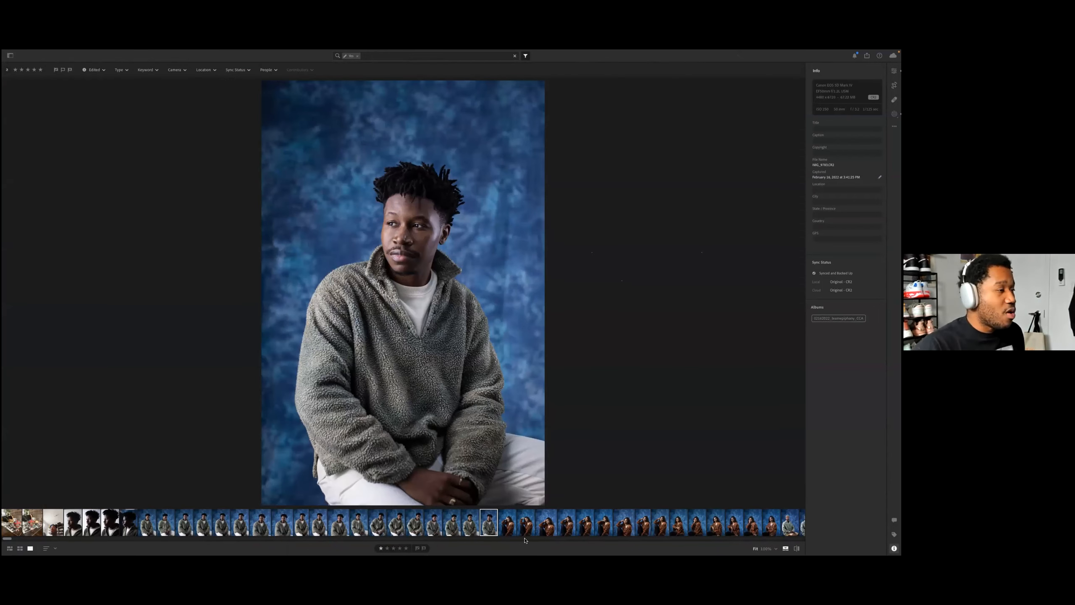
{"action": "left_click", "coordinate": [528, 519]}
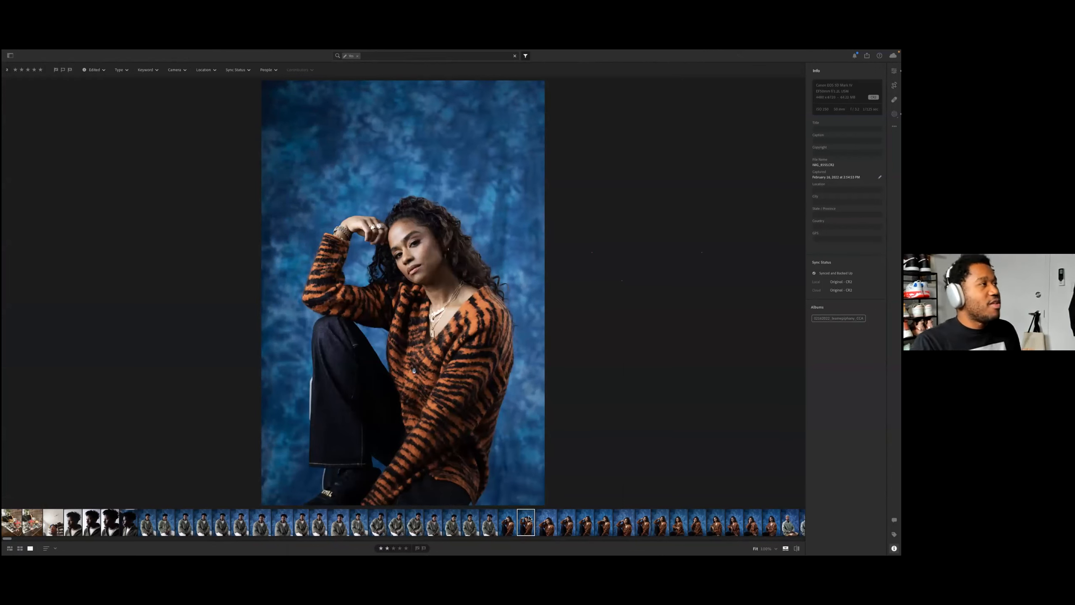
{"action": "key", "text": "Left"}
{"action": "key", "text": "Left"}
{"action": "left_click", "coordinate": [529, 519]}
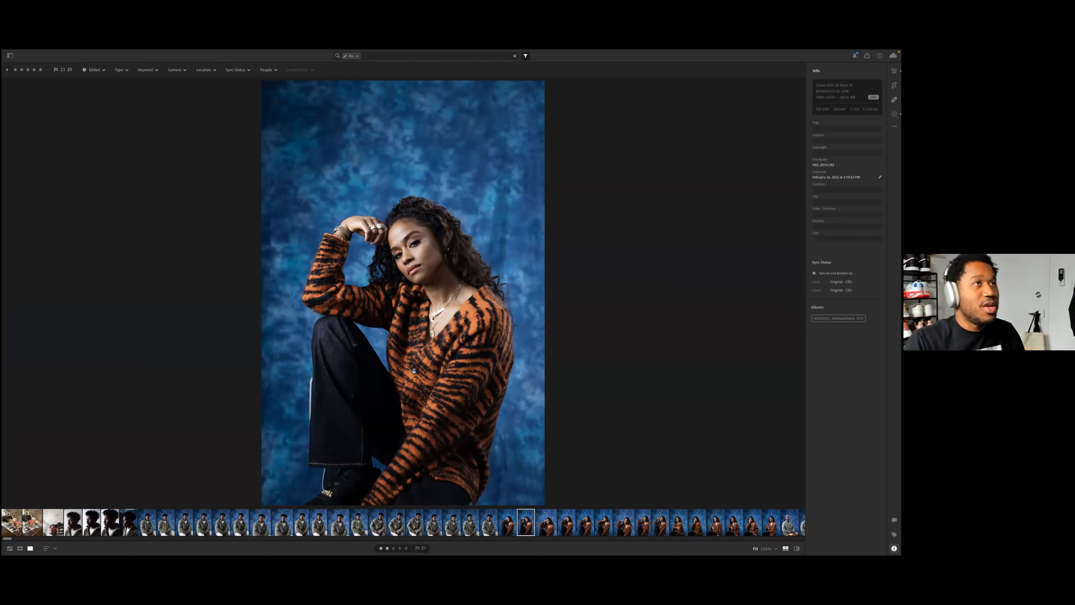
Step: Show the cardigan portrait's edit settings, reveal the album list, and open the 02162022_teamepiphany_CCA album in the 2022 folder
{"action": "mouse_move", "coordinate": [451, 50]}
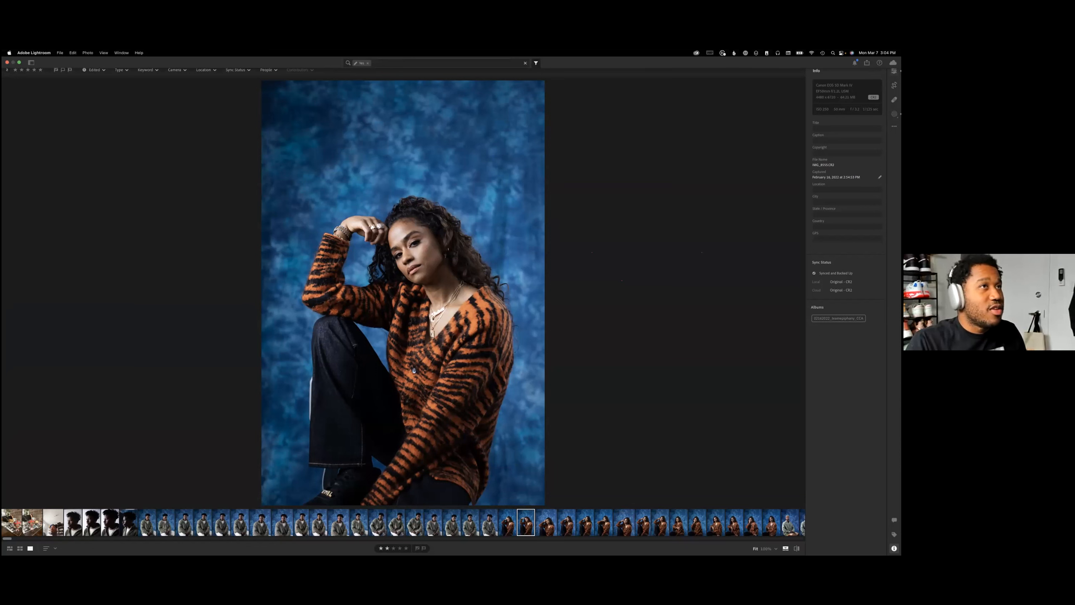
{"action": "key", "text": "e"}
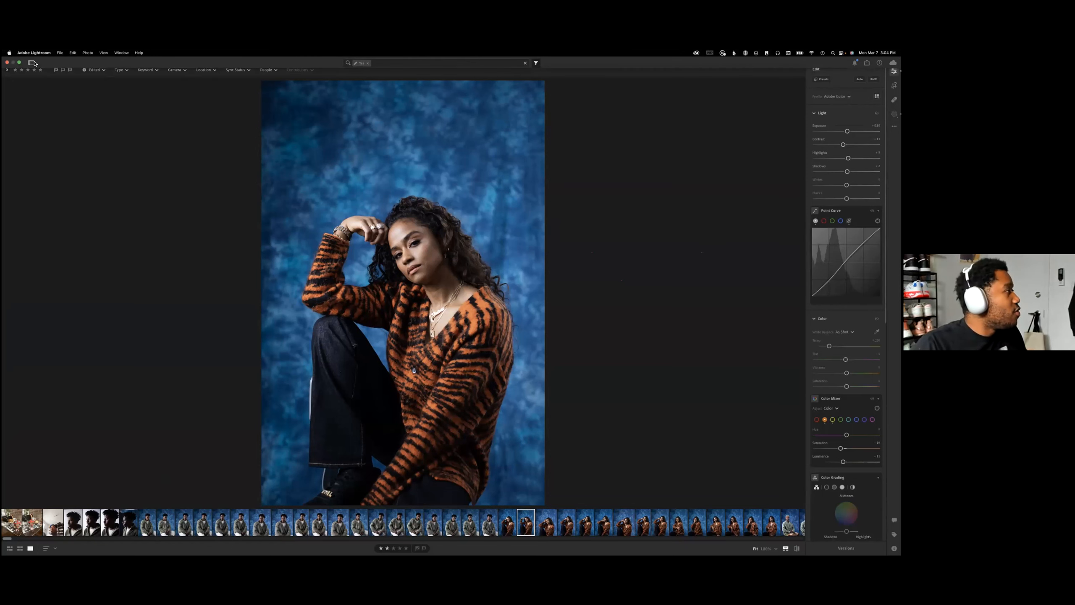
{"action": "left_click", "coordinate": [33, 63]}
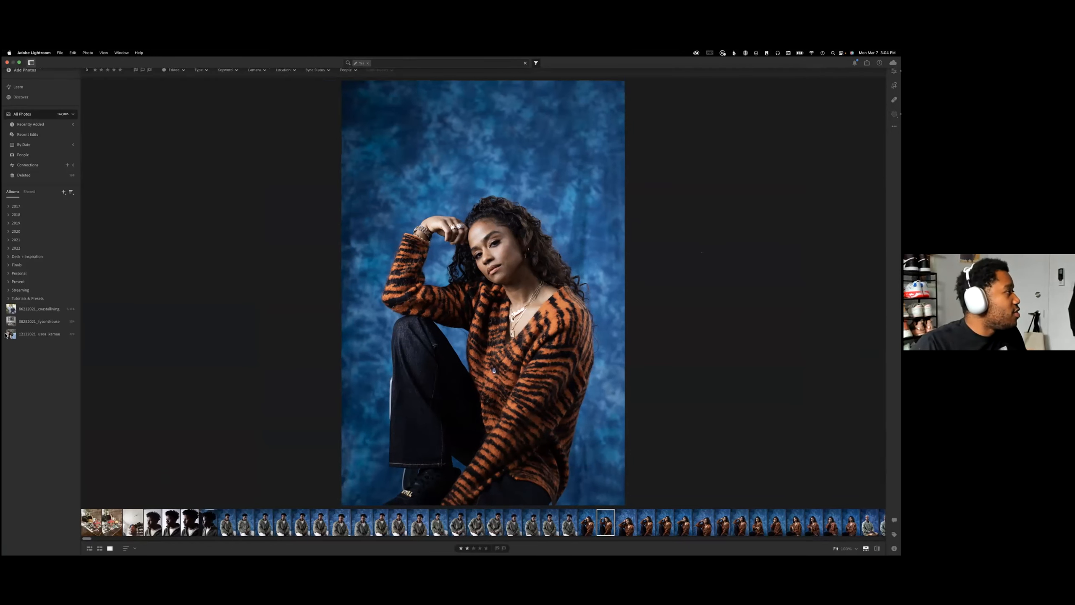
{"action": "left_click", "coordinate": [9, 249]}
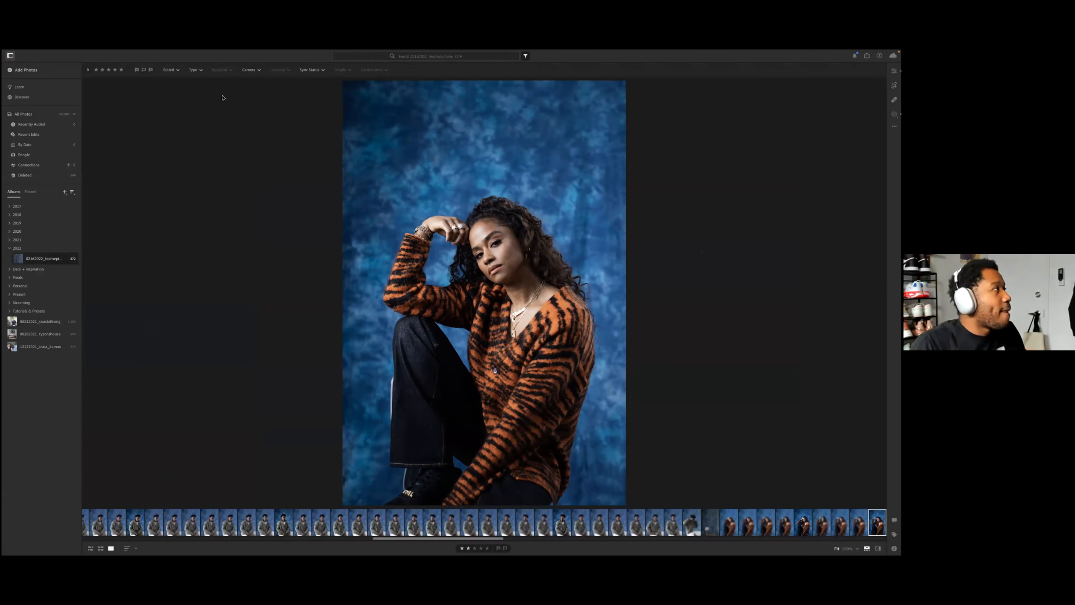
Step: Filter the album to edited photos flagged as picked and display them in the photo grid
{"action": "left_click", "coordinate": [176, 70]}
{"action": "left_click", "coordinate": [175, 80]}
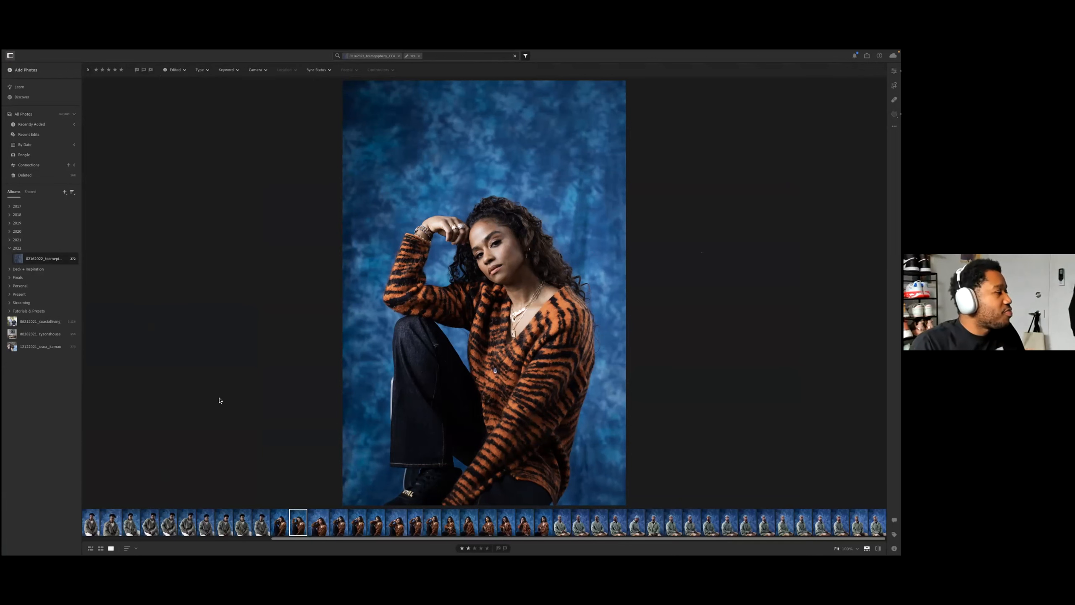
{"action": "left_click", "coordinate": [137, 70]}
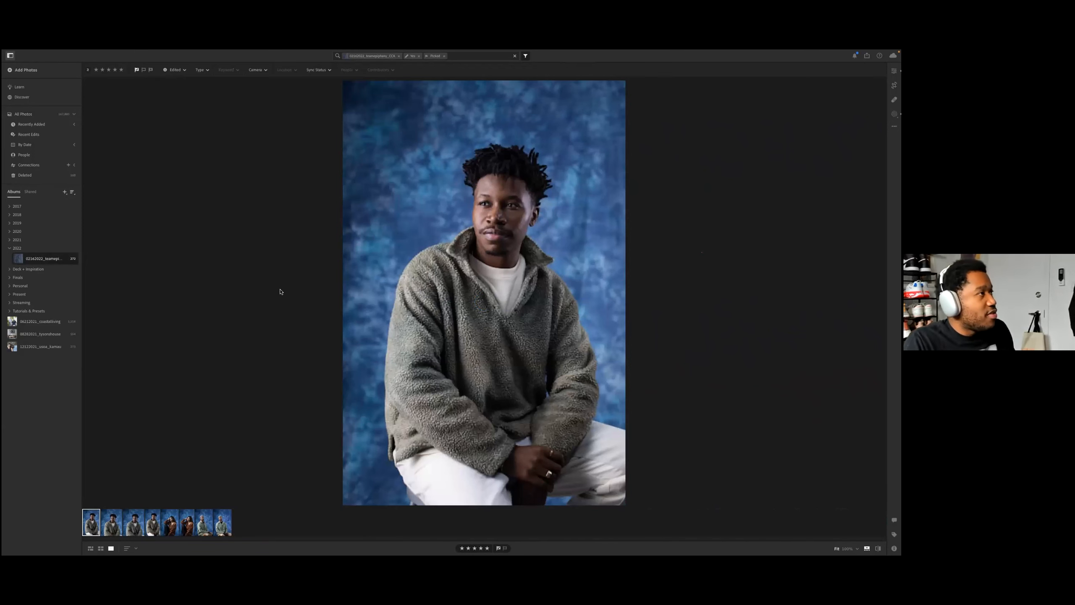
{"action": "key", "text": "g"}
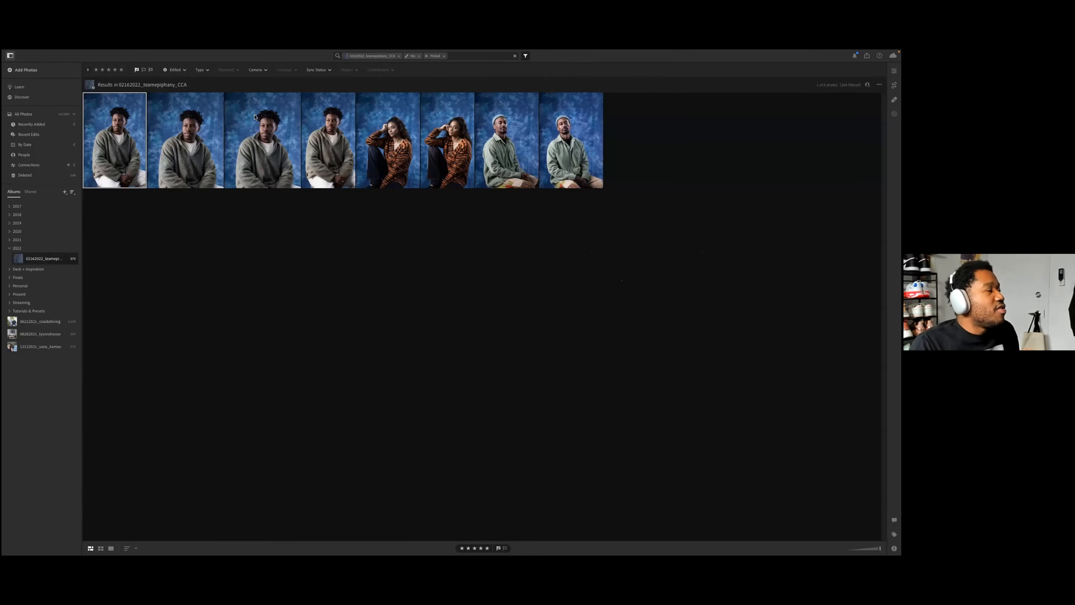
Step: Open the first picked photo of the woman in the cardigan, show the masking options, and switch to her second picked photo
{"action": "double_click", "coordinate": [405, 132]}
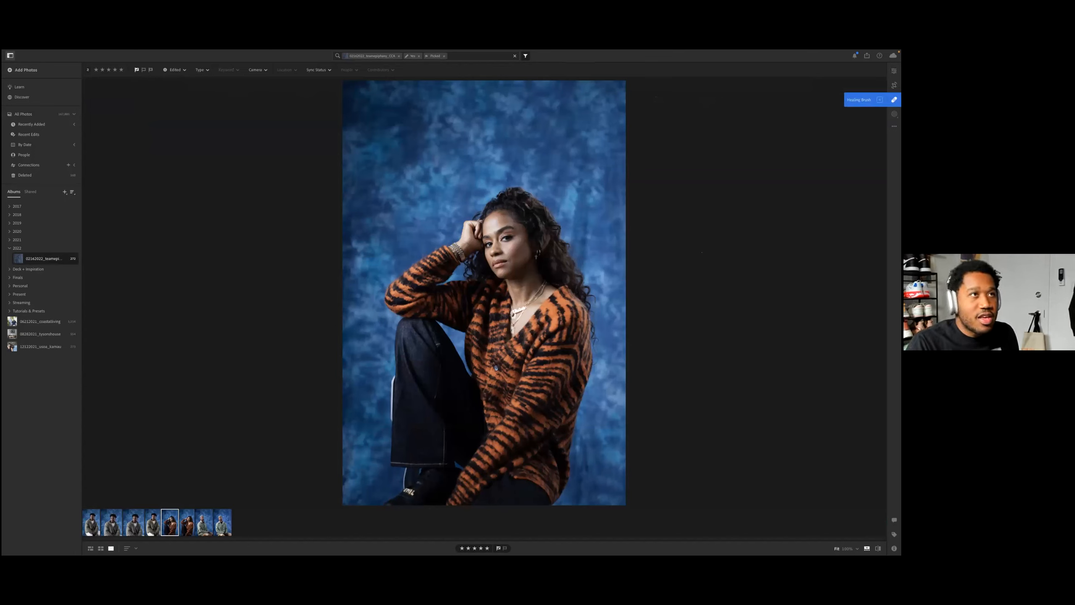
{"action": "left_click", "coordinate": [894, 114]}
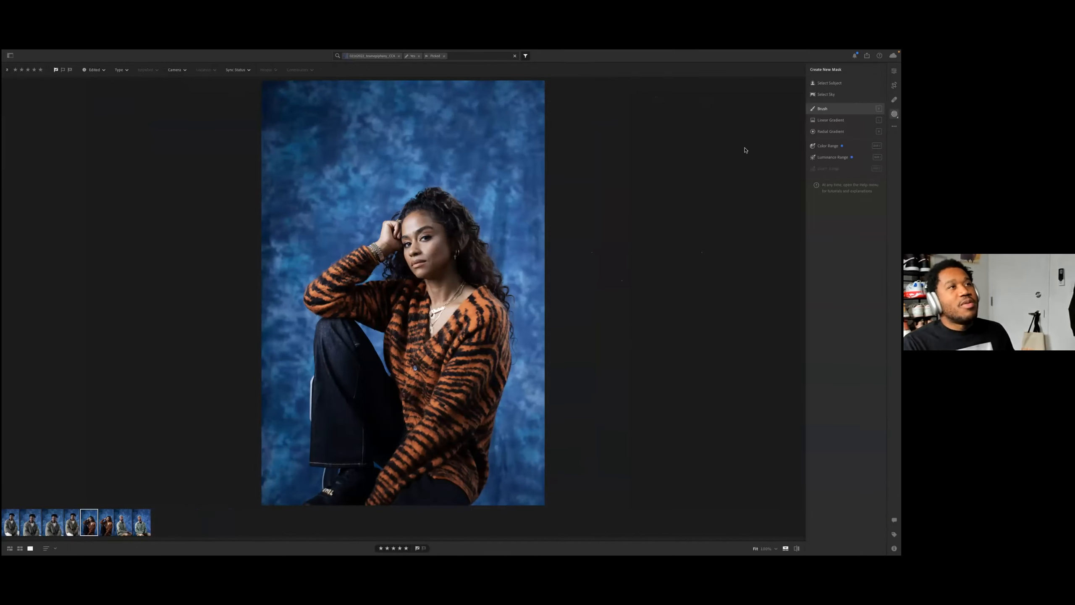
{"action": "left_click", "coordinate": [103, 525]}
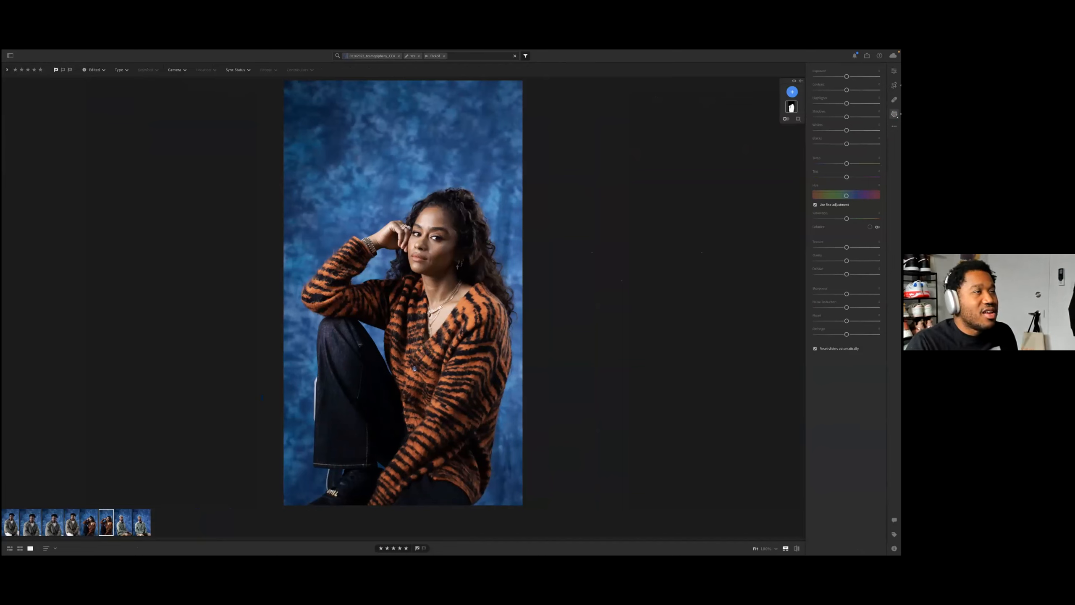
Step: Compare the masks on the picked portraits of the woman in the cardigan, the man in the beanie and the man in the grey fleece
{"action": "mouse_move", "coordinate": [792, 106]}
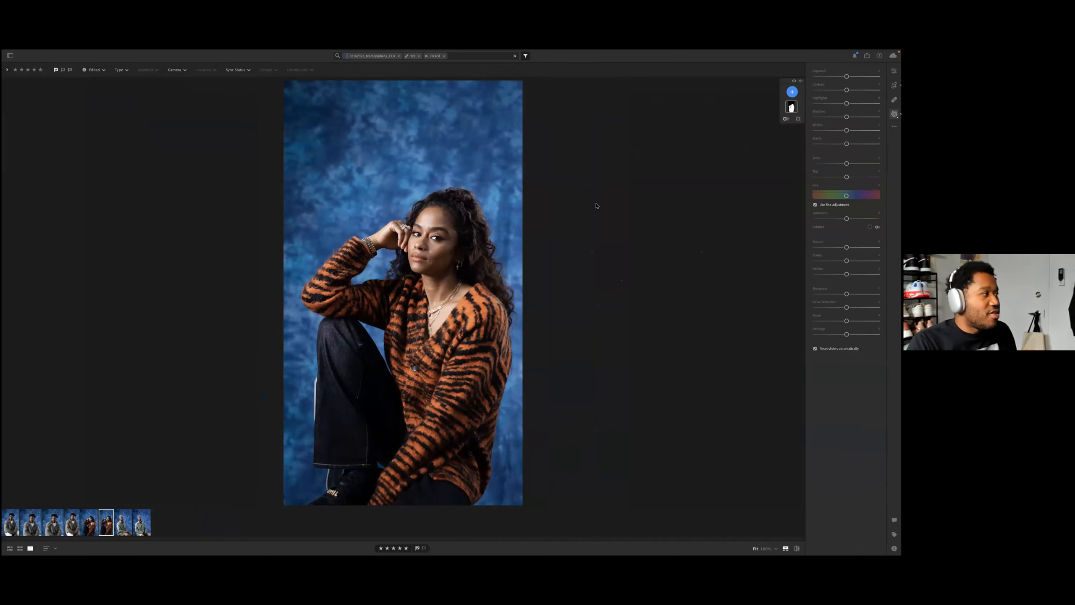
{"action": "left_click", "coordinate": [72, 516]}
{"action": "left_click", "coordinate": [94, 521]}
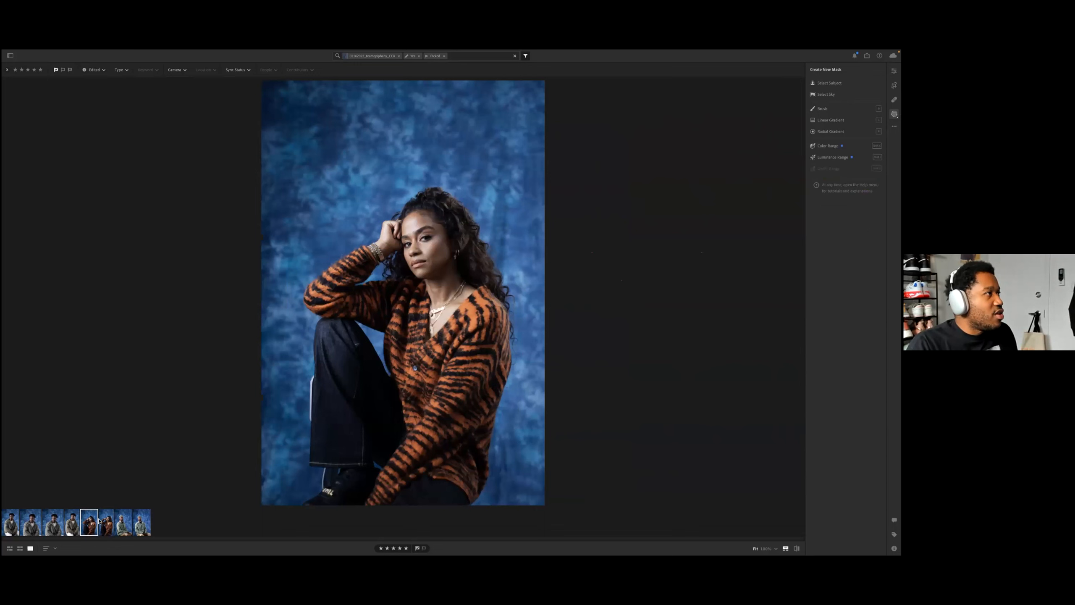
{"action": "left_click", "coordinate": [107, 520]}
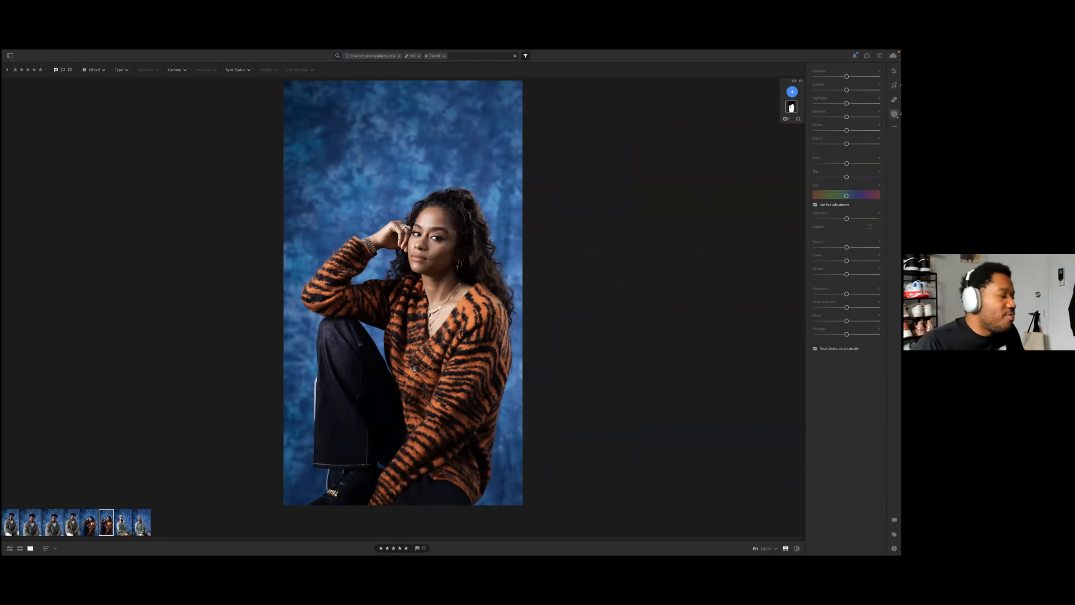
{"action": "left_click", "coordinate": [121, 520]}
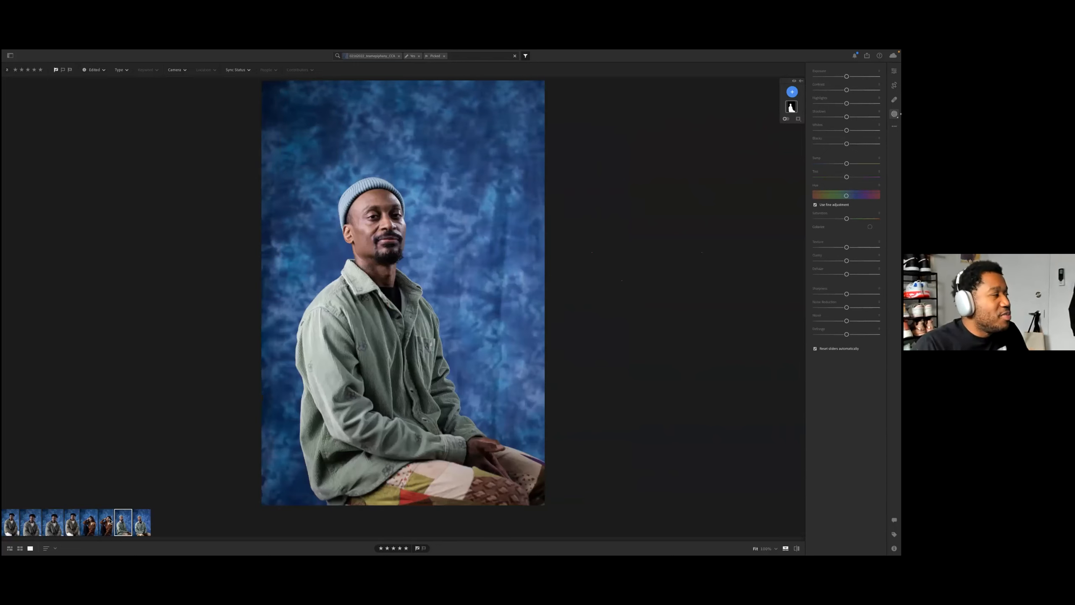
{"action": "key", "text": "Left"}
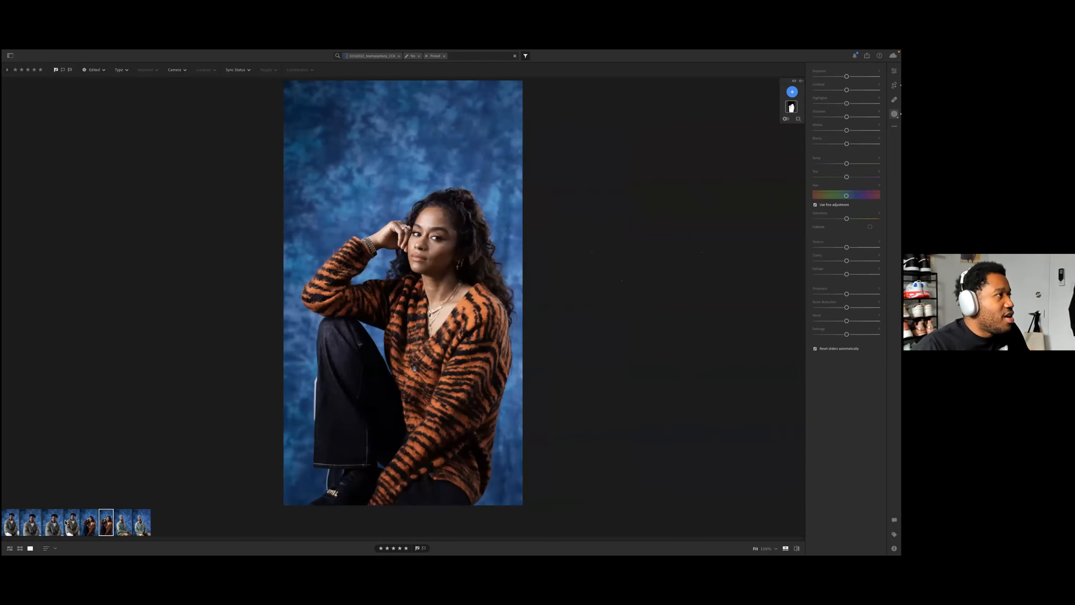
{"action": "left_click", "coordinate": [66, 522]}
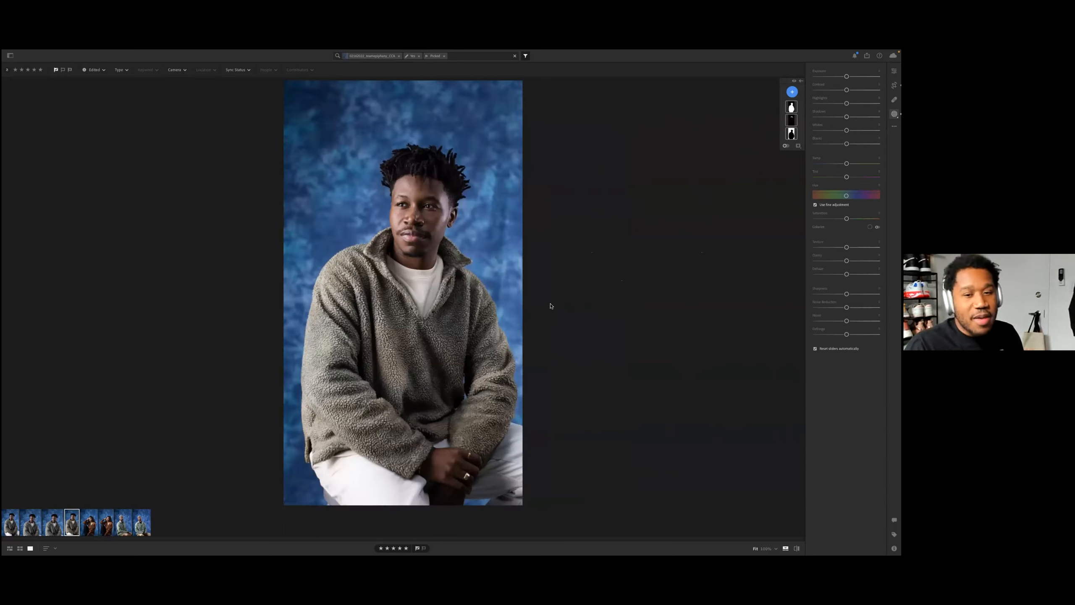
{"action": "left_click", "coordinate": [103, 521]}
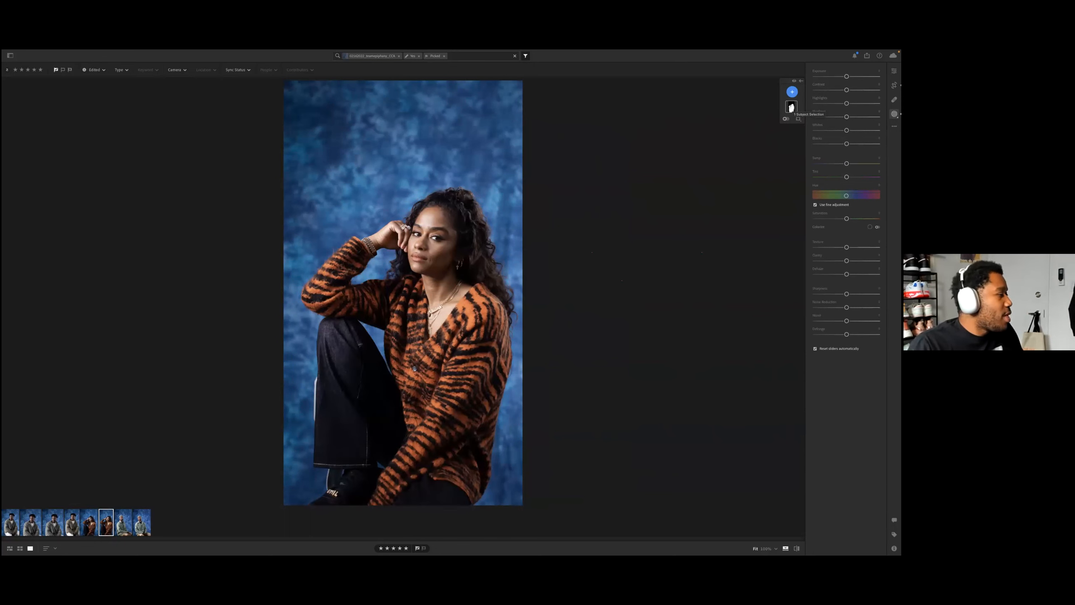
Step: Create a Select Subject mask on the woman's first cardigan portrait, try a strong exposure boost on it, and reset the exposure
{"action": "key", "text": "Left"}
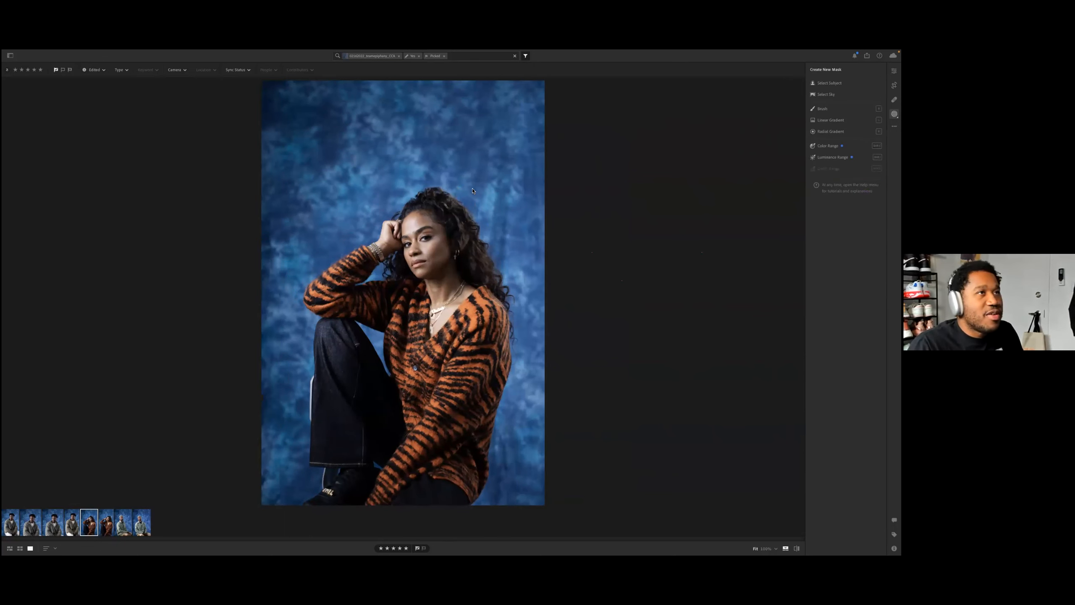
{"action": "mouse_move", "coordinate": [829, 83]}
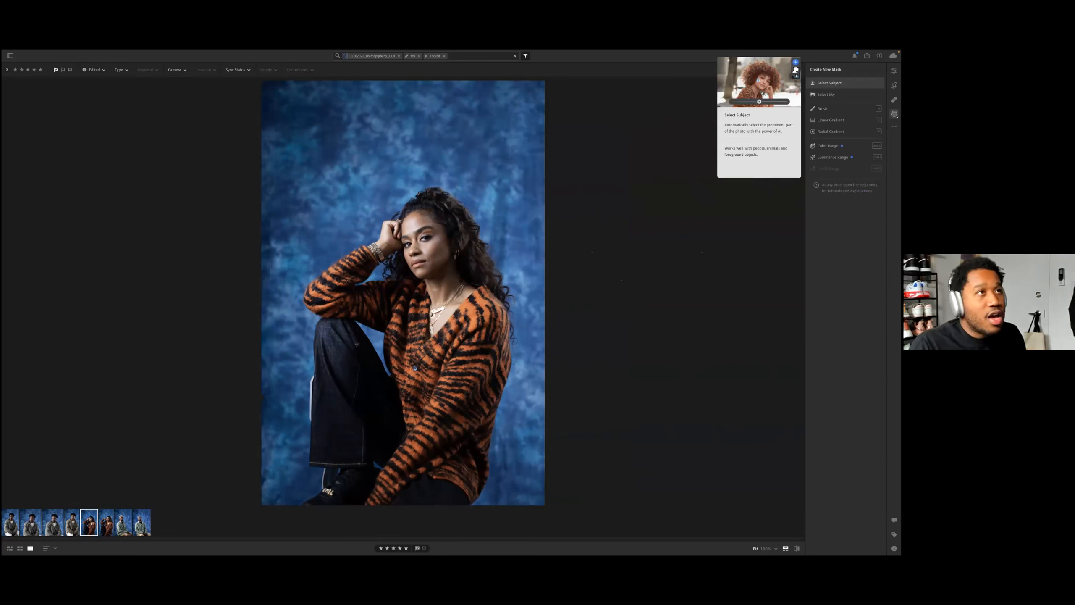
{"action": "left_click", "coordinate": [829, 84]}
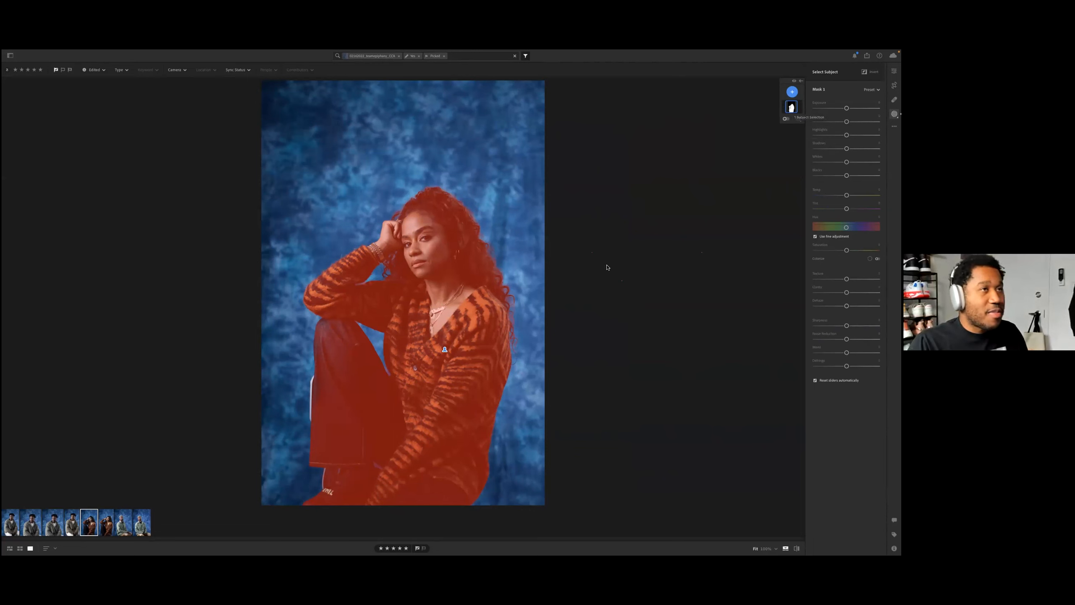
{"action": "left_click_drag", "start_coordinate": [846, 108], "coordinate": [864, 108]}
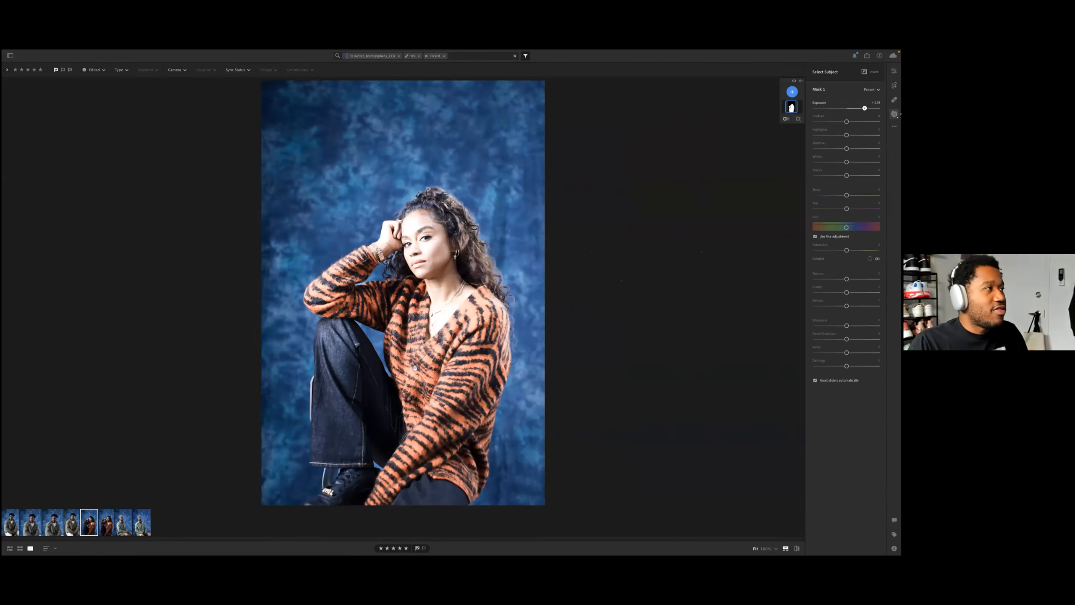
{"action": "double_click", "coordinate": [865, 108]}
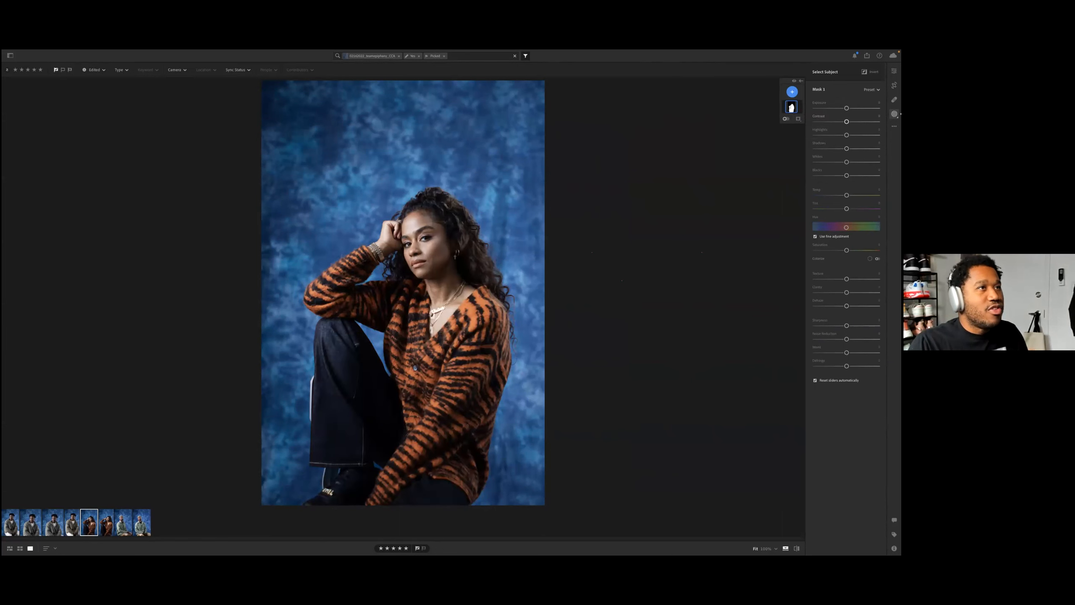
Step: Adjust the subject mask with more contrast, darker shadows, slightly warmer temperature, lower saturation and a little added Dehaze
{"action": "left_click_drag", "start_coordinate": [846, 121], "coordinate": [853, 121]}
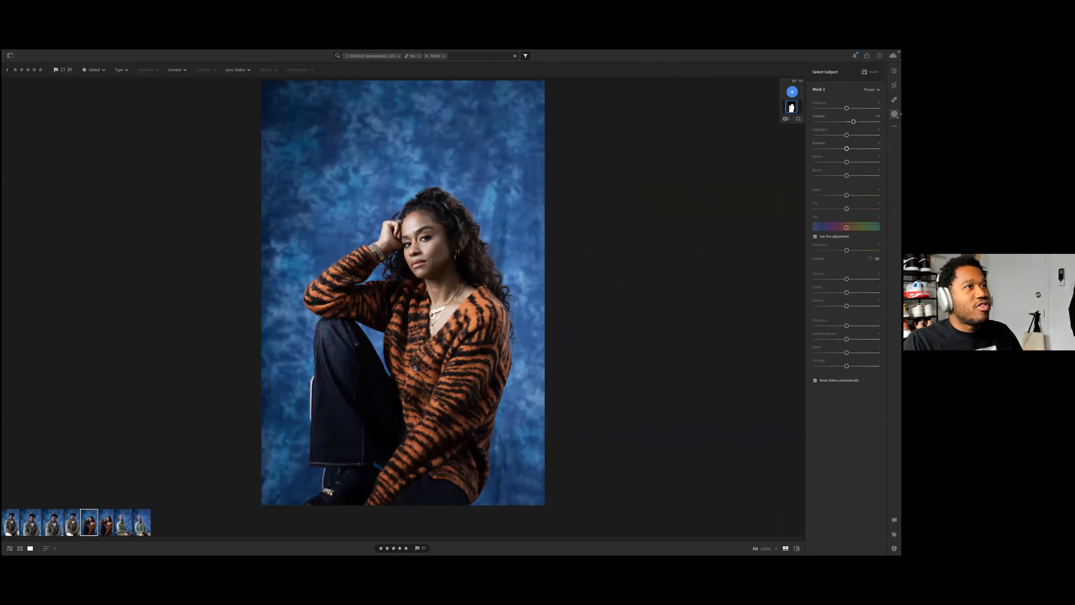
{"action": "left_click_drag", "start_coordinate": [847, 149], "coordinate": [841, 149]}
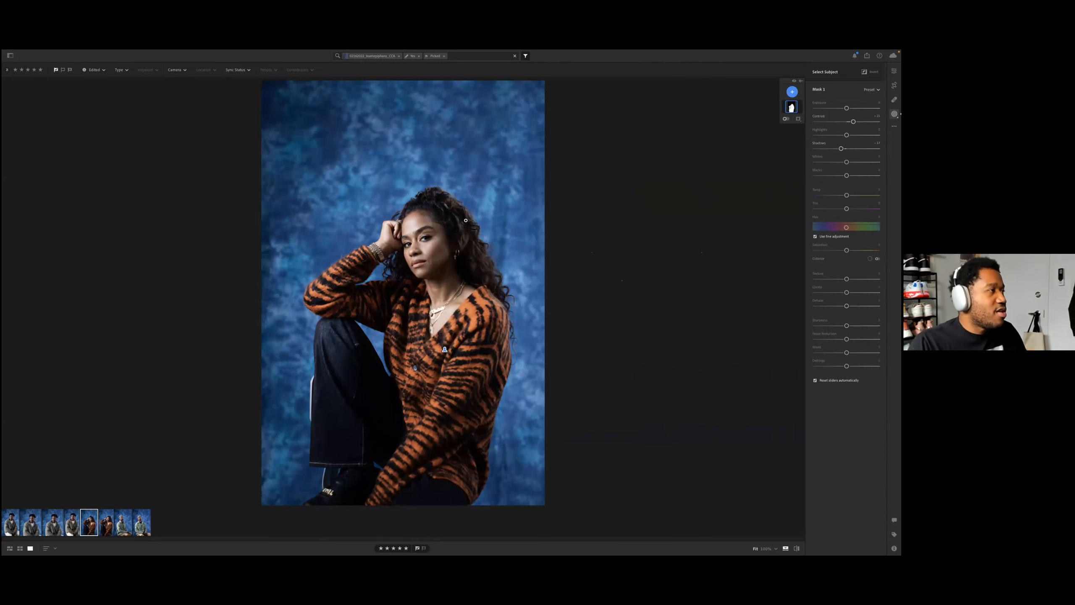
{"action": "left_click", "coordinate": [466, 221]}
{"action": "left_click", "coordinate": [330, 165]}
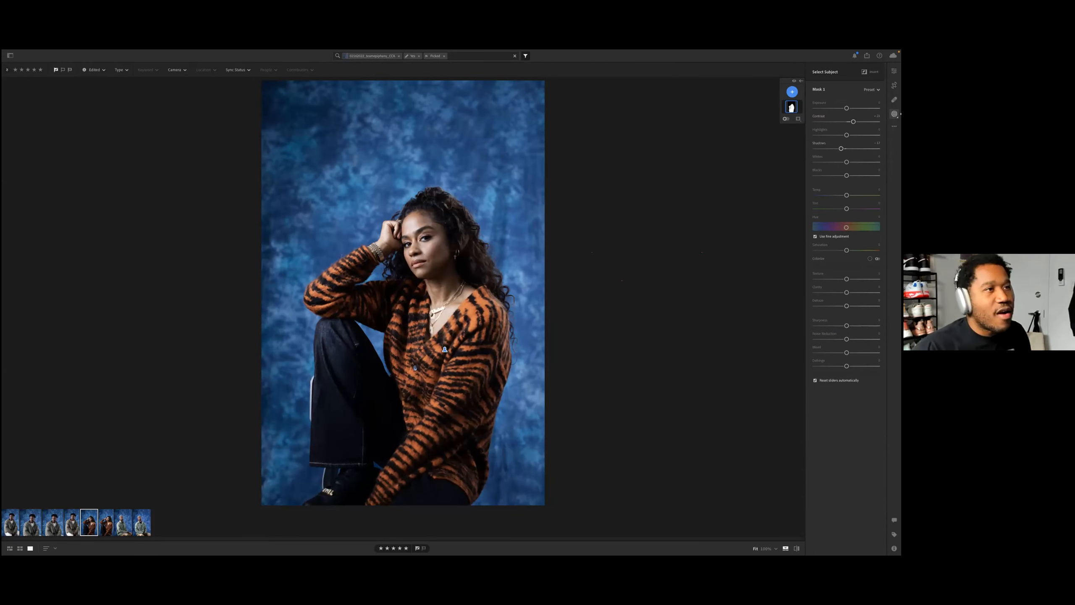
{"action": "left_click_drag", "start_coordinate": [847, 250], "coordinate": [843, 250]}
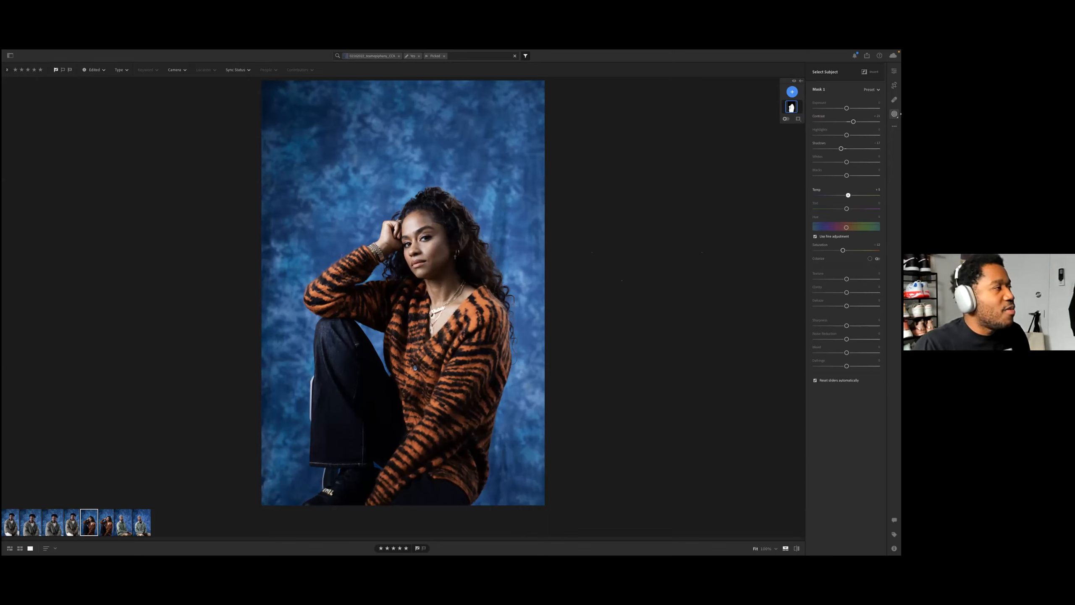
{"action": "left_click_drag", "start_coordinate": [847, 305], "coordinate": [849, 305]}
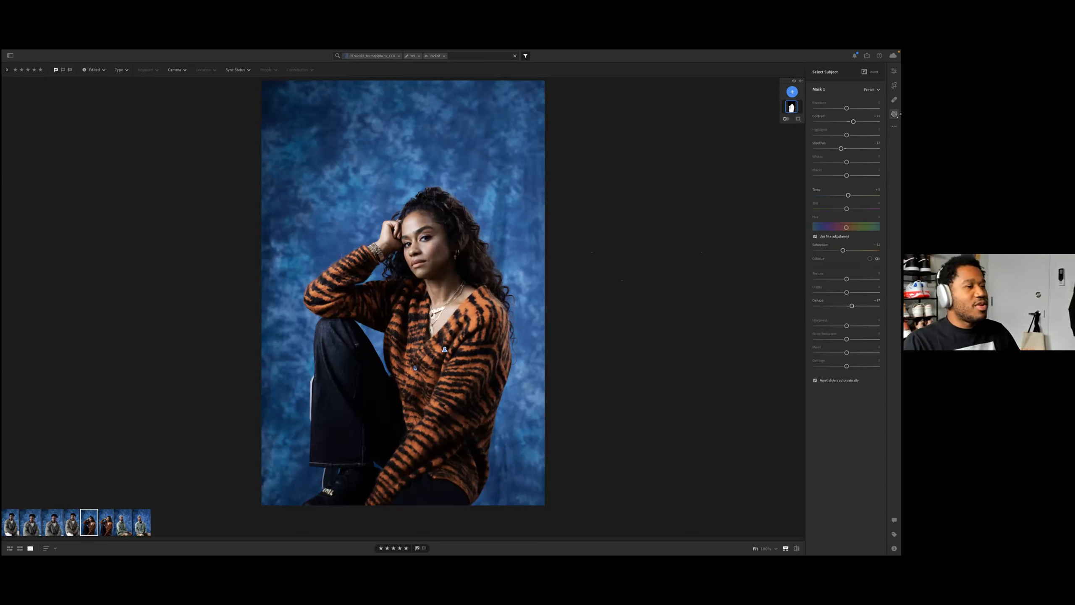
Step: Compare the masked edit with the original photo and inspect the cardigan's shoulder and necklace area up close
{"action": "key", "text": "backslash"}
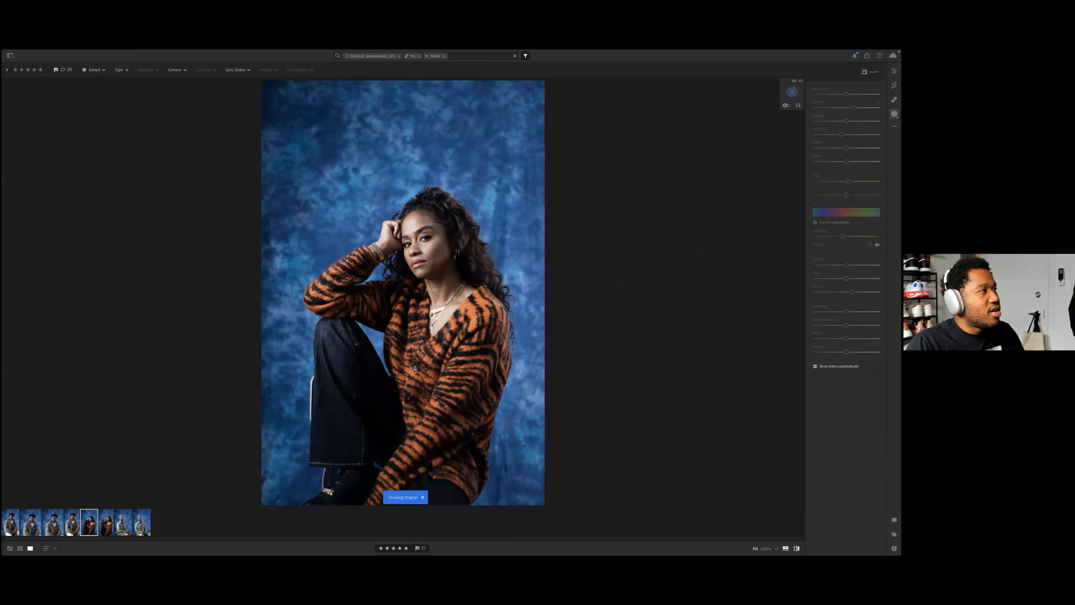
{"action": "key", "text": "backslash"}
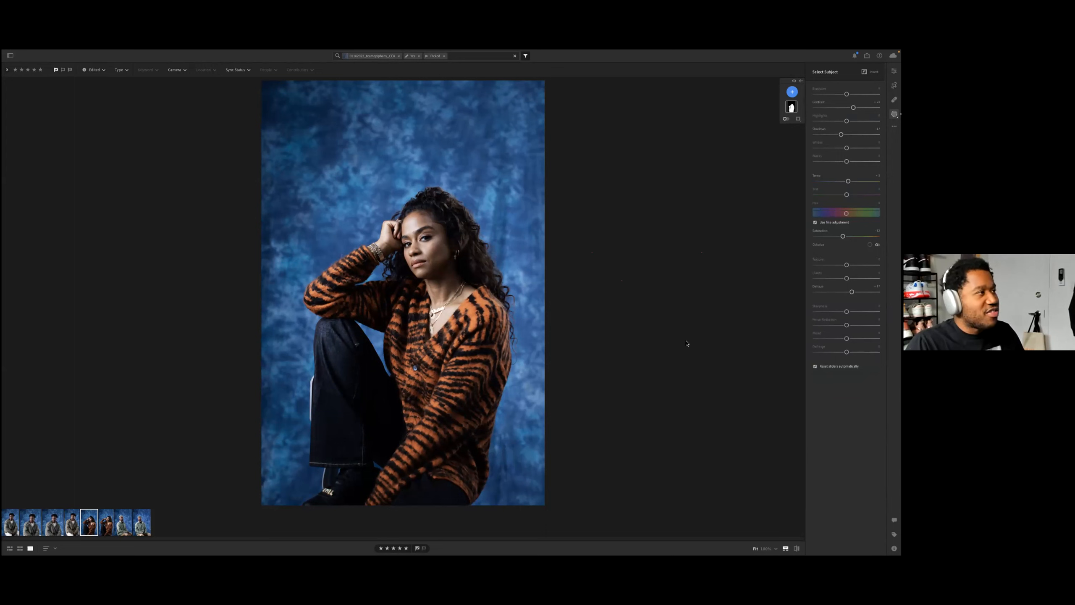
{"action": "left_click", "coordinate": [484, 325]}
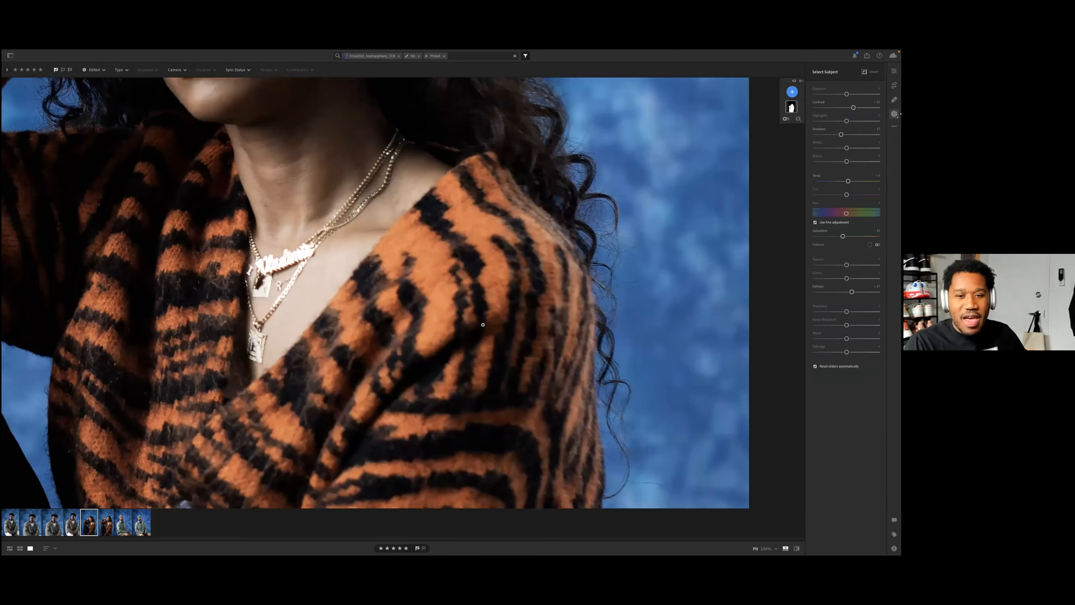
{"action": "left_click", "coordinate": [483, 325]}
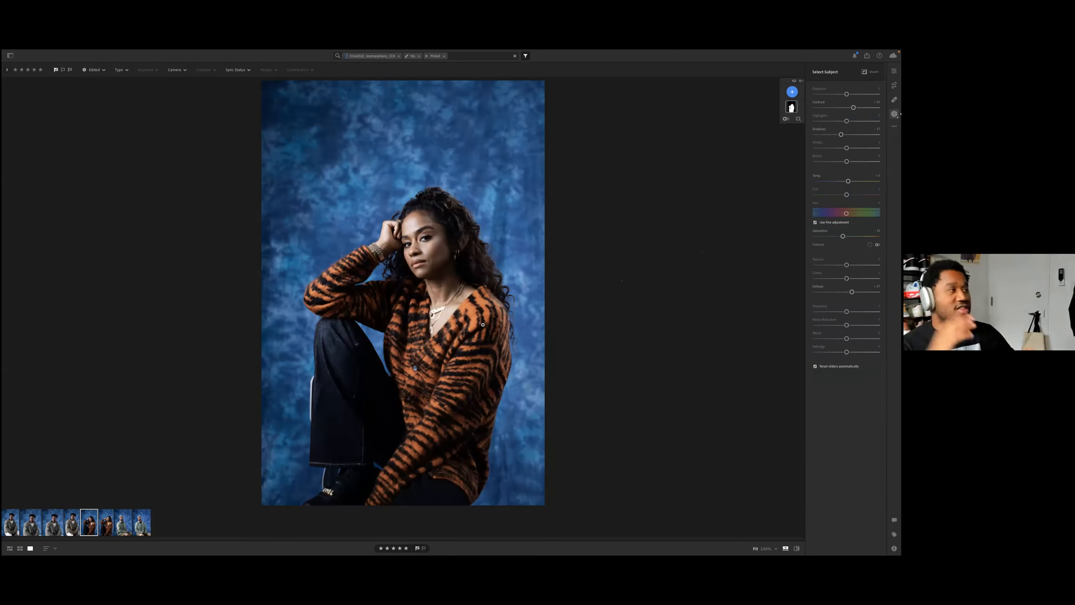